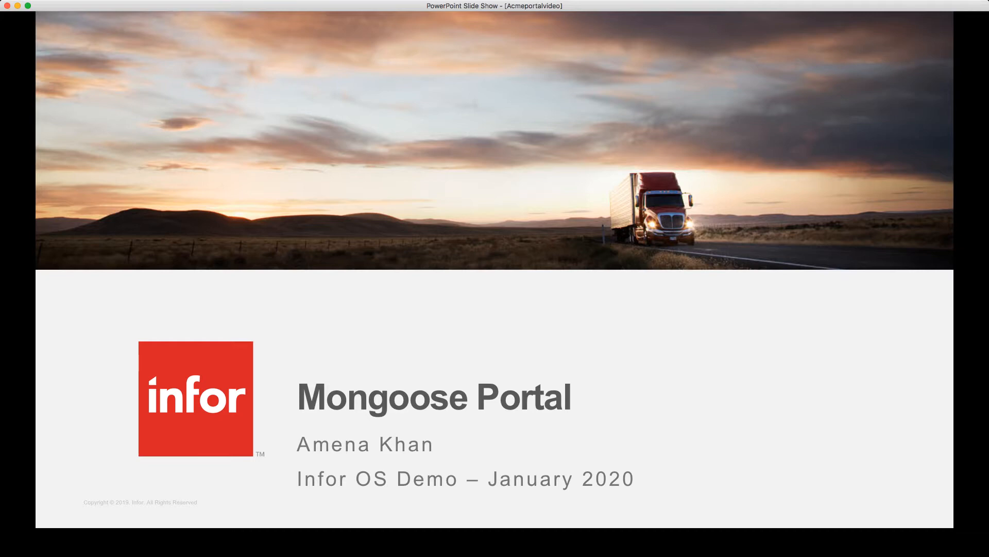
# - Advance the Mongoose Portal slide show from the title slide to the Objective slide
pyautogui.press('Right')
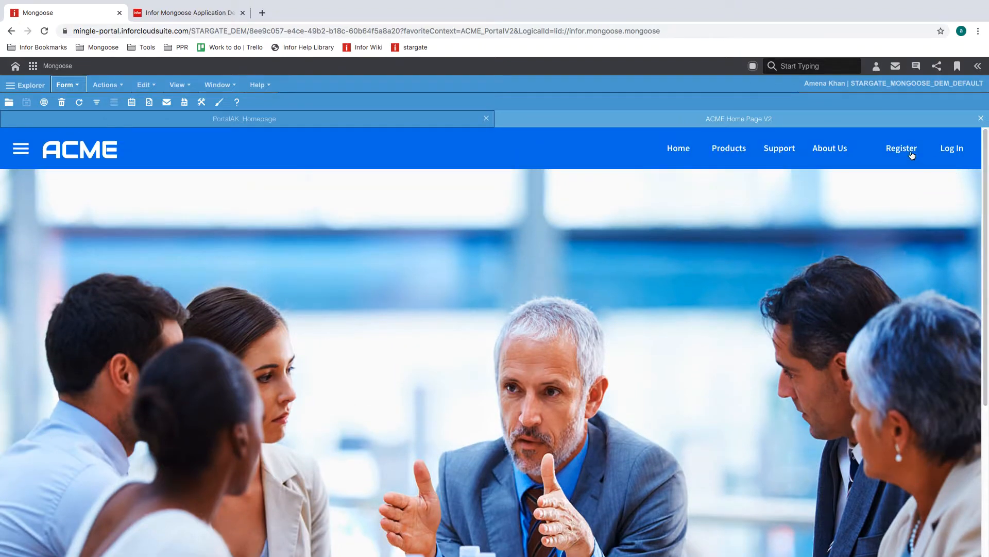
# - Open the ACME portal registration form and enter the user's email address
pyautogui.click(902, 150)
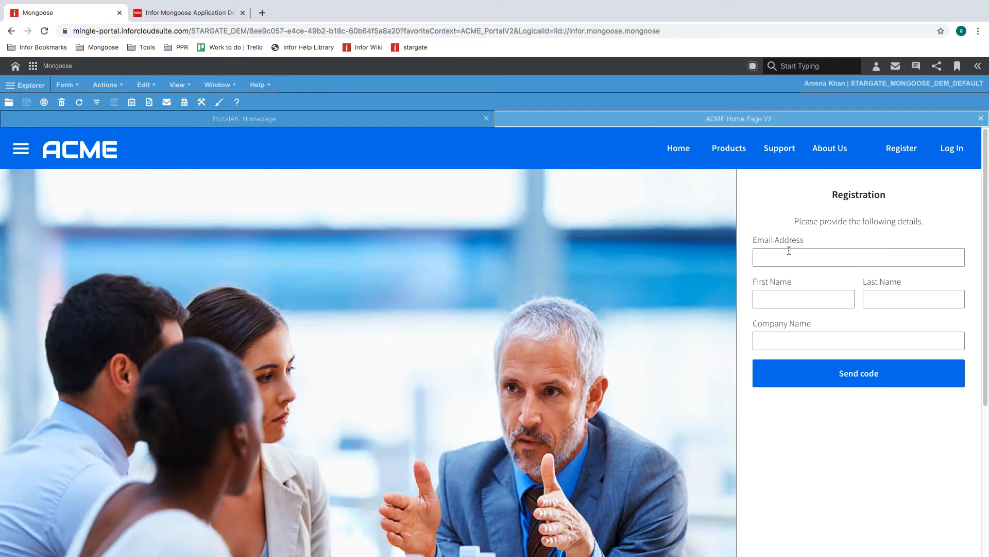
pyautogui.click(789, 251)
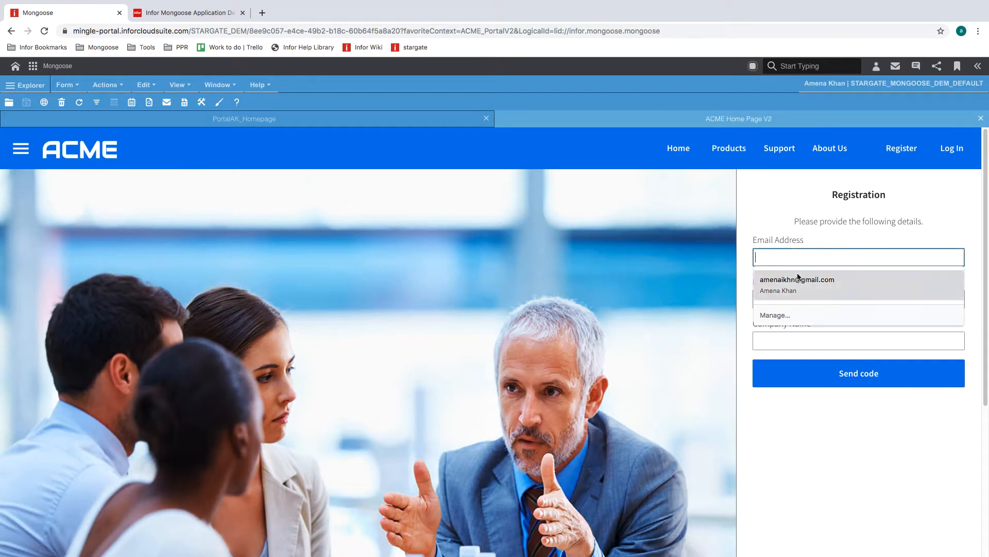
pyautogui.click(839, 249)
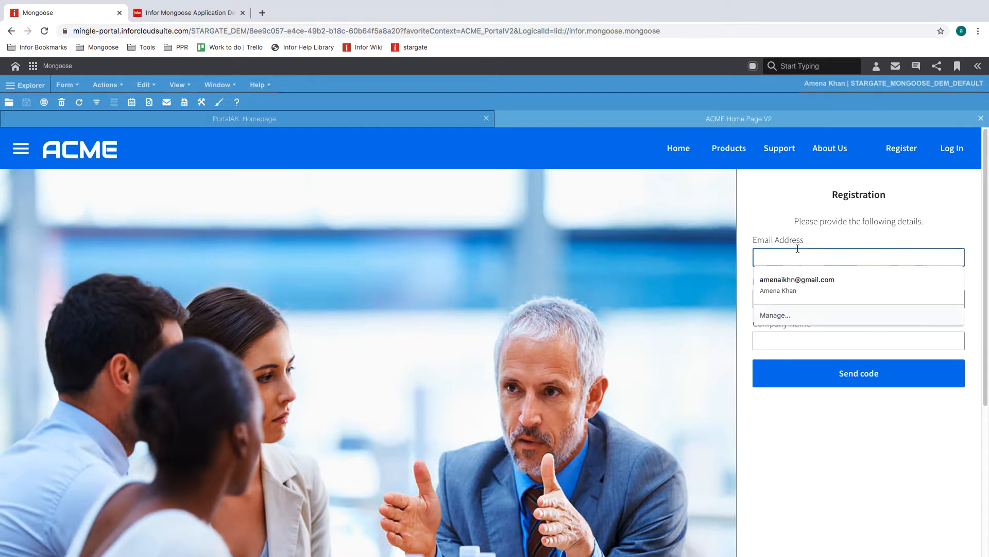
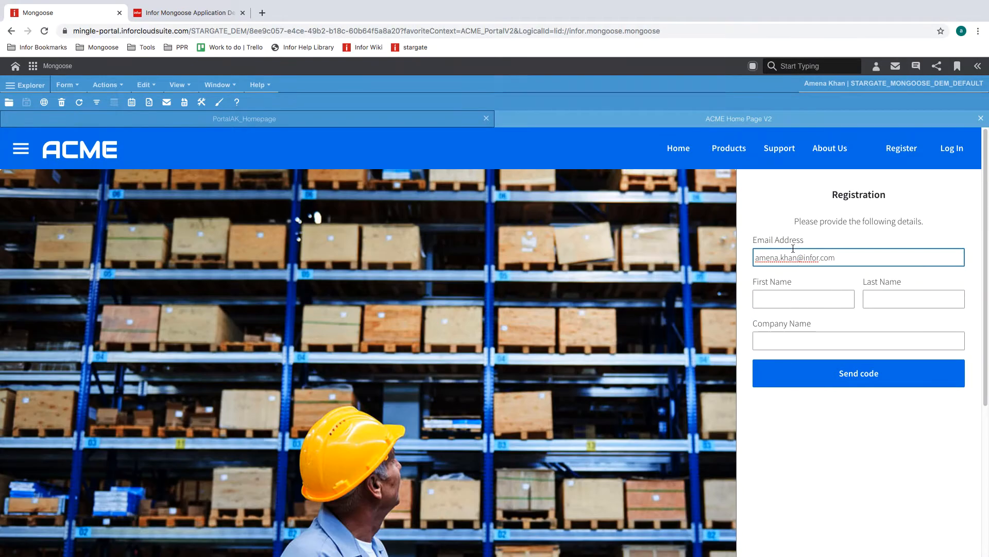
# - Fill in the user's first and last name and company, then request a verification code
pyautogui.click(788, 297)
pyautogui.press('Tab')
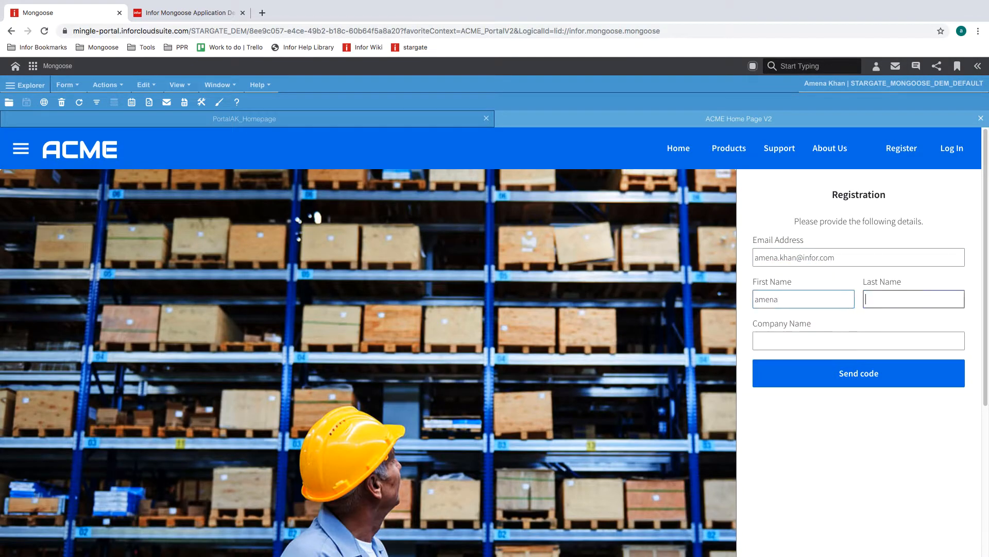
pyautogui.press('Tab')
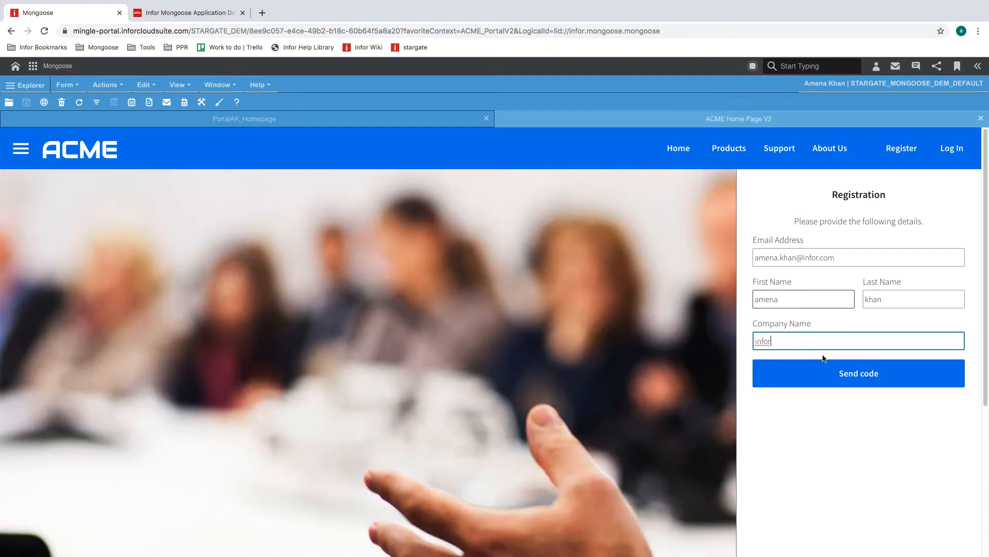
pyautogui.click(828, 373)
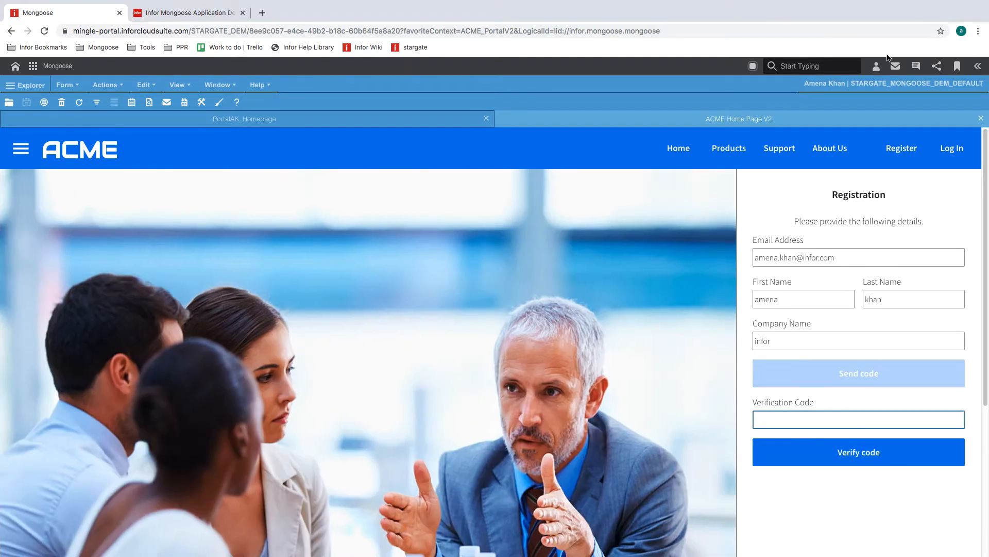
pyautogui.moveTo(662, 2)
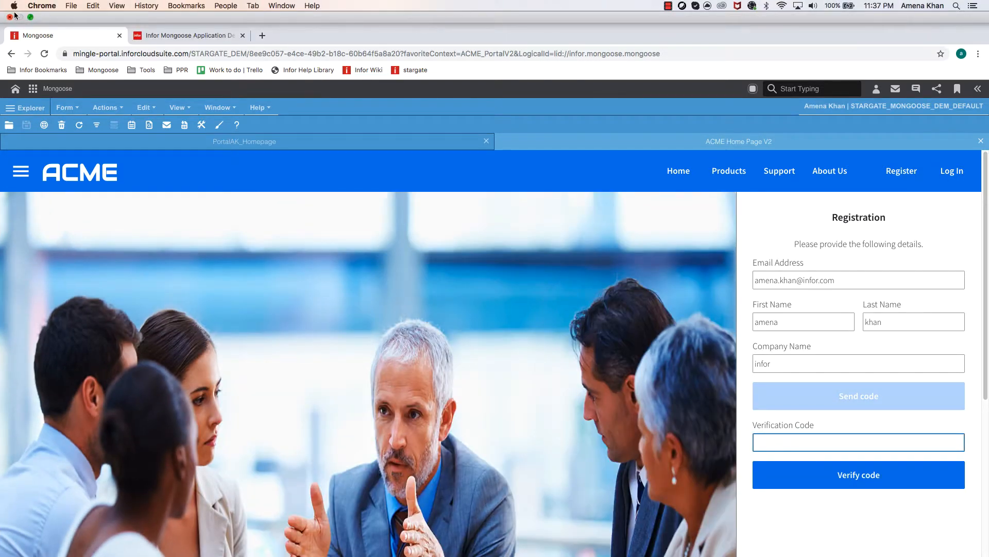
# - Exit full screen, read the emailed verification code, and verify it on the form
pyautogui.click(30, 17)
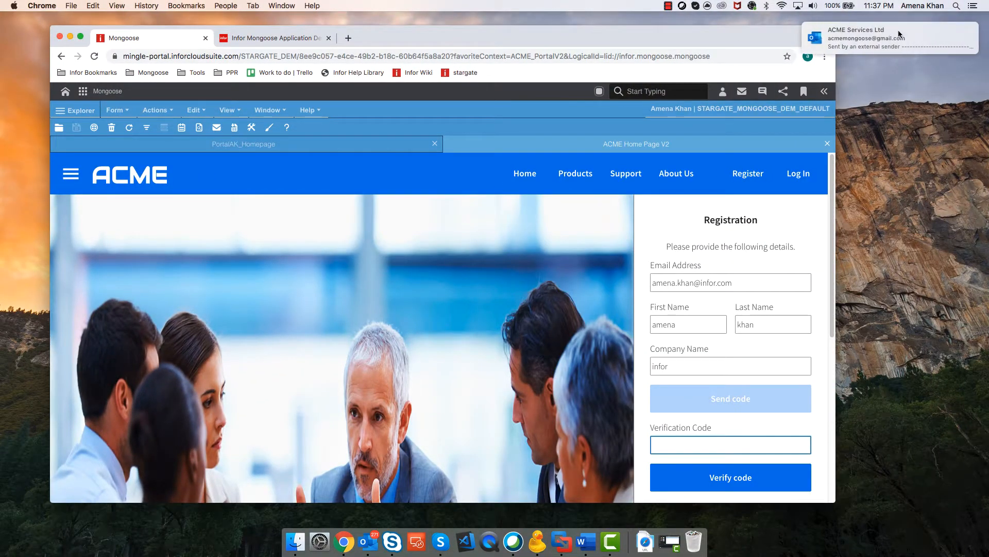
pyautogui.click(900, 36)
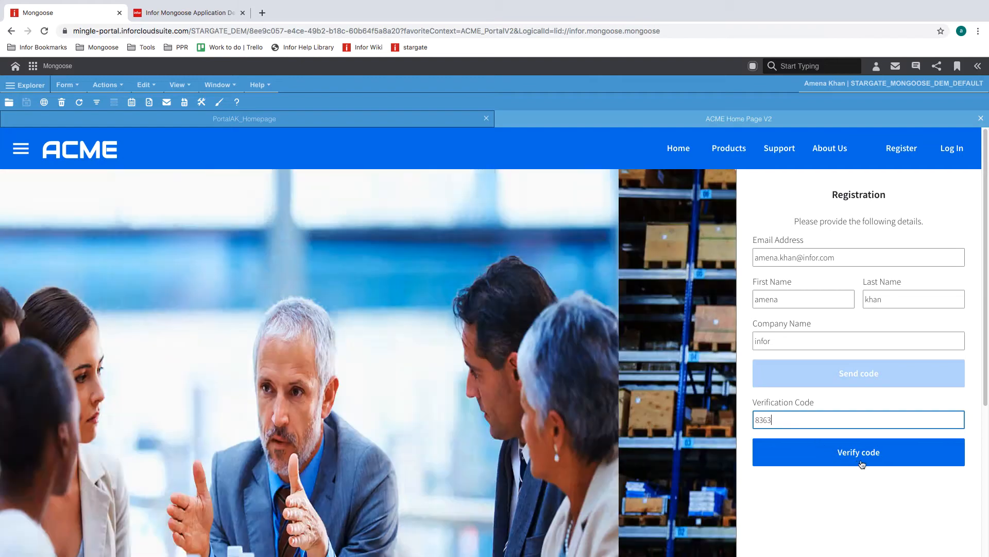
pyautogui.click(865, 466)
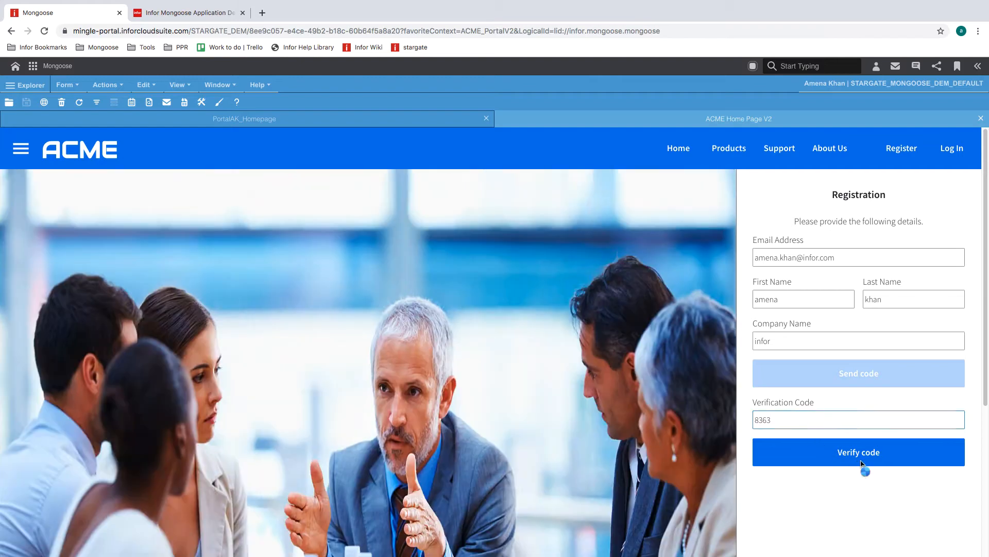
# - Enter and confirm a new password, then submit the ACME account request
pyautogui.click(835, 276)
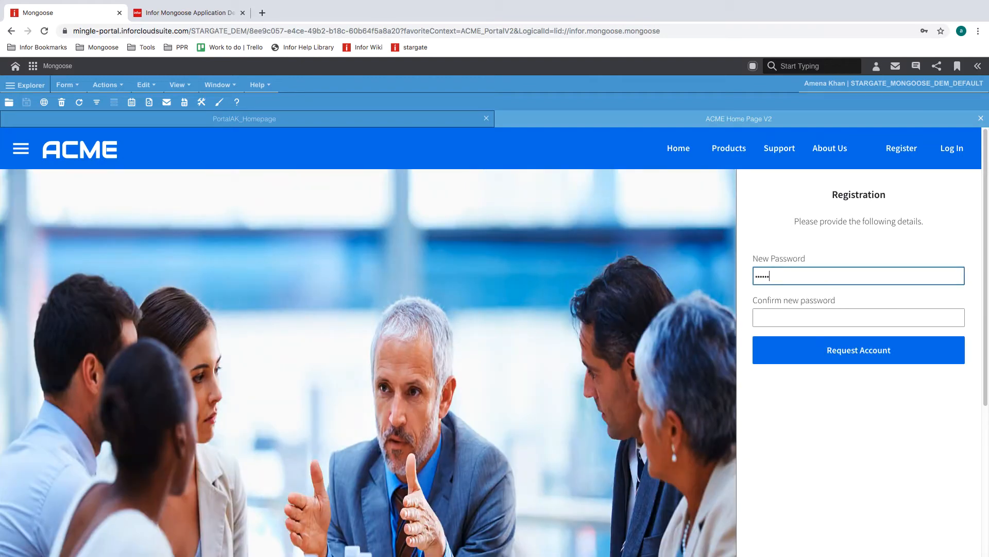
pyautogui.write('•')
pyautogui.press('Tab')
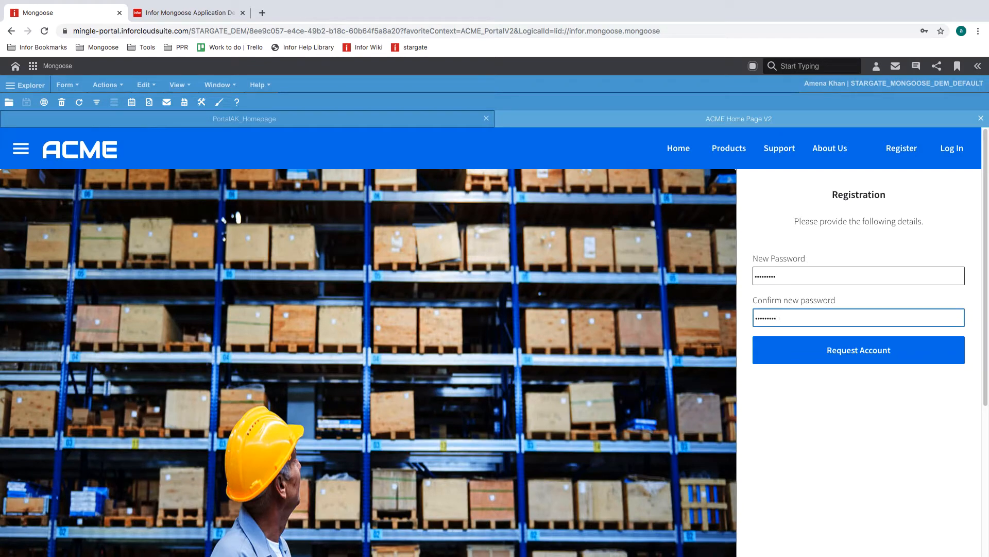
pyautogui.click(849, 356)
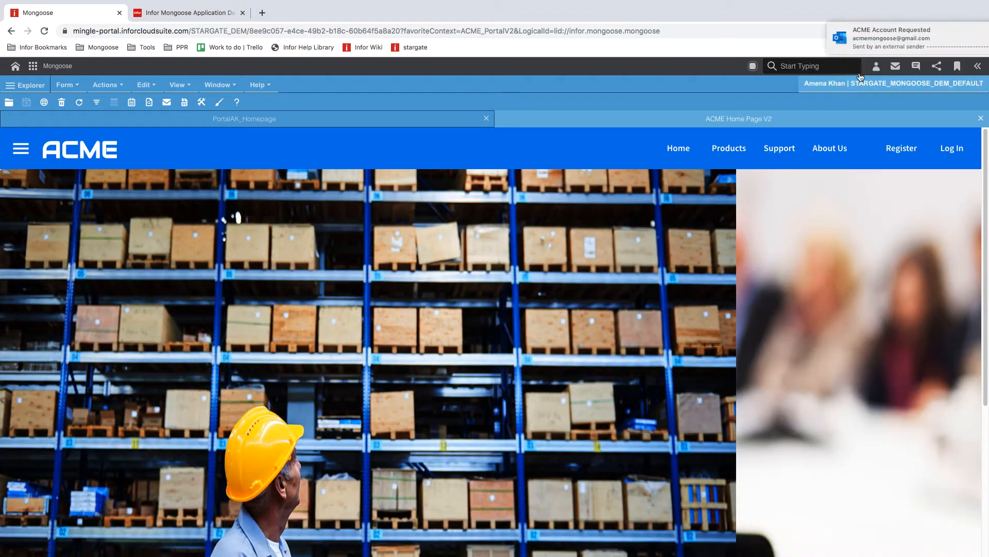
# - Read the 'ACME Account Requested' email with pictures loaded, then select the homepage's main layout in the designer
pyautogui.click(855, 47)
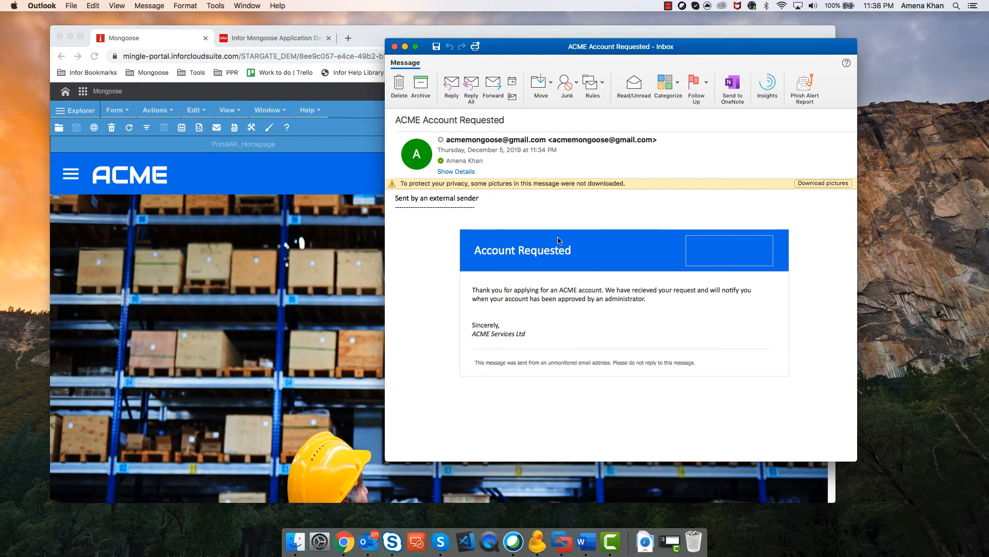
pyautogui.click(823, 184)
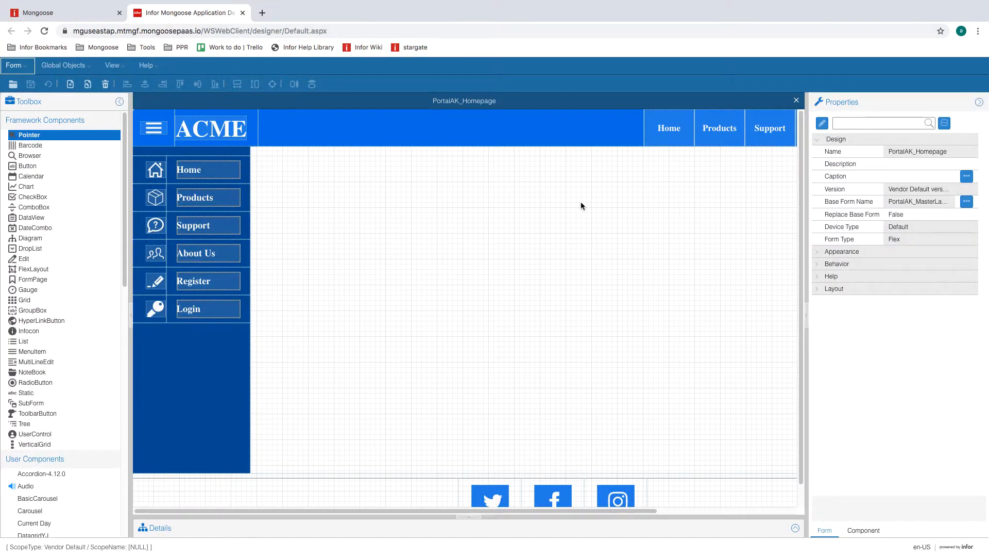
pyautogui.click(581, 205)
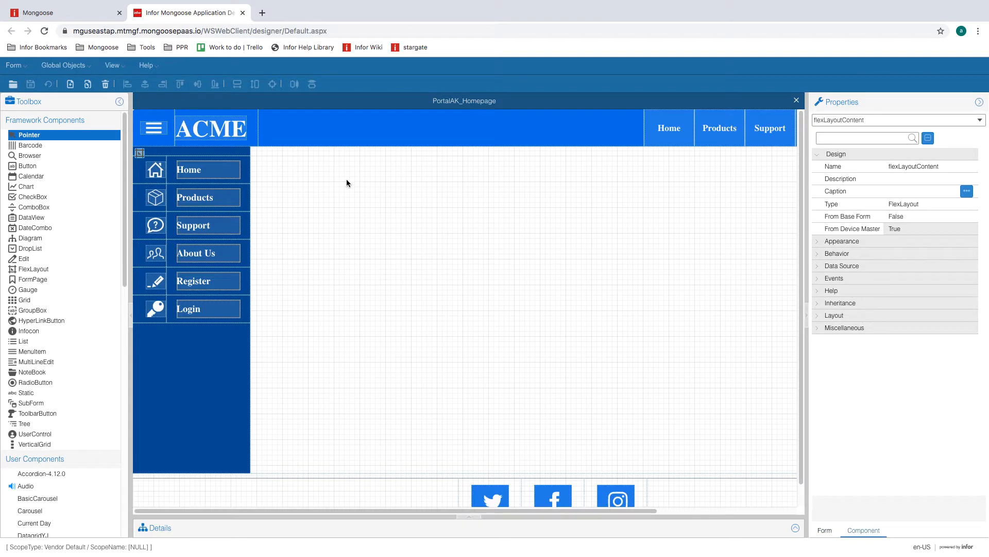
# - Start a new form definition using the Flex category and the Basic wizard
pyautogui.click(13, 67)
pyautogui.moveTo(28, 85)
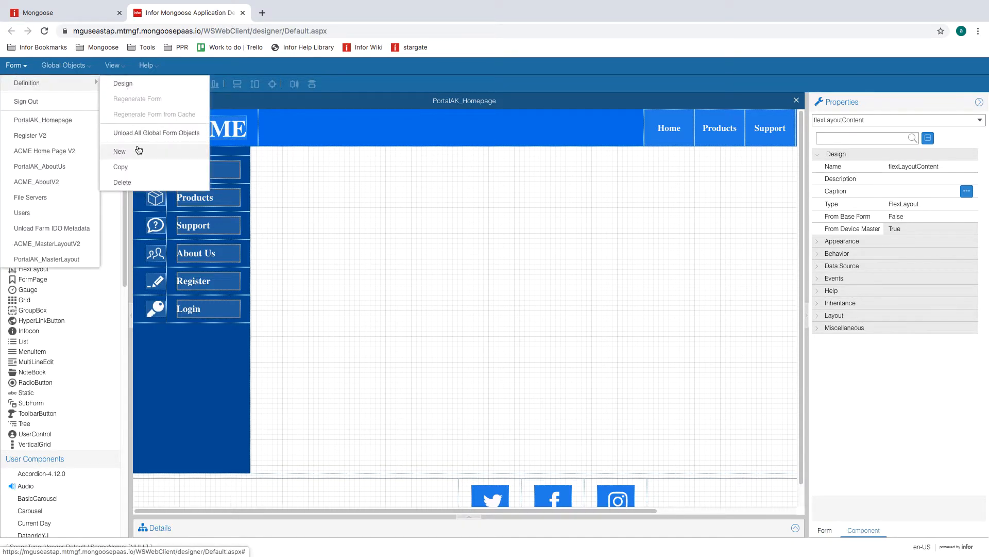
pyautogui.click(136, 150)
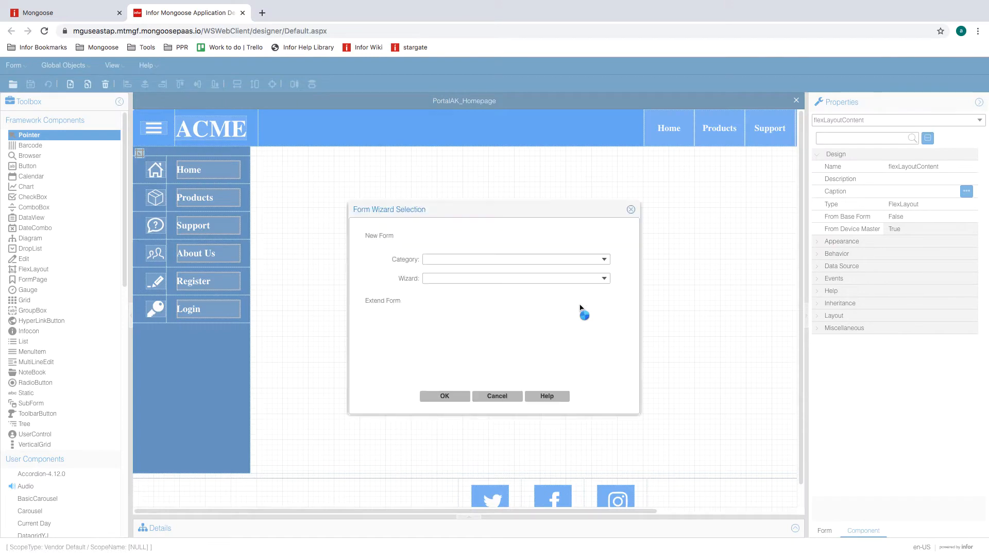
pyautogui.click(604, 259)
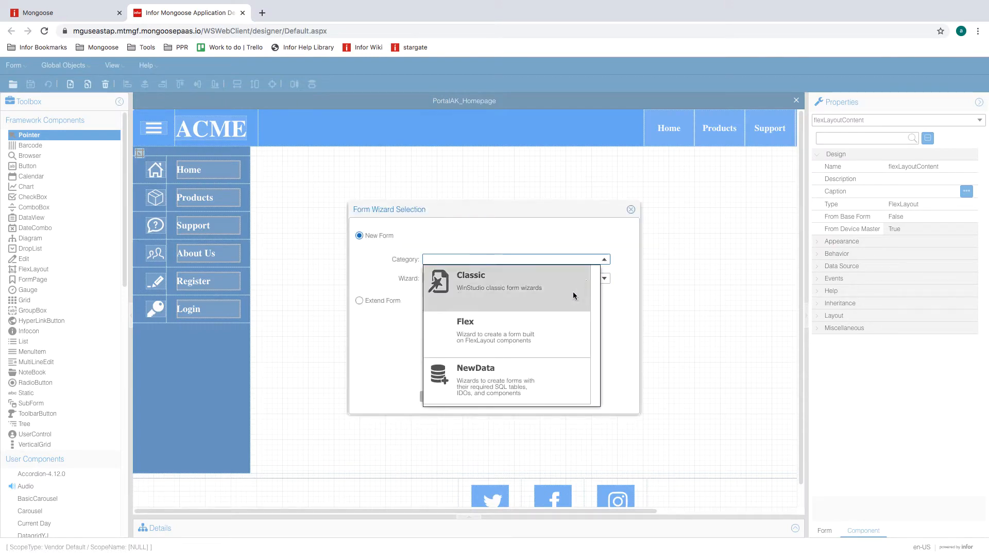
pyautogui.click(549, 325)
pyautogui.click(603, 279)
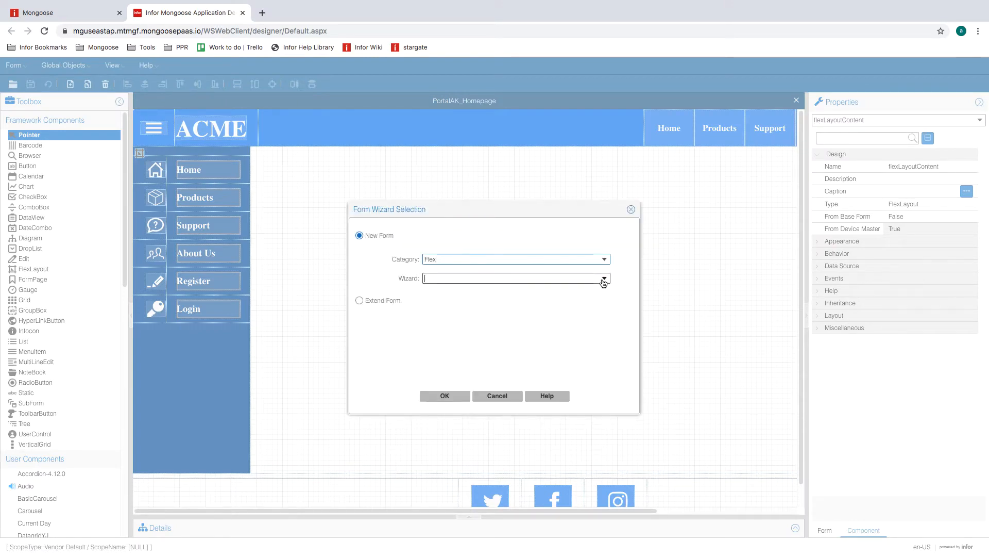
pyautogui.click(546, 305)
pyautogui.click(459, 395)
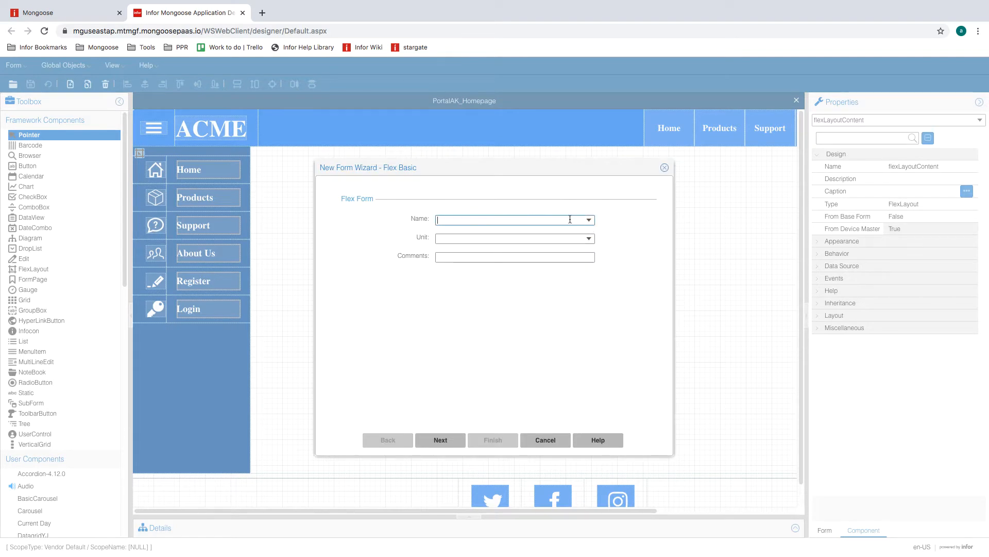
# - Name the new form PortalAK_Register with unit Char and finish the wizard
pyautogui.click(570, 219)
pyautogui.write('PortalAK_Register')
pyautogui.click(589, 238)
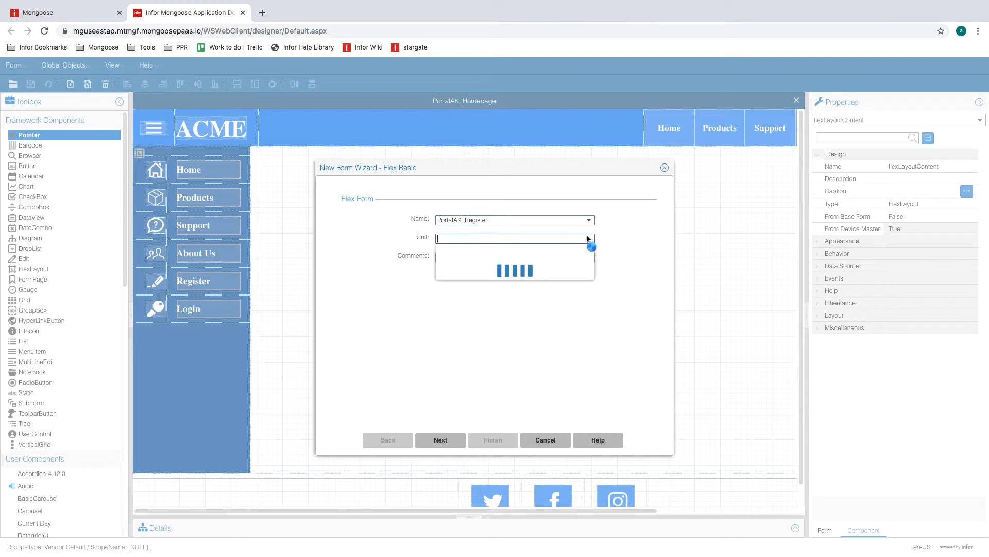
pyautogui.click(511, 263)
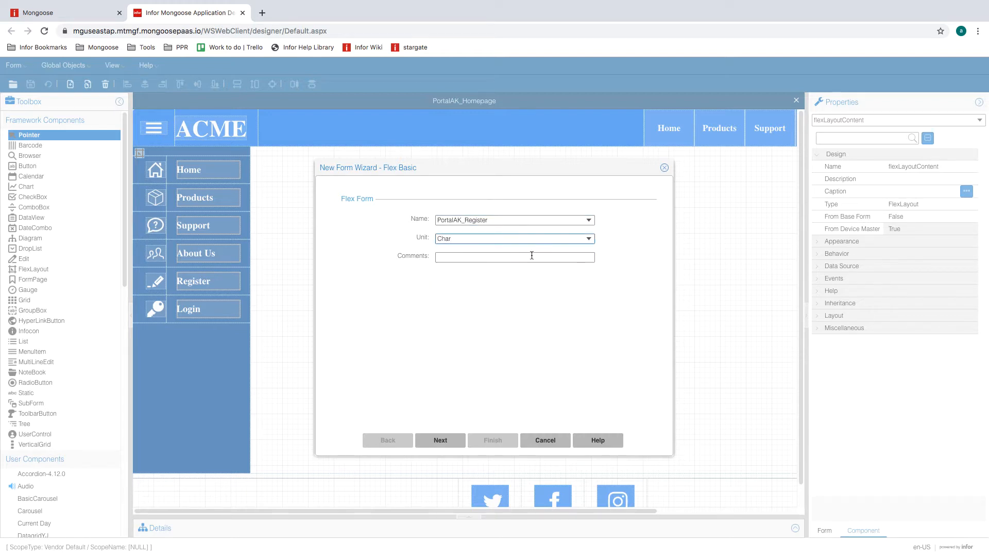
pyautogui.click(453, 441)
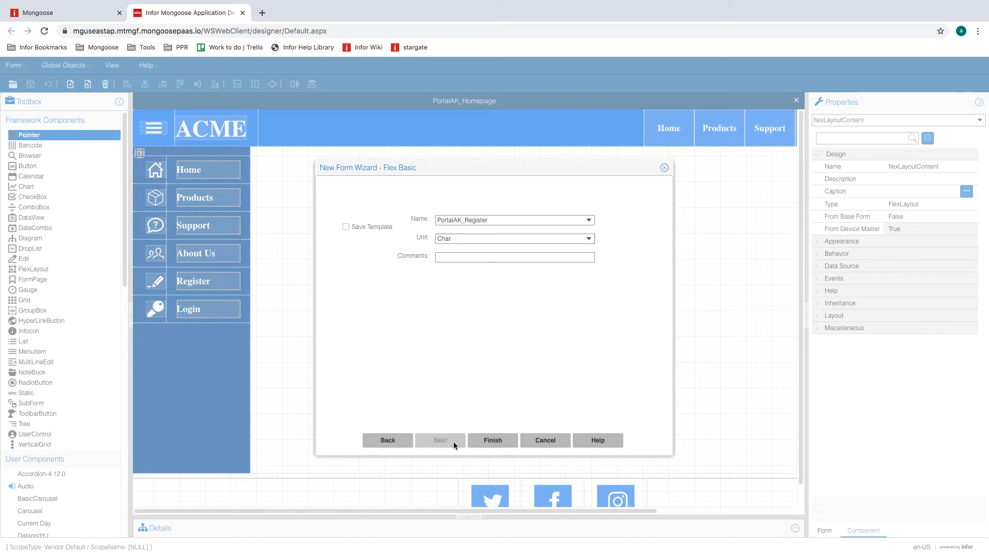
pyautogui.click(505, 445)
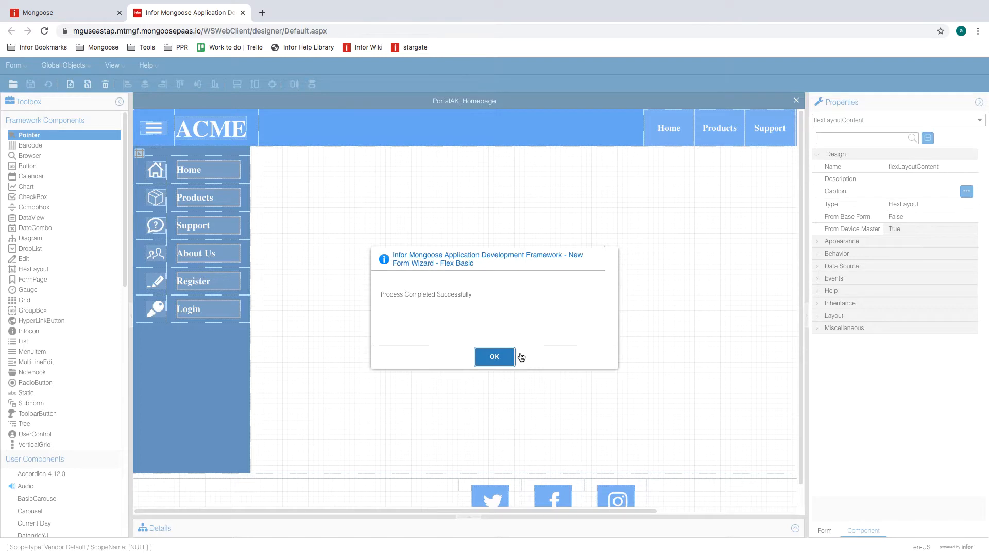
pyautogui.click(495, 359)
pyautogui.click(30, 70)
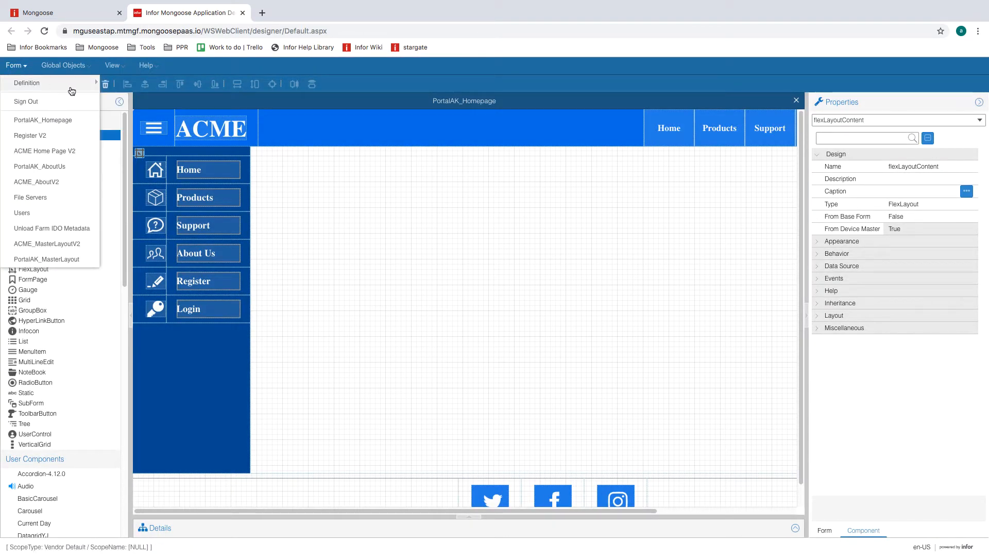
# - Open the PortalAK_Register form, filtering the form list by 're'
pyautogui.click(120, 82)
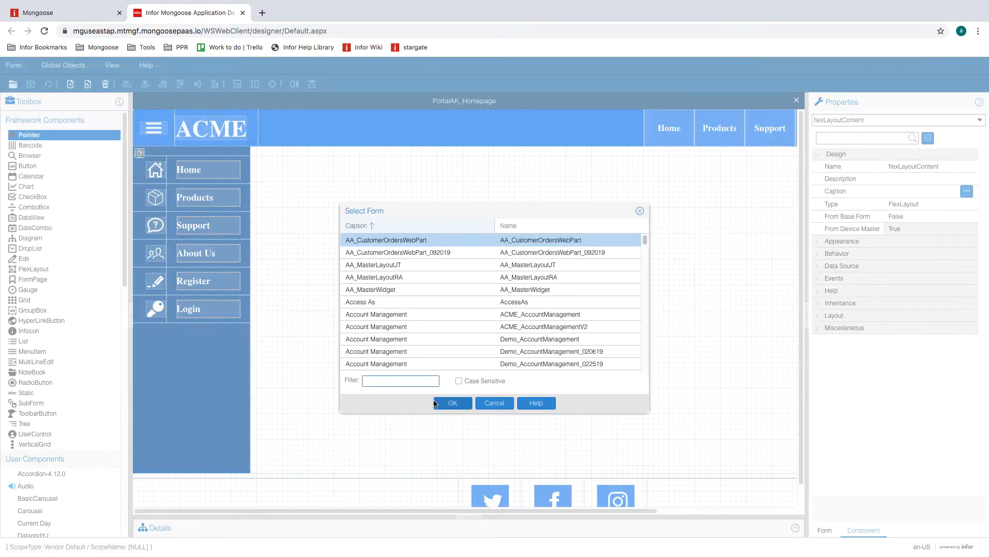
pyautogui.write('register')
pyautogui.click(459, 403)
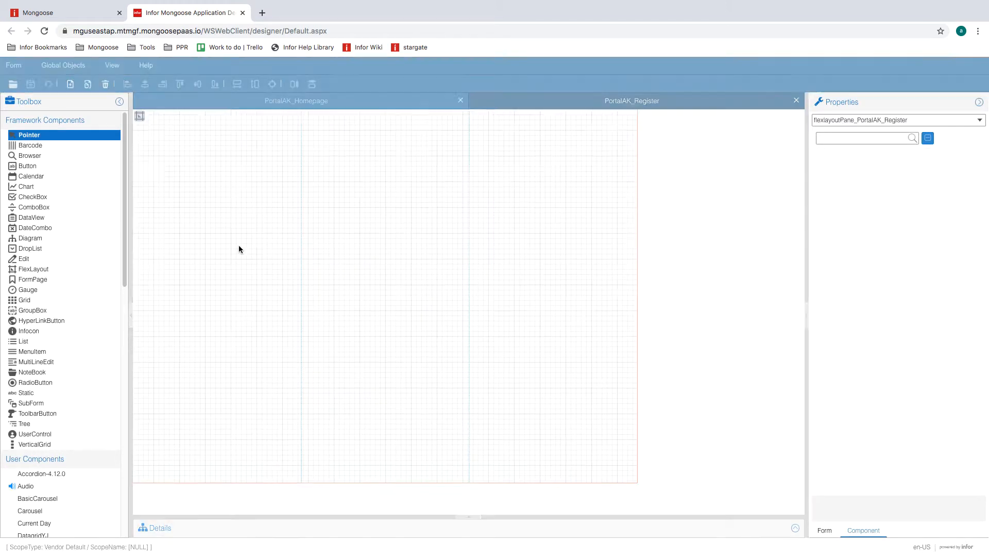
# - Set the flex layout's first region (0) to length 4 FormUnit
pyautogui.click(139, 116)
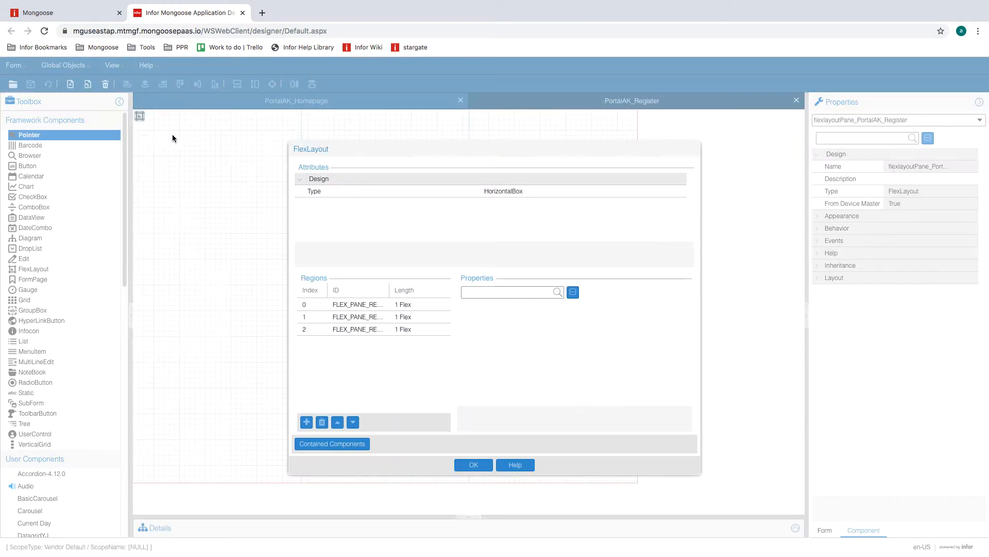
pyautogui.click(438, 305)
pyautogui.click(585, 333)
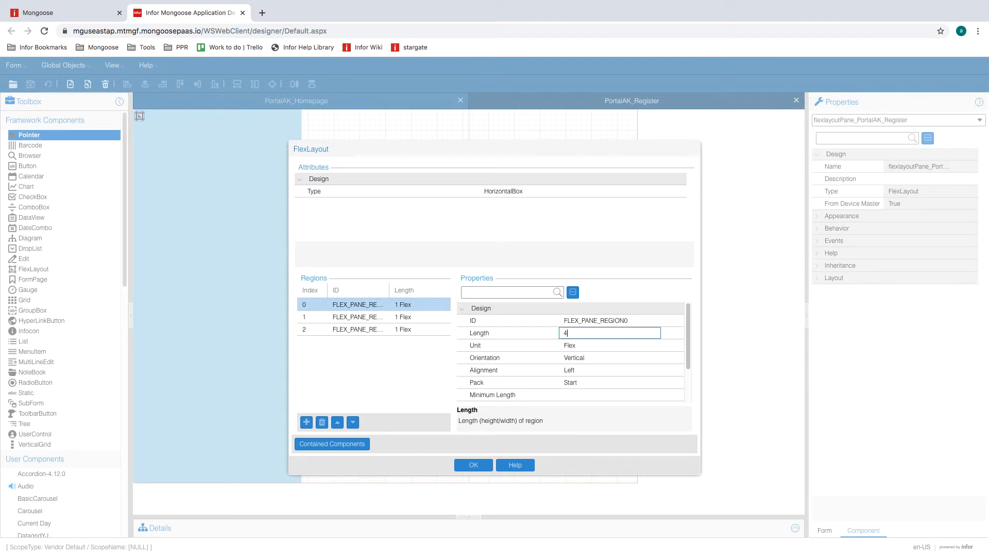
pyautogui.click(583, 345)
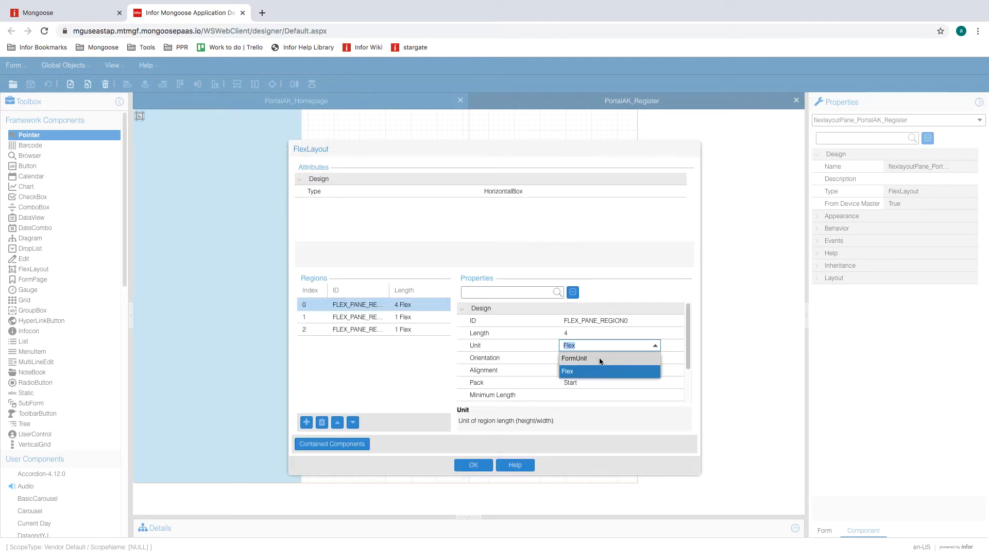
pyautogui.click(600, 359)
# - Set the third region (2) to length 4 FormUnit and apply the region changes
pyautogui.click(422, 331)
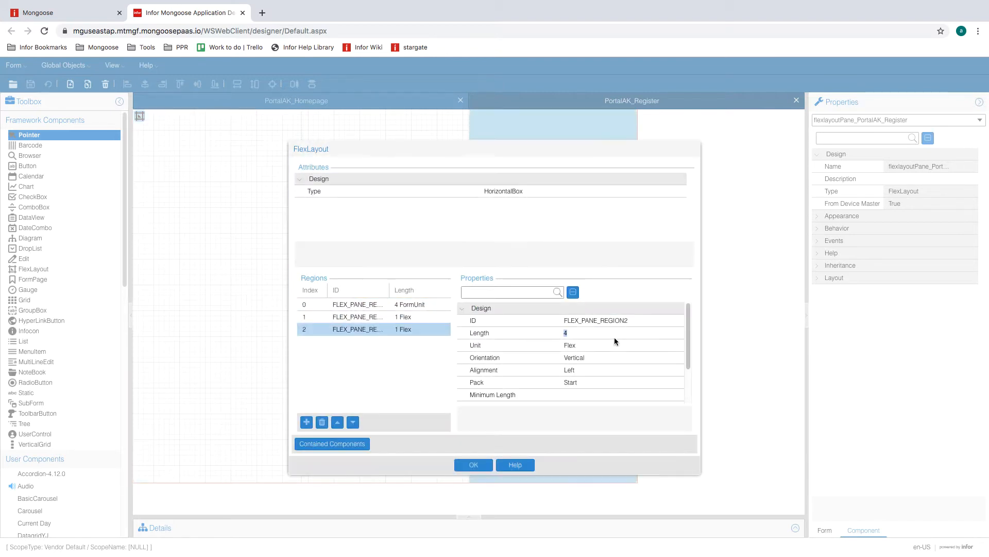
pyautogui.click(604, 345)
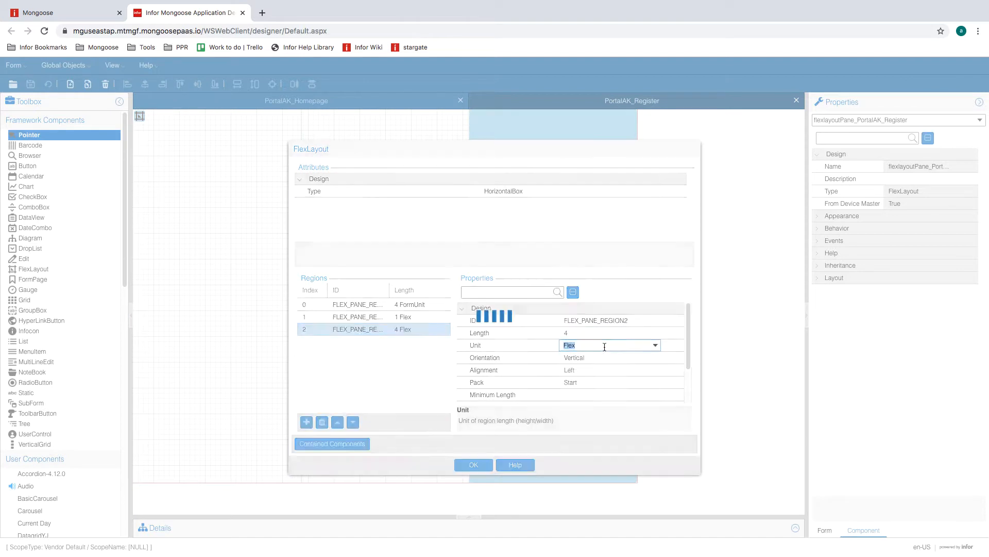
pyautogui.click(655, 346)
pyautogui.click(601, 357)
pyautogui.click(598, 333)
pyautogui.click(626, 344)
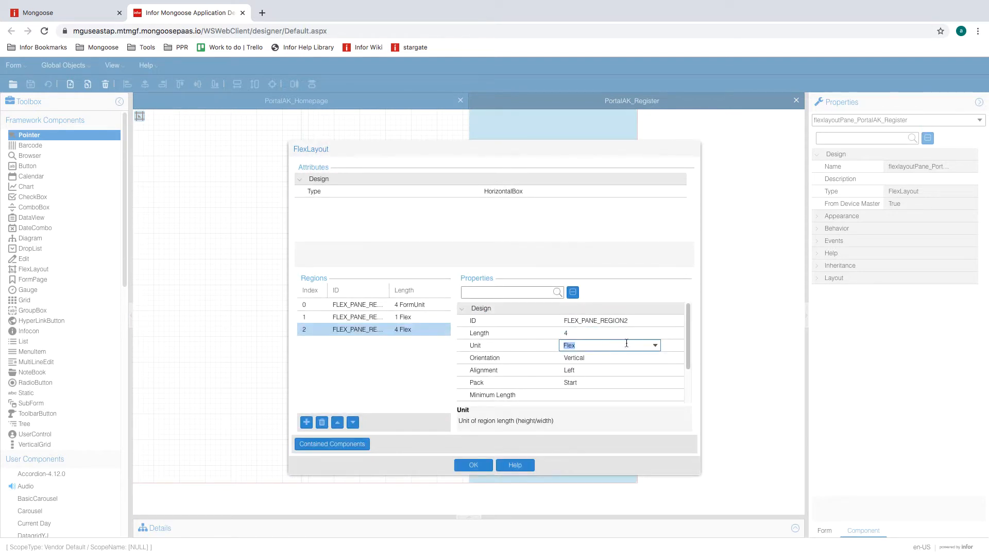
pyautogui.click(655, 344)
pyautogui.click(610, 357)
pyautogui.click(598, 334)
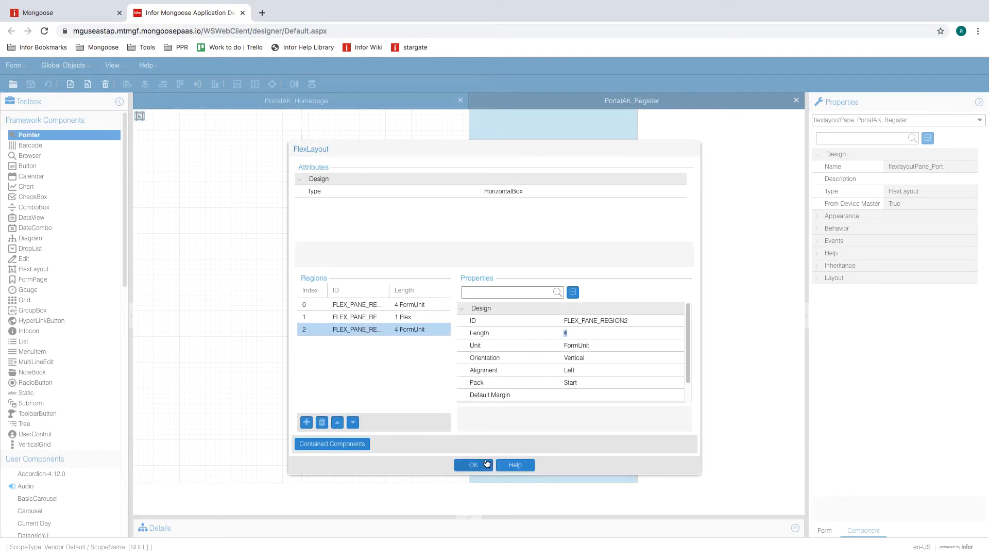
pyautogui.click(487, 463)
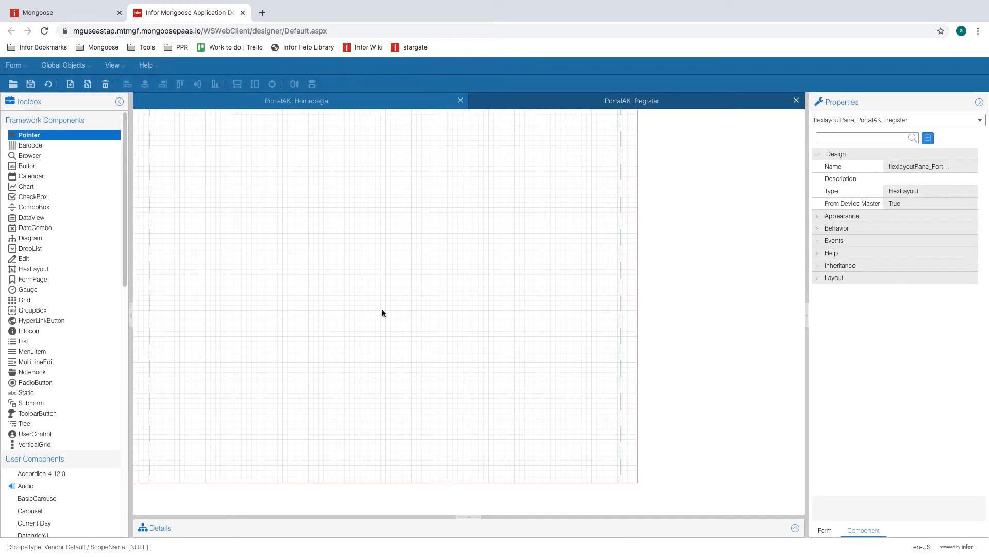
# - Set the form's Layout Size to width 40 and height 36, then refresh the designer
pyautogui.click(827, 532)
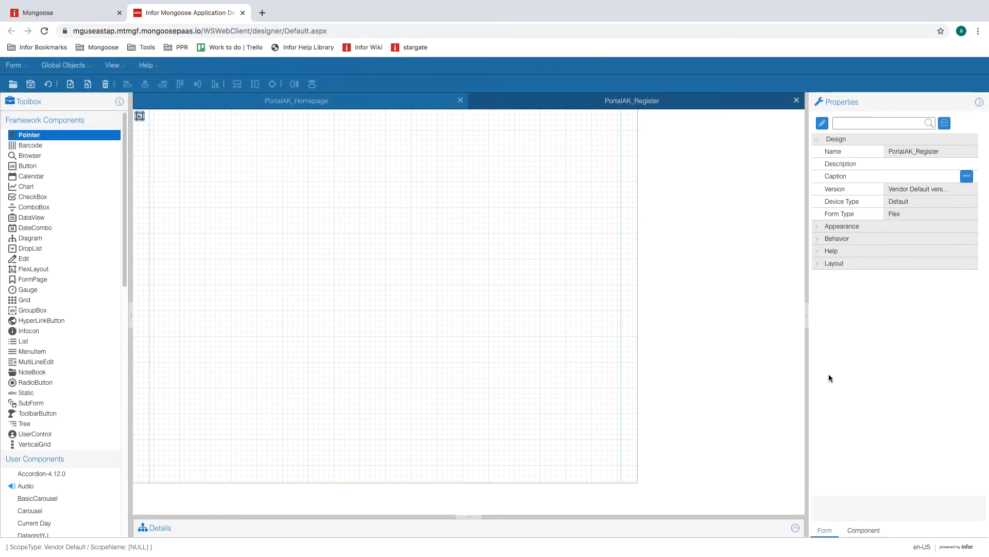
pyautogui.click(817, 265)
pyautogui.click(822, 289)
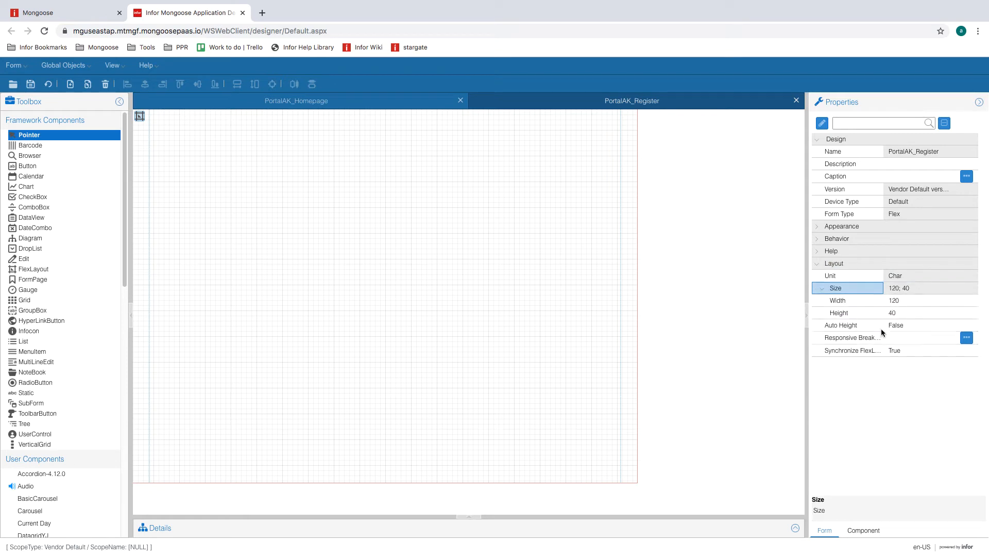
pyautogui.click(894, 301)
pyautogui.write('40')
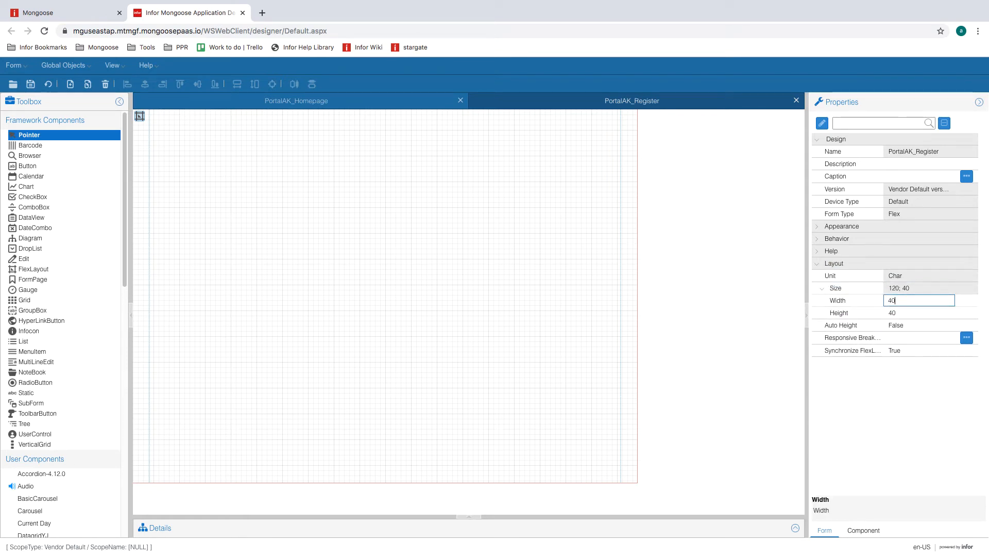
pyautogui.click(902, 313)
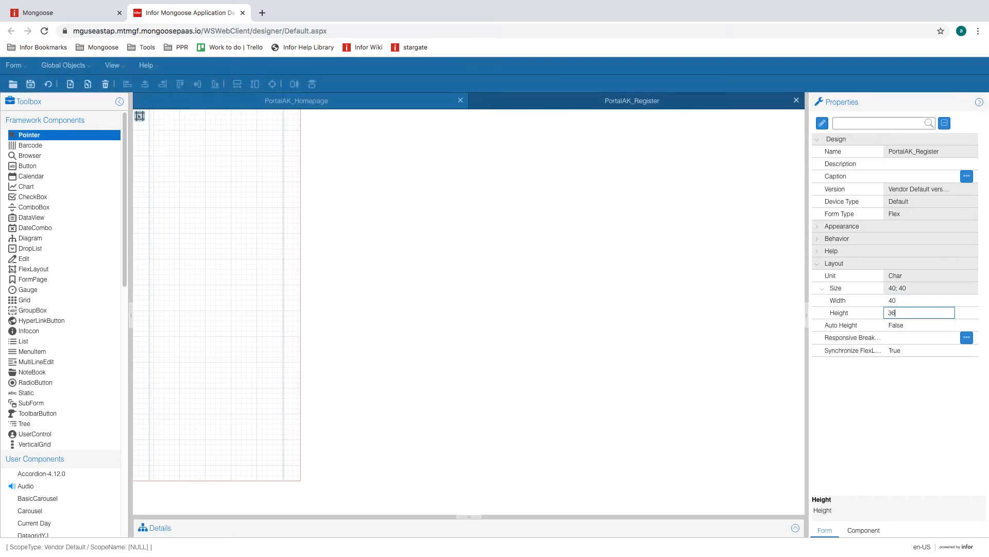
pyautogui.write('36')
pyautogui.hotkey('shift', 'Tab')
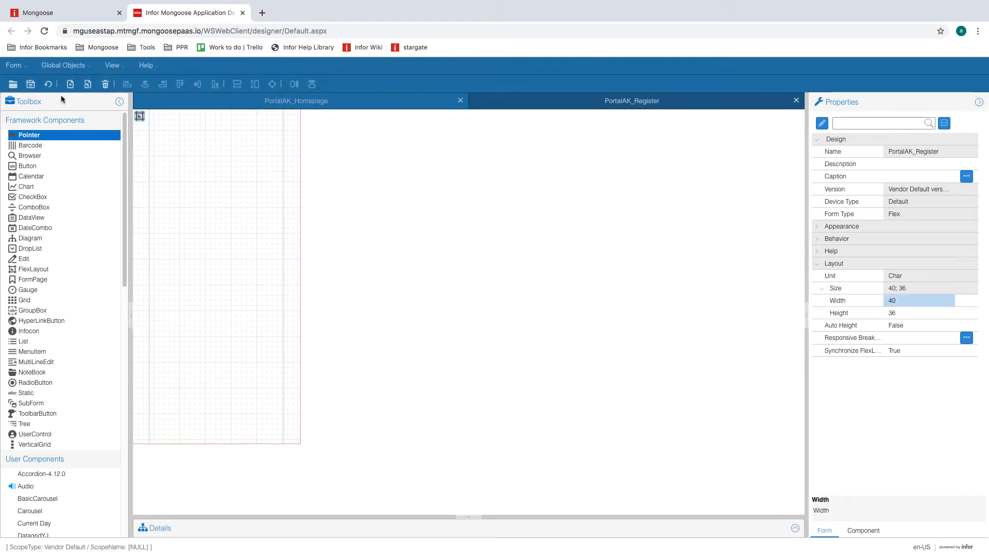
pyautogui.click(49, 85)
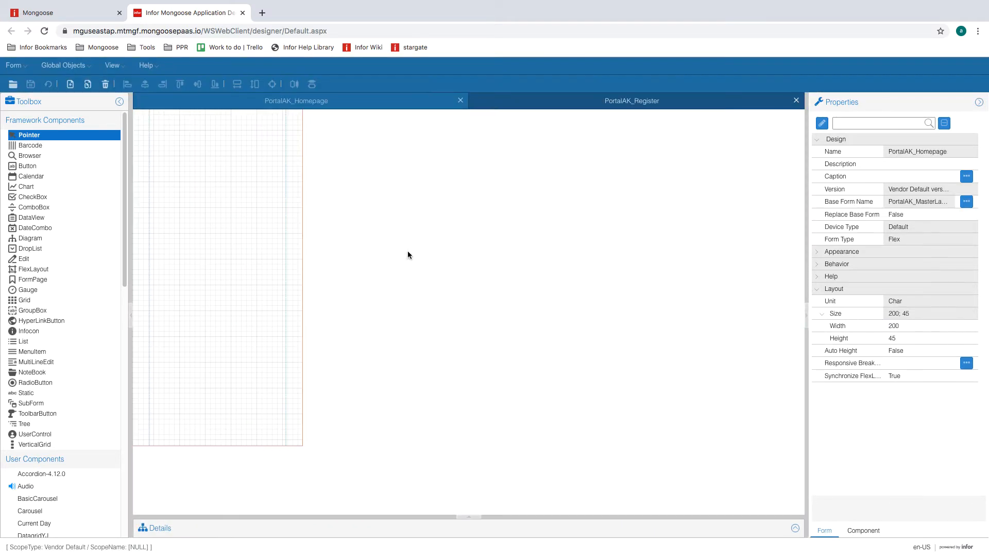
# - Select middle region 1 in the main layout's settings and draw flexLayout1 into it
pyautogui.click(215, 222)
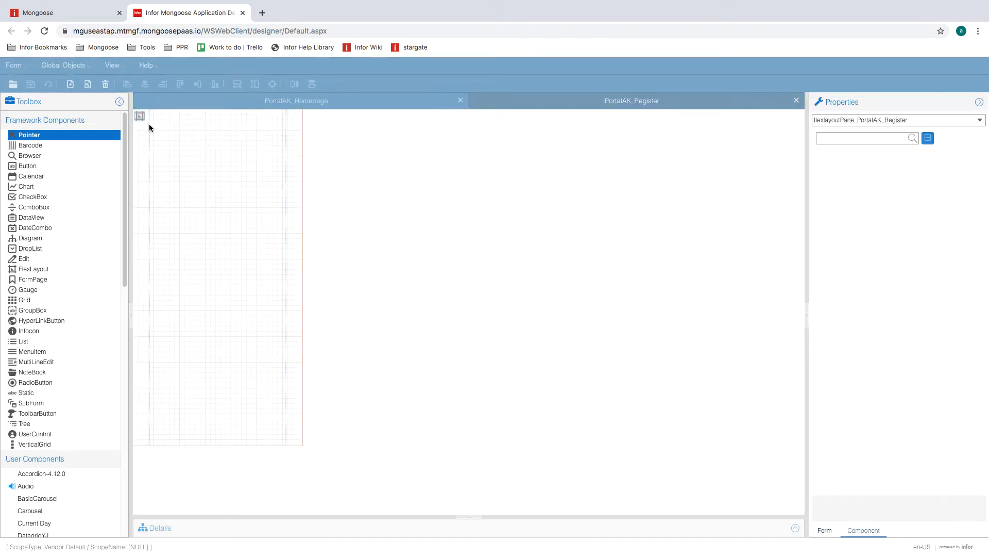
pyautogui.click(140, 117)
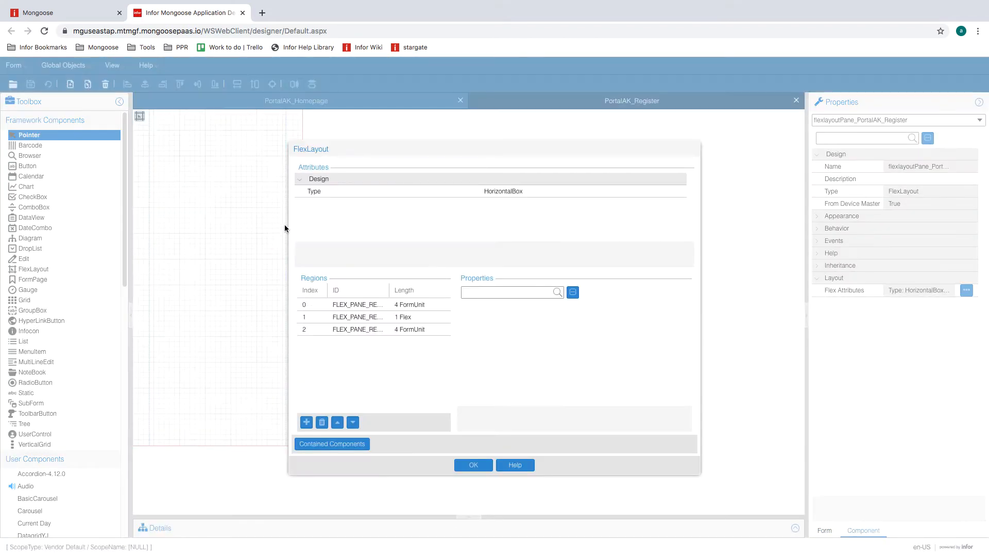
pyautogui.click(390, 316)
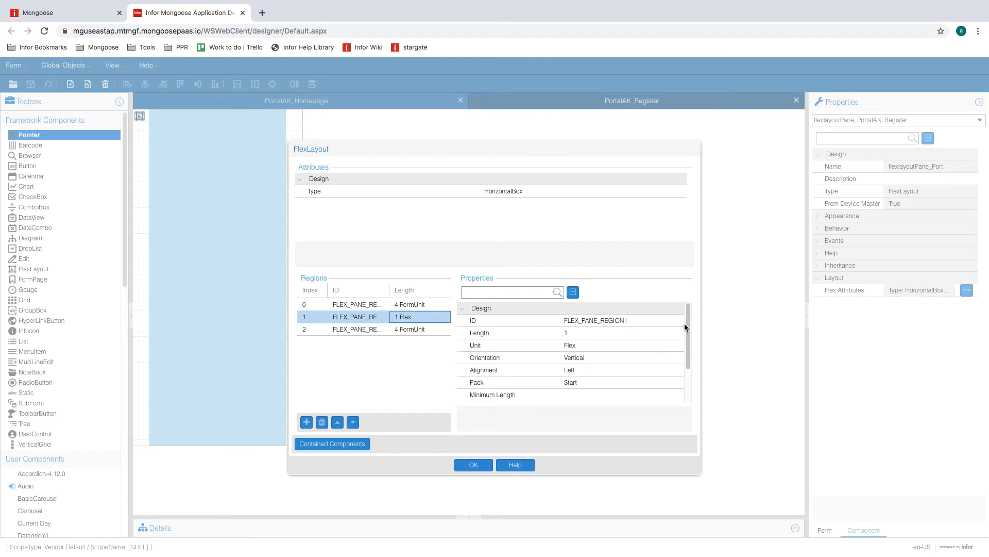
pyautogui.click(602, 363)
pyautogui.click(470, 465)
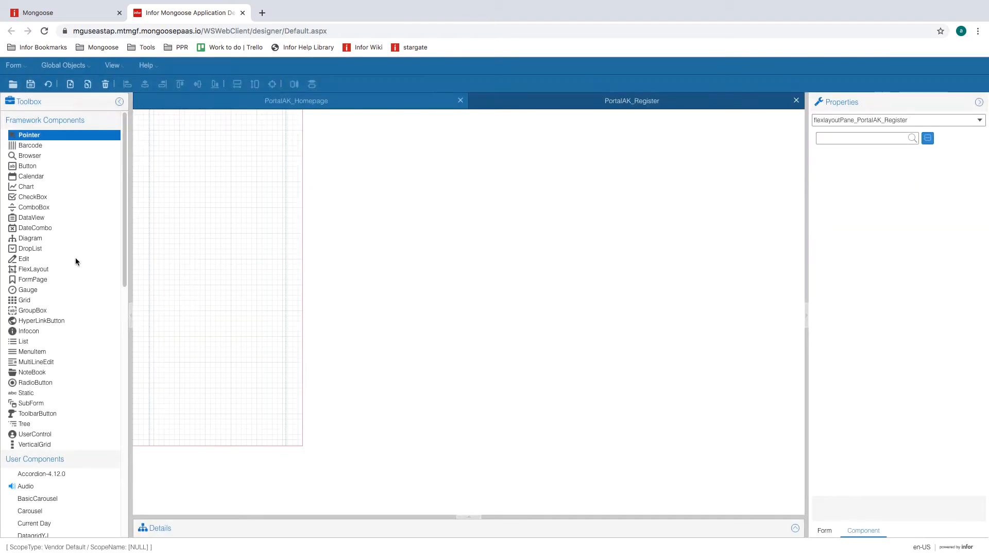
pyautogui.click(50, 268)
pyautogui.moveTo(164, 138); pyautogui.dragTo(265, 318)
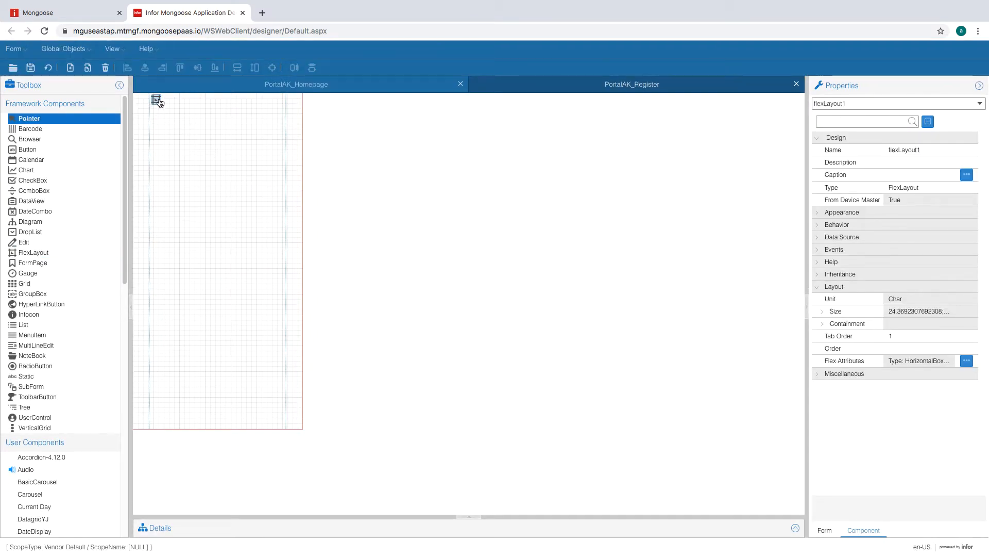
# - Add three more regions to flexLayout1 and make it a VerticalBox
pyautogui.doubleClick(157, 102)
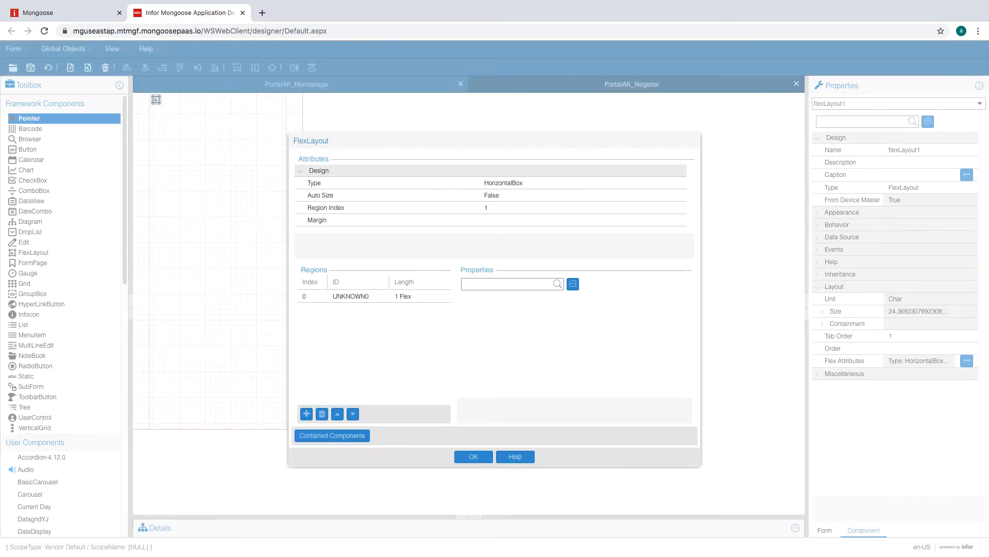
pyautogui.click(307, 415)
pyautogui.click(307, 414)
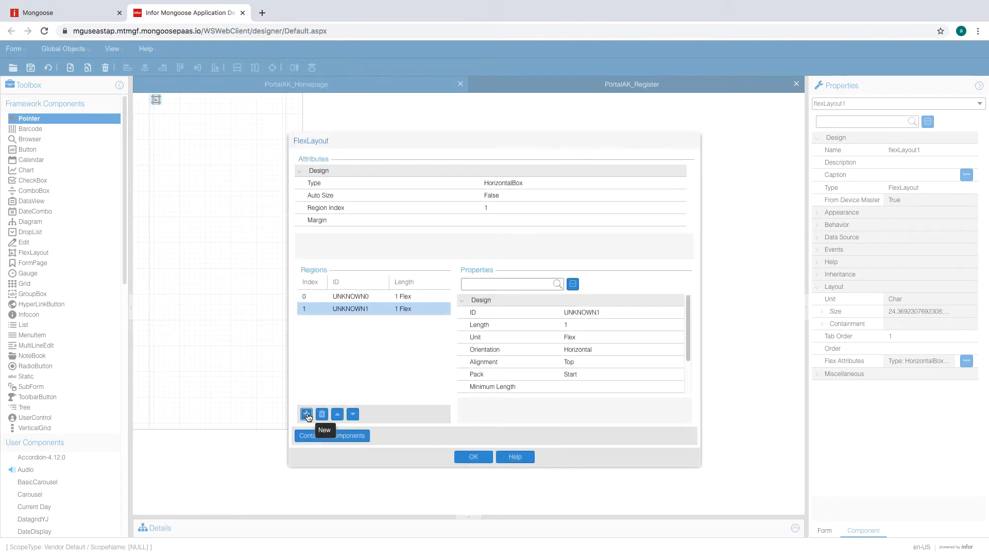
pyautogui.click(306, 415)
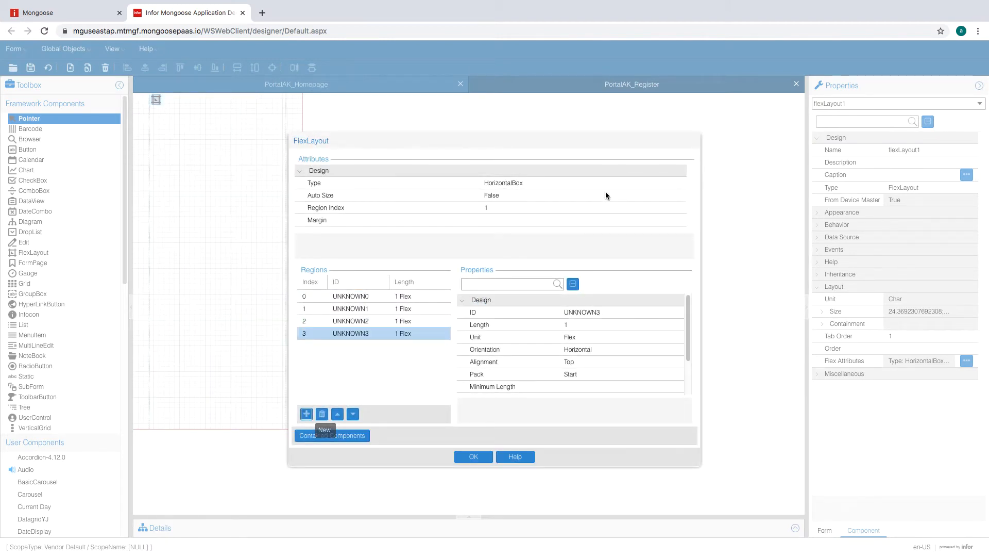
pyautogui.click(625, 184)
pyautogui.click(658, 184)
# - Define the first region as 'title', length 5 FormUnit, orientation Fill
pyautogui.click(564, 204)
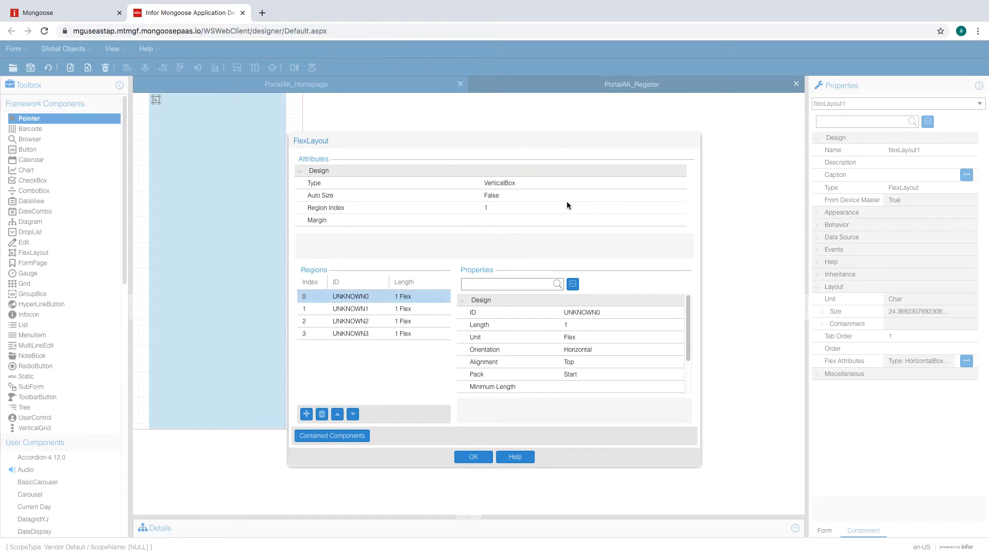
pyautogui.click(608, 312)
pyautogui.write('title')
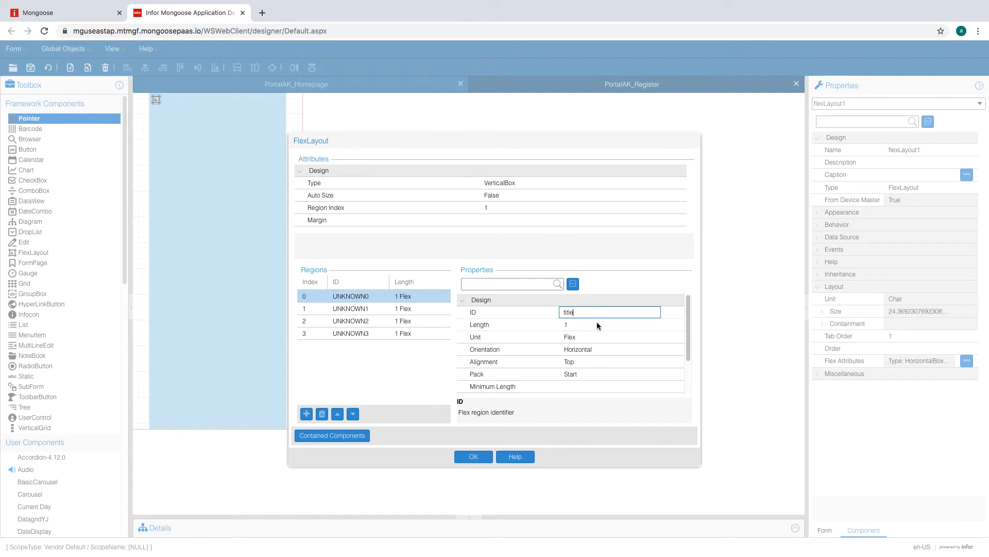
pyautogui.click(597, 321)
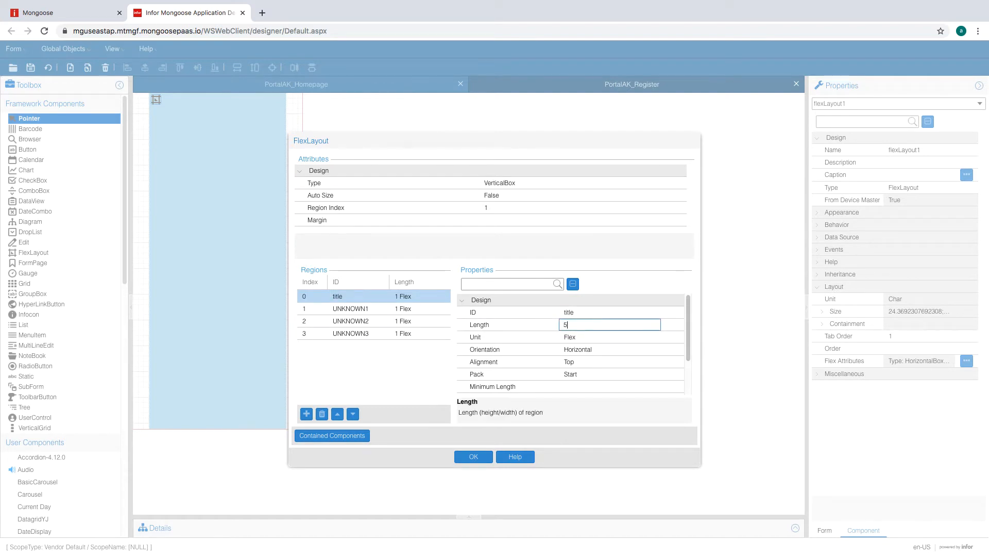
pyautogui.write('5')
pyautogui.click(606, 336)
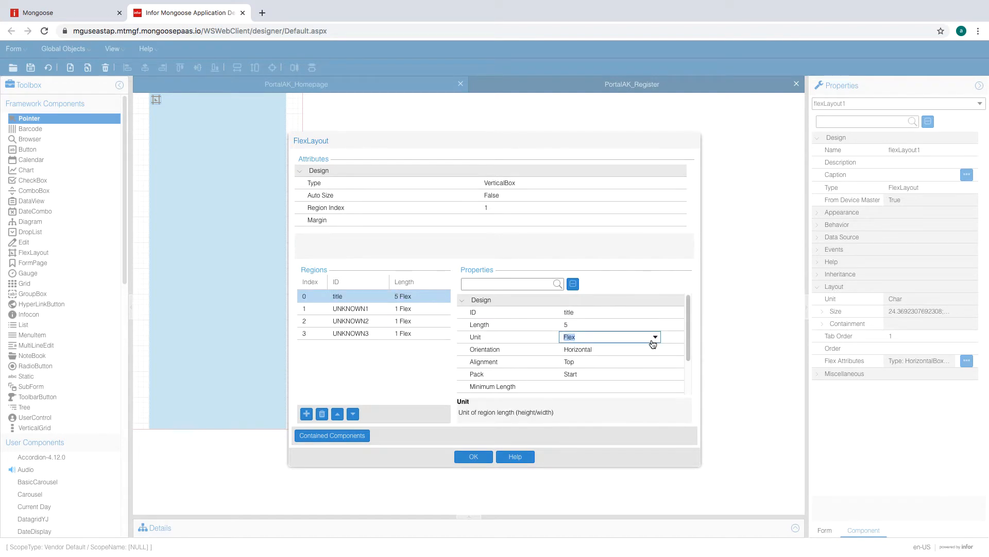
pyautogui.click(654, 337)
pyautogui.click(626, 355)
pyautogui.click(620, 348)
pyautogui.click(655, 349)
pyautogui.click(610, 363)
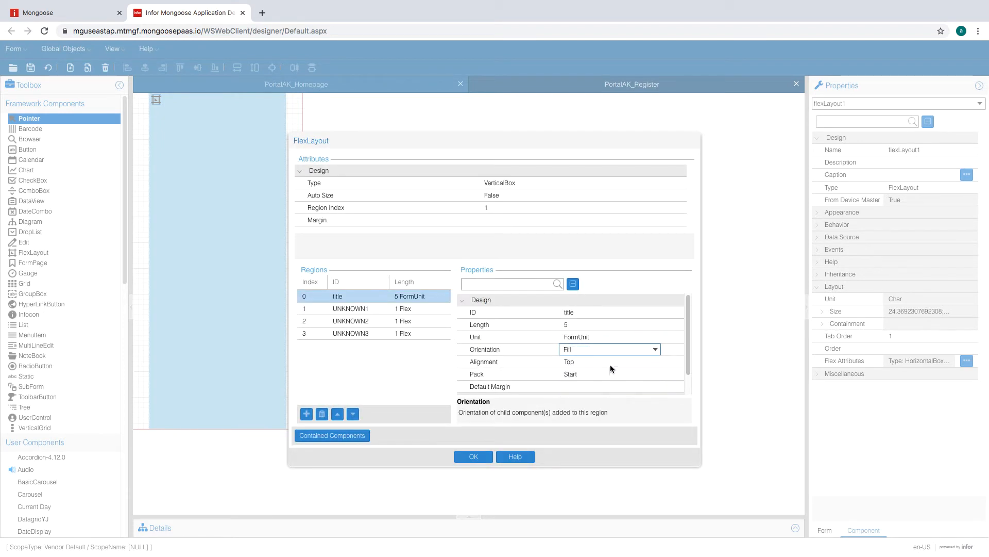
pyautogui.click(596, 363)
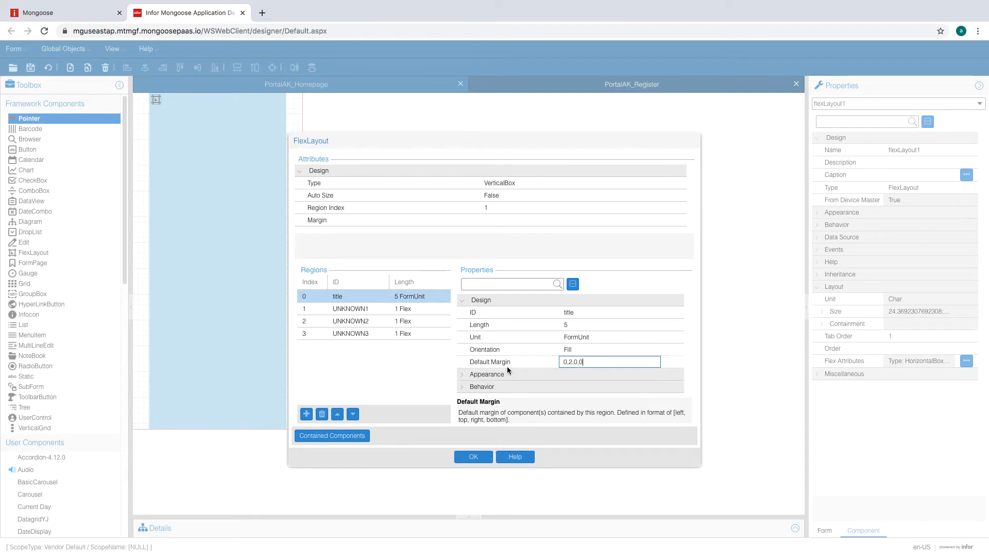
# - Define the second region as 'caption', length 2 FormUnit, orientation Fill
pyautogui.click(410, 309)
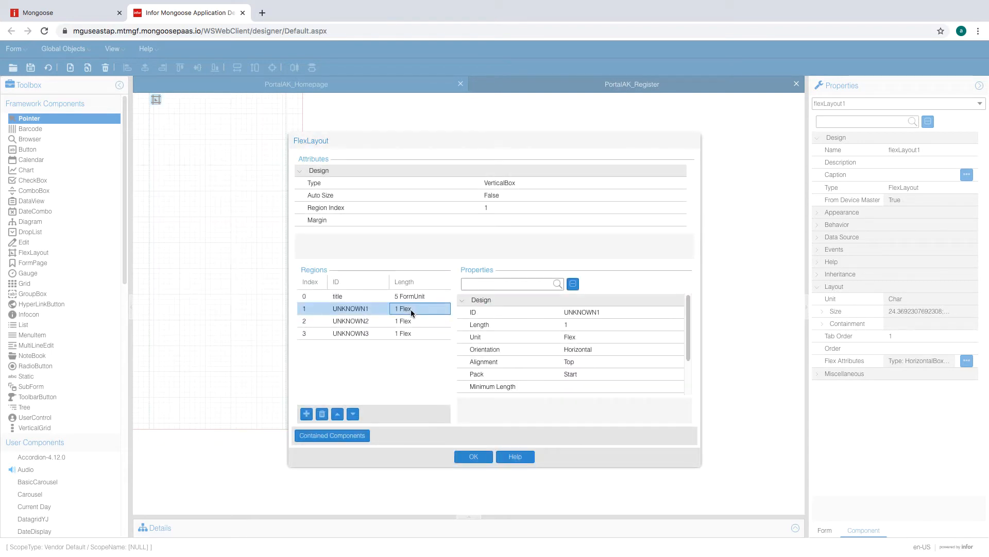
pyautogui.click(592, 313)
pyautogui.write('caption')
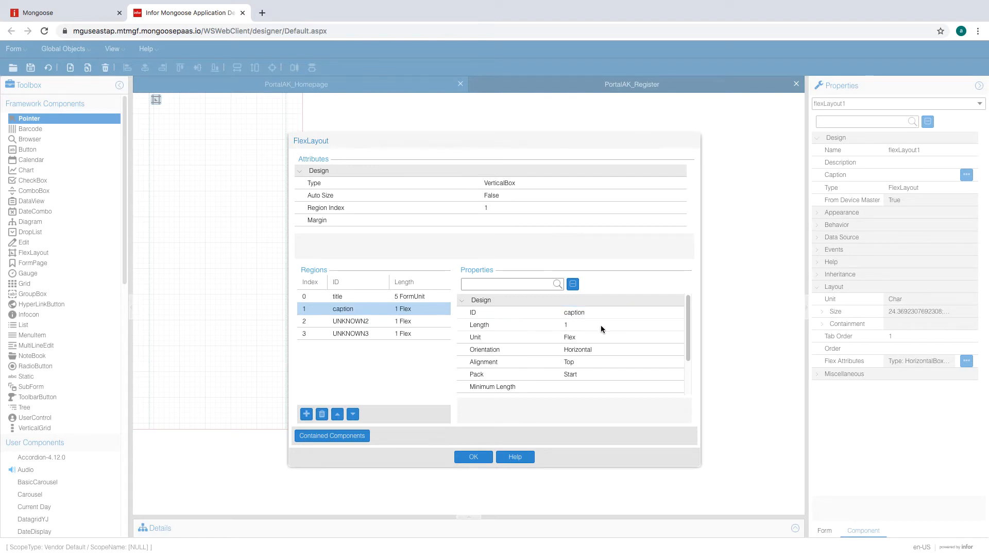
pyautogui.click(601, 325)
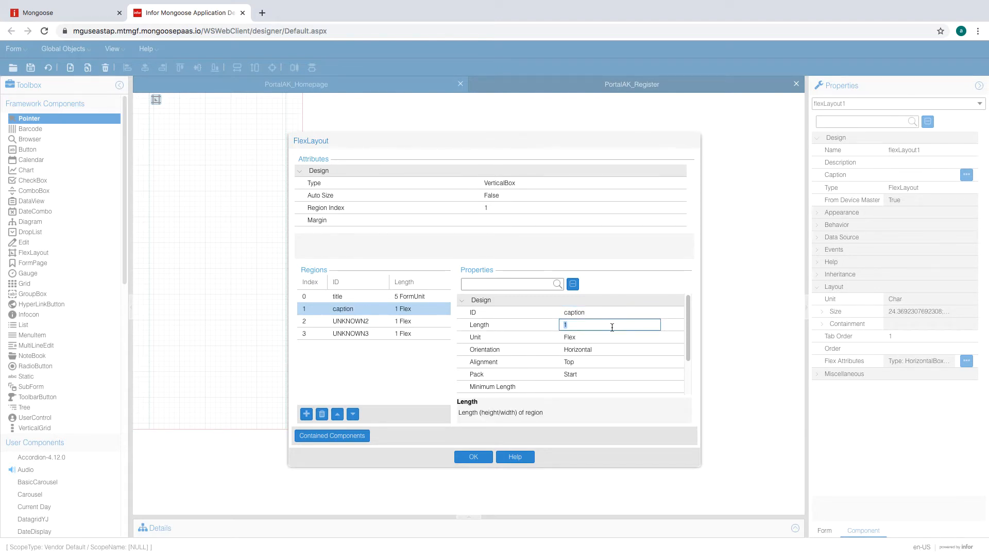
pyautogui.write('2')
pyautogui.click(607, 337)
pyautogui.click(601, 348)
pyautogui.click(598, 349)
pyautogui.click(606, 364)
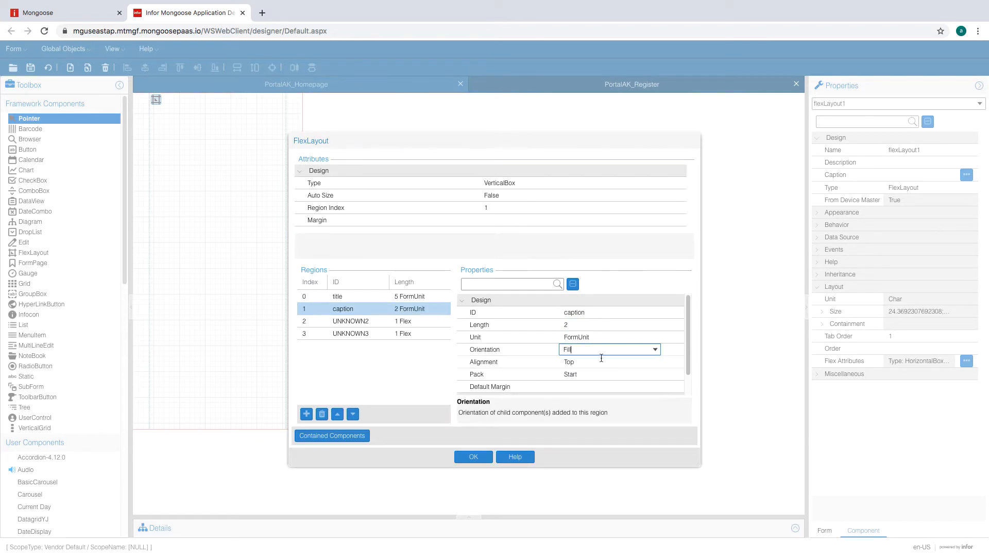
pyautogui.click(596, 361)
pyautogui.click(409, 321)
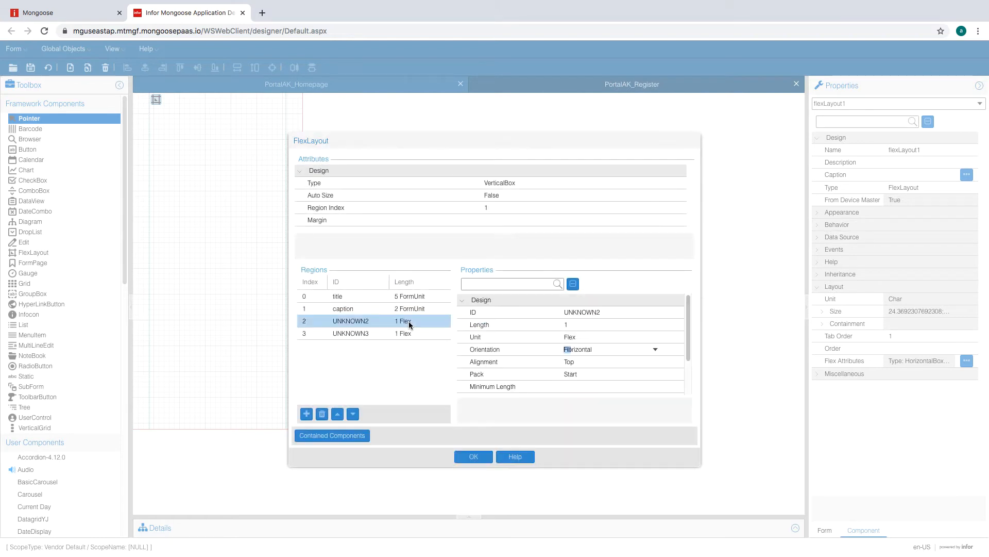
# - Set the UNKNOWN2 region to 16 FormUnit with Fill orientation
pyautogui.click(586, 327)
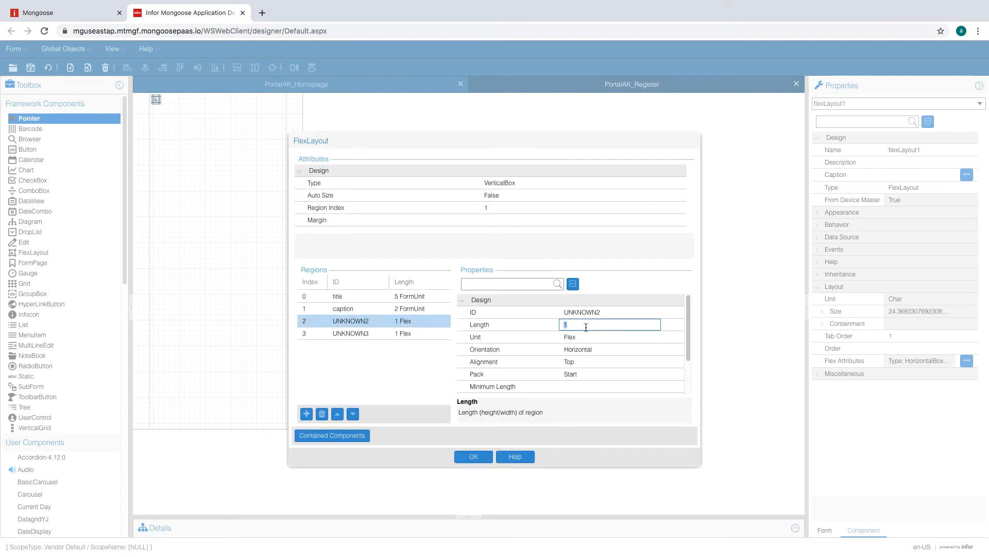
pyautogui.write('16')
pyautogui.click(623, 349)
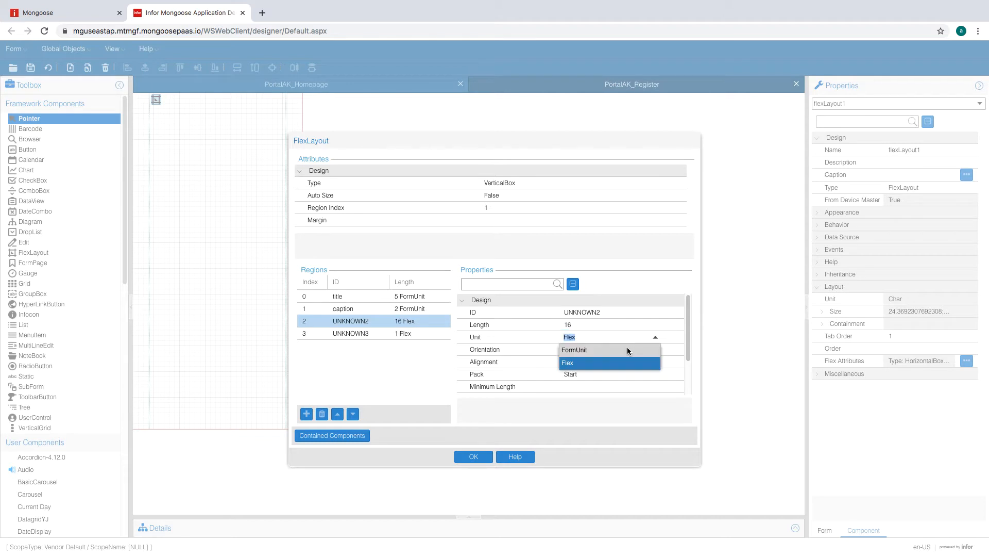
pyautogui.click(621, 337)
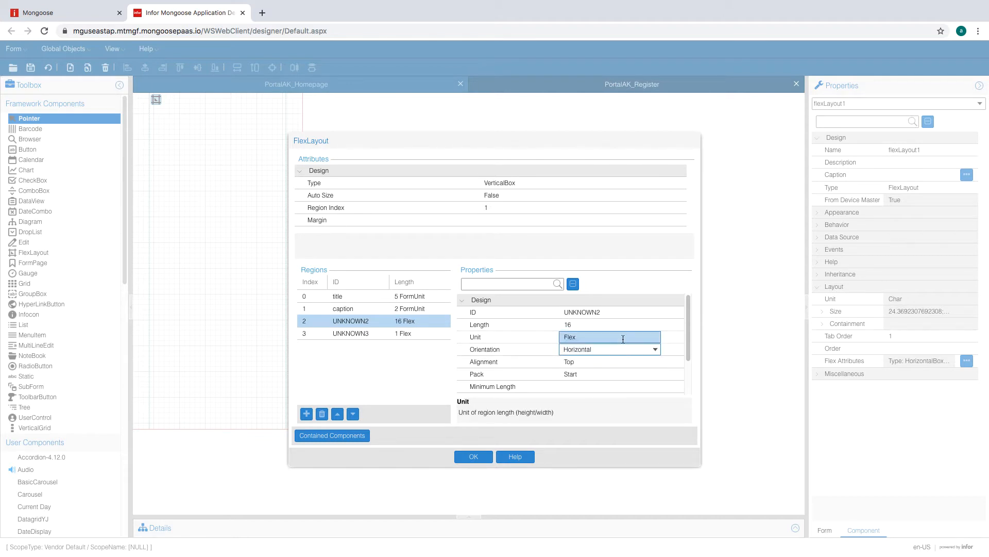
pyautogui.click(655, 336)
pyautogui.click(610, 349)
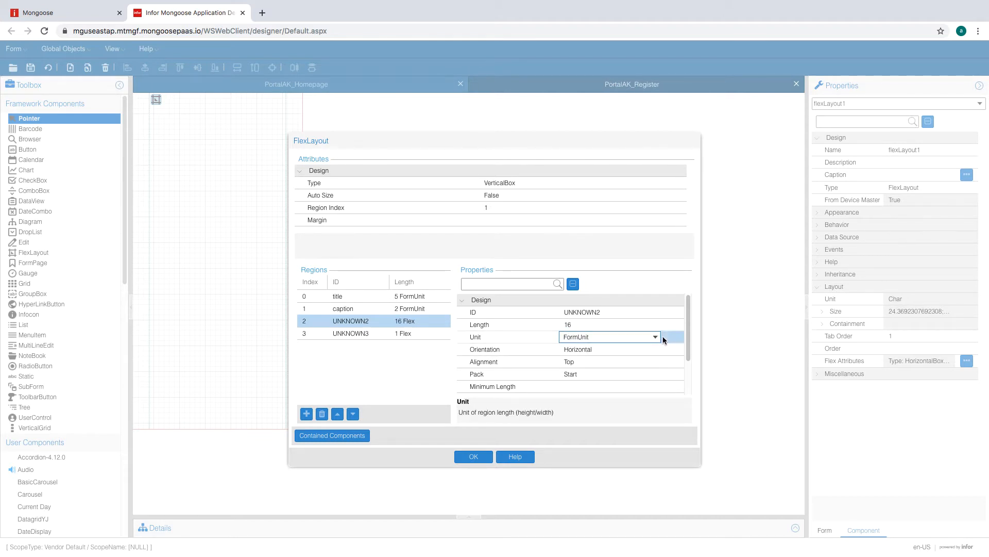
pyautogui.click(652, 348)
pyautogui.click(655, 349)
pyautogui.click(616, 361)
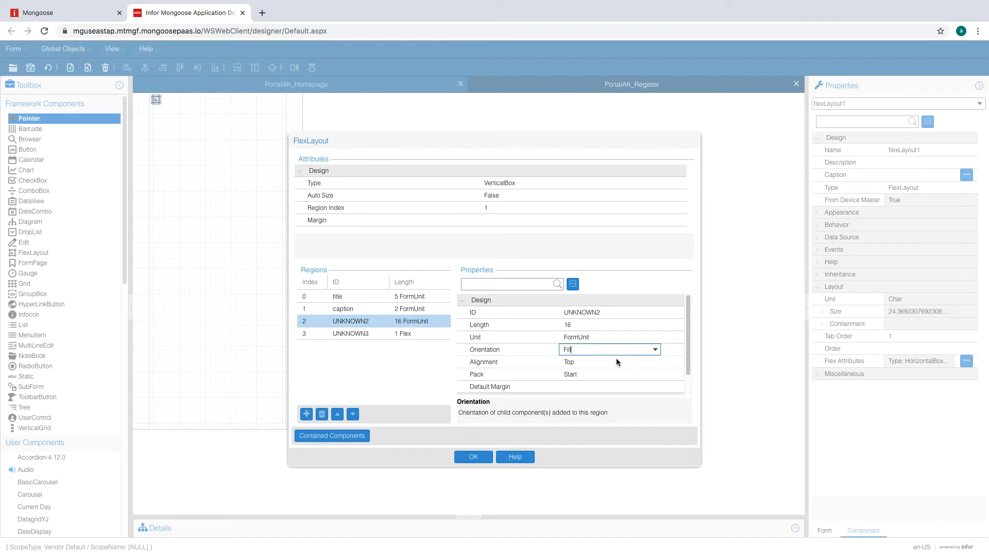
# - Change the UNKNOWN3 region's unit to FormUnit, giving it 1 FormUnit
pyautogui.click(413, 334)
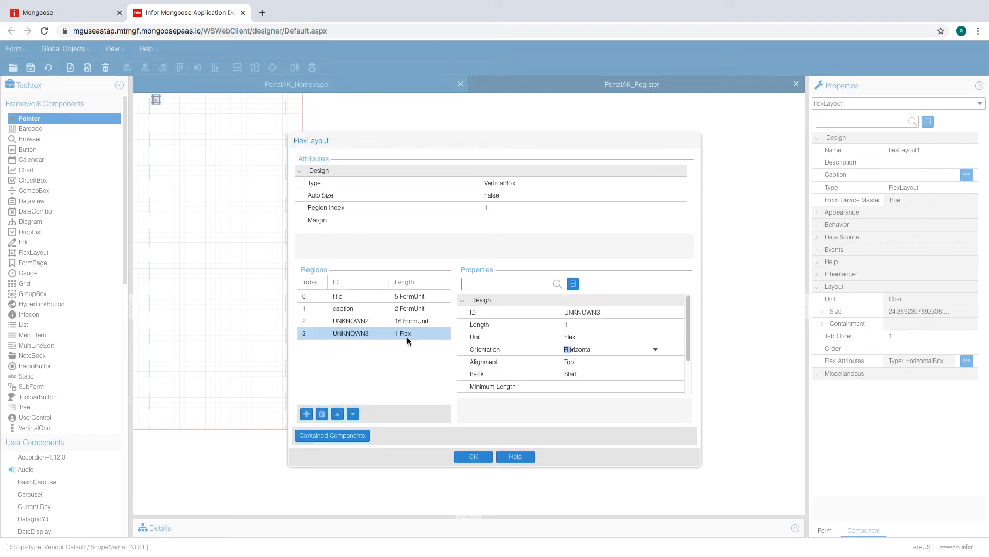
pyautogui.click(618, 336)
pyautogui.click(655, 337)
pyautogui.click(604, 352)
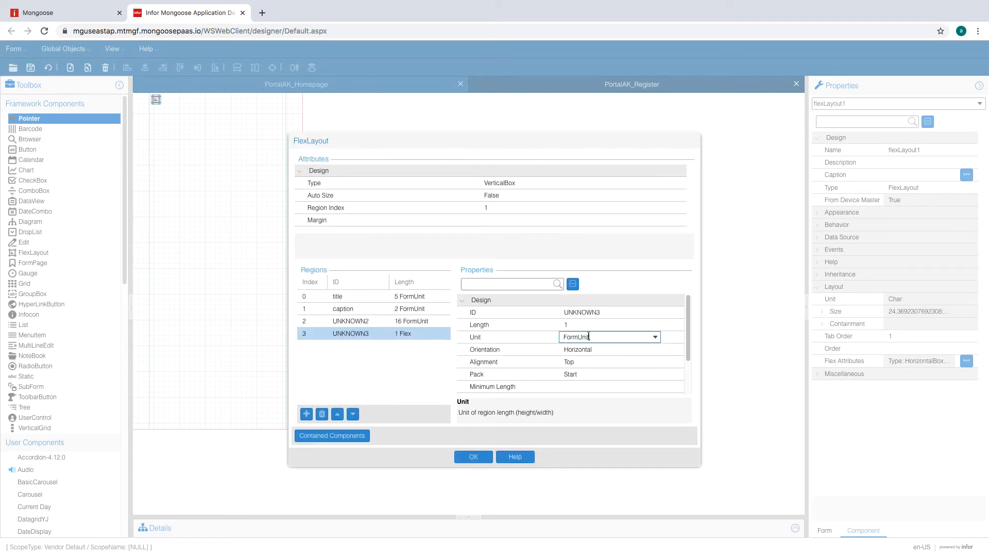
pyautogui.click(590, 325)
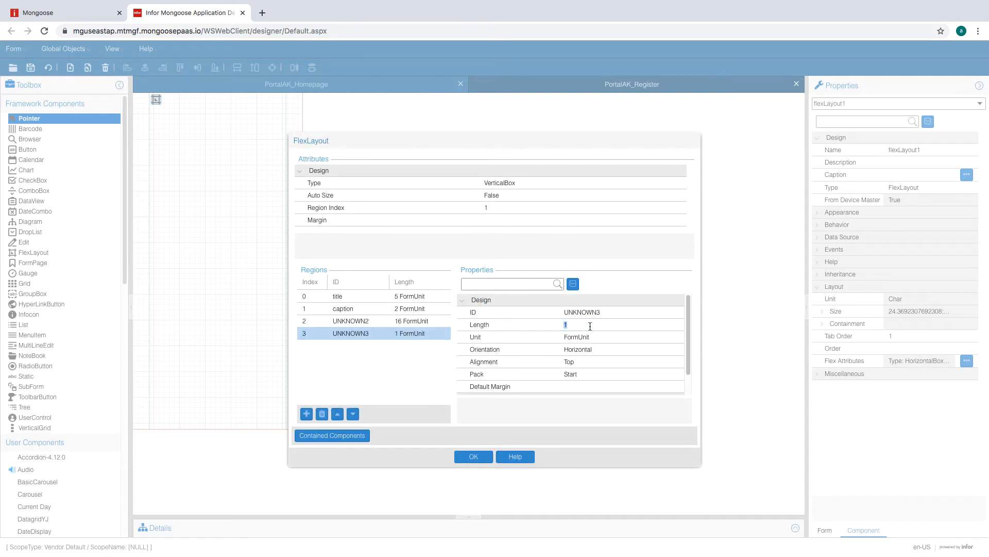
# - Add a new region of 7 FormUnit set to Fill
pyautogui.click(307, 414)
pyautogui.click(590, 325)
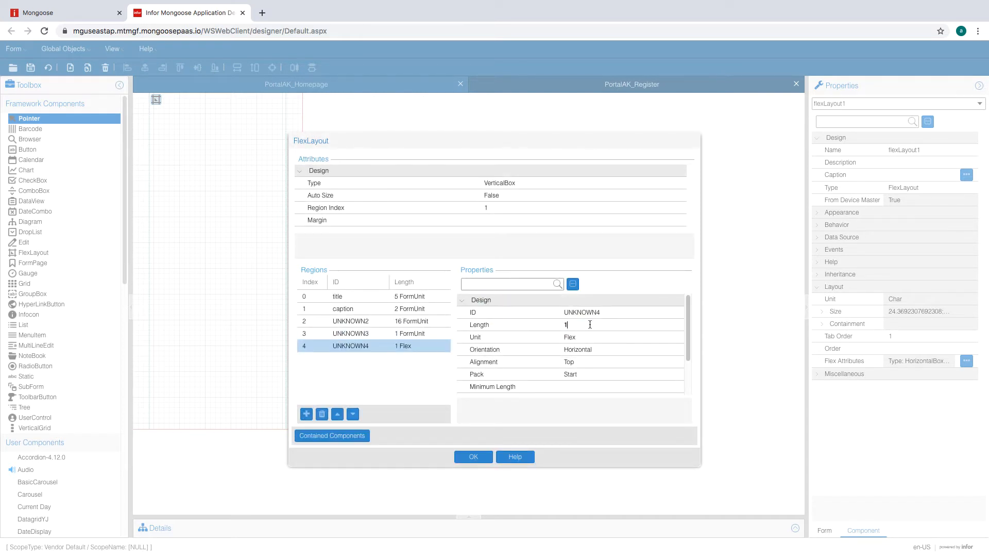
pyautogui.doubleClick(590, 326)
pyautogui.write('35')
pyautogui.click(589, 336)
pyautogui.click(591, 326)
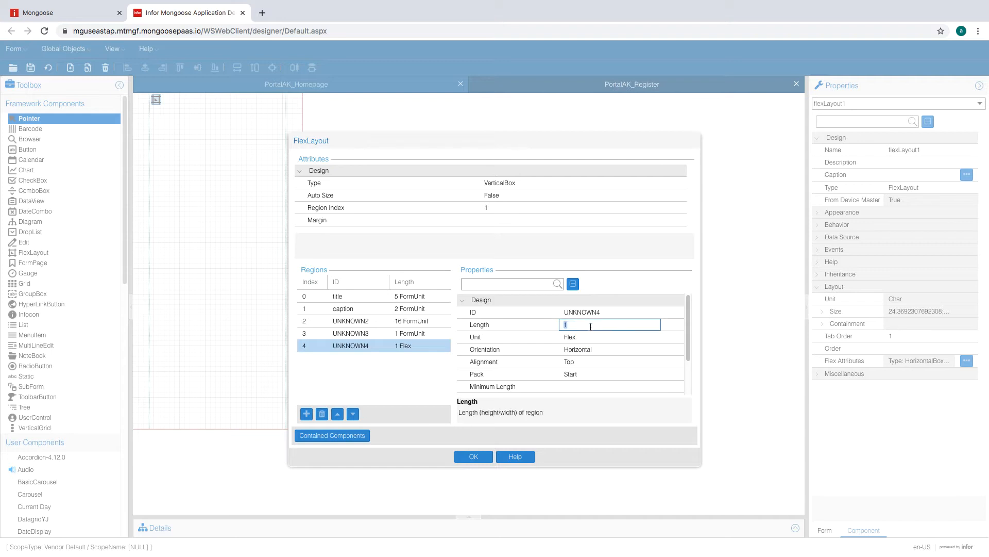
pyautogui.click(588, 340)
pyautogui.click(656, 337)
pyautogui.click(628, 349)
pyautogui.click(625, 351)
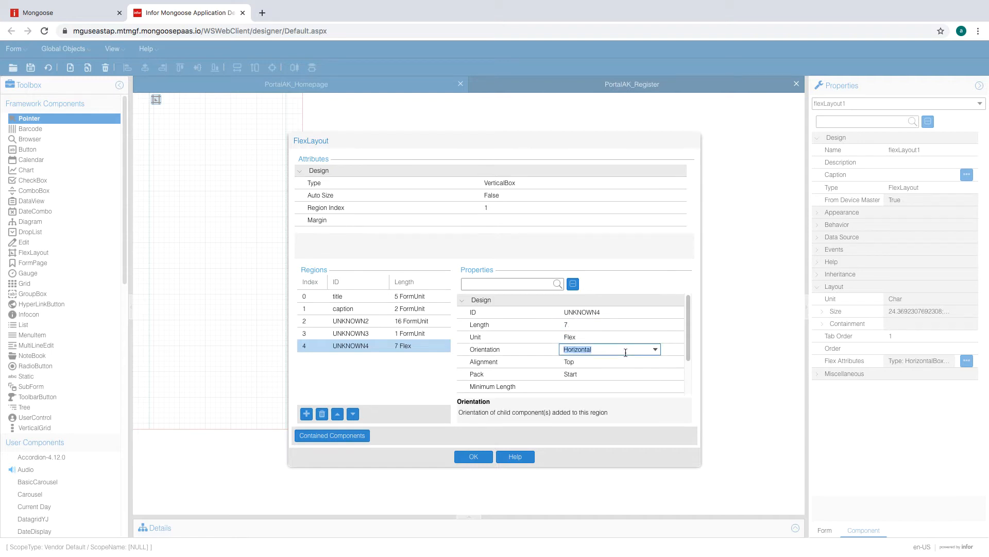
pyautogui.click(655, 337)
pyautogui.click(583, 358)
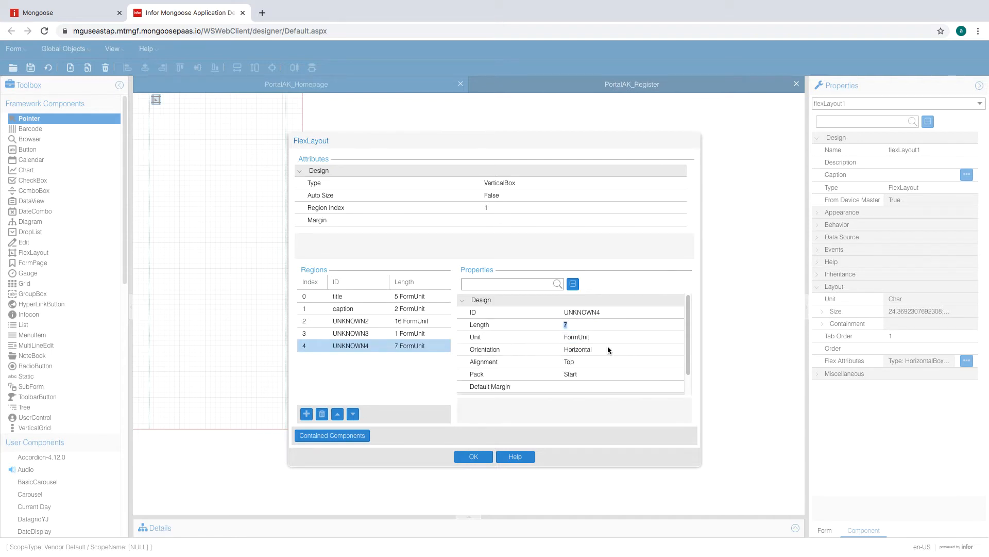
pyautogui.click(608, 348)
pyautogui.click(655, 350)
pyautogui.click(639, 359)
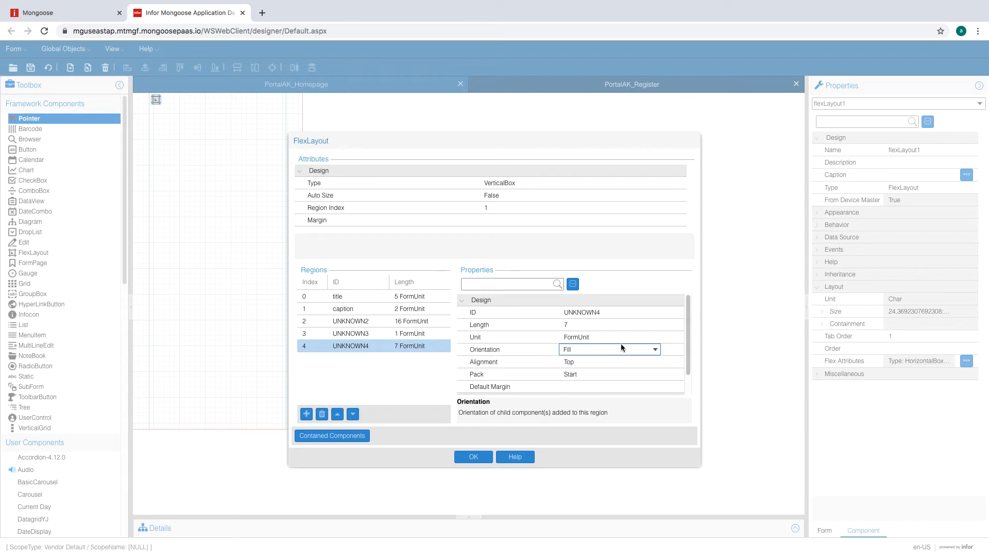
pyautogui.click(619, 339)
# - Add another region of 1 FormUnit
pyautogui.click(306, 413)
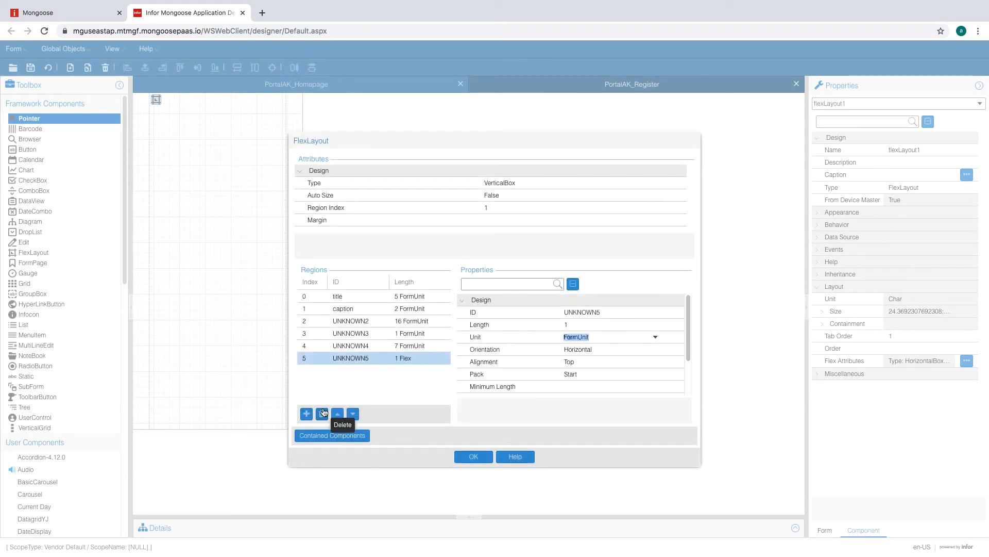
pyautogui.click(655, 337)
pyautogui.click(603, 338)
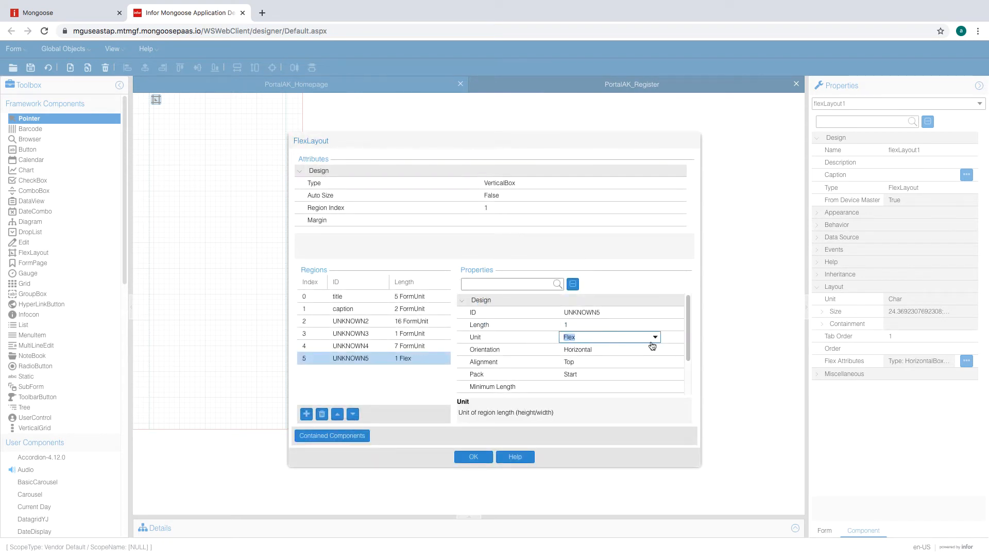
pyautogui.click(652, 339)
pyautogui.click(606, 350)
pyautogui.click(601, 329)
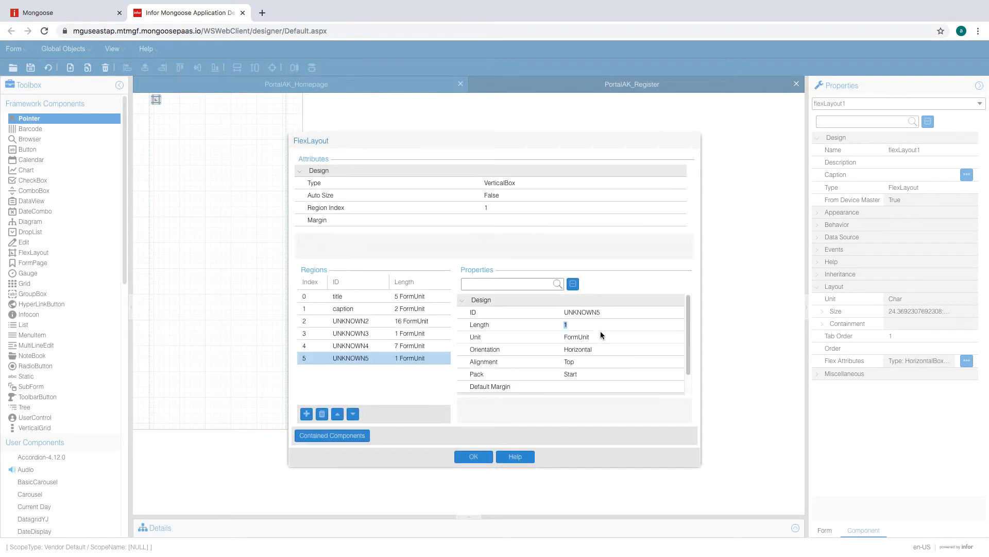
# - Add a 12 FormUnit Fill region and apply the region settings with OK
pyautogui.click(306, 414)
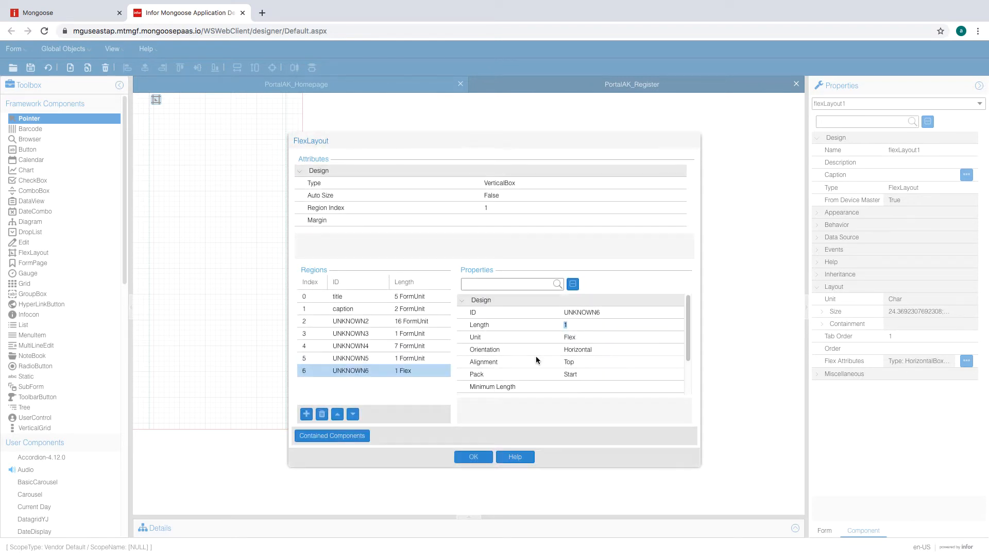
pyautogui.click(652, 339)
pyautogui.click(654, 339)
pyautogui.click(606, 350)
pyautogui.click(610, 328)
pyautogui.write('12')
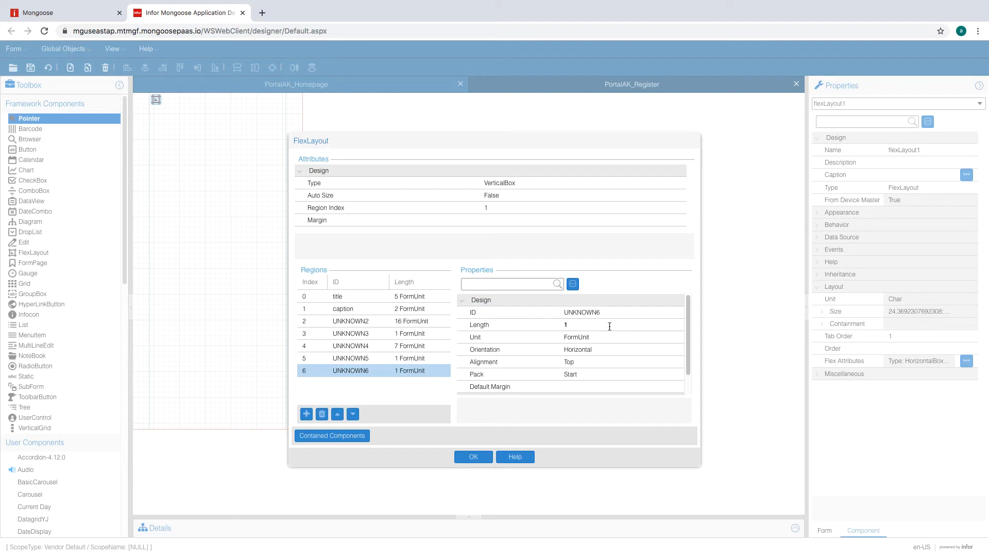
pyautogui.click(616, 349)
pyautogui.click(613, 325)
pyautogui.write('12')
pyautogui.press('Tab')
pyautogui.click(637, 353)
pyautogui.click(605, 362)
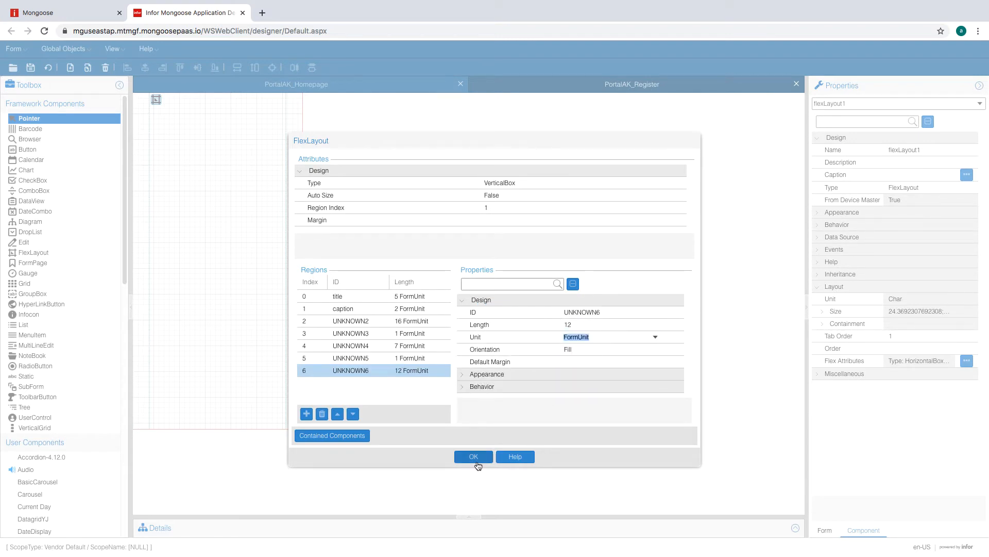
pyautogui.click(473, 457)
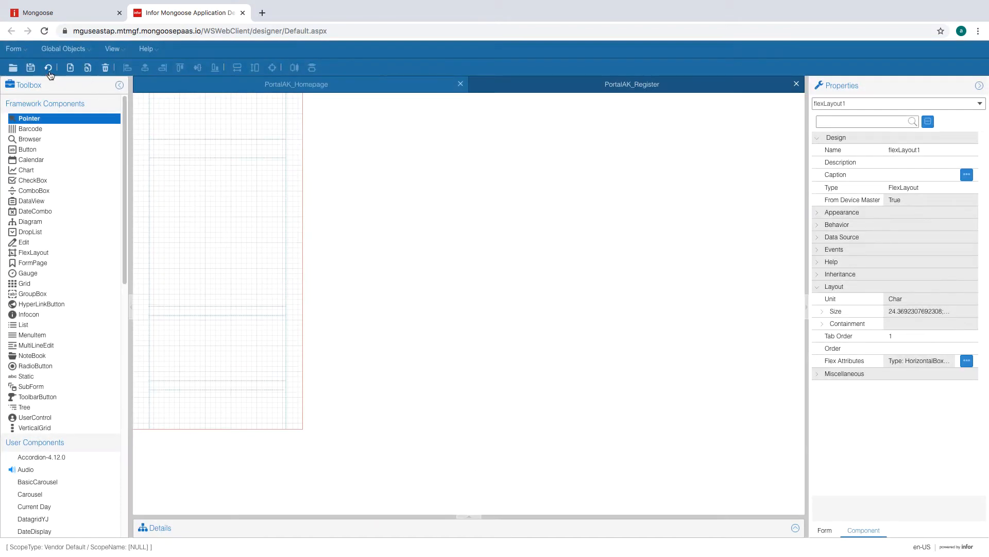
# - Place a static label at the top of the form captioned 'Registration'
pyautogui.click(49, 72)
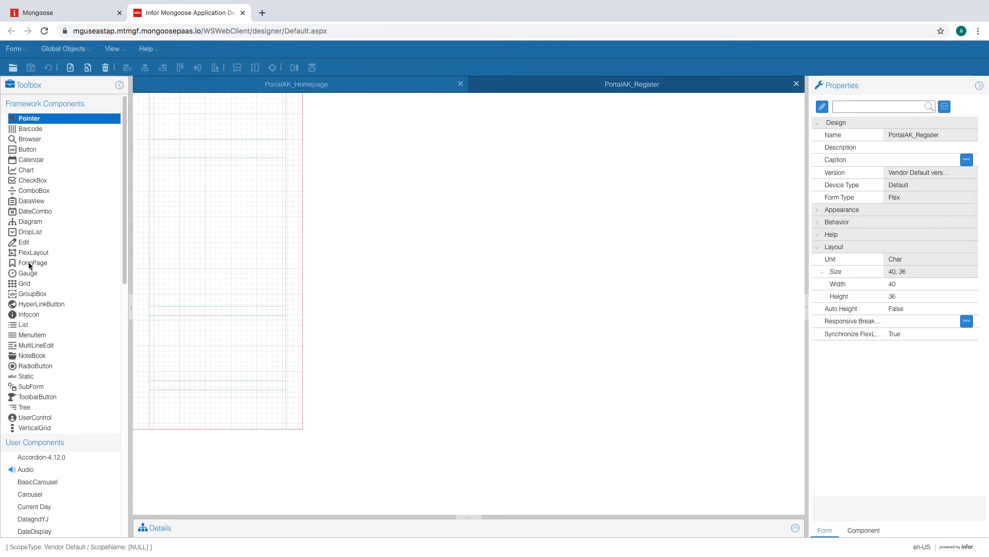
pyautogui.click(30, 377)
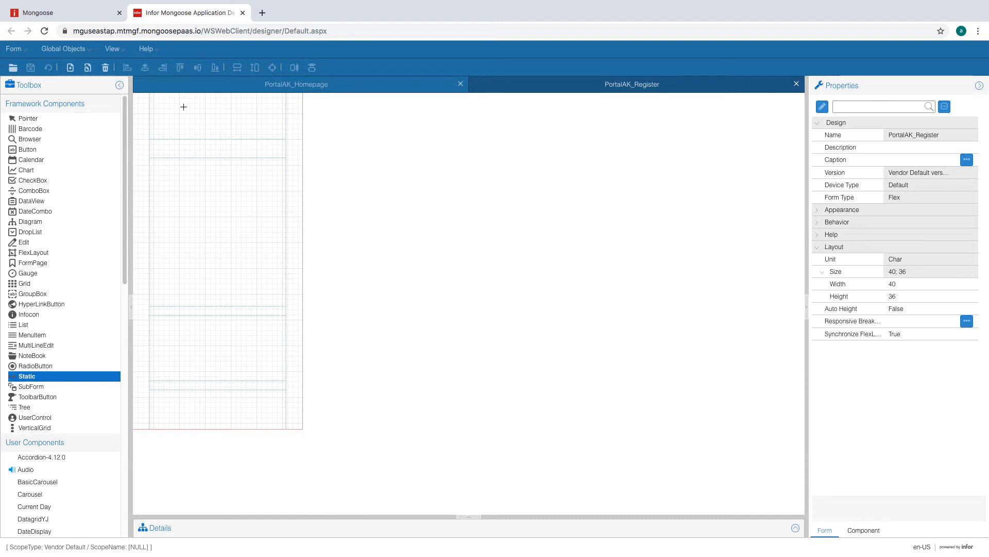
pyautogui.moveTo(168, 102); pyautogui.dragTo(249, 122)
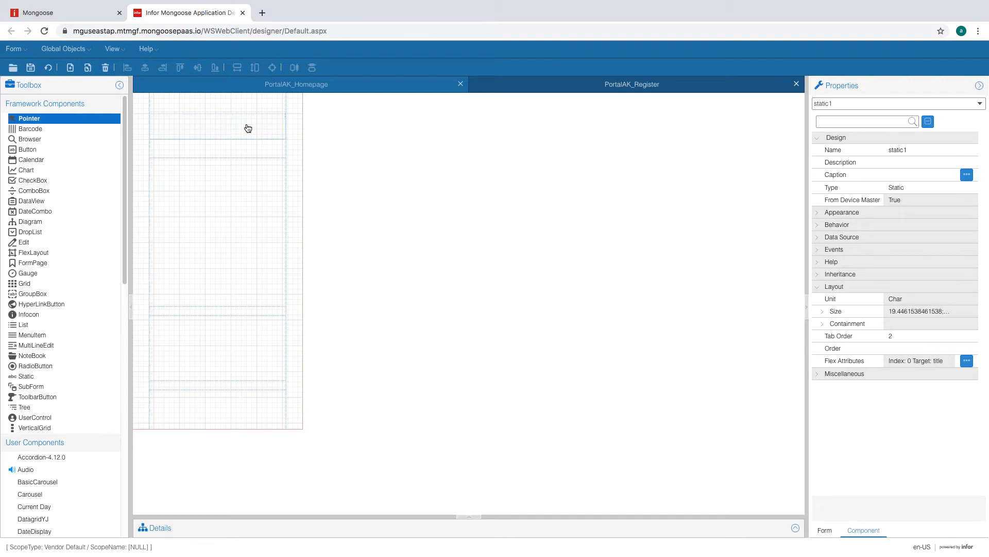
pyautogui.click(196, 120)
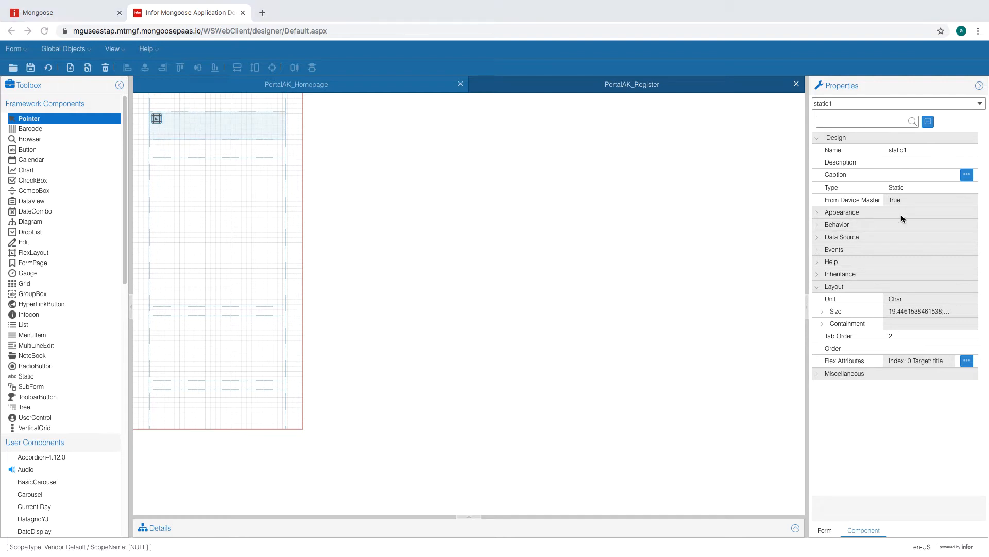
pyautogui.click(910, 173)
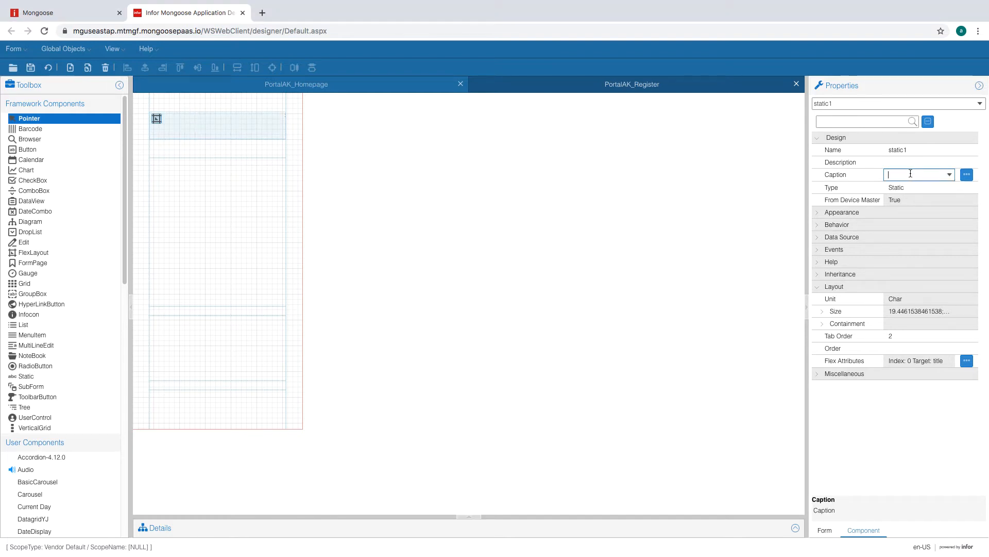
pyautogui.write('Registration')
pyautogui.click(844, 373)
# - Set the Registration label's No Colon attribute to True
pyautogui.click(856, 386)
pyautogui.click(935, 412)
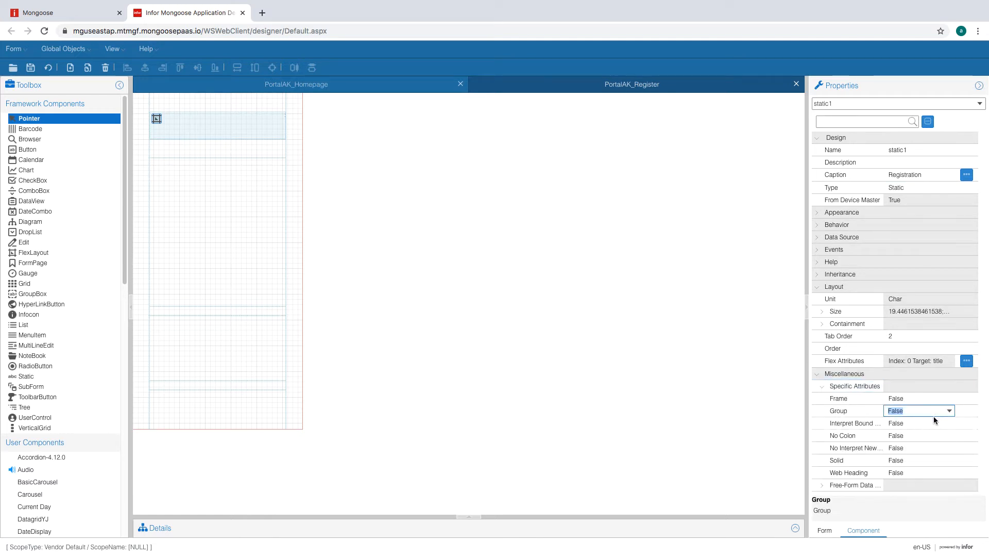
pyautogui.click(929, 436)
pyautogui.click(949, 436)
pyautogui.click(922, 448)
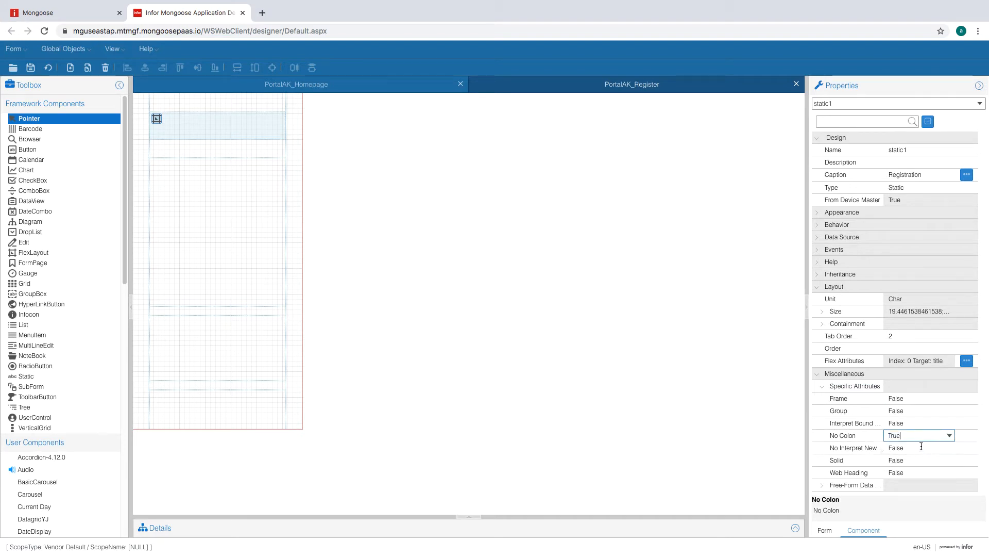
pyautogui.click(916, 422)
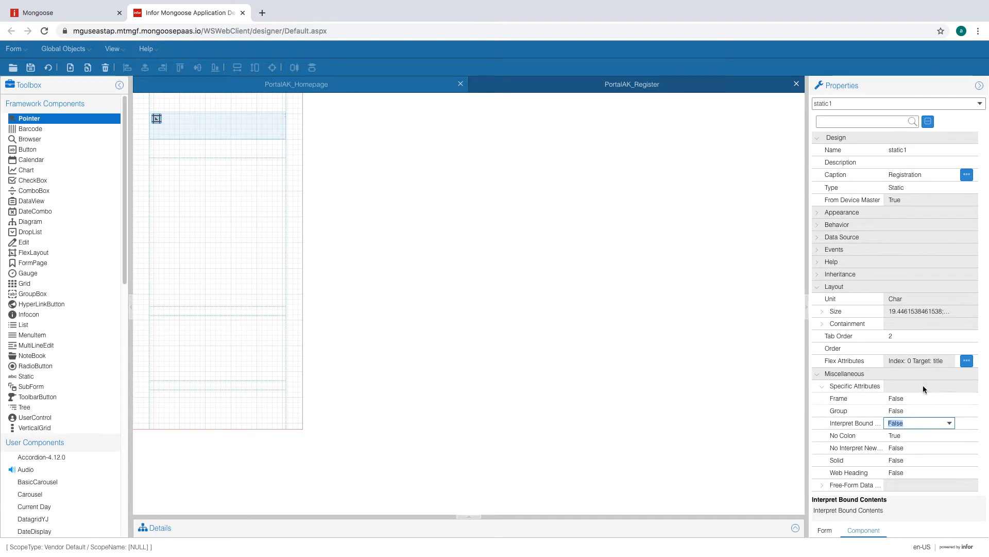
# - Give the Registration label the BlackSubheader theme class
pyautogui.click(816, 212)
pyautogui.click(917, 225)
pyautogui.click(952, 226)
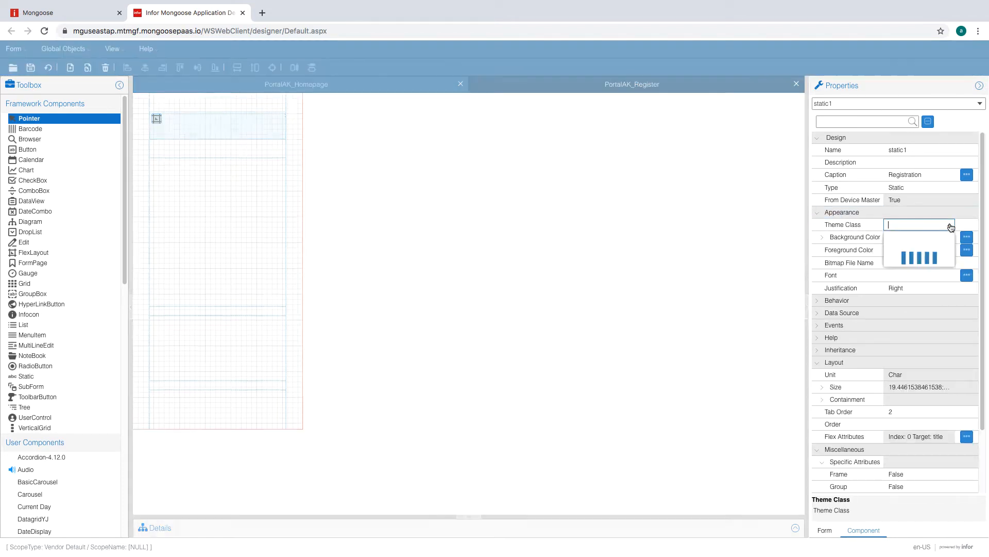
pyautogui.click(935, 249)
pyautogui.click(964, 227)
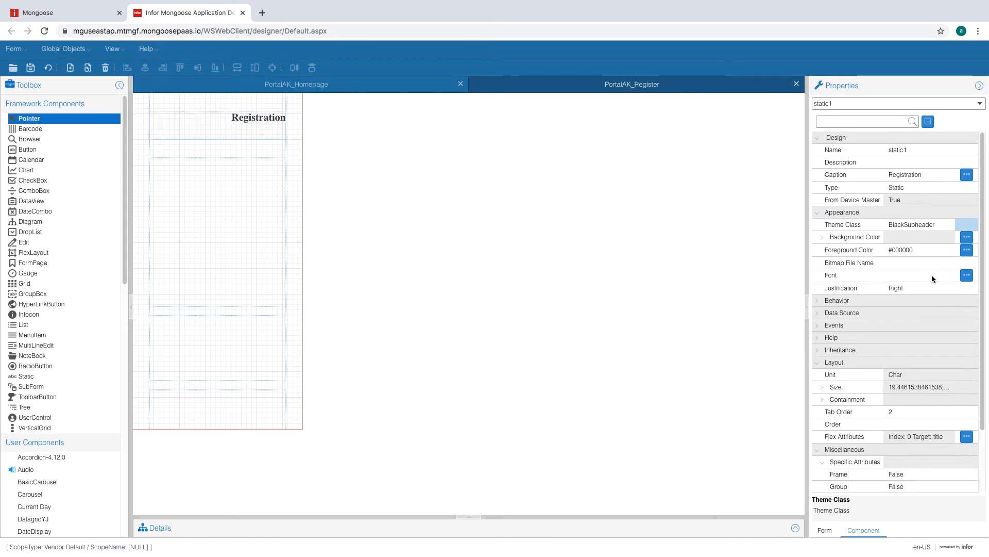
# - Set the Registration label's justification to Center
pyautogui.click(923, 288)
pyautogui.click(949, 288)
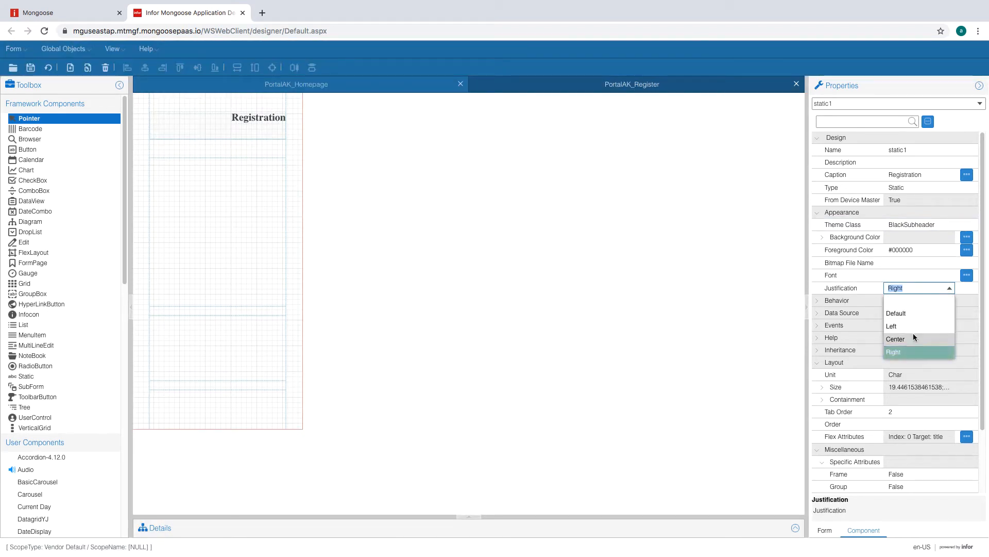
pyautogui.click(911, 338)
pyautogui.click(907, 275)
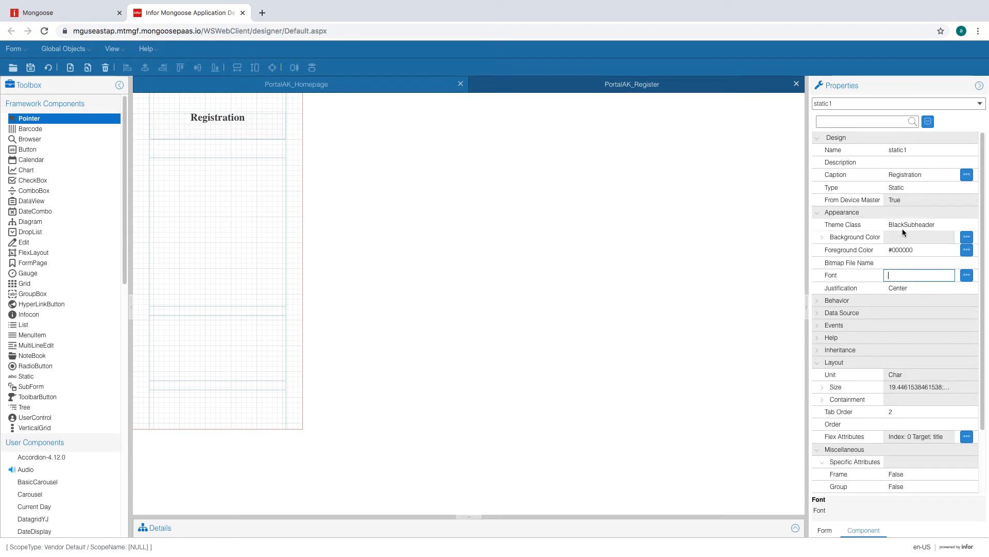
pyautogui.click(64, 48)
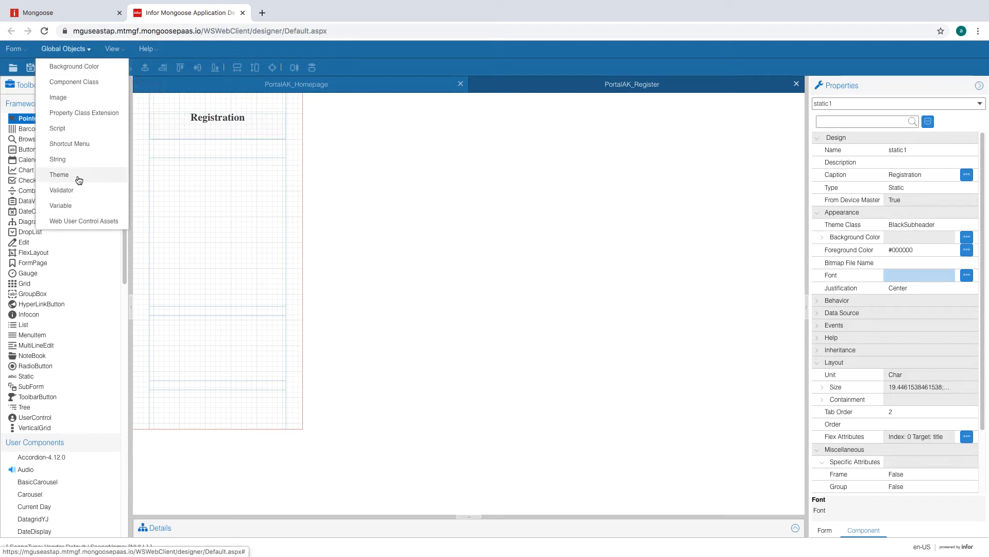
pyautogui.click(77, 175)
pyautogui.click(351, 207)
pyautogui.click(630, 194)
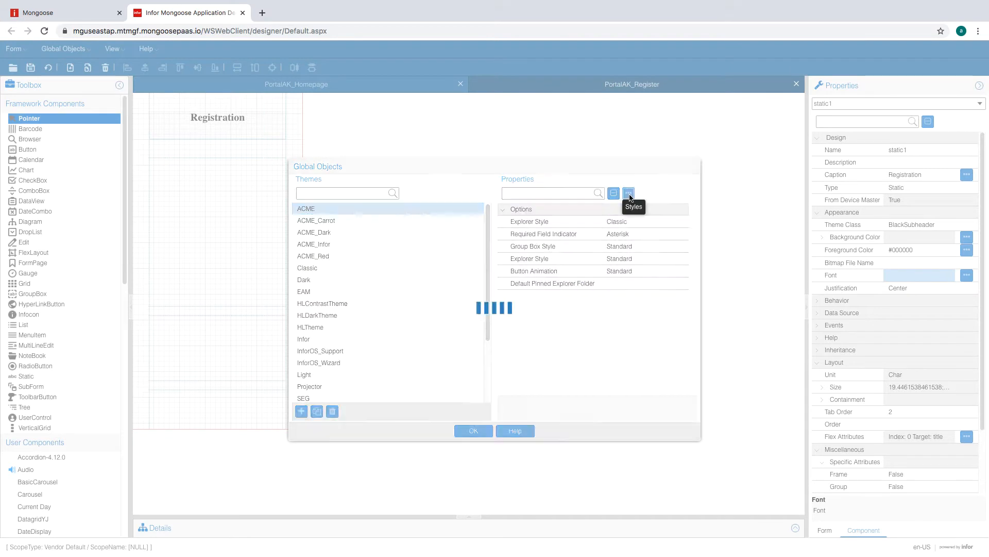
pyautogui.click(293, 211)
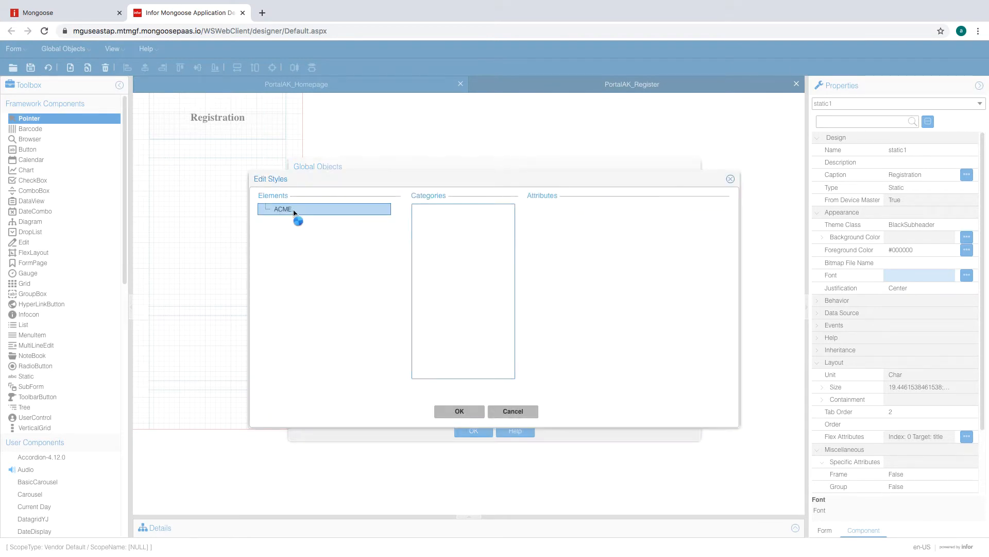
pyautogui.click(301, 222)
pyautogui.click(304, 245)
pyautogui.click(324, 257)
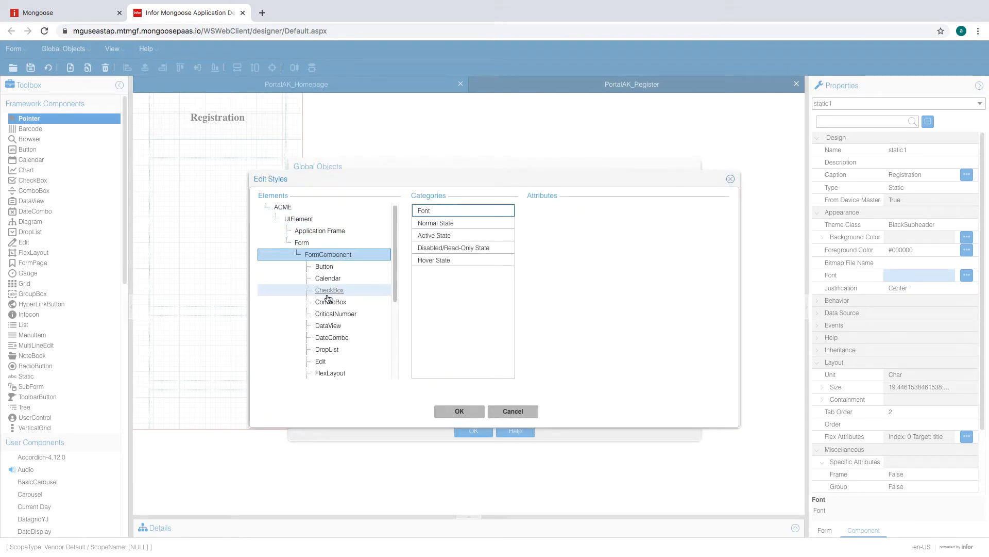
pyautogui.scroll(-3, 327, 309)
pyautogui.click(323, 336)
pyautogui.click(348, 326)
pyautogui.click(462, 211)
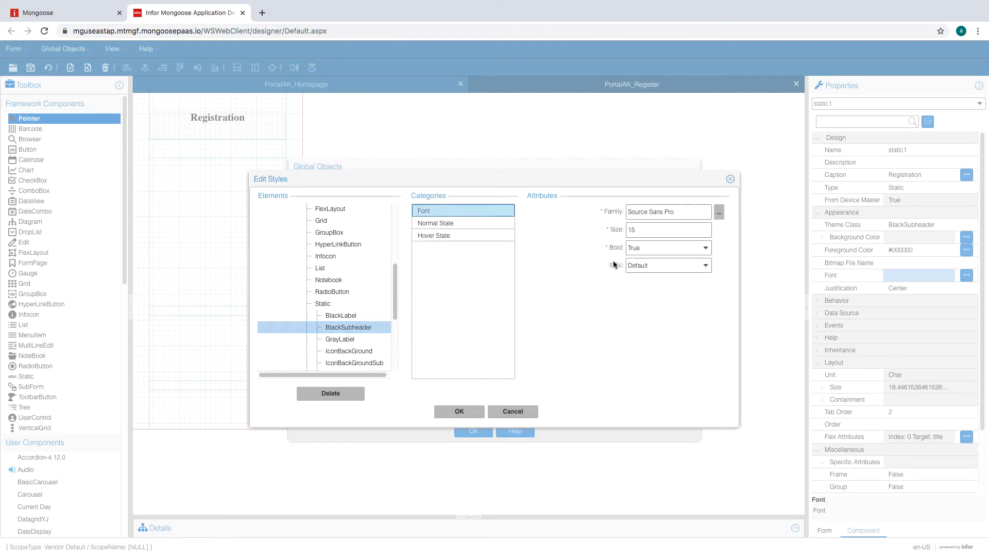
pyautogui.click(450, 227)
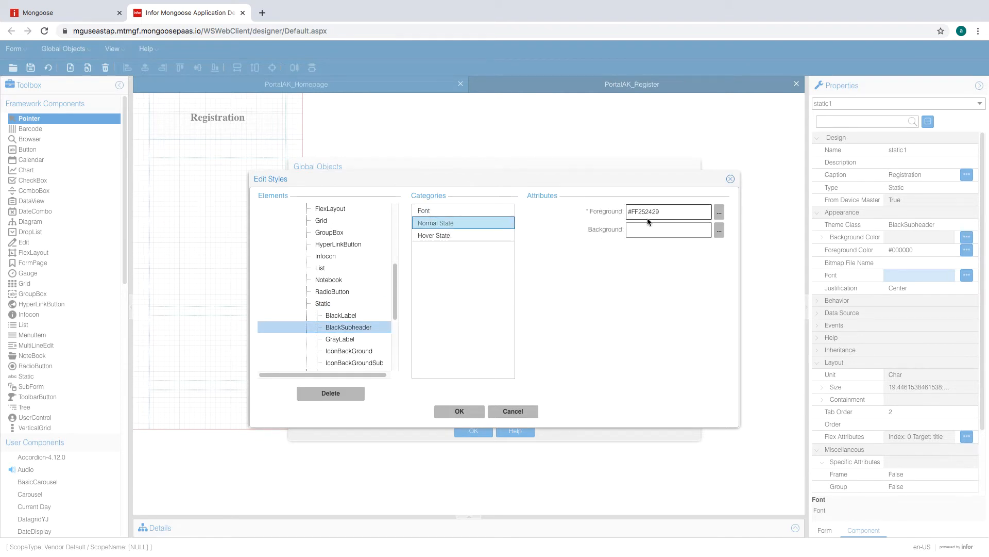
pyautogui.click(453, 235)
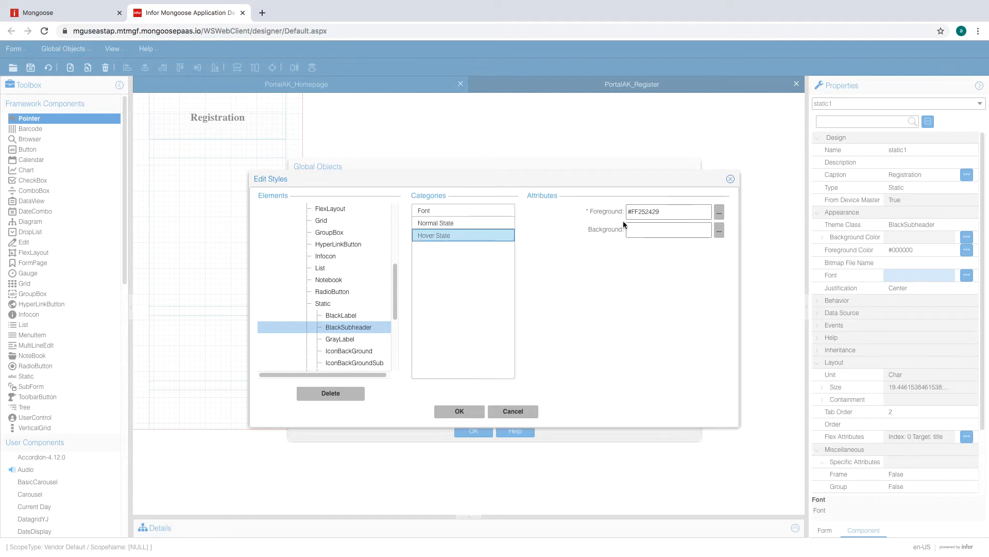
pyautogui.click(717, 214)
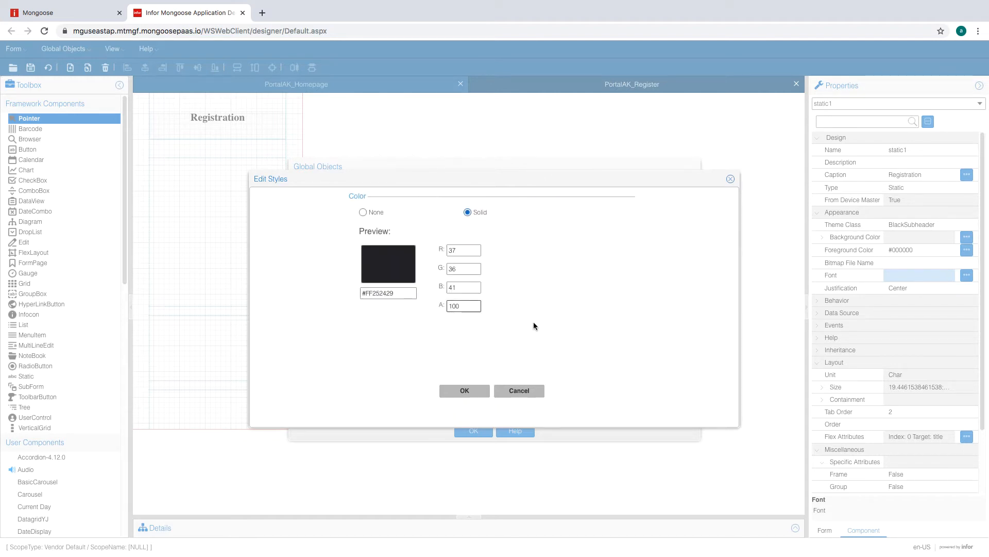
pyautogui.click(464, 390)
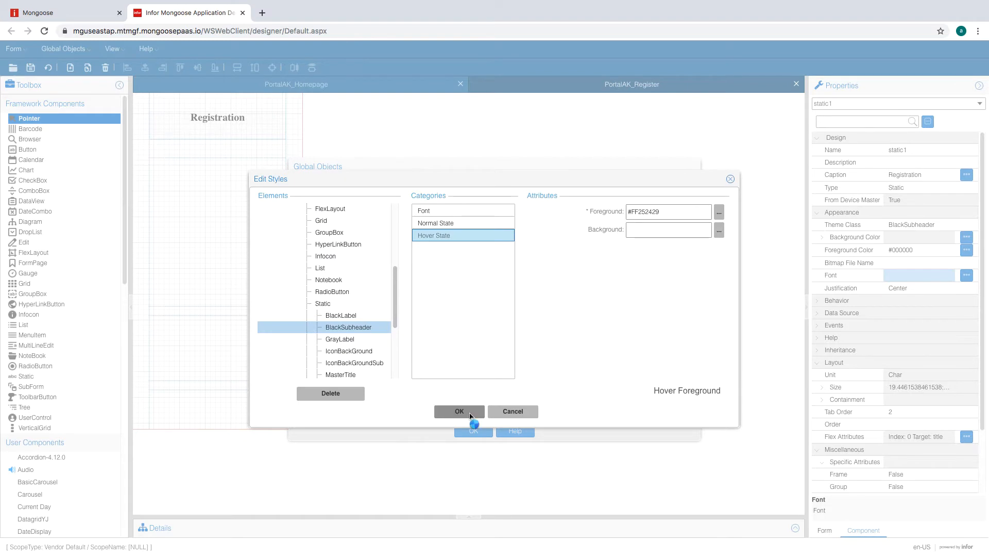
pyautogui.click(459, 410)
pyautogui.click(473, 430)
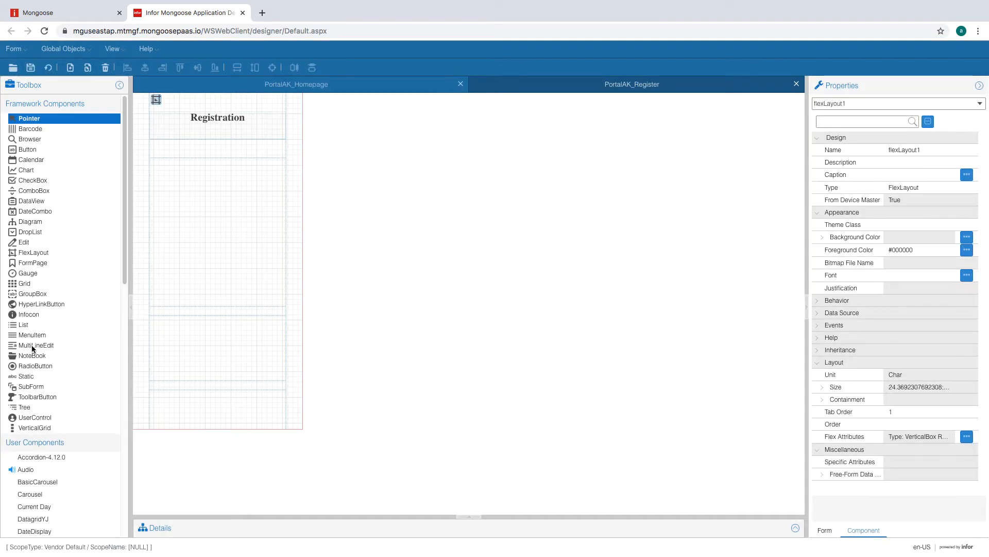
# - Draw a static label below Registration with caption sPortalDetails
pyautogui.click(27, 376)
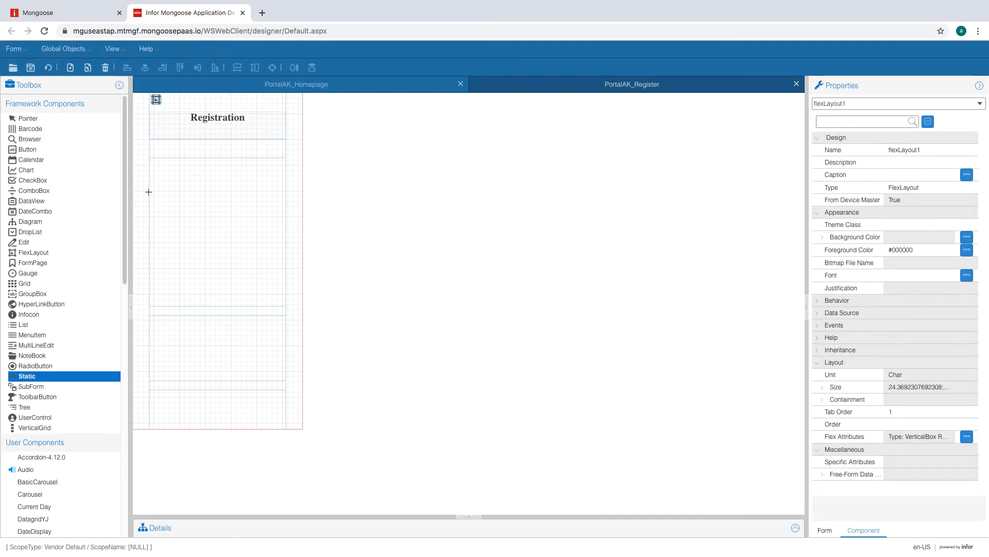
pyautogui.moveTo(158, 144); pyautogui.dragTo(258, 153)
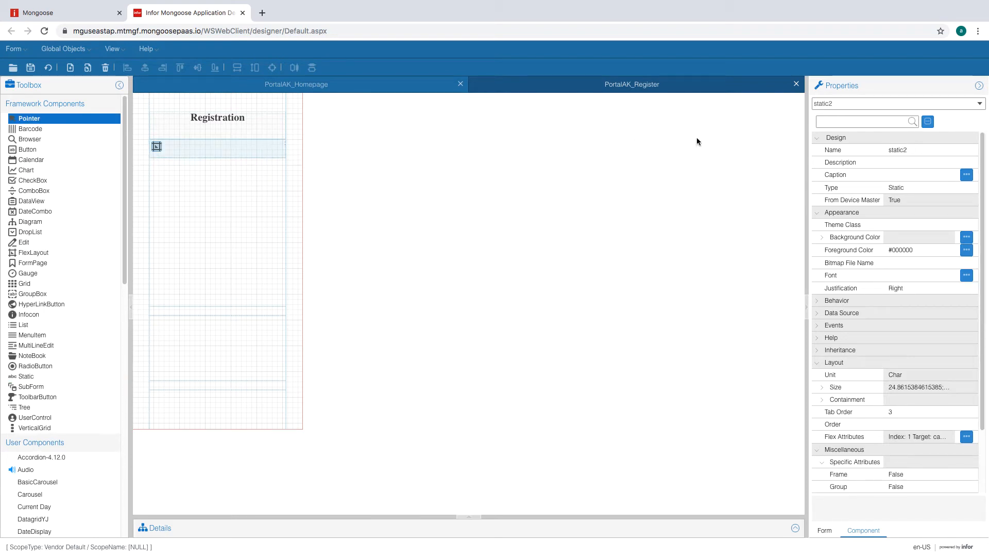
pyautogui.click(902, 174)
pyautogui.write('sPortalDetails')
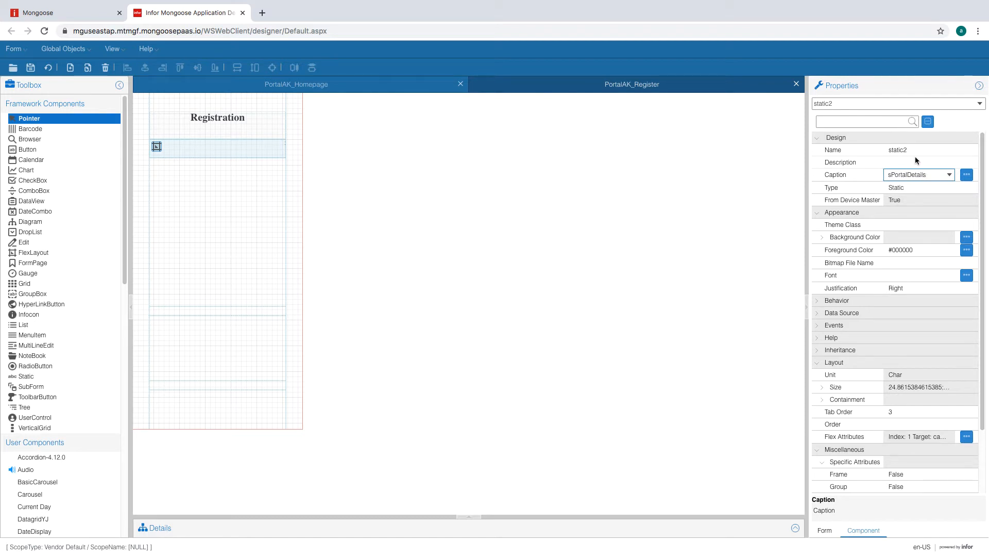
pyautogui.click(915, 161)
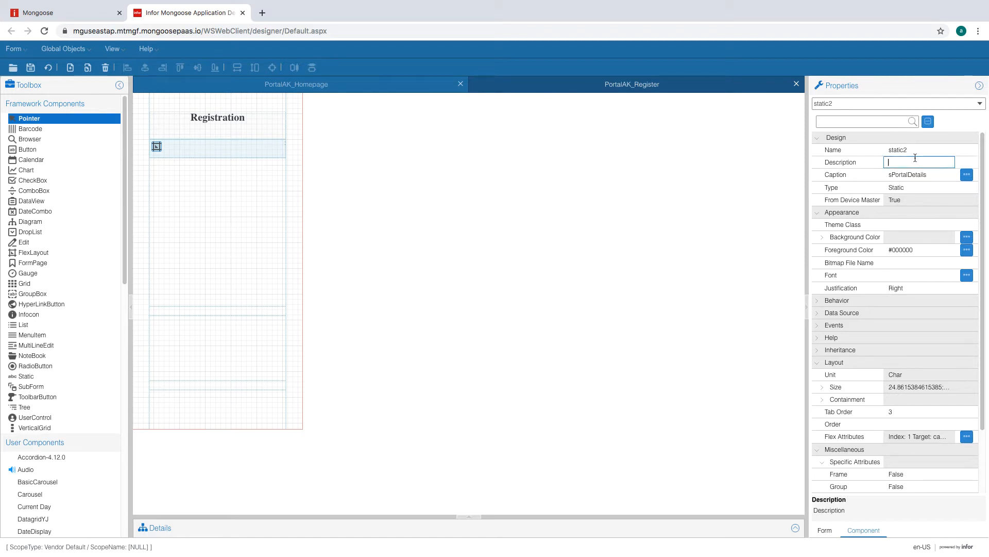
# - Create the sPortalDetails string with value 'Please provide the following details.'
pyautogui.click(937, 175)
pyautogui.click(964, 177)
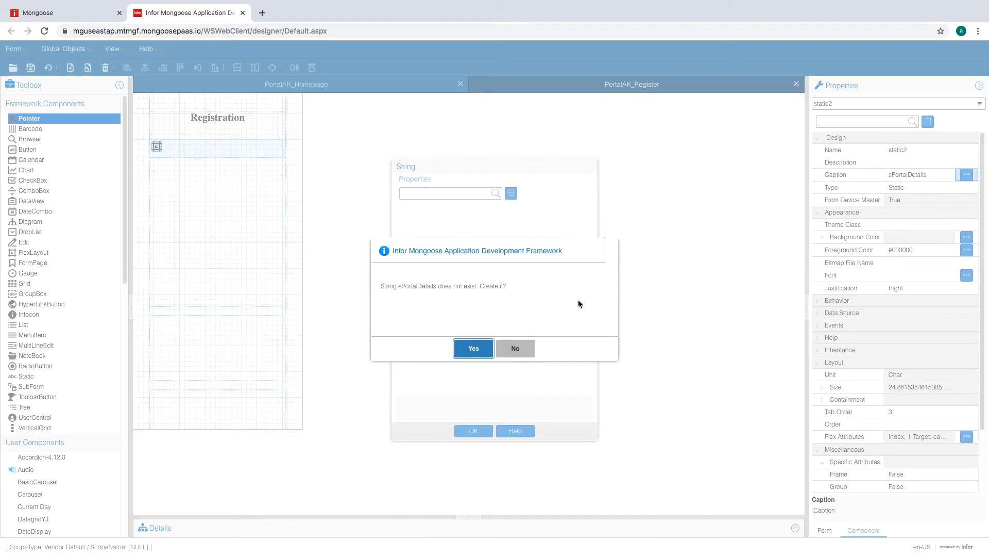
pyautogui.click(466, 352)
pyautogui.click(520, 234)
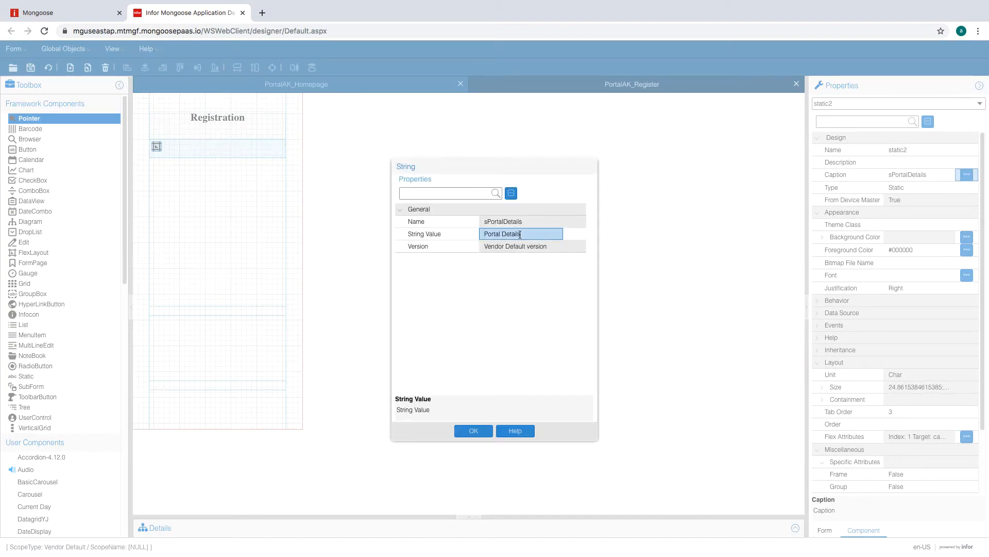
pyautogui.write('Please provide the')
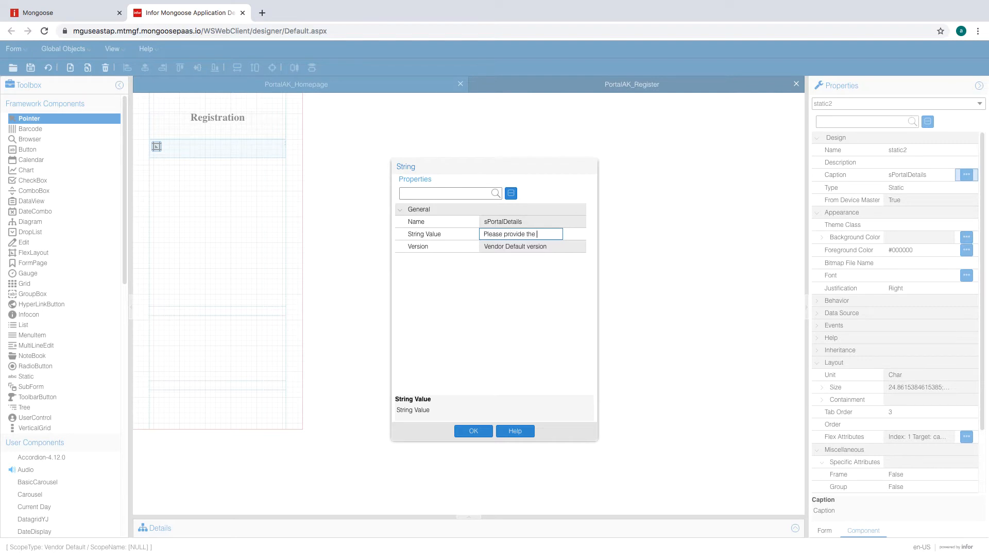
pyautogui.write('ng details.')
# - Save the new string and set the details label's No Colon to True
pyautogui.click(472, 431)
pyautogui.scroll(-2, 950, 425)
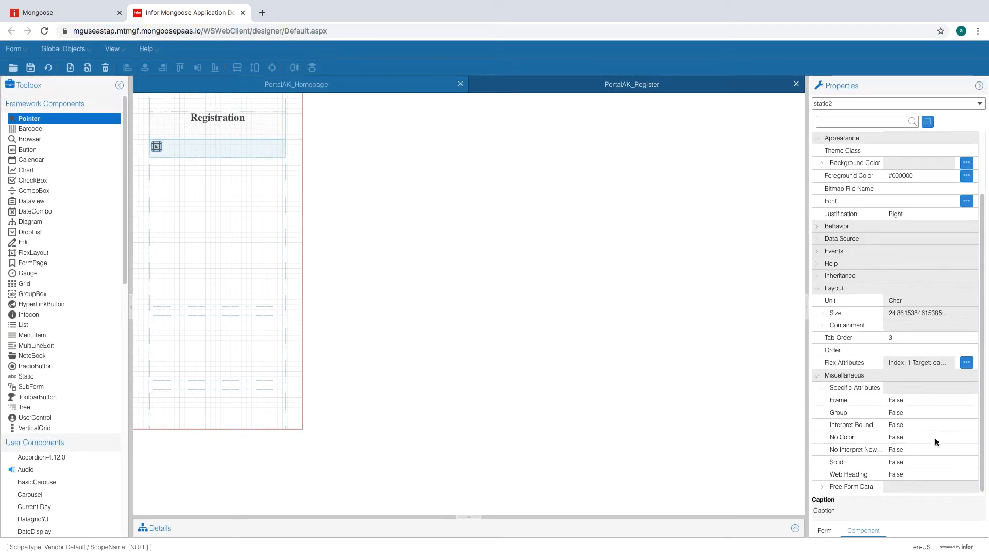
pyautogui.click(936, 438)
pyautogui.click(949, 437)
pyautogui.click(939, 448)
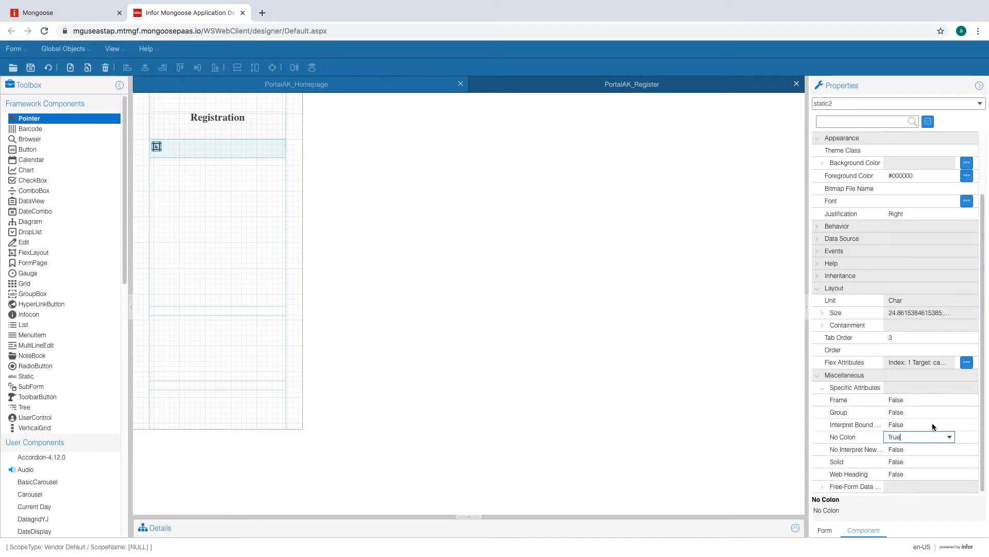
# - Apply the BlackLabel theme class and Center justification to the details label
pyautogui.click(934, 426)
pyautogui.scroll(3, 940, 309)
pyautogui.click(948, 226)
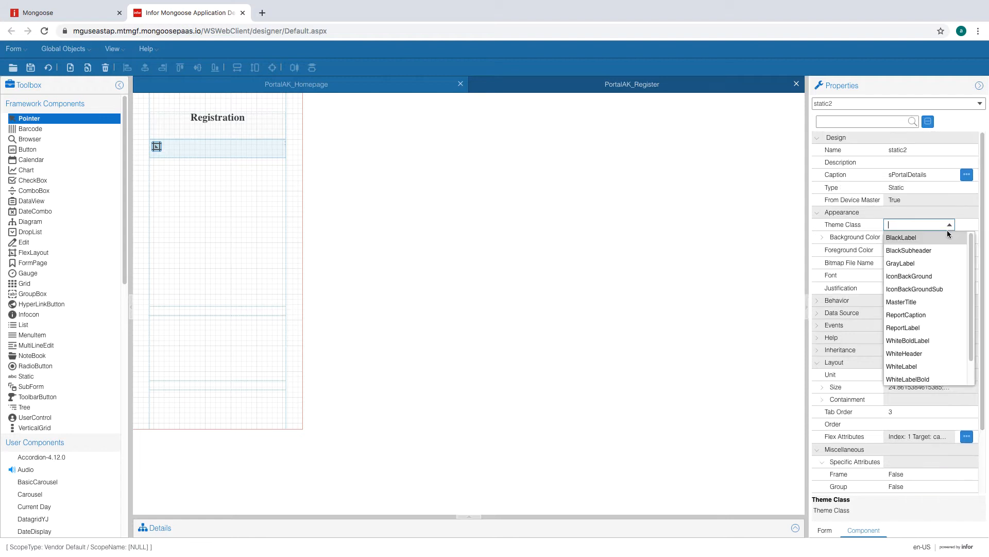
pyautogui.click(938, 237)
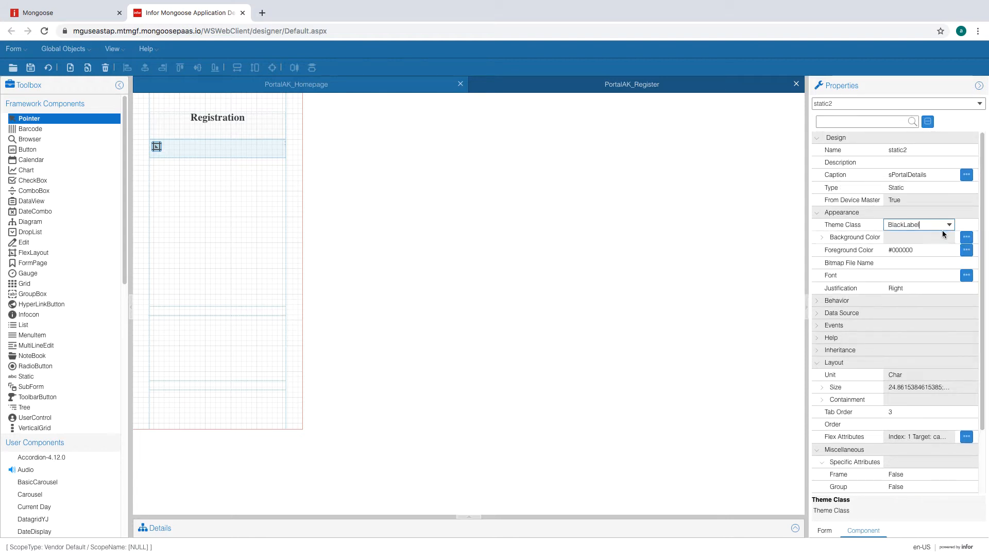
pyautogui.click(927, 288)
pyautogui.click(948, 288)
pyautogui.click(899, 314)
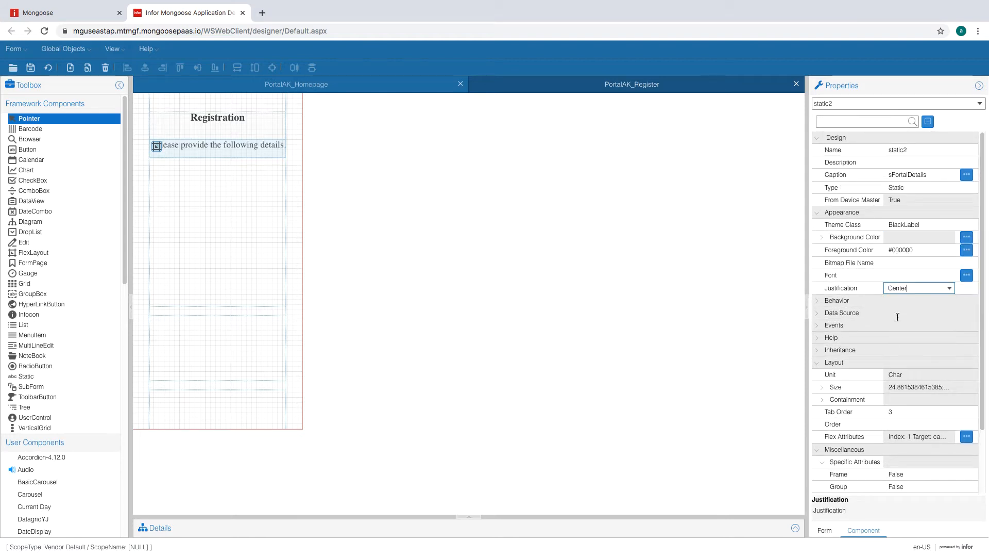
pyautogui.click(899, 275)
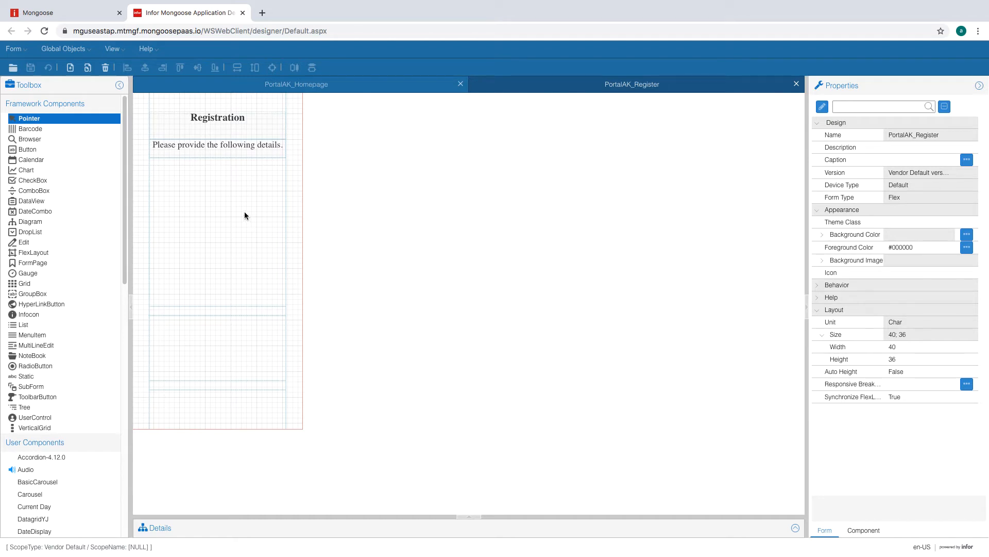
# - Rename flexLayout1's region 2 to customerInfo in the region editor
pyautogui.click(156, 99)
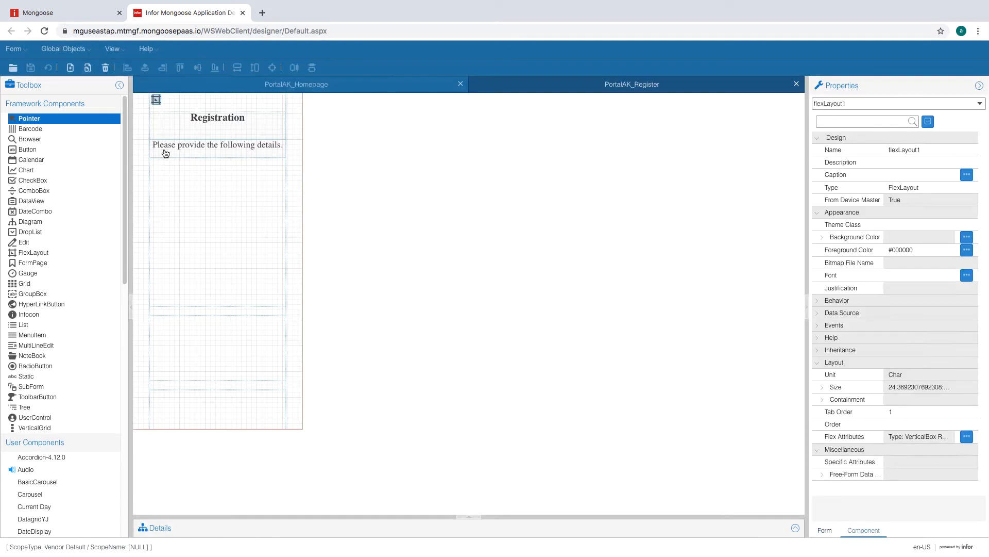
pyautogui.doubleClick(157, 99)
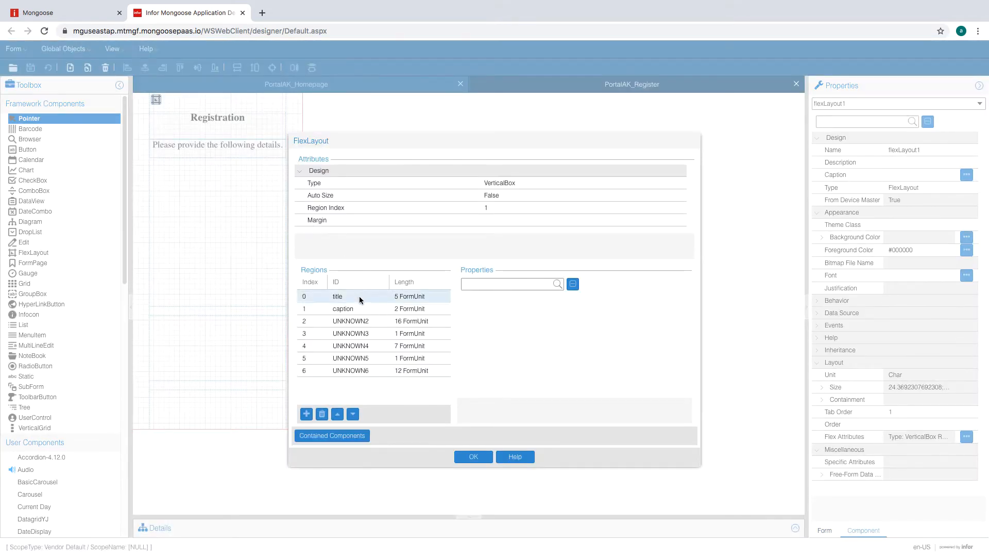
pyautogui.click(358, 320)
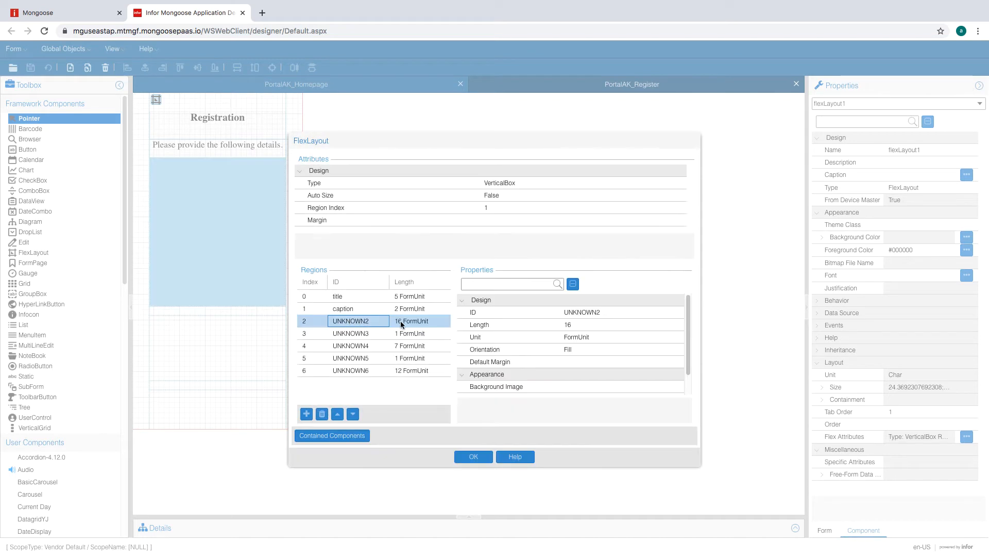
pyautogui.click(594, 314)
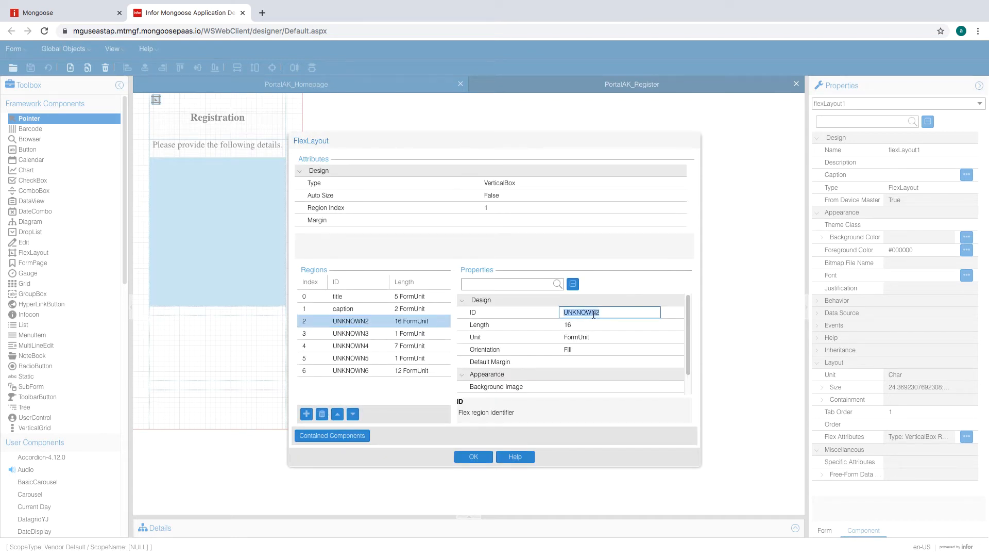
pyautogui.write('customerInfo')
pyautogui.click(376, 334)
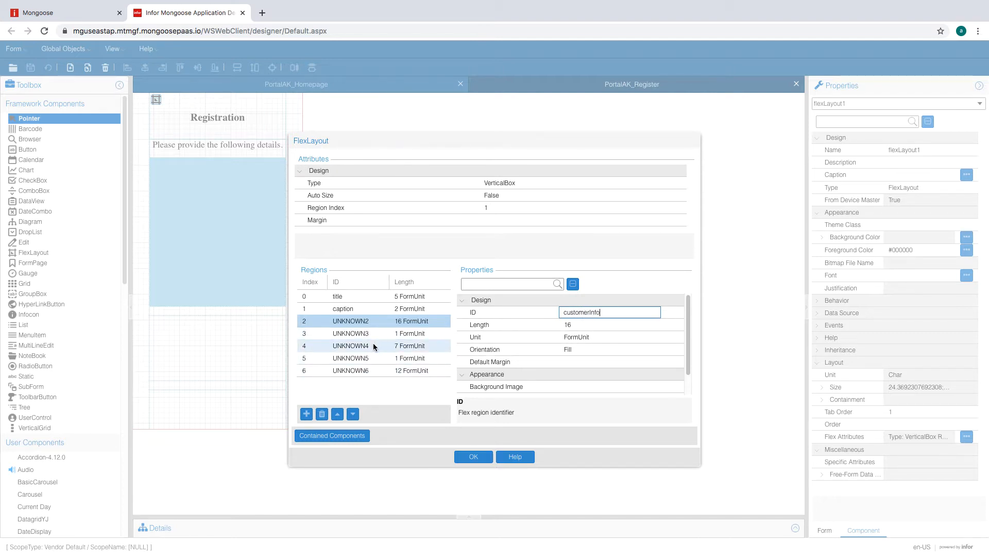
# - Rename regions 4 and 6 to verify and password, then apply
pyautogui.click(370, 345)
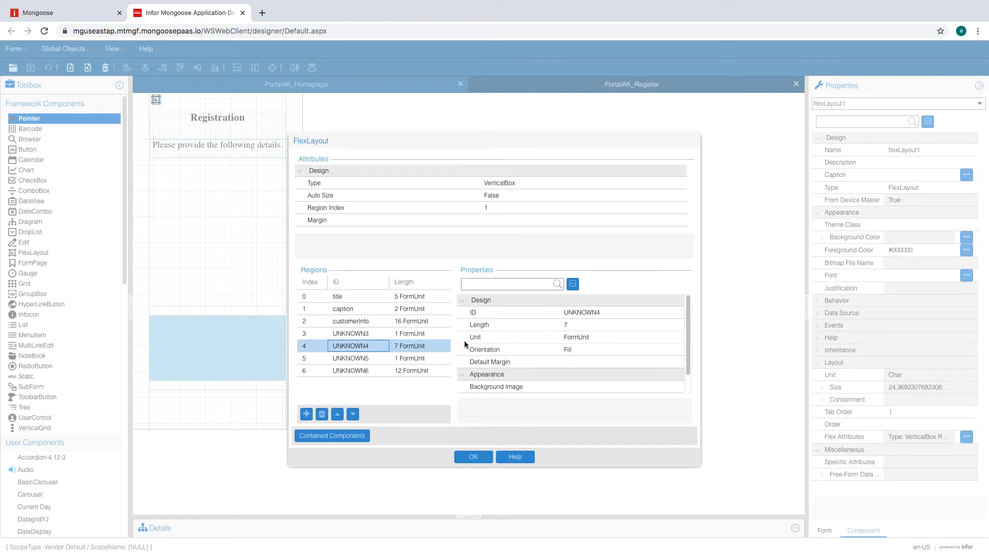
pyautogui.click(587, 313)
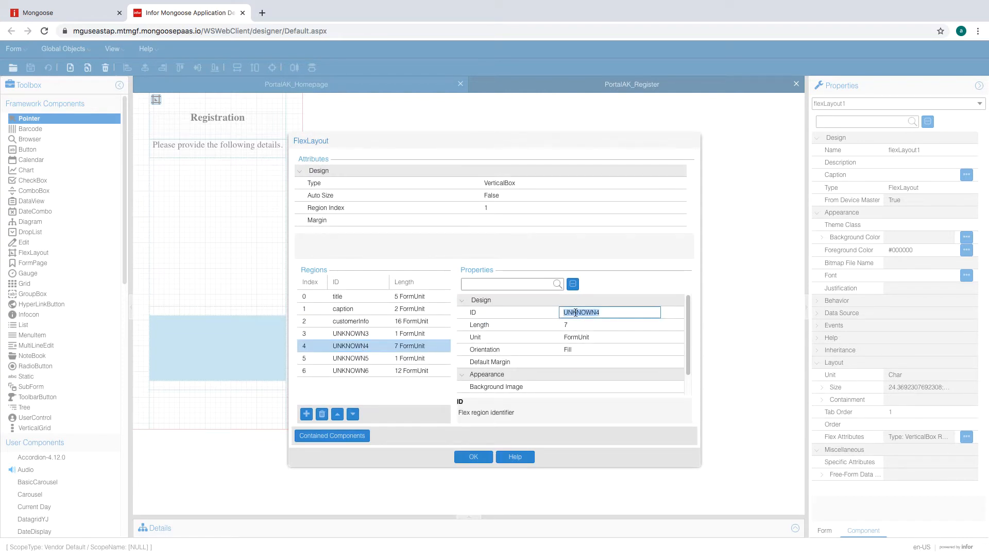
pyautogui.write('verify')
pyautogui.click(361, 372)
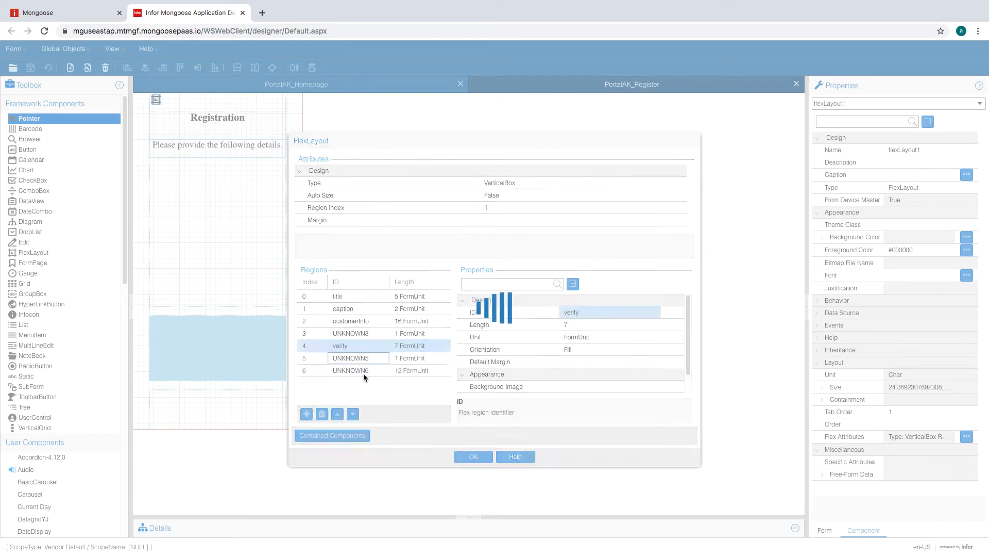
pyautogui.click(575, 312)
pyautogui.write('passw')
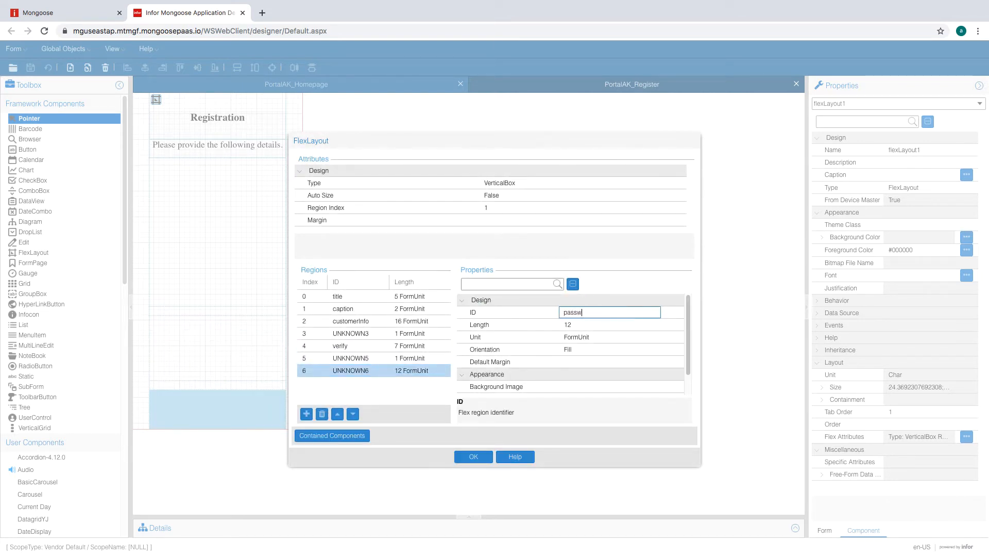
pyautogui.write('ord')
pyautogui.click(421, 389)
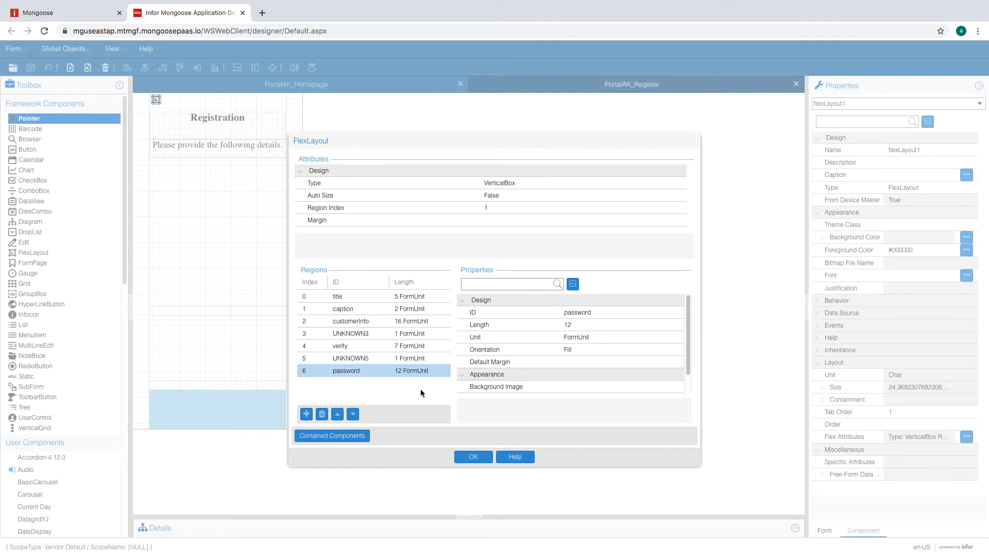
pyautogui.click(474, 456)
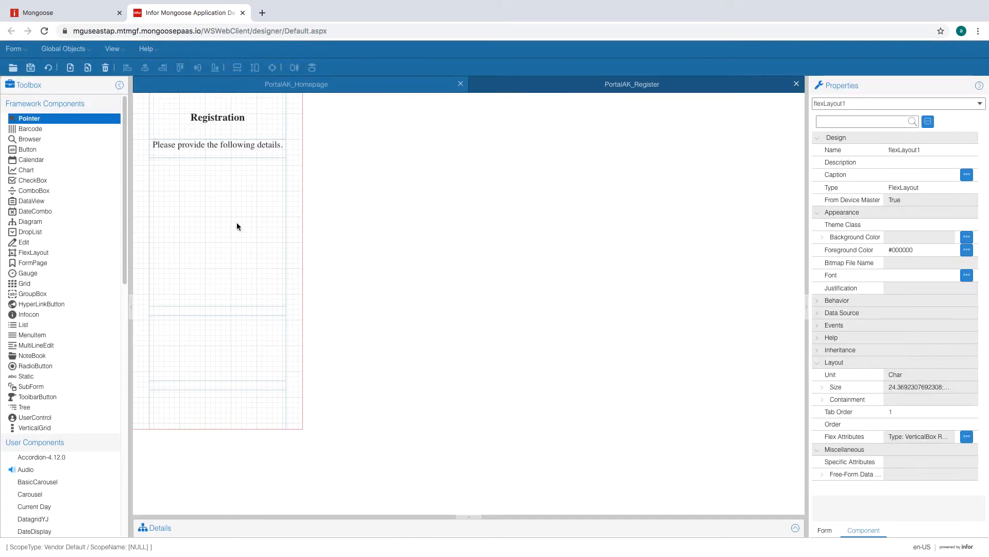
# - Draw a nested flex layout below the details caption and give it five regions
pyautogui.moveTo(159, 170); pyautogui.dragTo(249, 275)
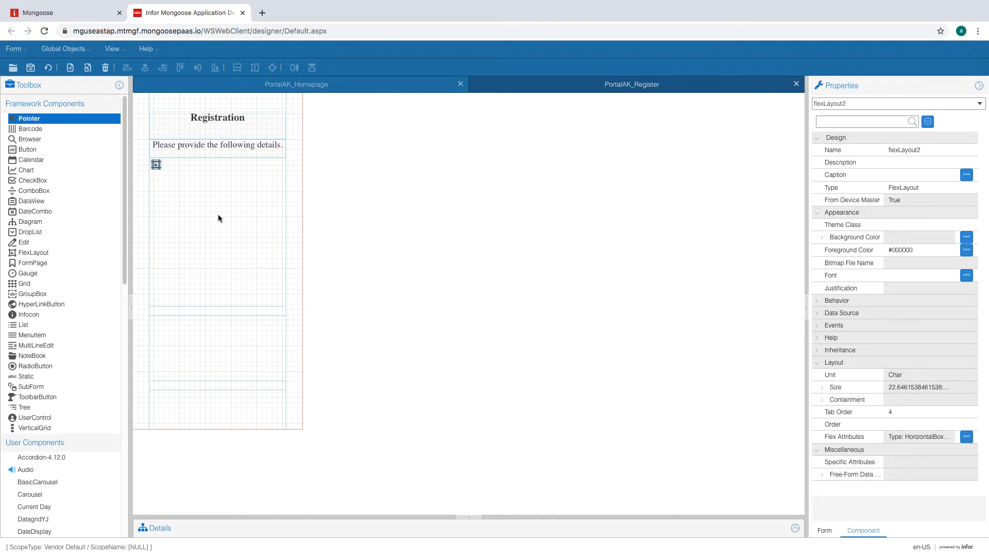
pyautogui.click(157, 165)
pyautogui.click(391, 297)
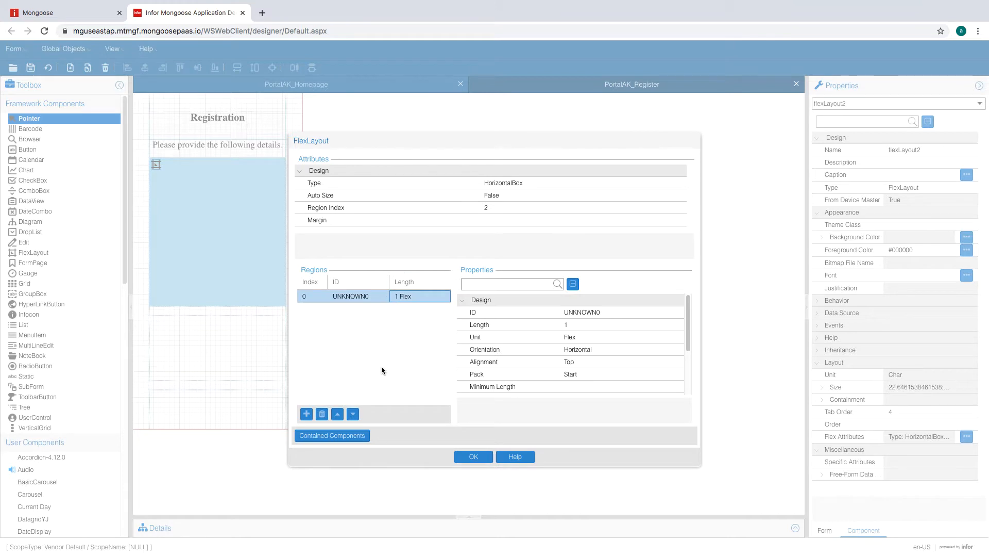
pyautogui.click(307, 414)
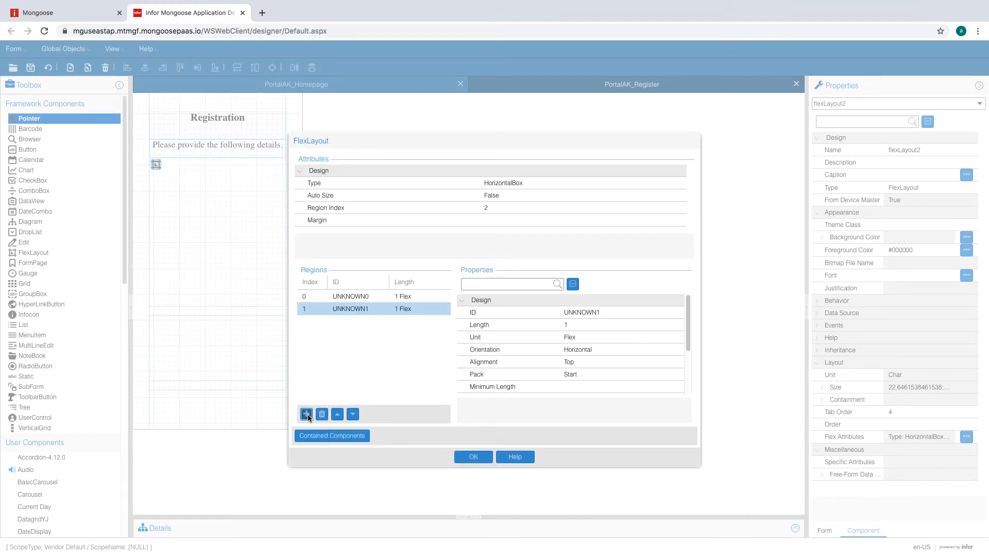
pyautogui.click(307, 414)
pyautogui.click(306, 414)
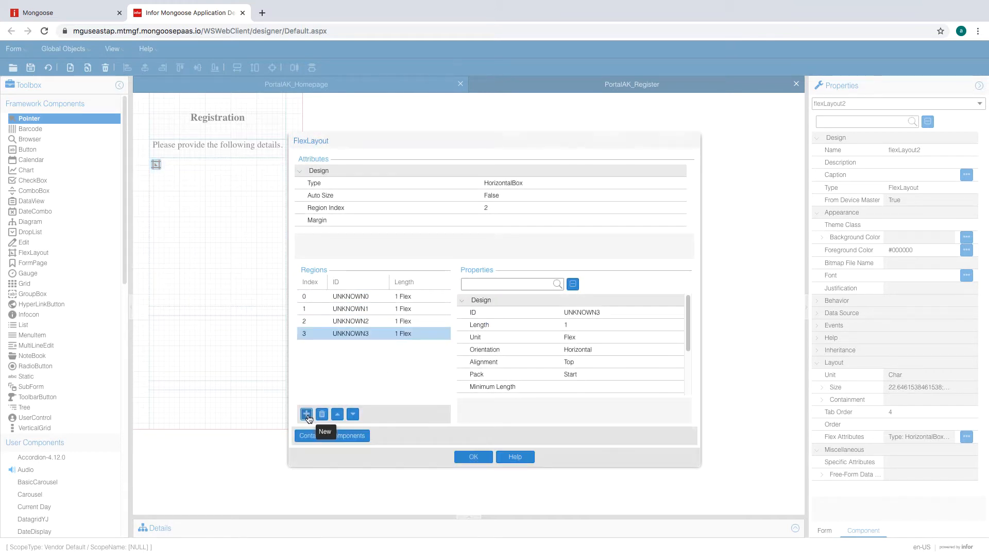
pyautogui.click(307, 416)
# - Make region 0 3 FormUnit, region 1 FormUnit, and region 2 3 FormUnit long
pyautogui.click(419, 300)
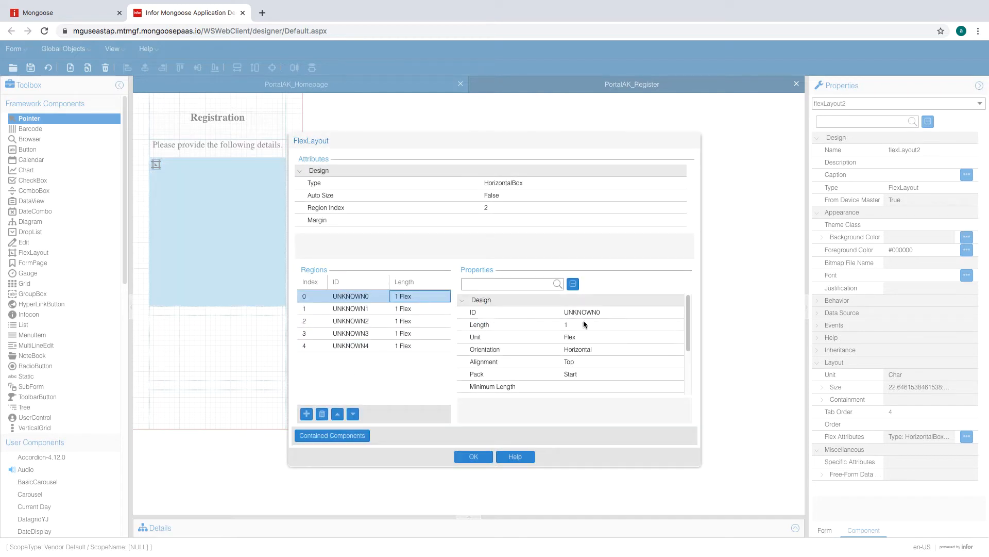
pyautogui.click(613, 337)
pyautogui.click(608, 324)
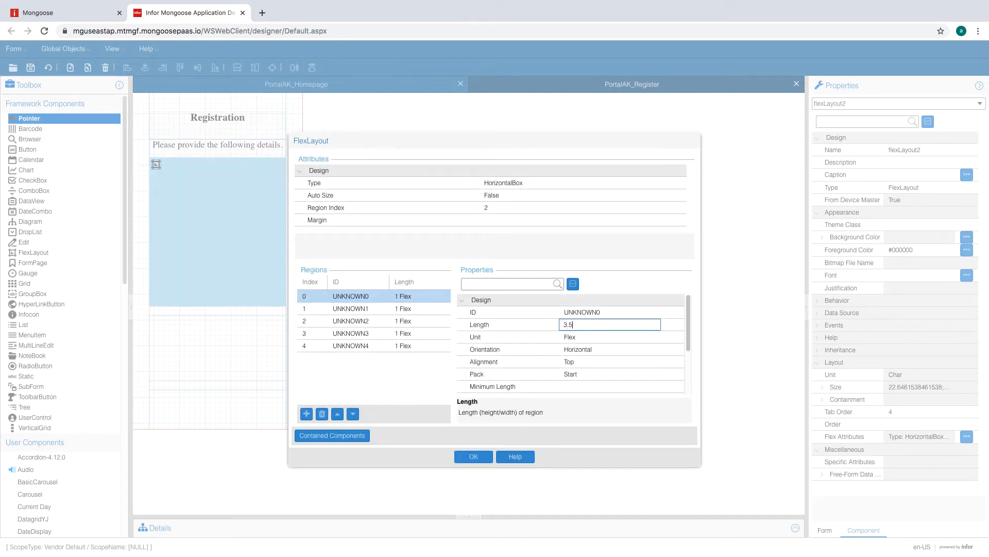
pyautogui.click(640, 336)
pyautogui.click(656, 337)
pyautogui.click(589, 348)
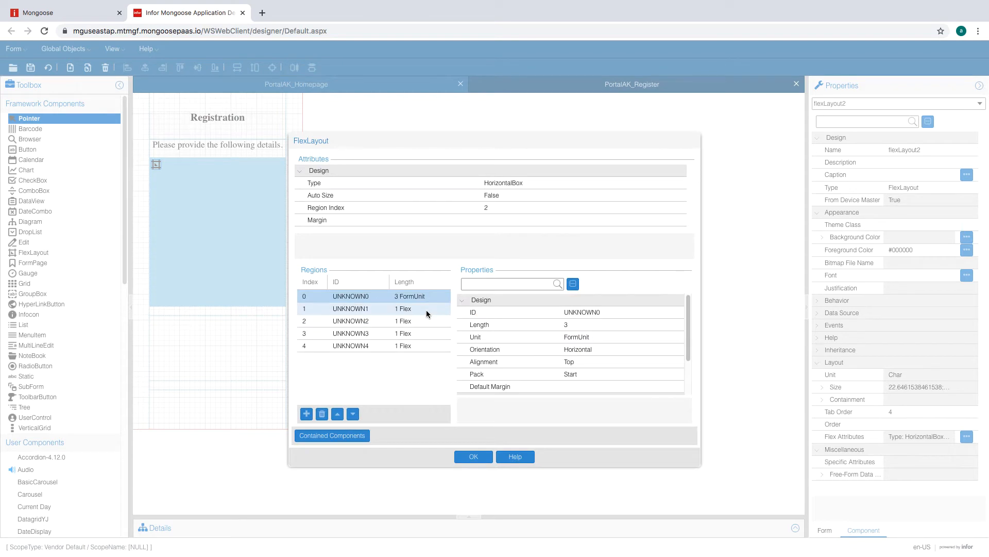
pyautogui.click(426, 307)
pyautogui.click(613, 337)
pyautogui.click(655, 337)
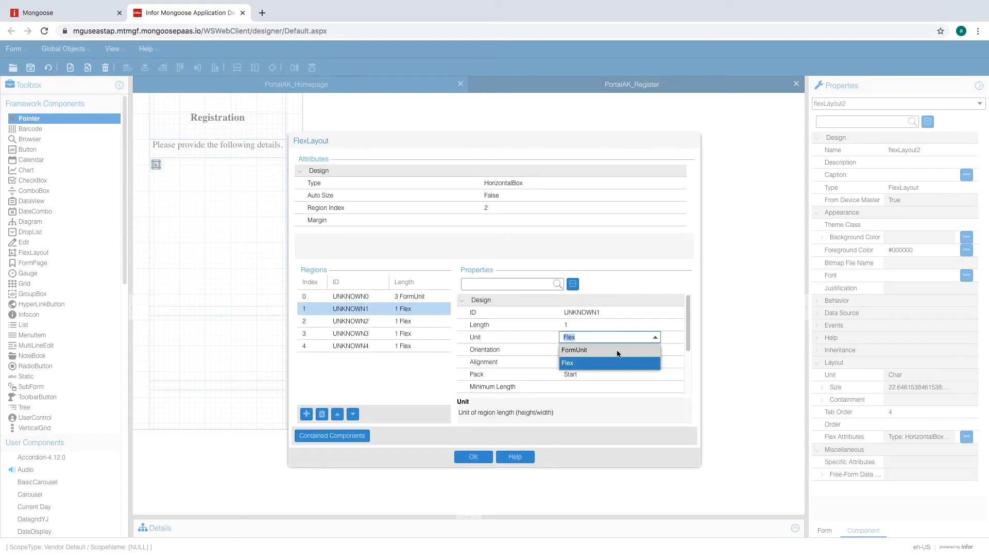
pyautogui.click(618, 350)
pyautogui.click(576, 325)
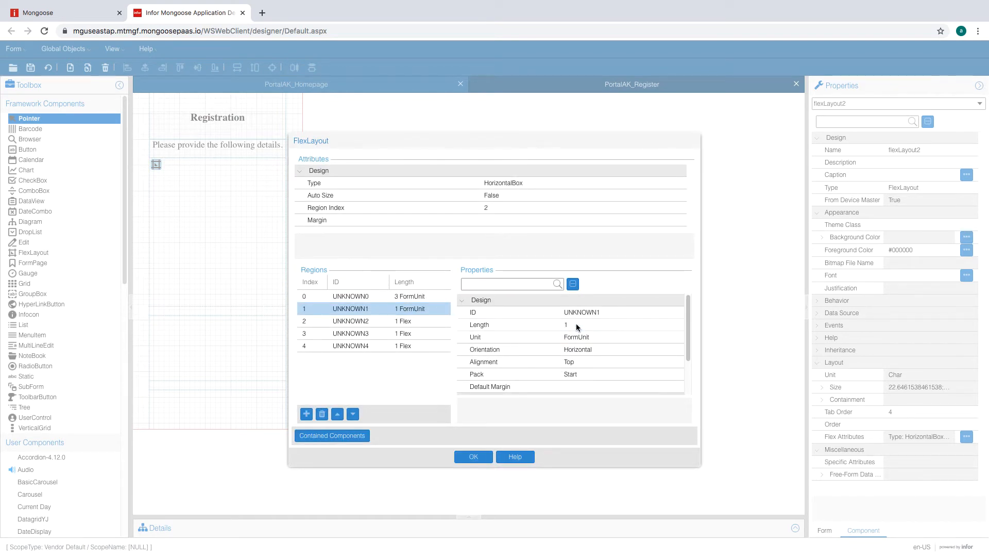
pyautogui.click(435, 322)
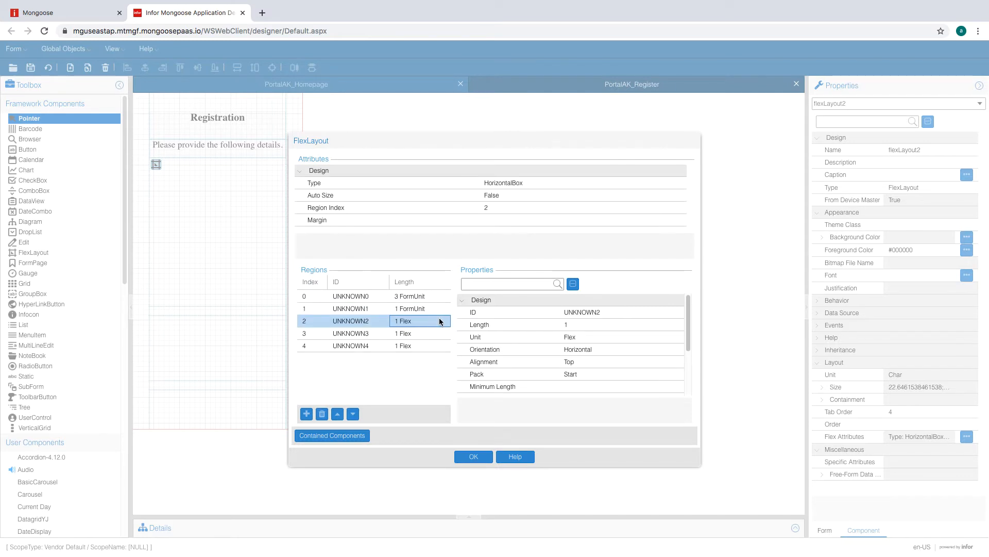
pyautogui.click(604, 337)
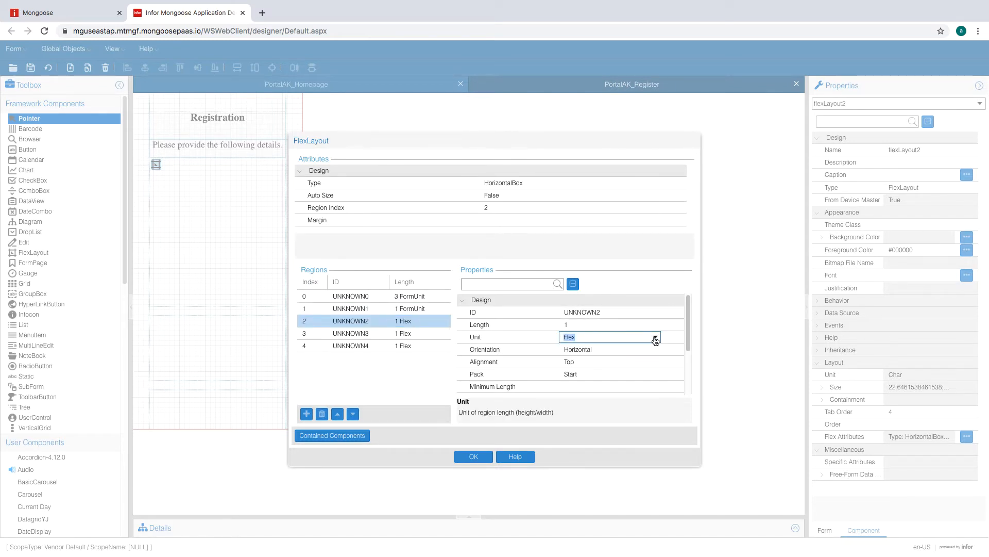
pyautogui.click(656, 339)
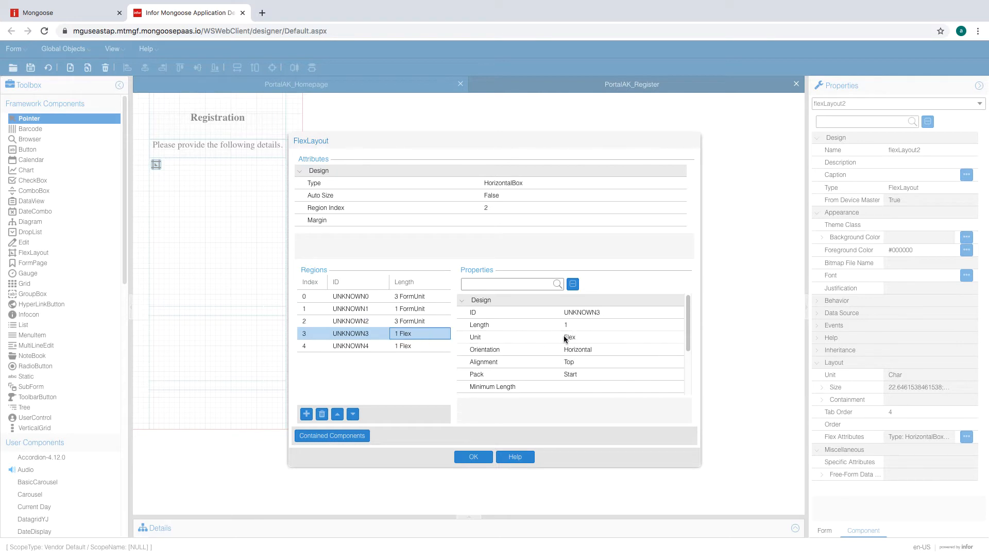
# - Switch region 3 to FormUnit and make region 4 3 FormUnit long
pyautogui.click(584, 337)
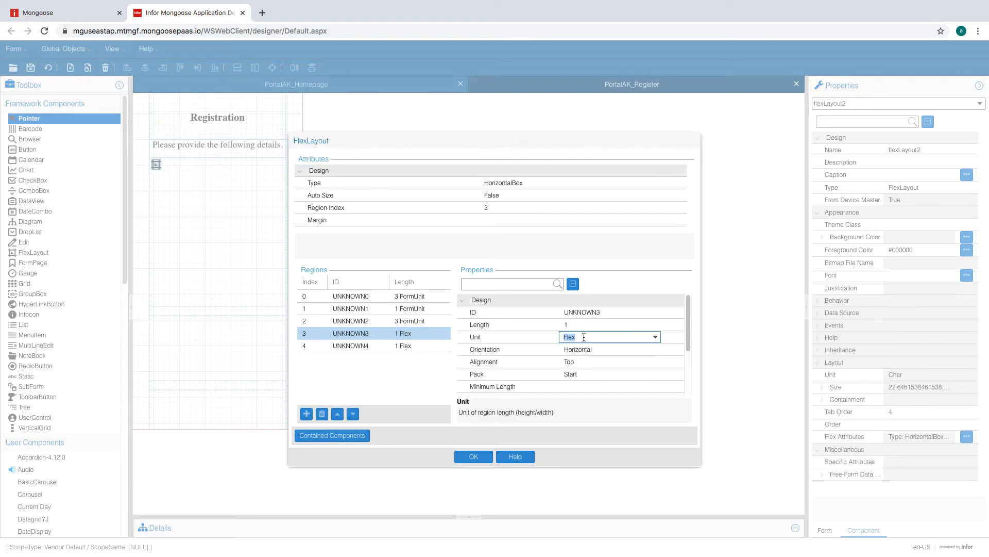
pyautogui.click(656, 338)
pyautogui.click(582, 349)
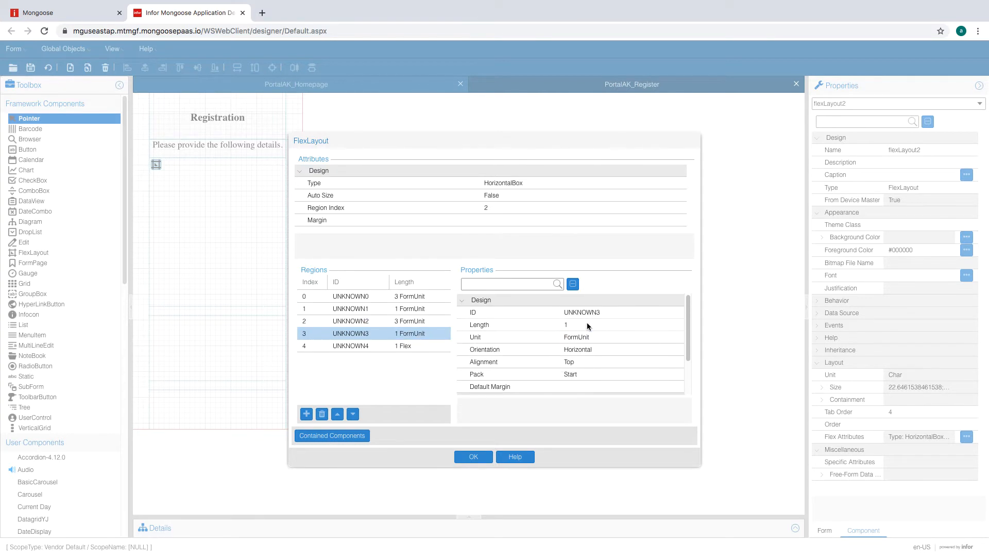
pyautogui.click(394, 336)
pyautogui.click(410, 342)
pyautogui.click(576, 324)
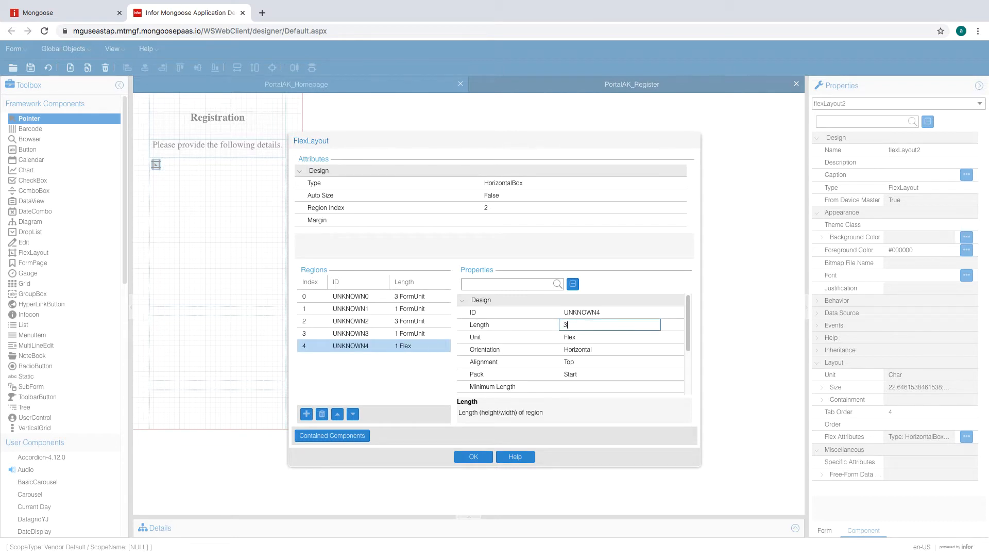
pyautogui.click(609, 338)
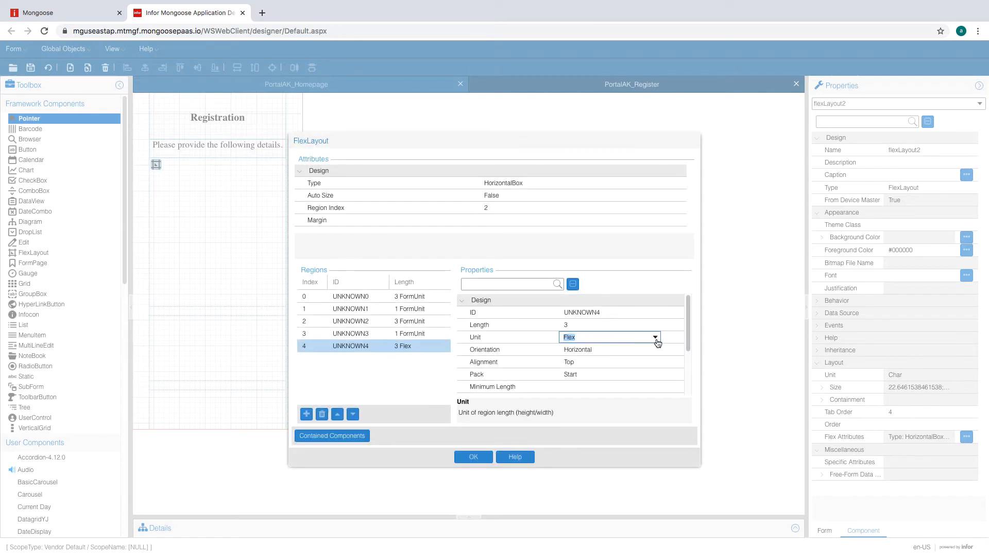
pyautogui.click(656, 337)
pyautogui.click(629, 347)
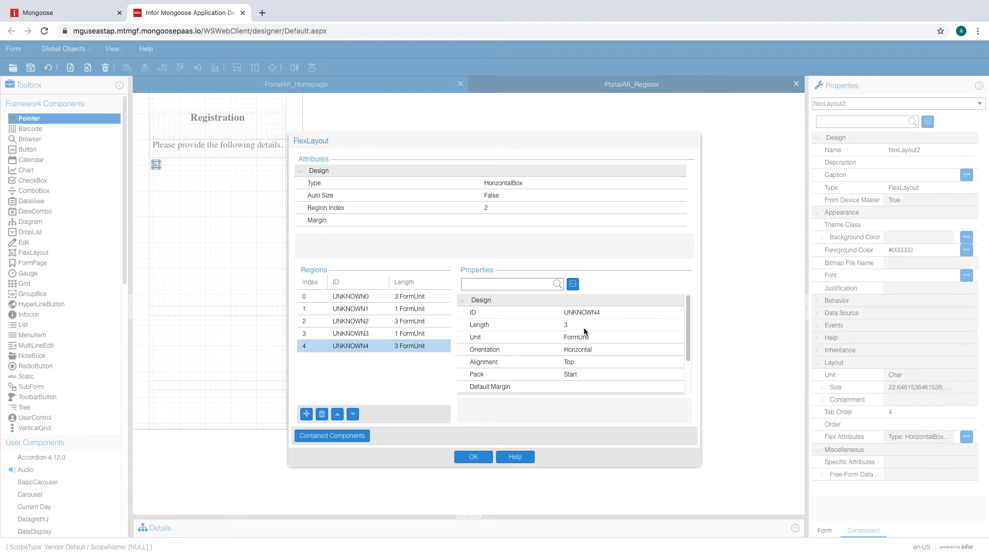
# - Set regions 0, 2 and 4 to Fill orientation and add a sixth region
pyautogui.click(405, 295)
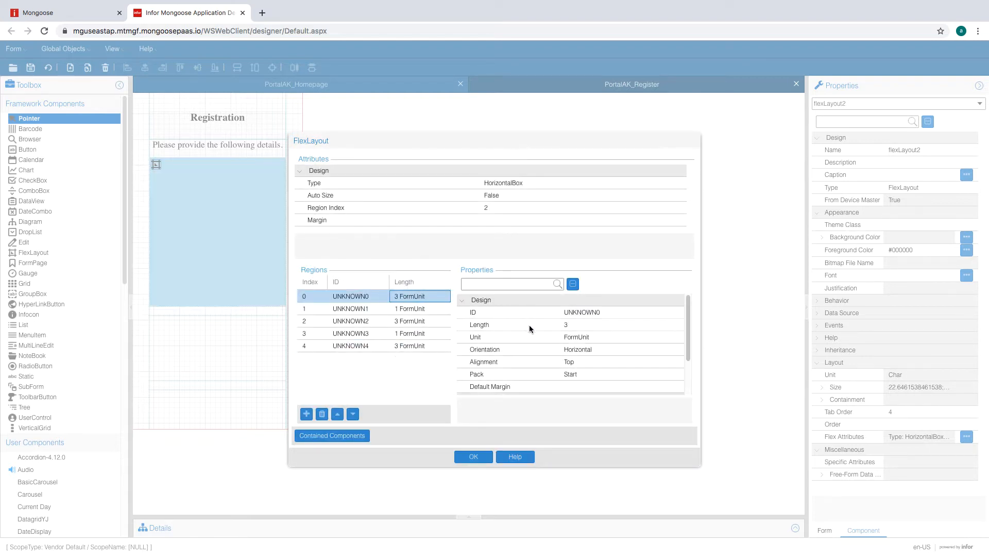
pyautogui.click(634, 350)
pyautogui.click(623, 359)
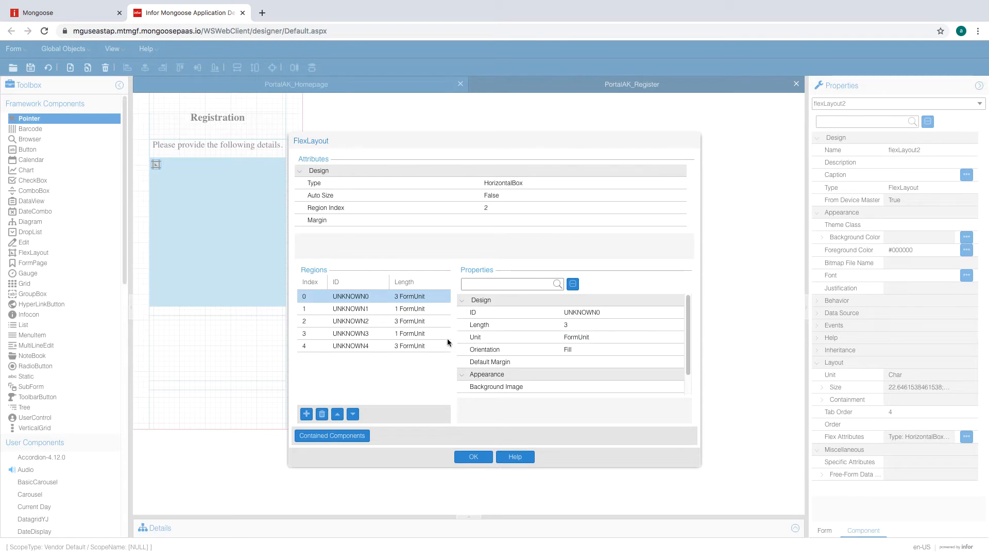
pyautogui.click(412, 321)
pyautogui.click(613, 349)
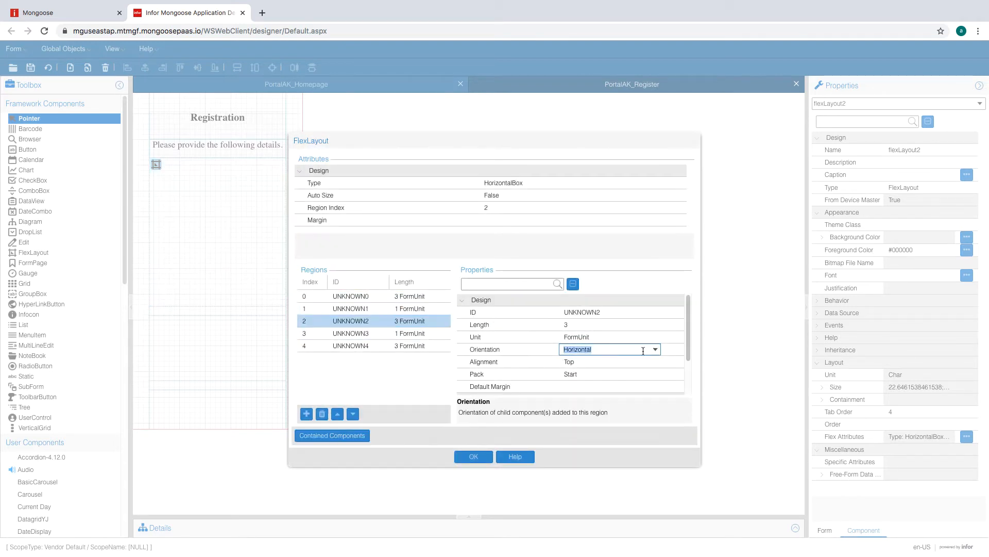
pyautogui.click(655, 349)
pyautogui.click(586, 359)
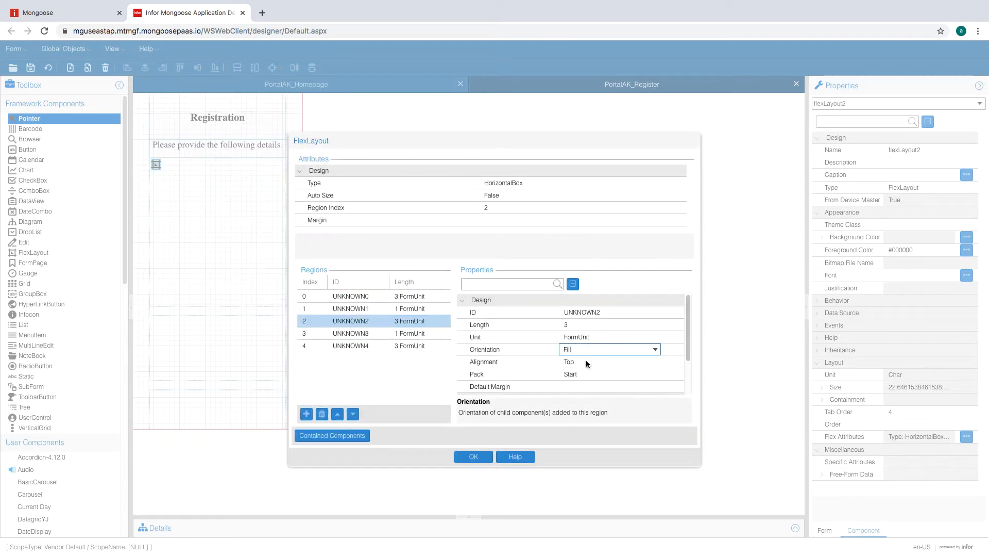
pyautogui.click(418, 346)
pyautogui.click(633, 350)
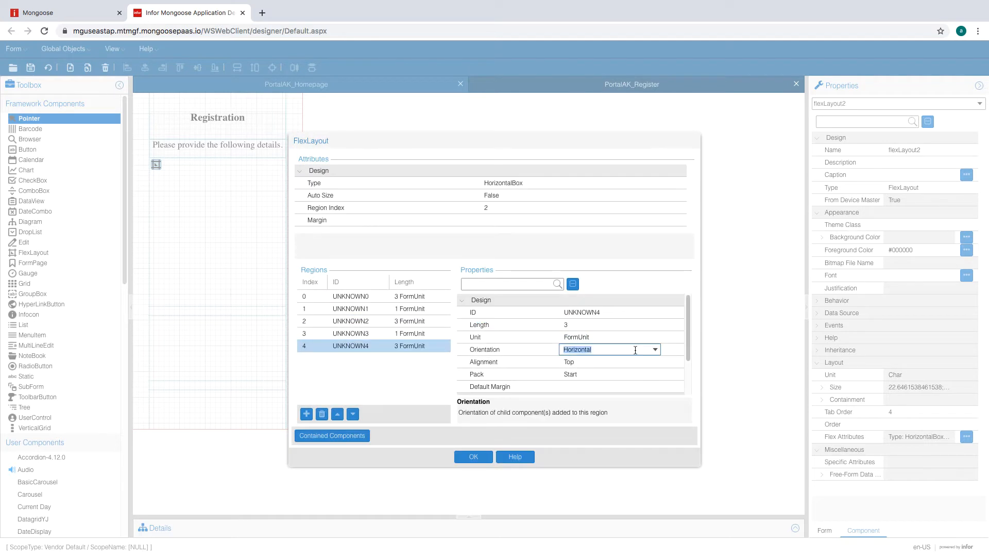
pyautogui.click(655, 350)
pyautogui.click(611, 362)
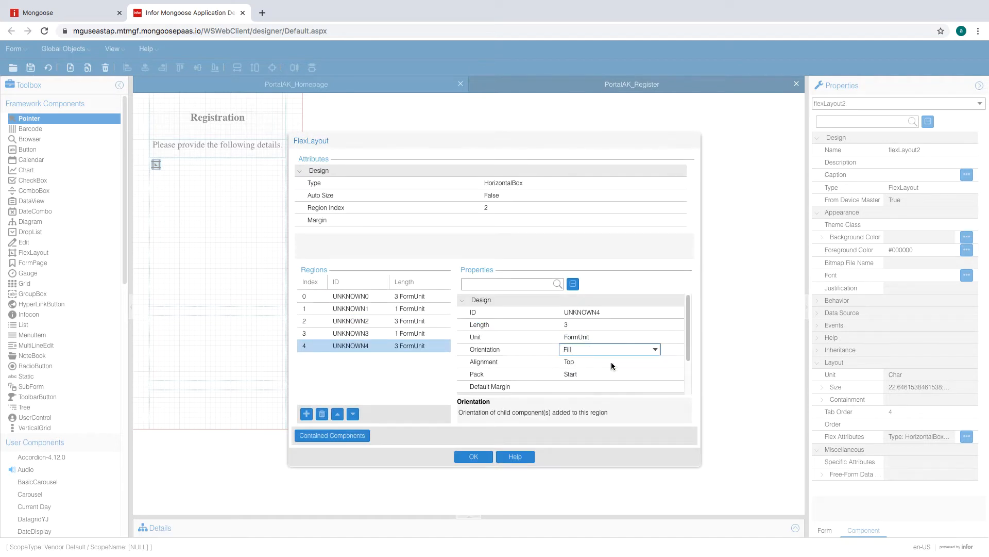
pyautogui.click(605, 336)
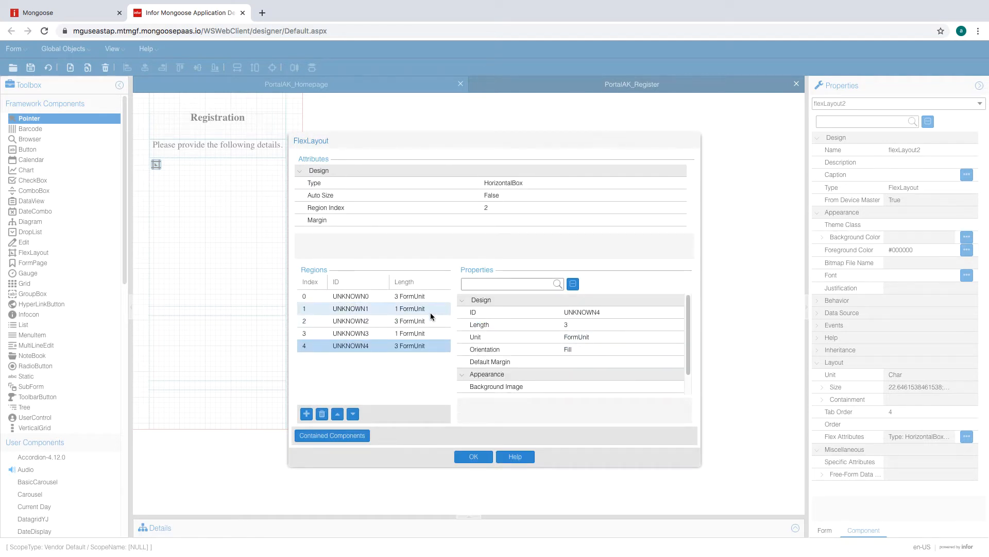
pyautogui.click(307, 415)
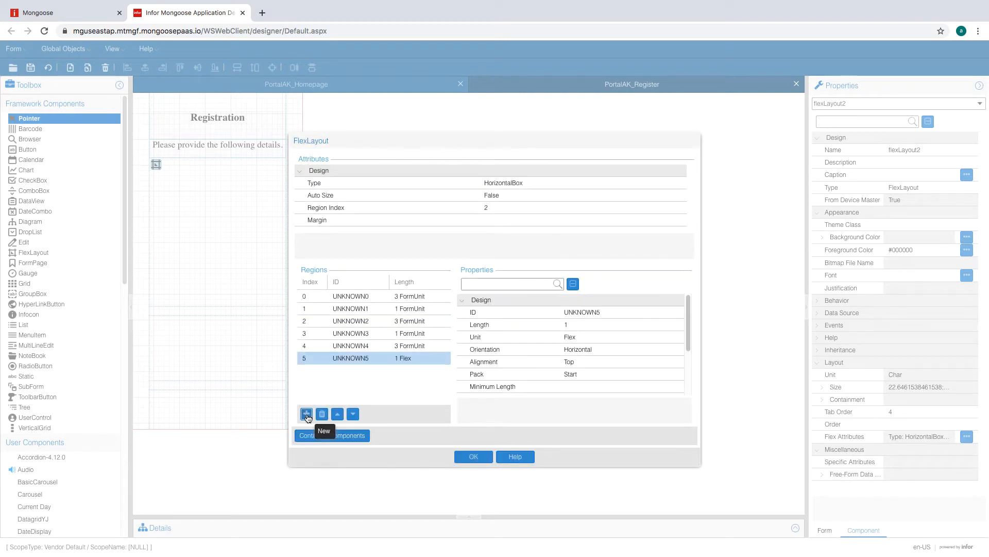
# - Add a seventh region and set region 5's unit to FormUnit
pyautogui.click(307, 414)
pyautogui.click(417, 357)
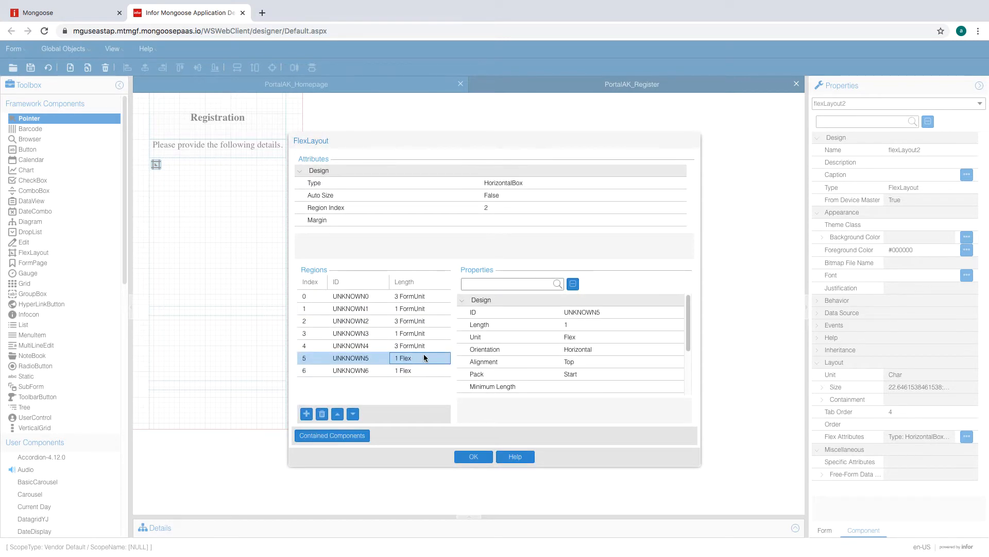
pyautogui.click(596, 336)
pyautogui.click(655, 336)
pyautogui.click(624, 348)
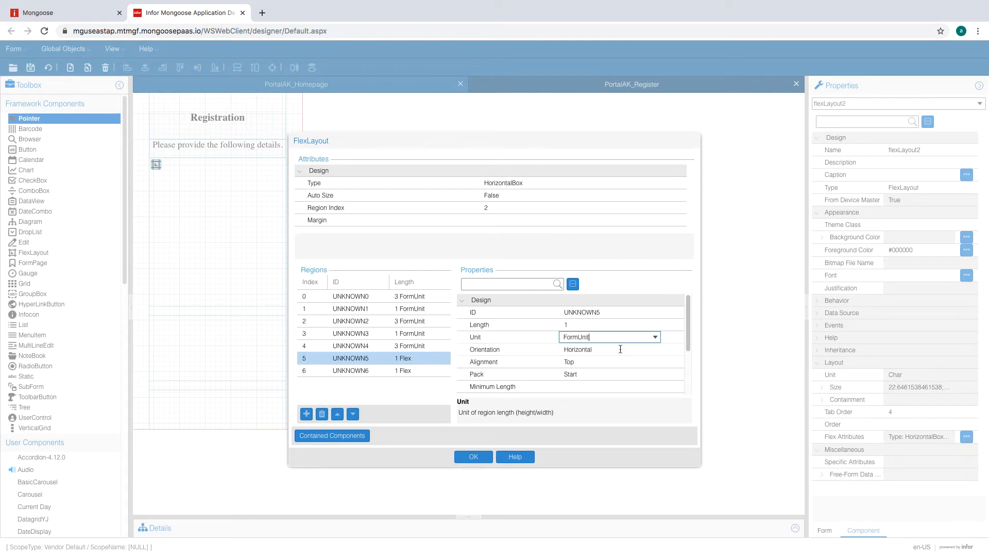
# - Make region 6 2 FormUnit long and apply the region changes
pyautogui.click(433, 375)
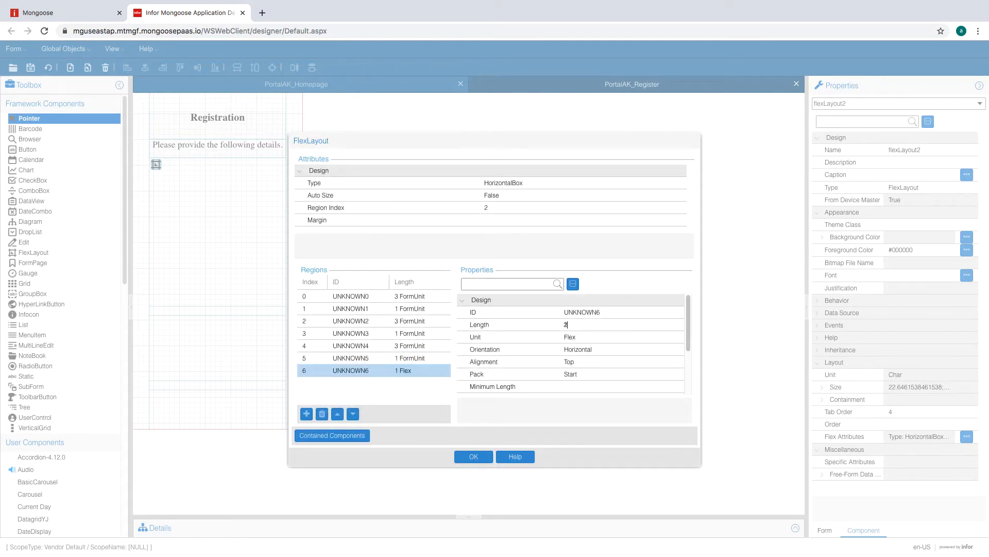
pyautogui.click(593, 337)
pyautogui.click(613, 323)
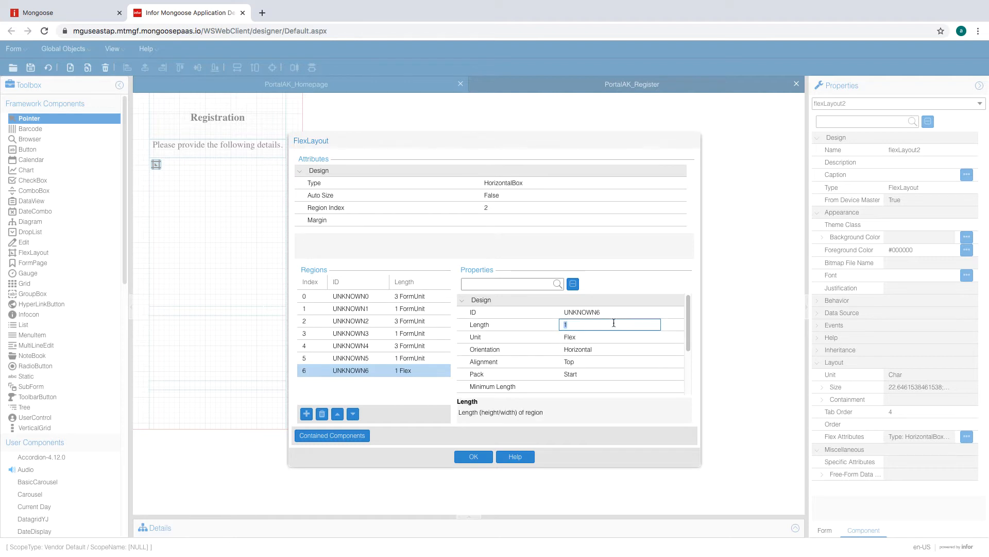
pyautogui.click(611, 337)
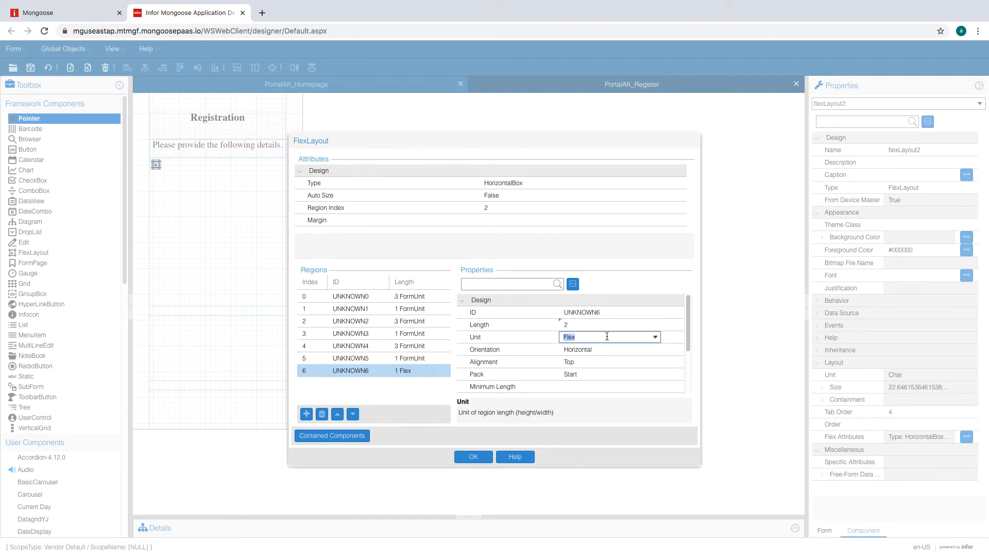
pyautogui.click(655, 337)
pyautogui.click(630, 349)
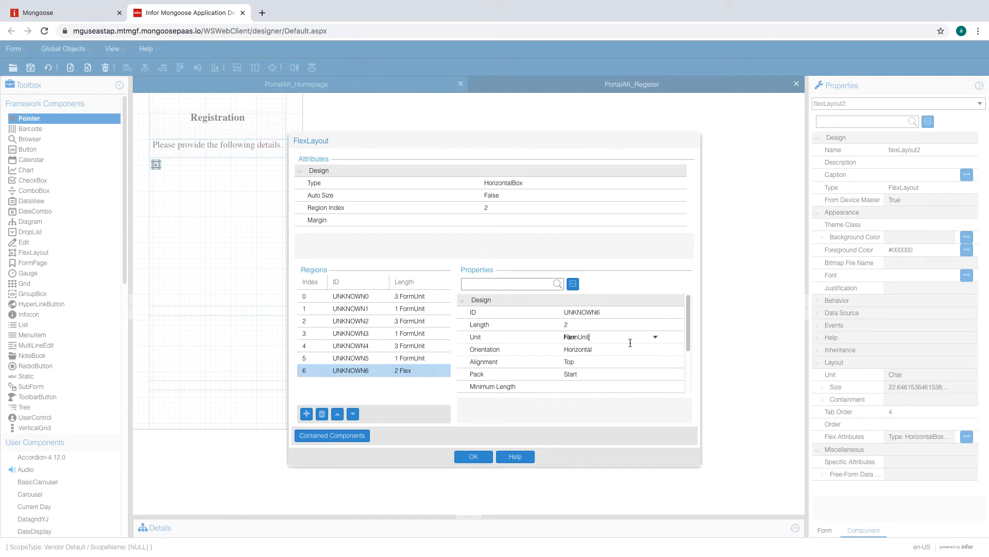
pyautogui.click(628, 326)
pyautogui.click(628, 337)
pyautogui.click(656, 337)
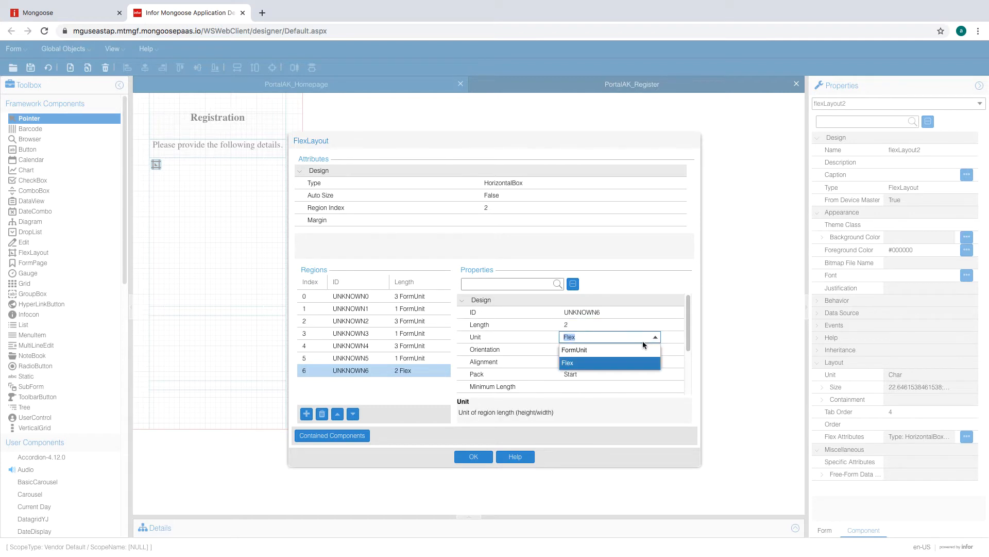
pyautogui.click(629, 349)
pyautogui.click(629, 351)
pyautogui.click(656, 349)
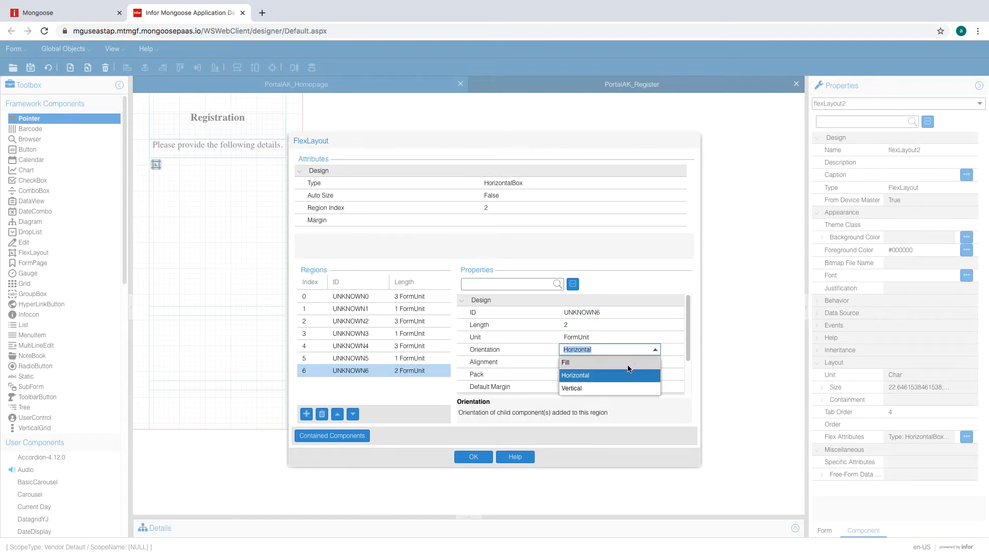
pyautogui.click(628, 363)
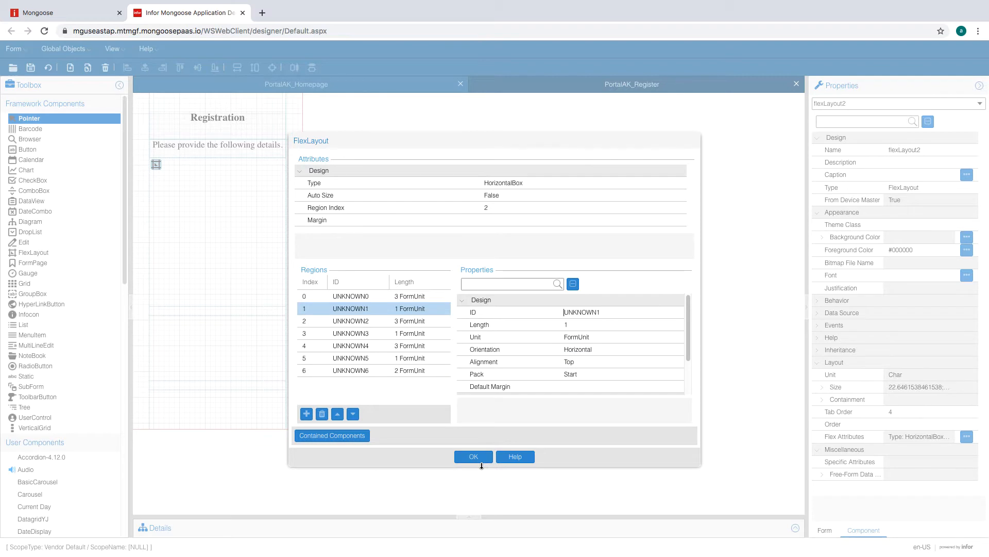
pyautogui.click(474, 457)
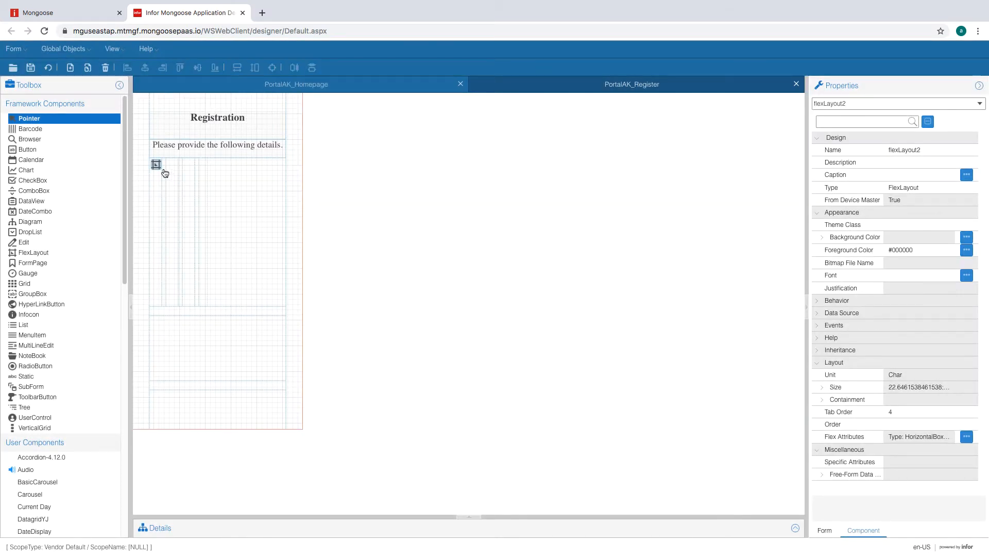
# - Change flexLayout2's container type to VerticalBox and apply it
pyautogui.click(156, 164)
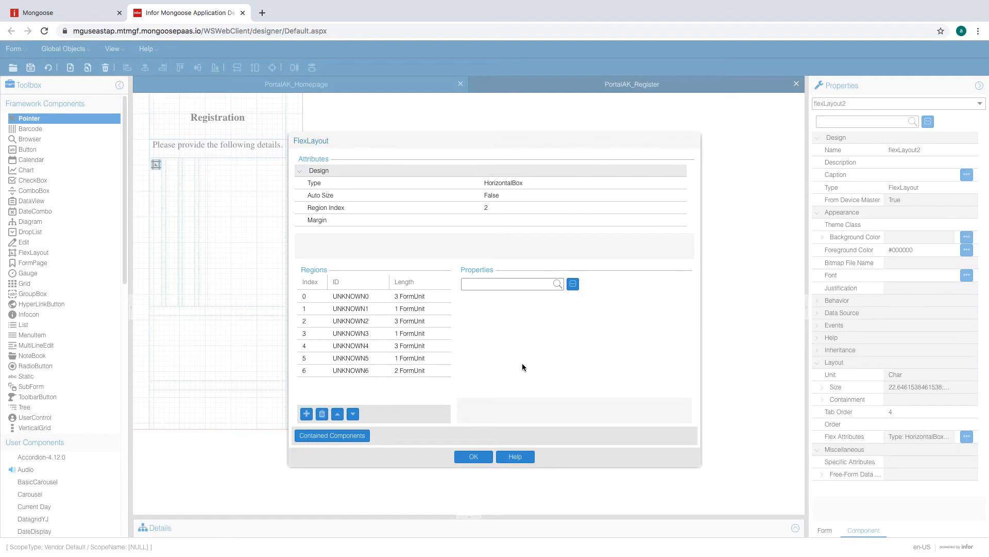
pyautogui.click(577, 183)
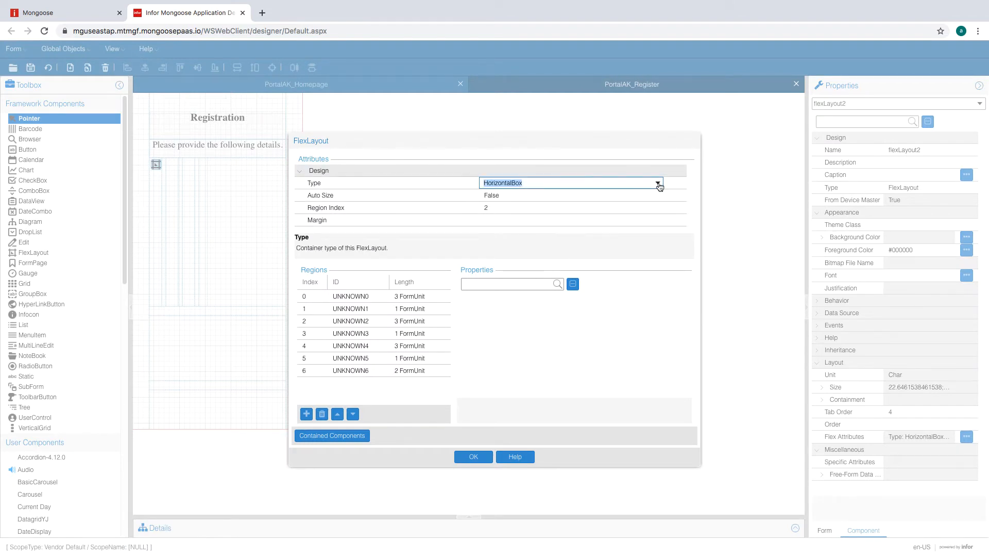
pyautogui.click(659, 183)
pyautogui.click(574, 206)
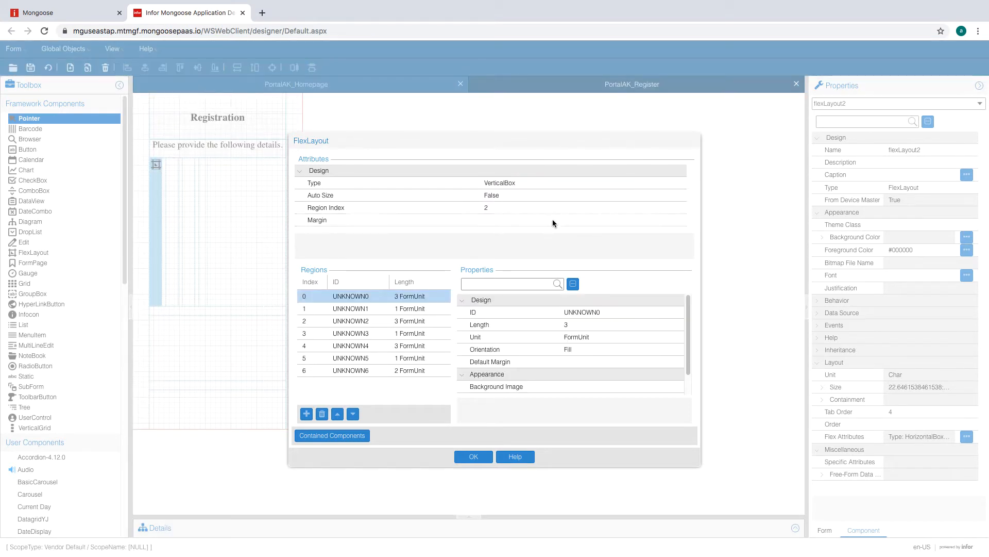
pyautogui.click(473, 456)
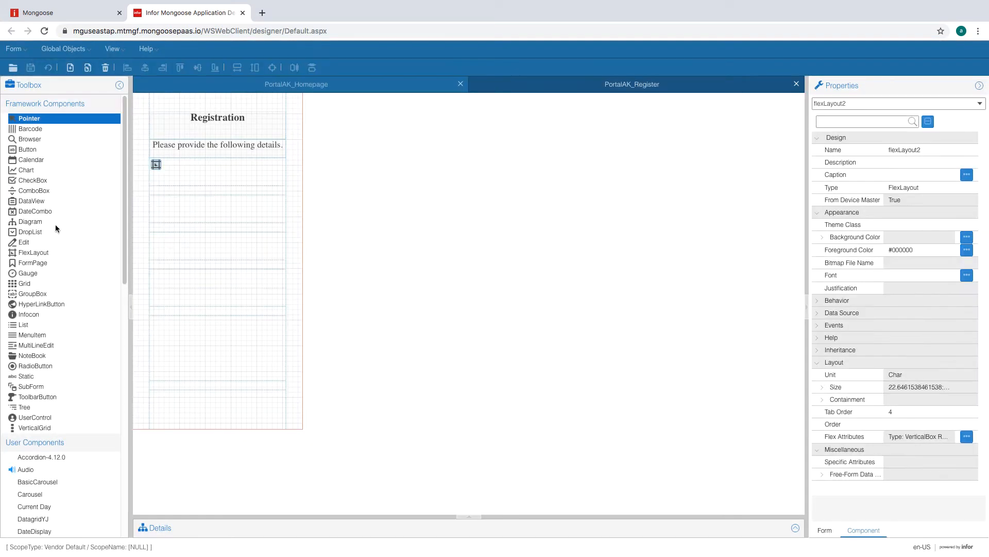
# - Draw flexLayout3 below the details caption as a two-region VerticalBox
pyautogui.click(25, 252)
pyautogui.moveTo(169, 170); pyautogui.dragTo(240, 181)
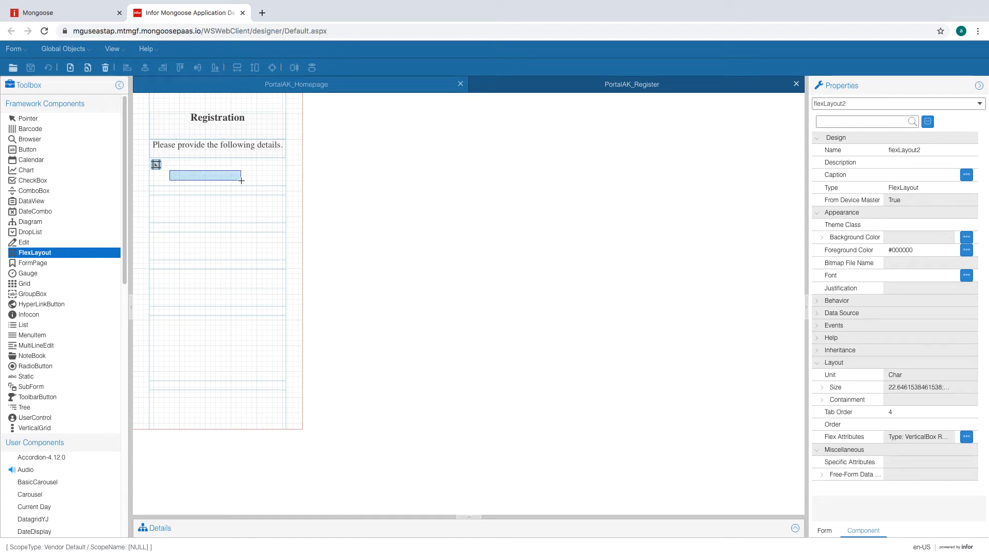
pyautogui.moveTo(241, 180); pyautogui.dragTo(240, 179)
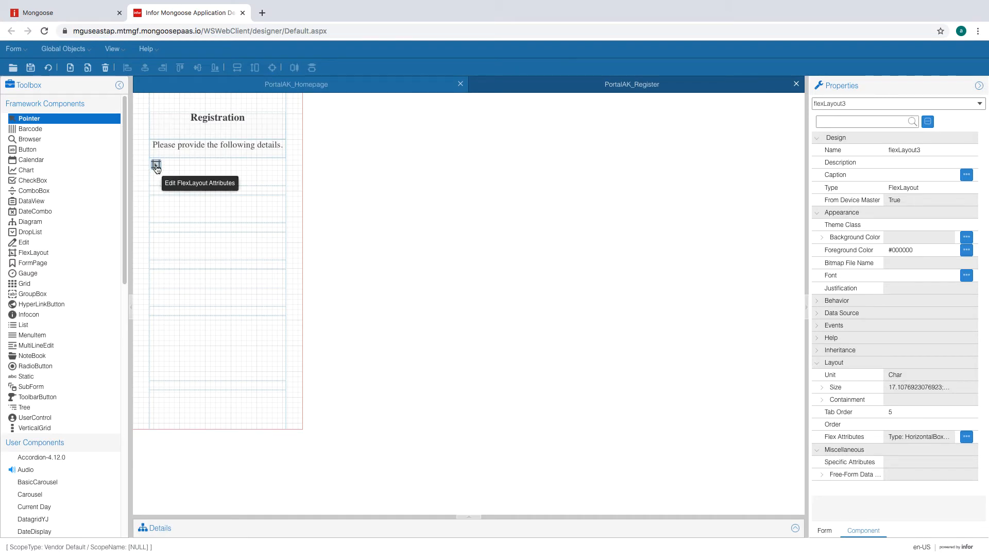
pyautogui.click(157, 165)
pyautogui.click(333, 295)
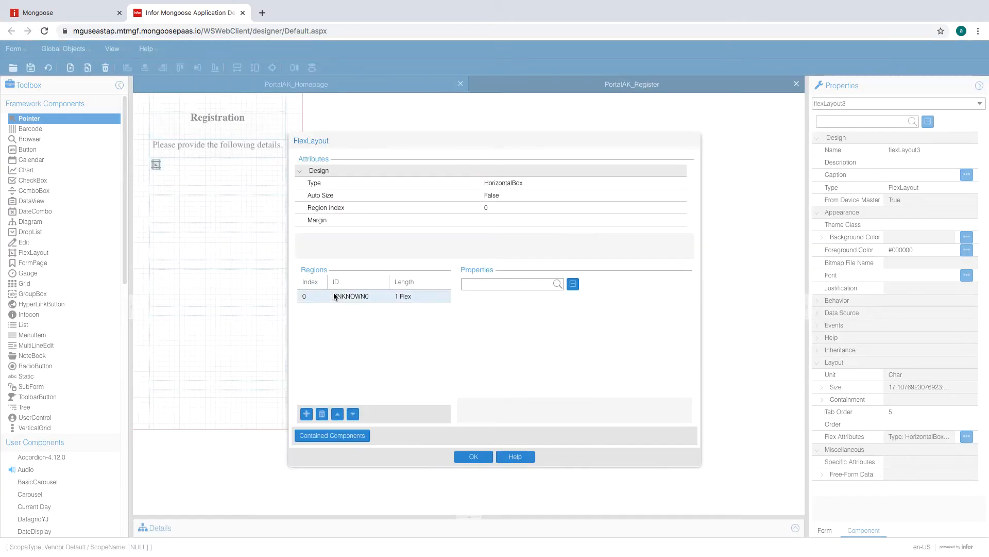
pyautogui.click(307, 413)
pyautogui.click(406, 298)
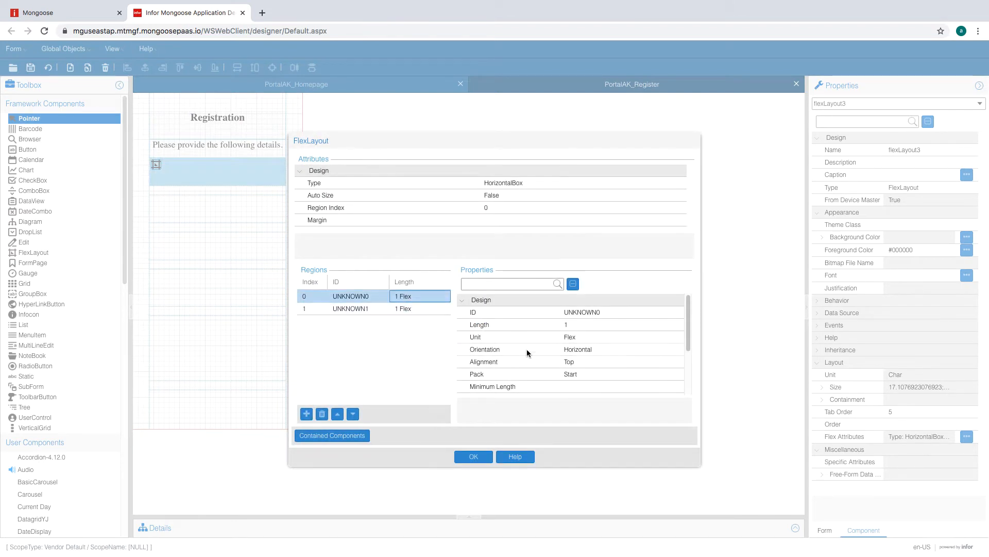
pyautogui.click(629, 184)
pyautogui.click(659, 184)
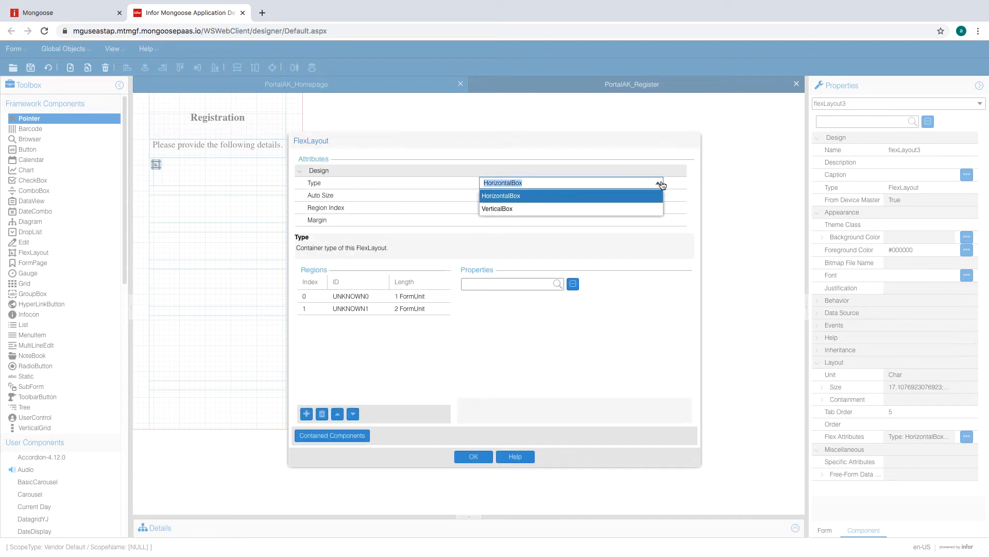
pyautogui.click(566, 209)
pyautogui.click(558, 193)
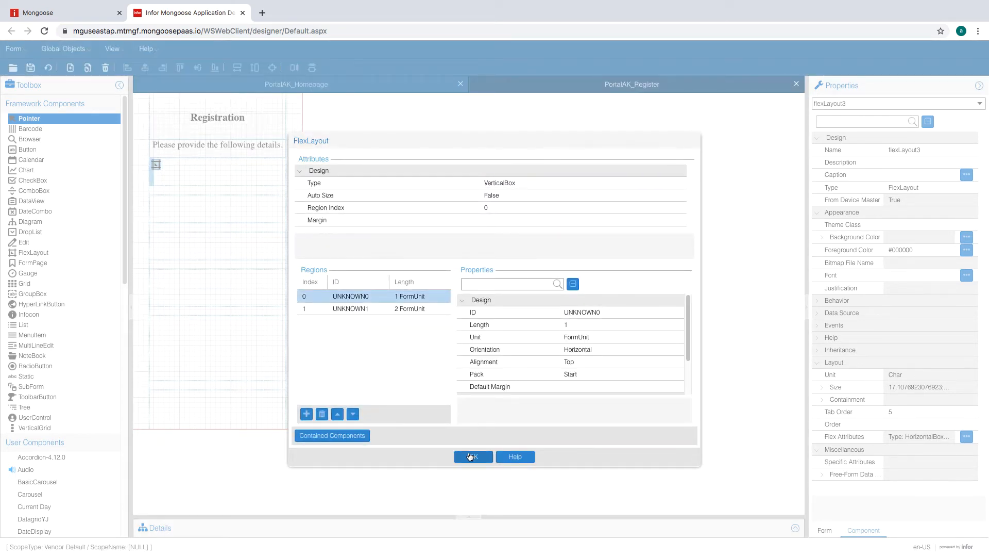
pyautogui.click(470, 457)
# - Set flexLayout3's region 0 length to 1.5 and apply the change
pyautogui.doubleClick(156, 164)
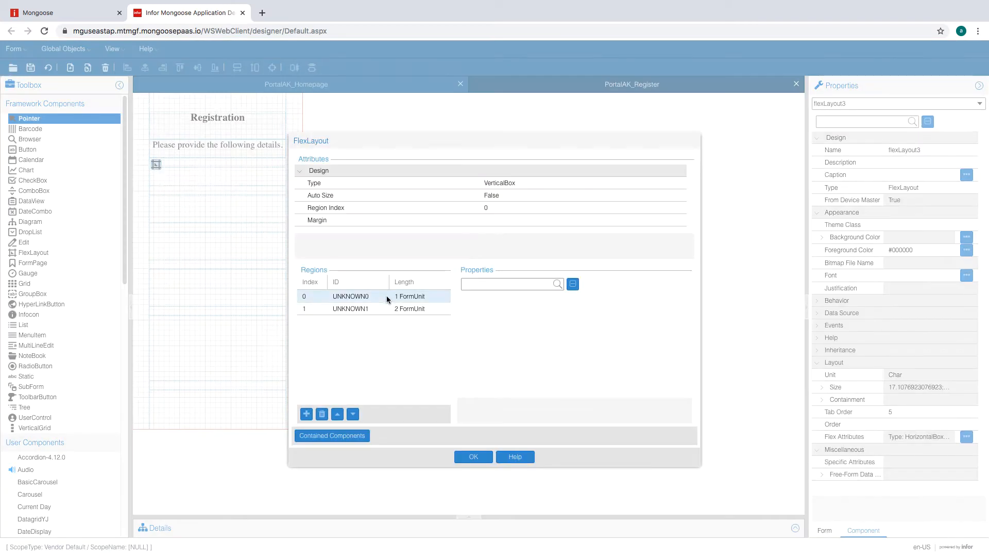
pyautogui.click(579, 324)
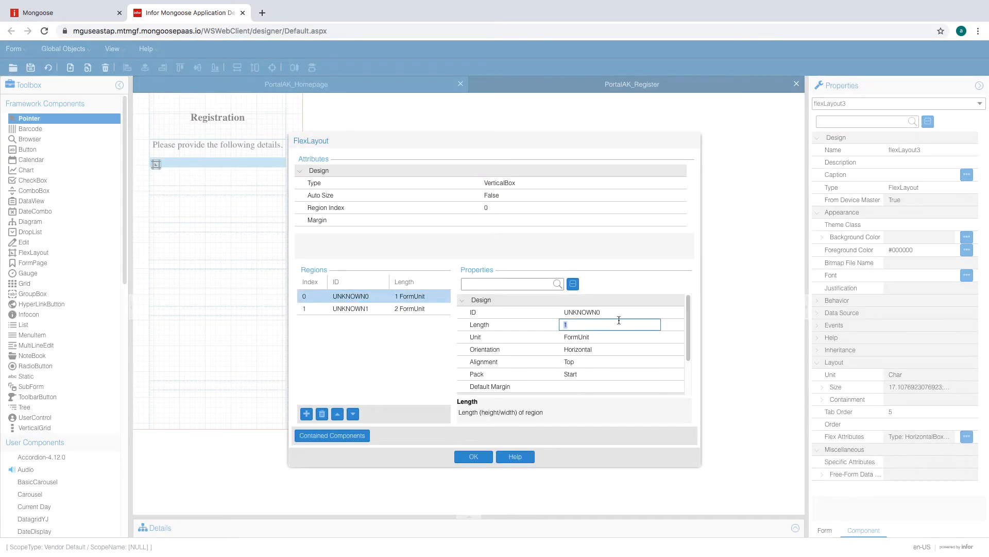
pyautogui.write('2')
pyautogui.press('Return')
pyautogui.click(582, 325)
pyautogui.write('1.5')
pyautogui.press('Return')
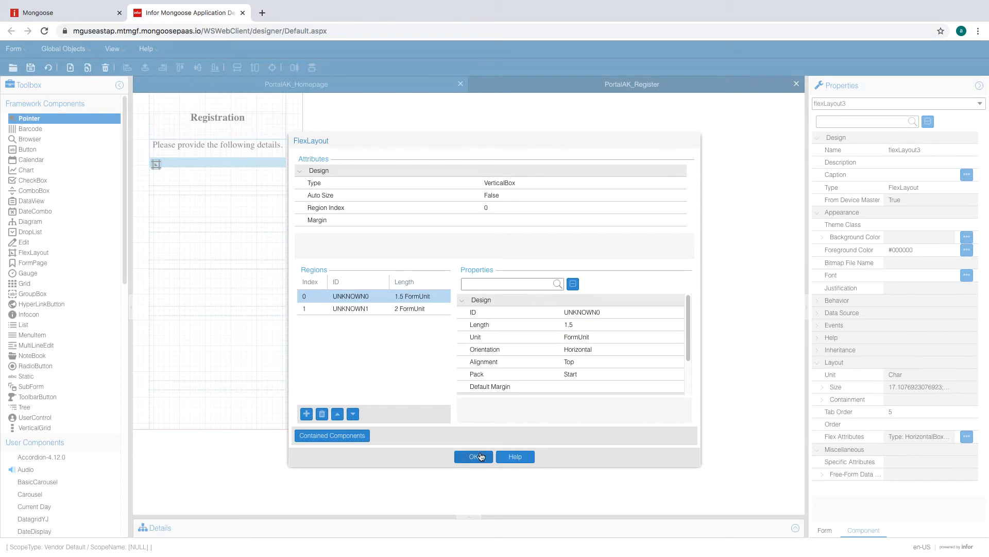
pyautogui.click(474, 456)
pyautogui.click(155, 116)
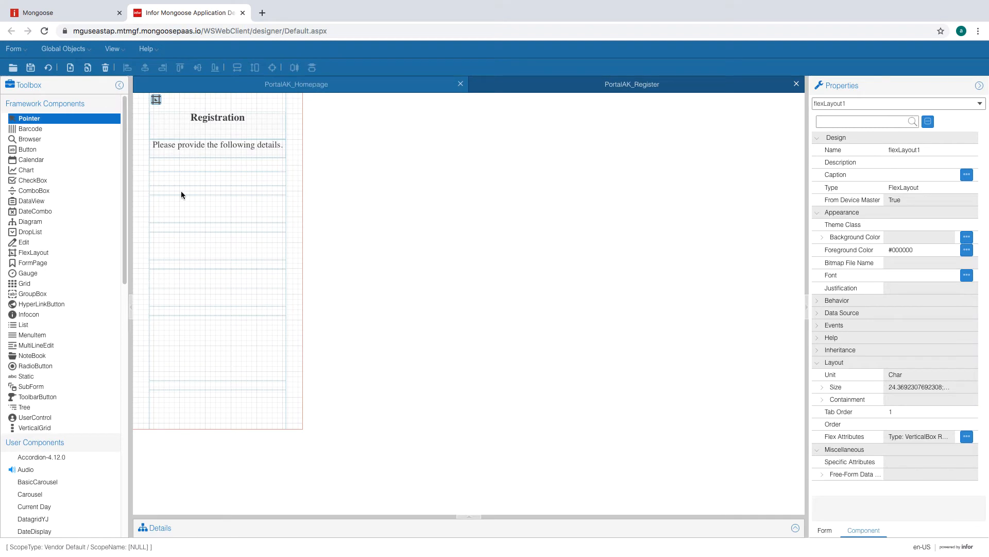
# - Enter 3.5 as the length of flexLayout2's regions 0, 2 and 4, then apply
pyautogui.click(180, 195)
pyautogui.doubleClick(156, 165)
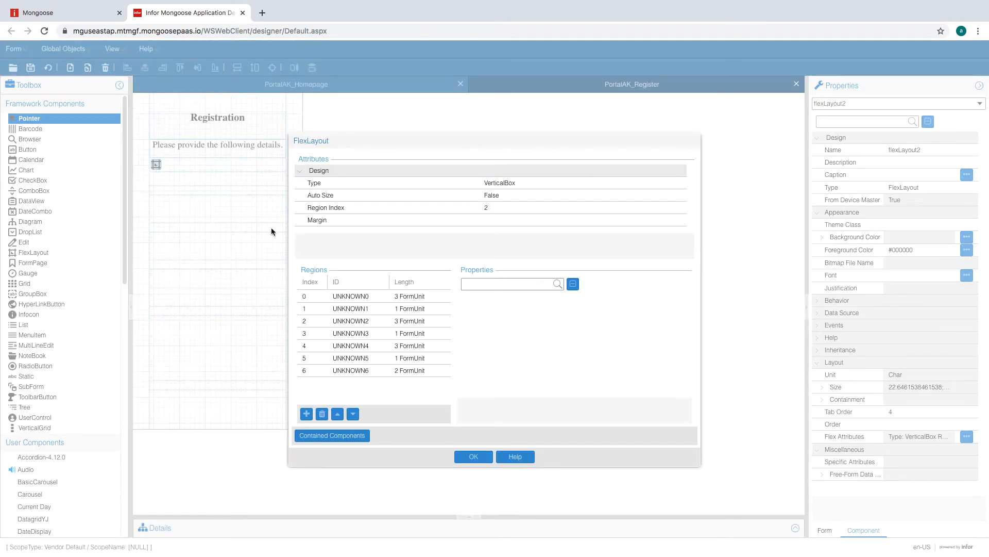
pyautogui.click(415, 296)
pyautogui.click(579, 325)
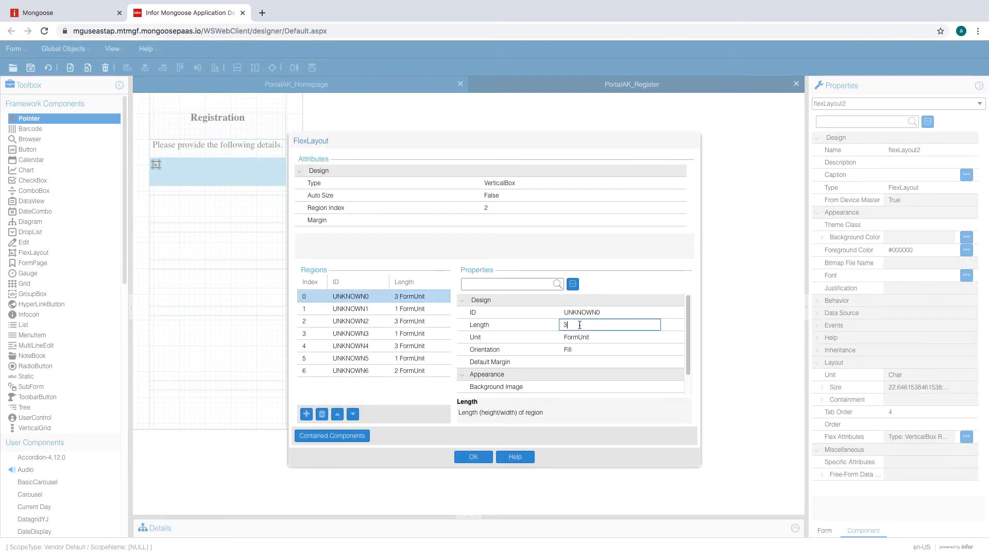
pyautogui.click(415, 321)
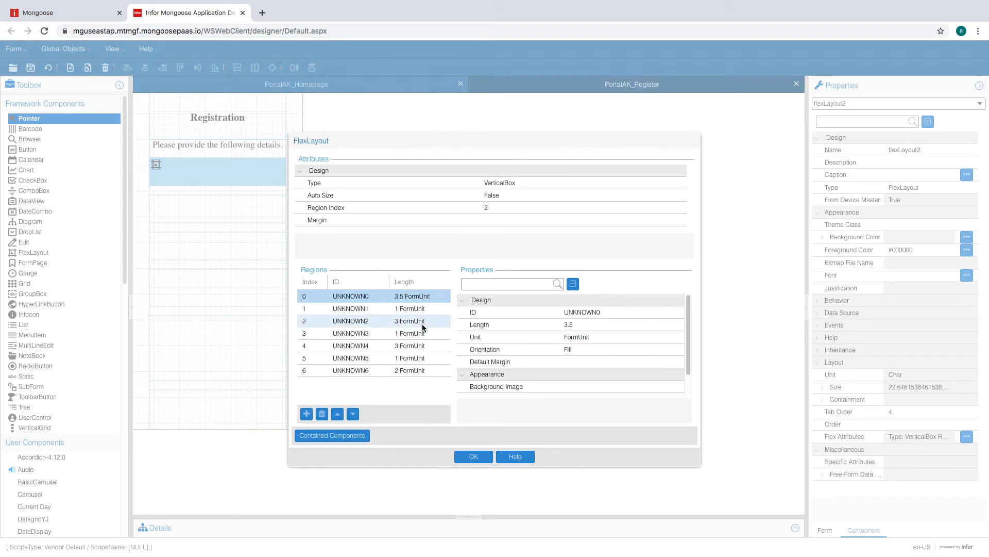
pyautogui.click(592, 325)
pyautogui.write('3.5')
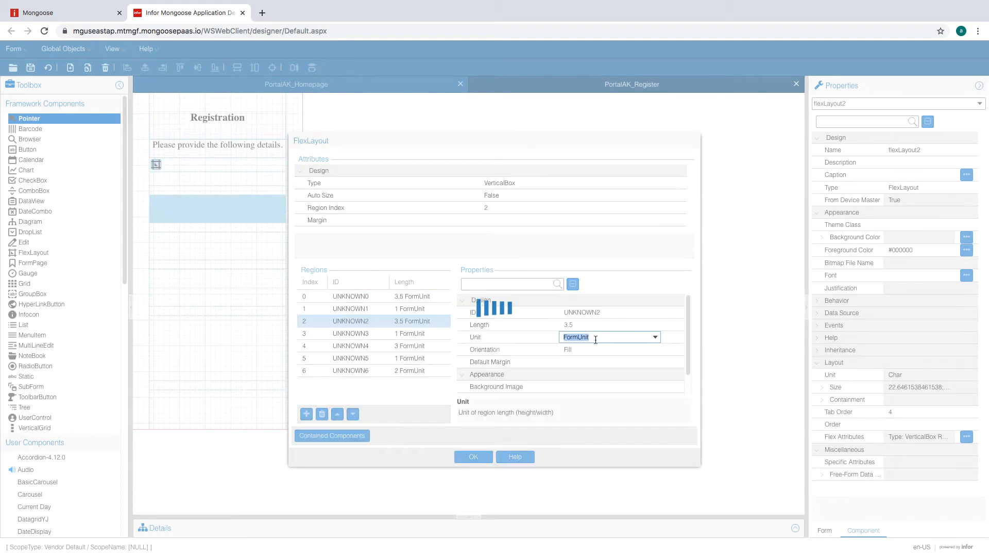
pyautogui.click(428, 346)
pyautogui.click(586, 325)
pyautogui.write('3.')
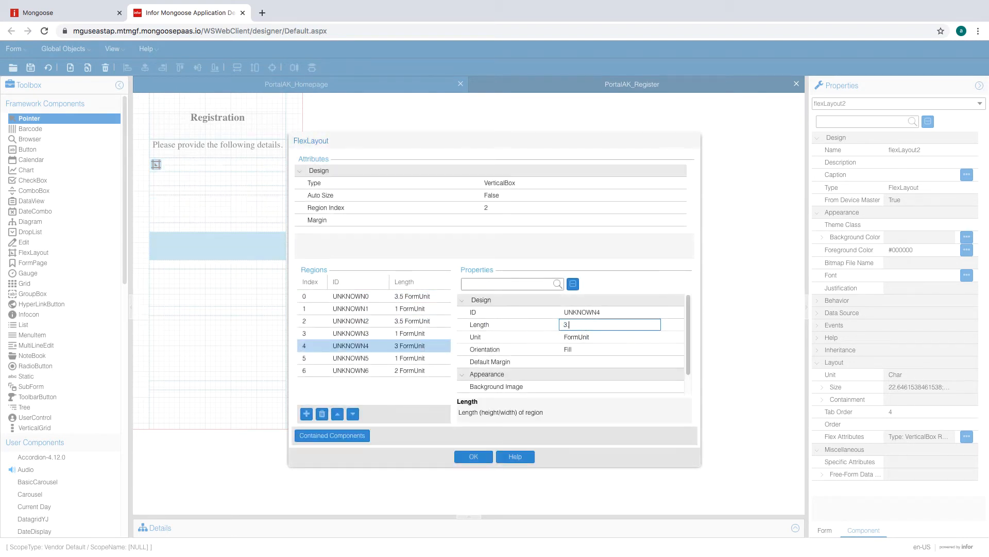
pyautogui.write('5')
pyautogui.click(409, 369)
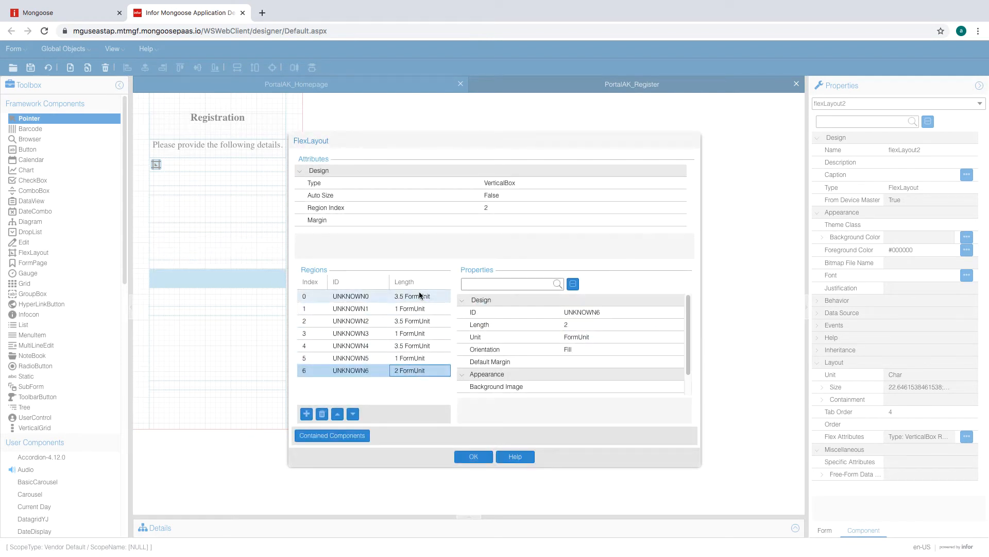
pyautogui.click(478, 458)
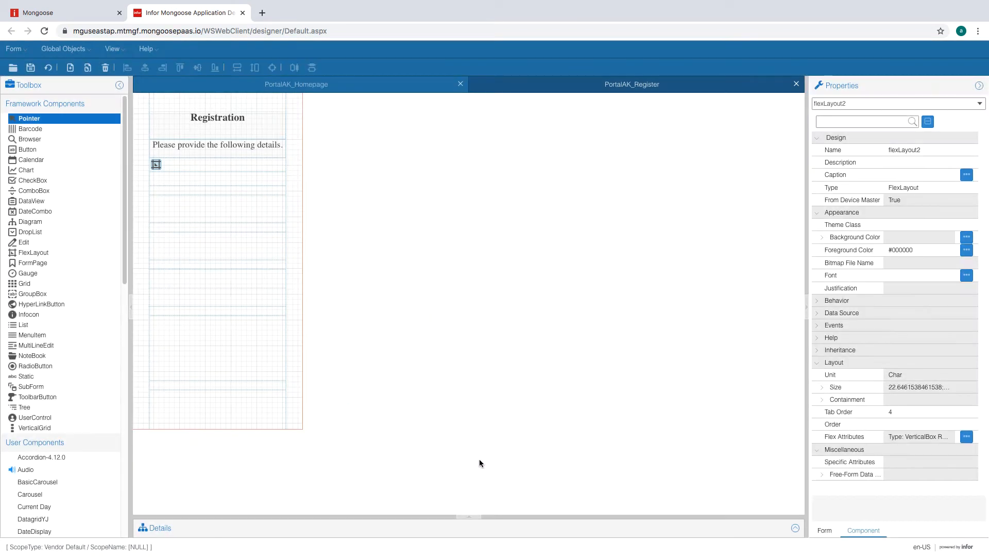
# - Regenerate the form and place a static label and an edit field in flexLayout3
pyautogui.click(189, 165)
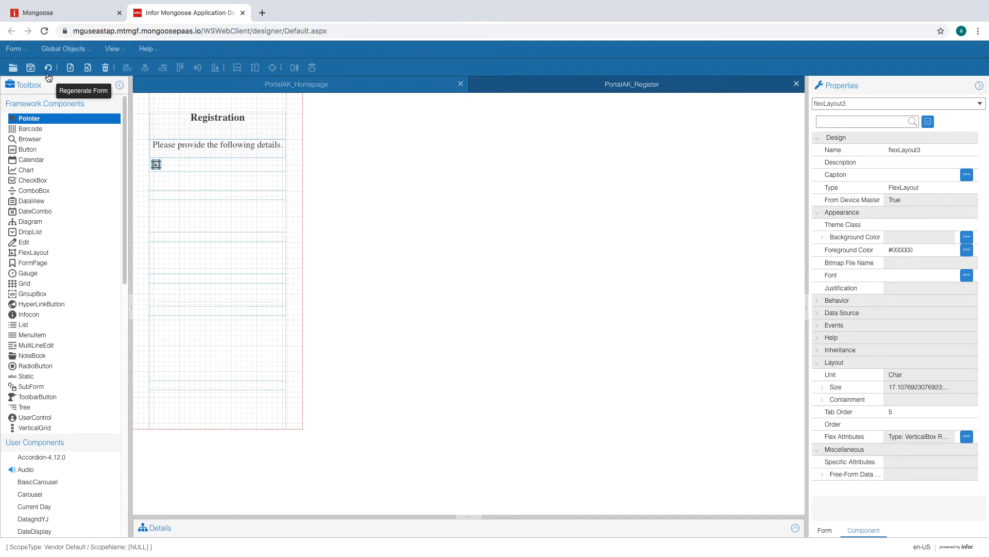
pyautogui.click(48, 68)
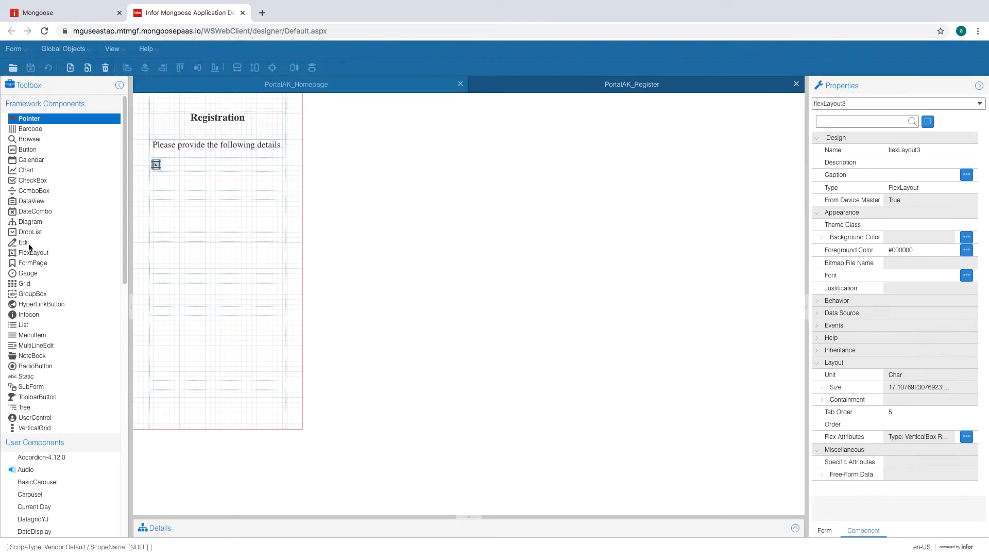
pyautogui.click(33, 375)
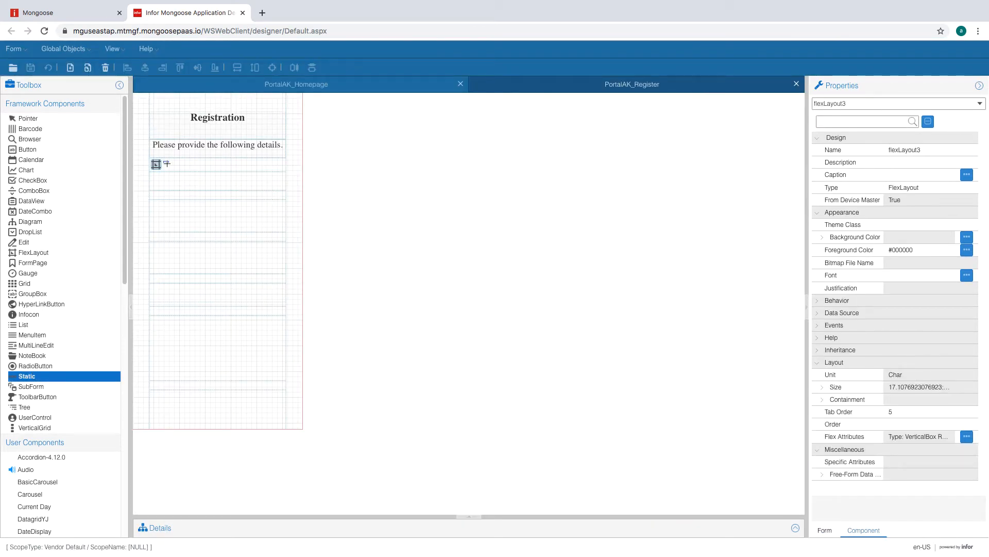
pyautogui.moveTo(166, 163); pyautogui.dragTo(243, 171)
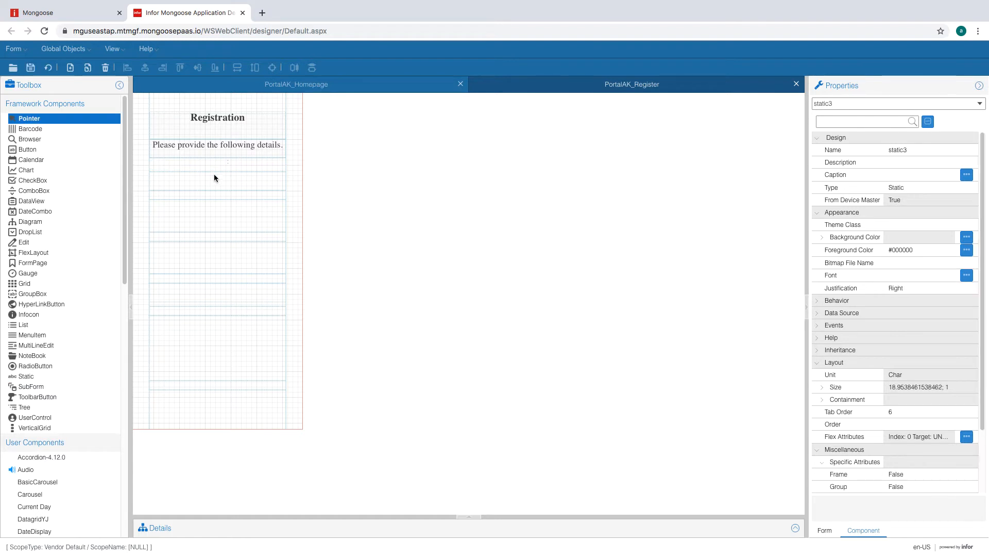
pyautogui.click(26, 244)
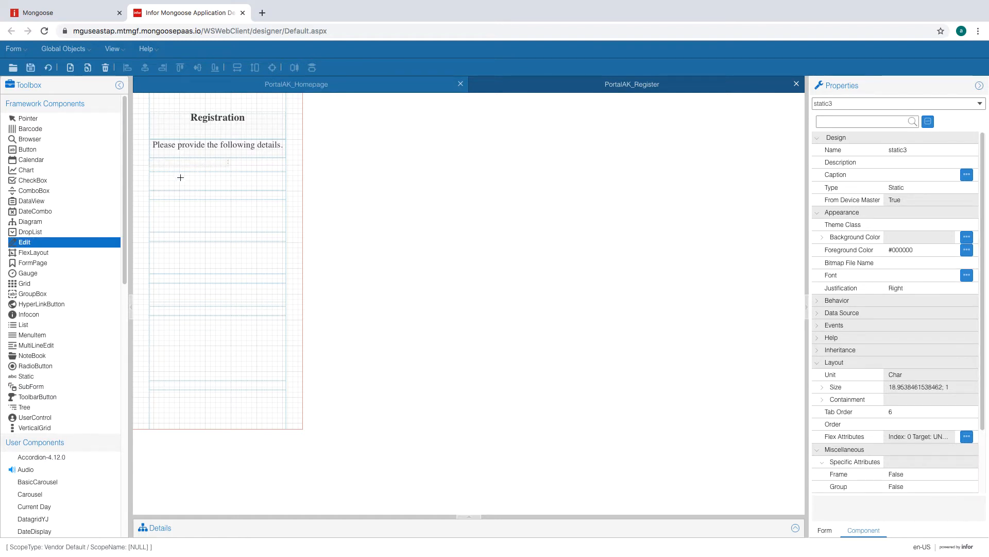
pyautogui.moveTo(167, 177); pyautogui.dragTo(229, 187)
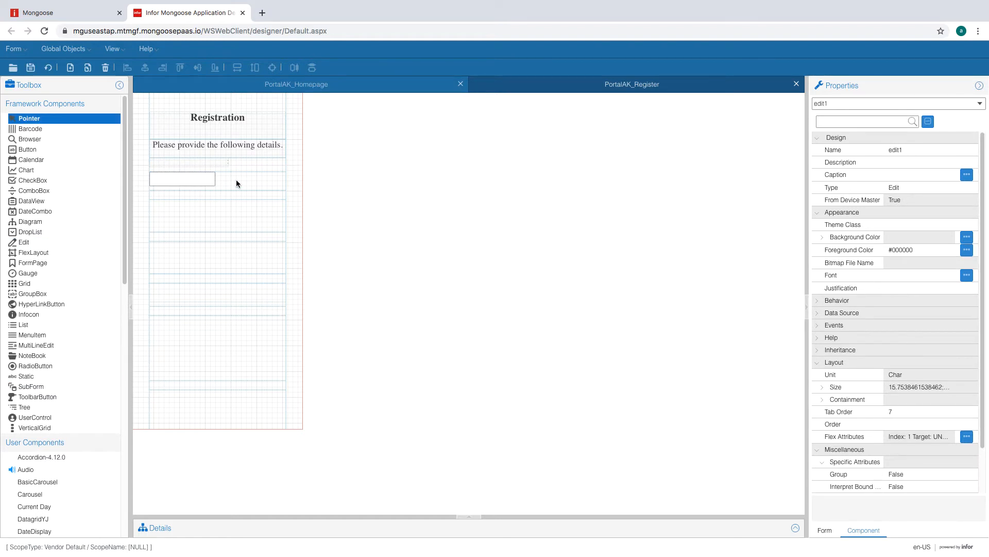
# - Set flexLayout3's region 1 orientation to Fill and apply the change
pyautogui.click(178, 177)
pyautogui.doubleClick(155, 164)
pyautogui.click(391, 293)
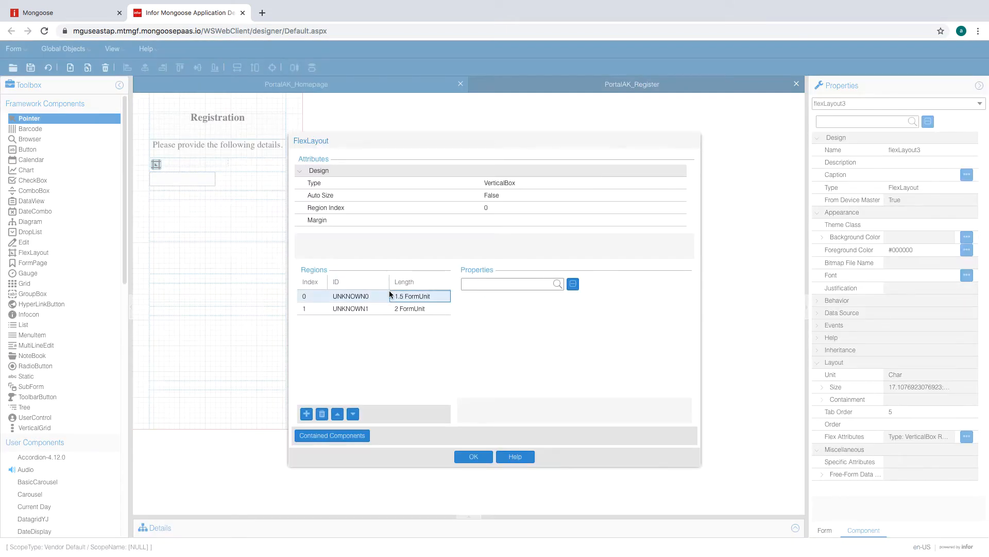
pyautogui.click(603, 361)
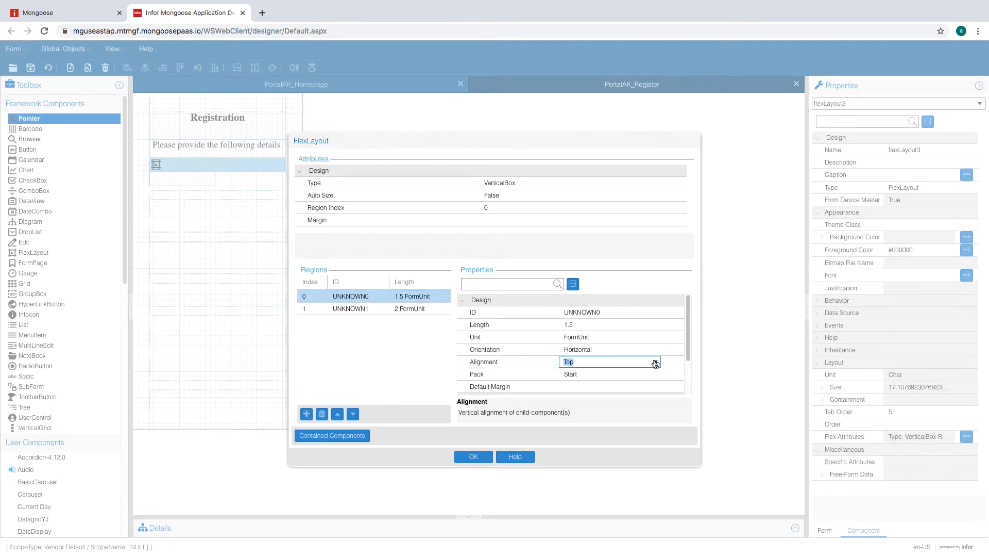
pyautogui.click(656, 363)
pyautogui.click(622, 351)
pyautogui.click(425, 309)
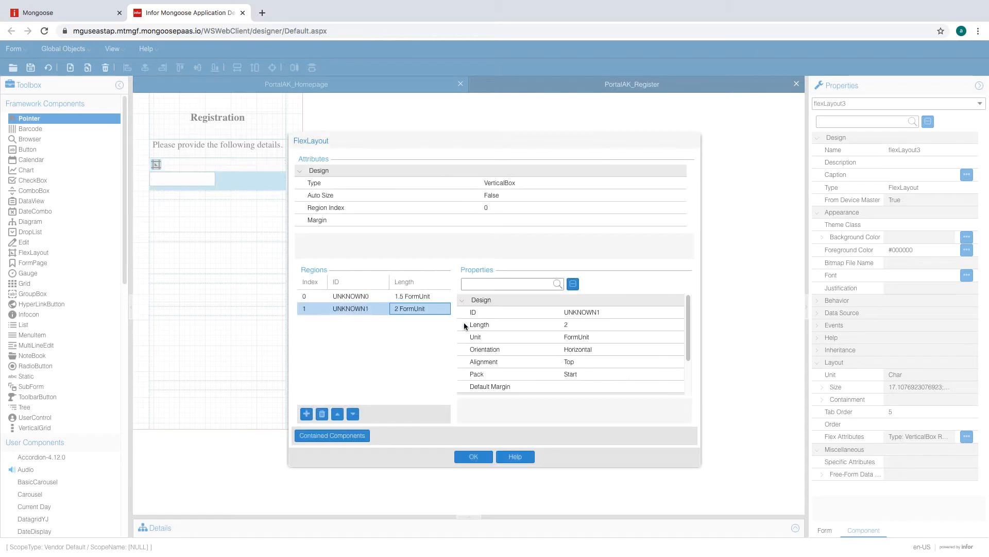
pyautogui.click(633, 348)
pyautogui.click(656, 350)
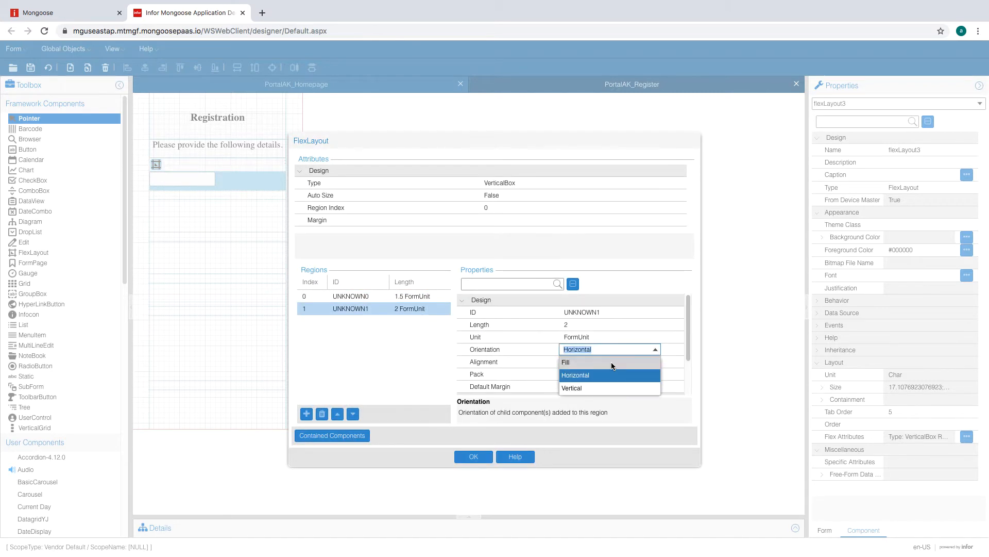
pyautogui.click(613, 362)
pyautogui.click(474, 457)
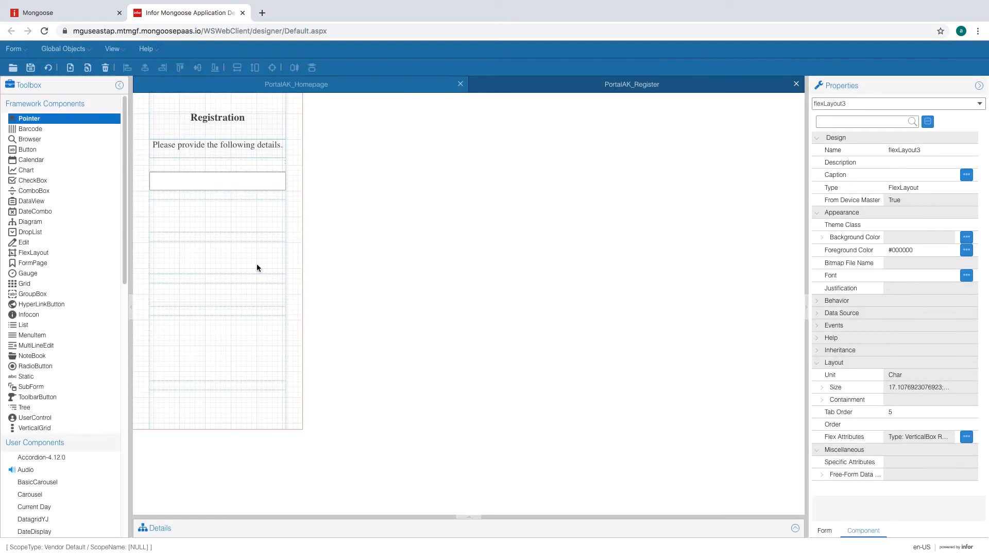
pyautogui.click(196, 166)
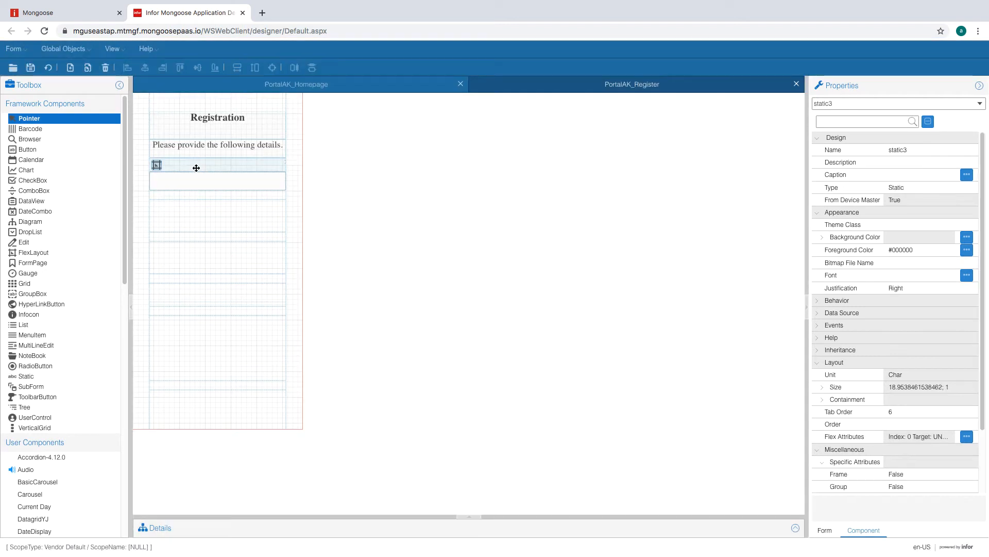
# - Caption the label 'Email Address' and give it the BlackLabel theme
pyautogui.click(908, 177)
pyautogui.write('Email Address')
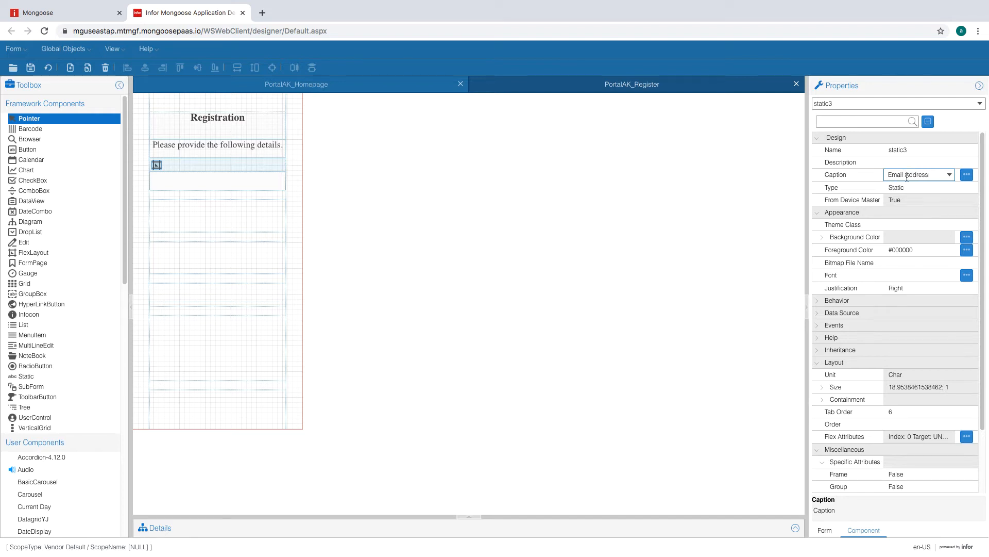
pyautogui.click(915, 225)
pyautogui.click(948, 225)
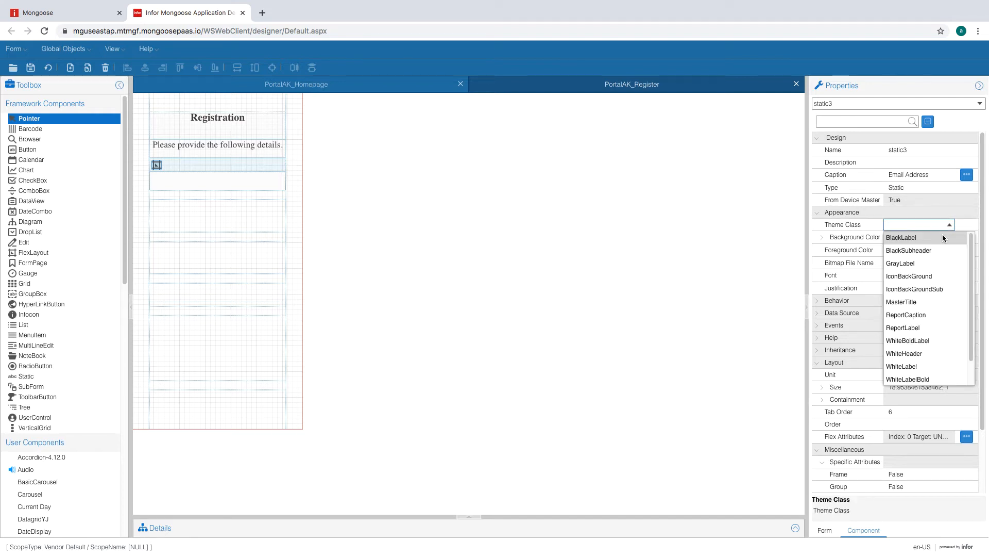
pyautogui.click(901, 238)
# - Turn on No Colon and set the label's Justification to Left
pyautogui.click(927, 247)
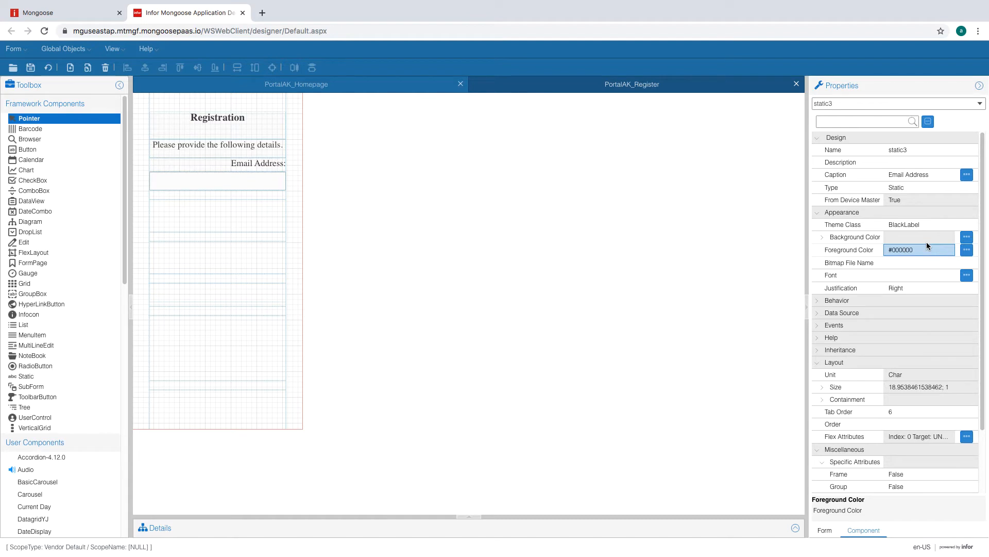
pyautogui.scroll(-2, 926, 242)
pyautogui.click(936, 435)
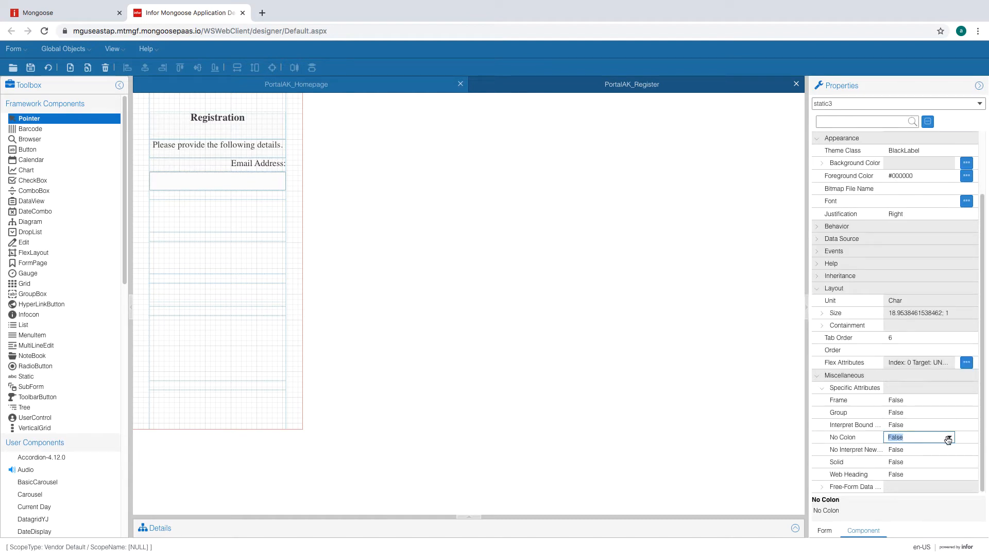
pyautogui.click(948, 438)
pyautogui.click(919, 449)
pyautogui.click(917, 425)
pyautogui.scroll(2, 918, 309)
pyautogui.click(917, 298)
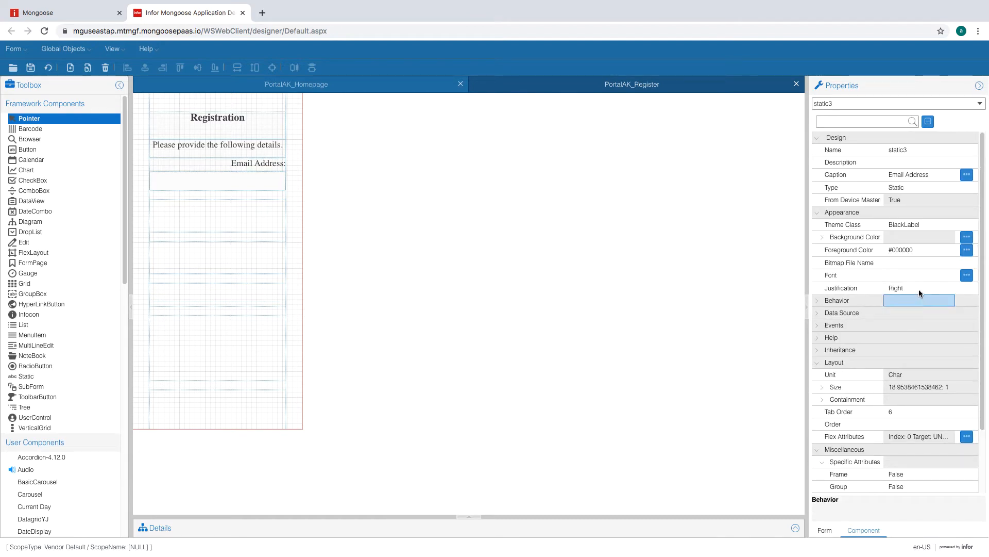
pyautogui.click(919, 289)
pyautogui.click(949, 288)
pyautogui.click(909, 323)
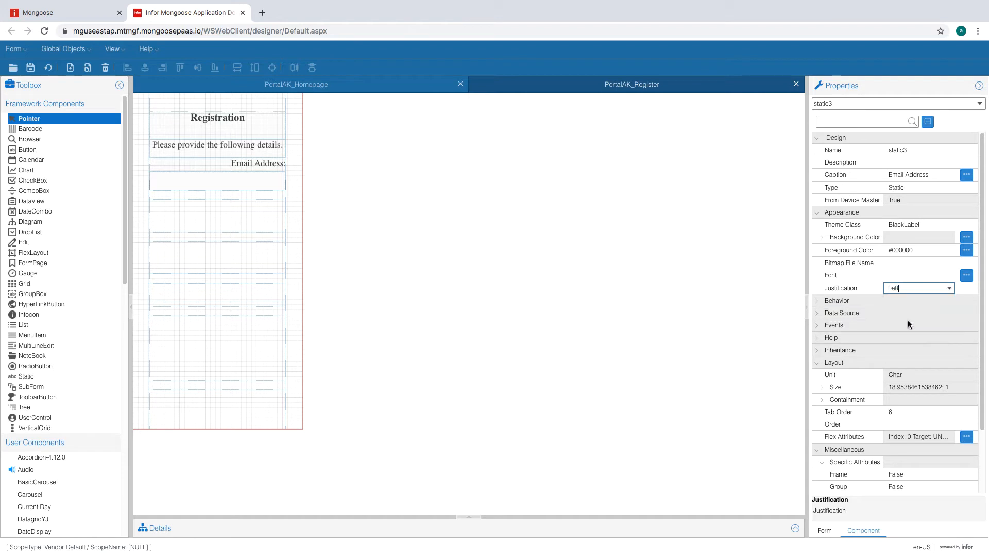
pyautogui.click(263, 180)
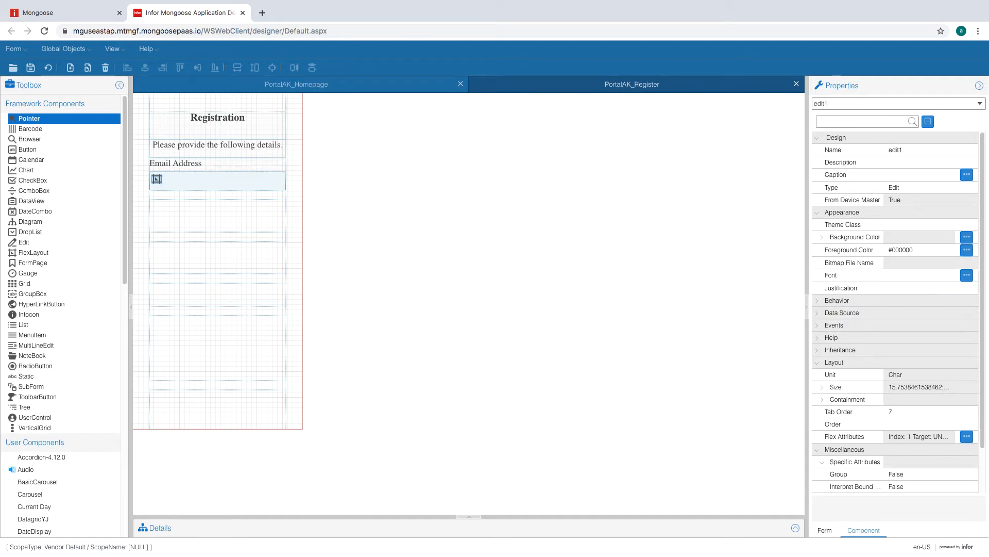
# - Set the email edit field's Theme Class to AcmeEdit
pyautogui.click(941, 225)
pyautogui.click(947, 227)
pyautogui.click(926, 238)
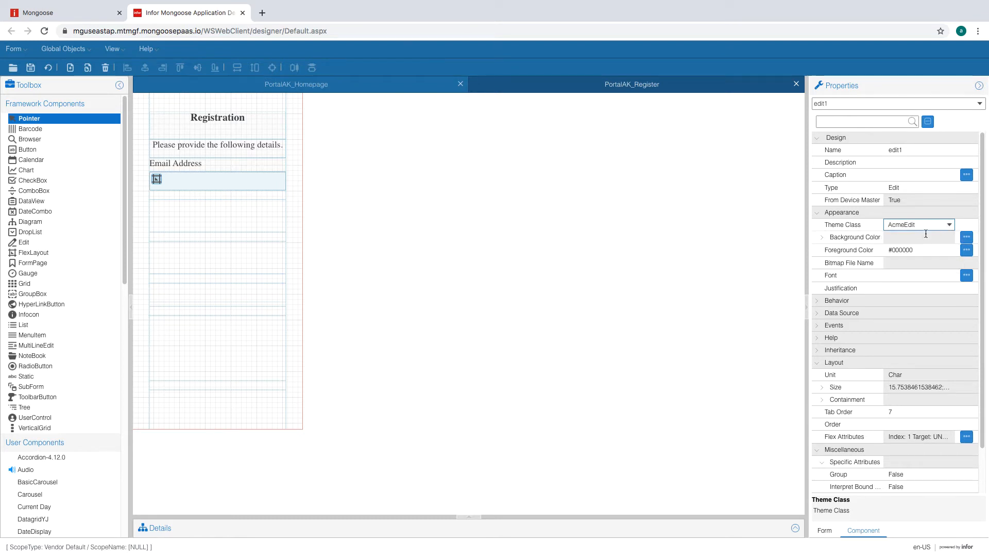
pyautogui.click(920, 228)
pyautogui.click(923, 237)
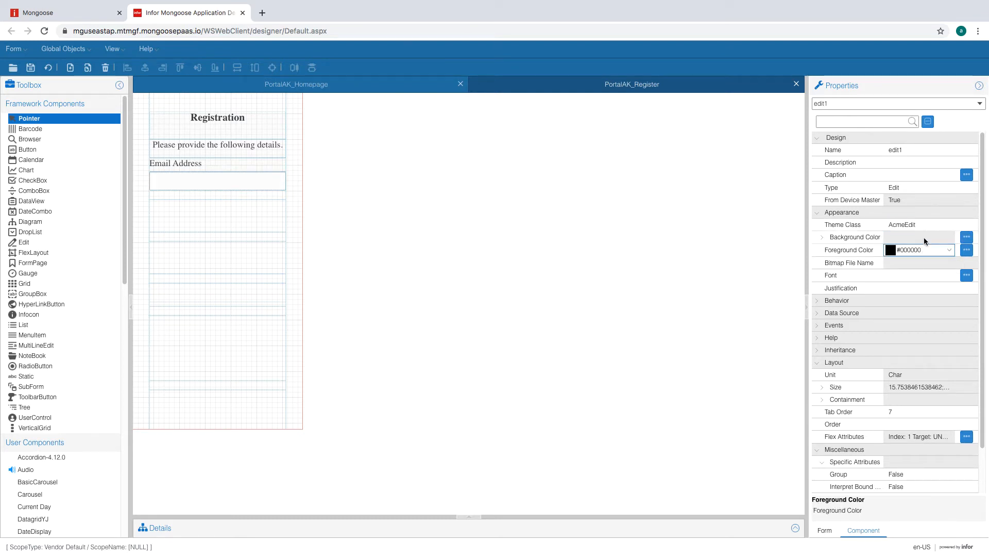
pyautogui.click(924, 227)
# - Find the AcmeEdit style under the ACME theme's Edit element in Global Objects > Themes
pyautogui.click(61, 50)
pyautogui.click(87, 190)
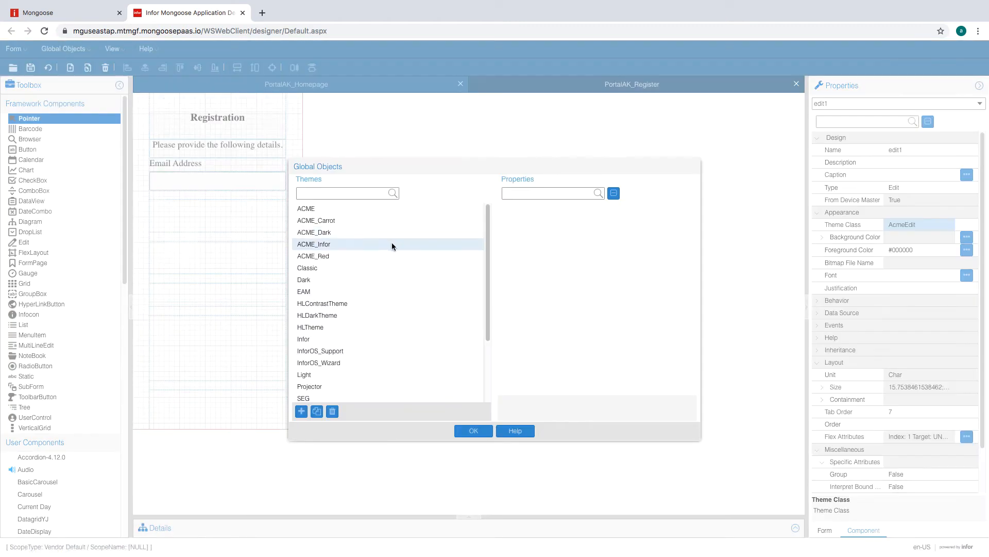
pyautogui.click(629, 194)
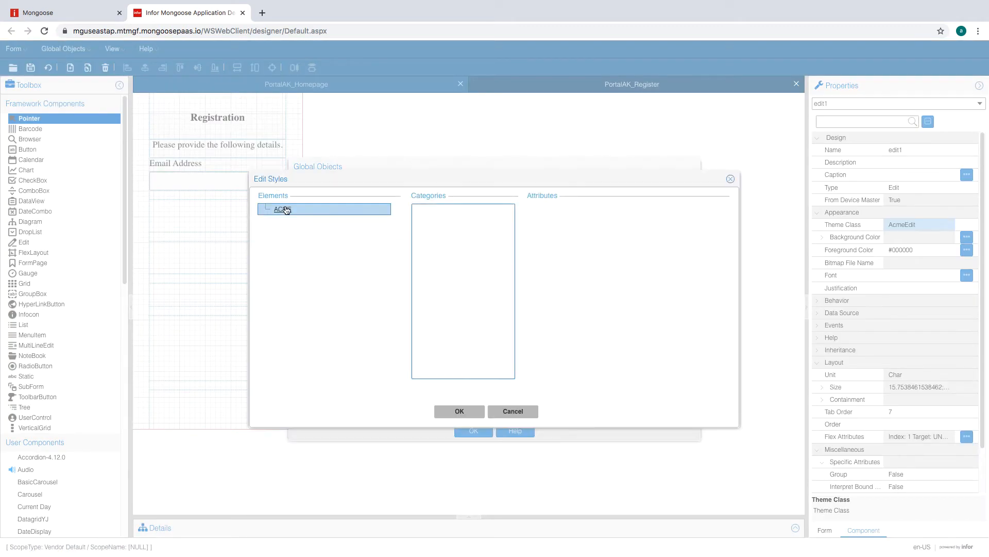
pyautogui.click(304, 245)
pyautogui.click(321, 257)
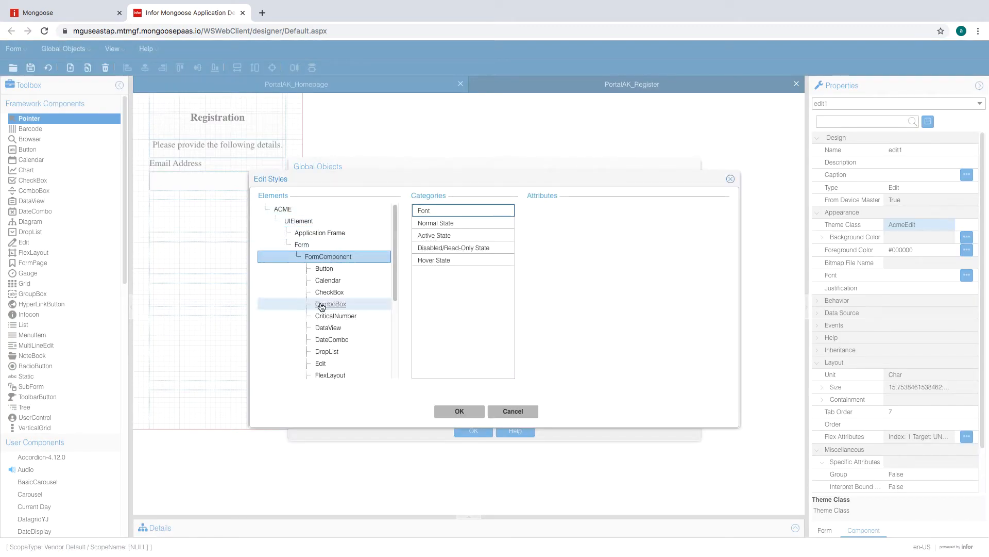
pyautogui.click(321, 362)
pyautogui.click(338, 337)
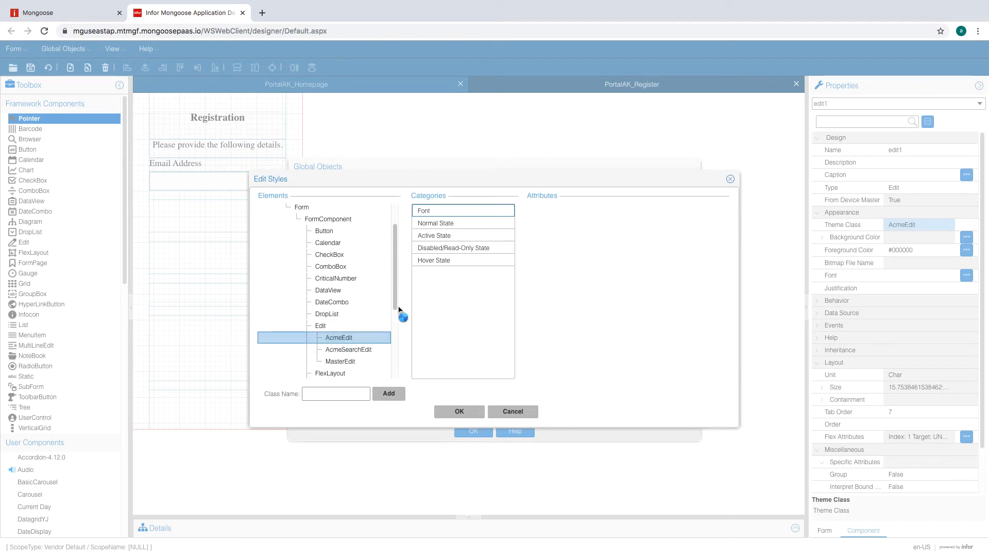
# - Review AcmeEdit's font and normal, active, disabled and hover colours, then close without changes
pyautogui.click(446, 212)
pyautogui.click(479, 222)
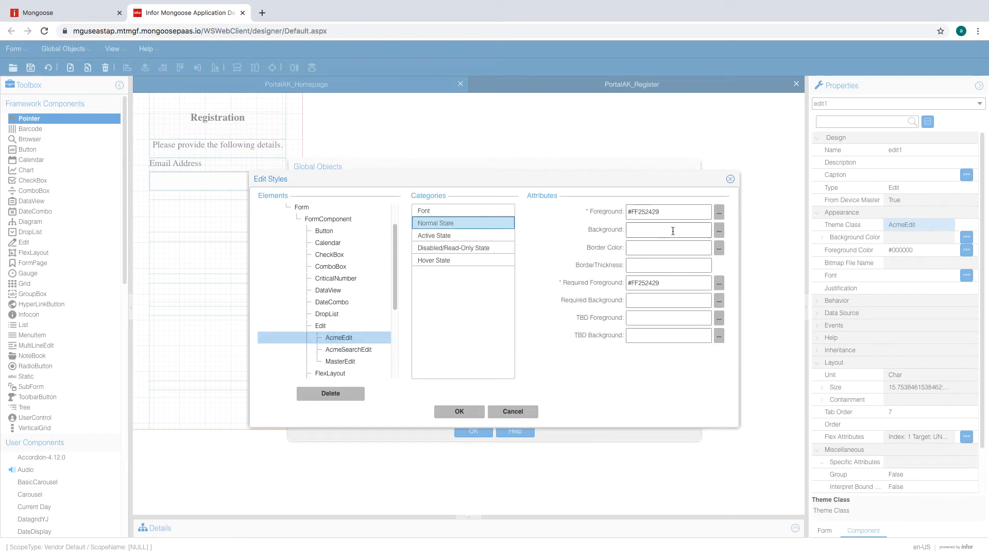
pyautogui.click(466, 236)
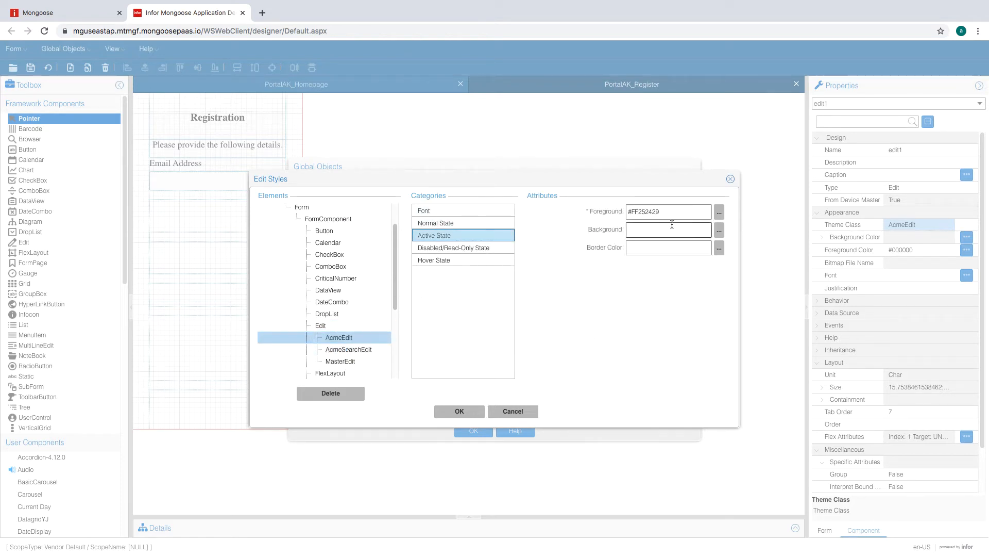
pyautogui.click(494, 247)
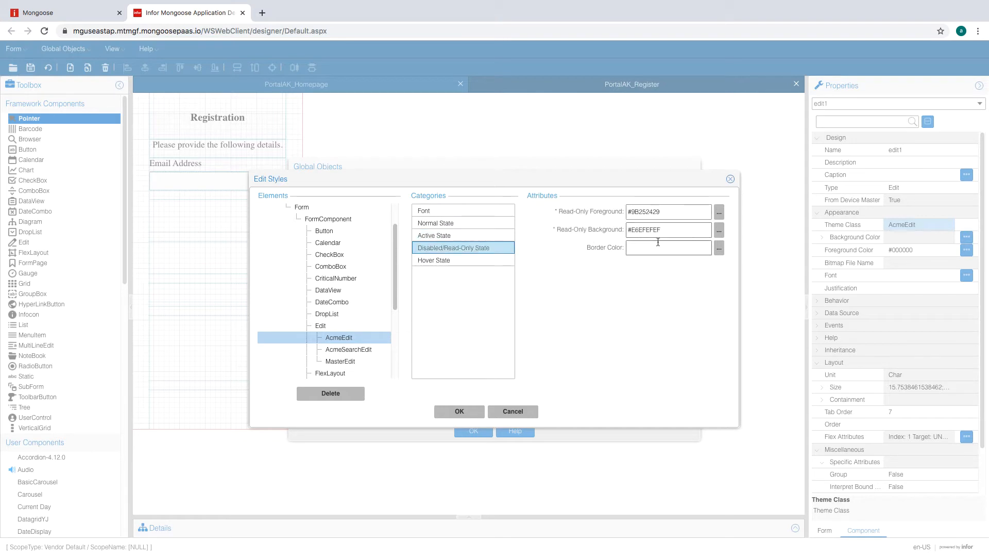
pyautogui.click(493, 260)
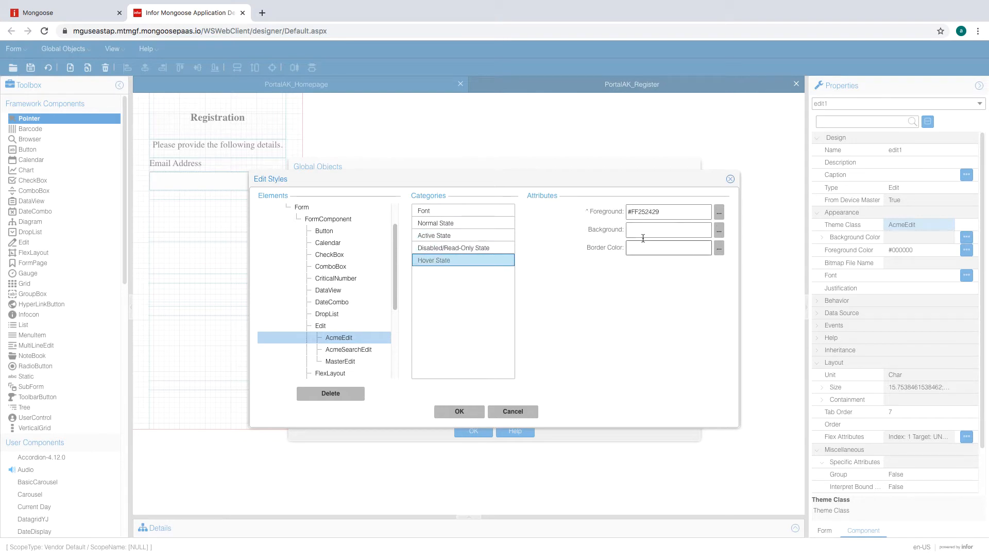
pyautogui.click(719, 212)
pyautogui.click(463, 392)
pyautogui.click(471, 413)
pyautogui.click(474, 427)
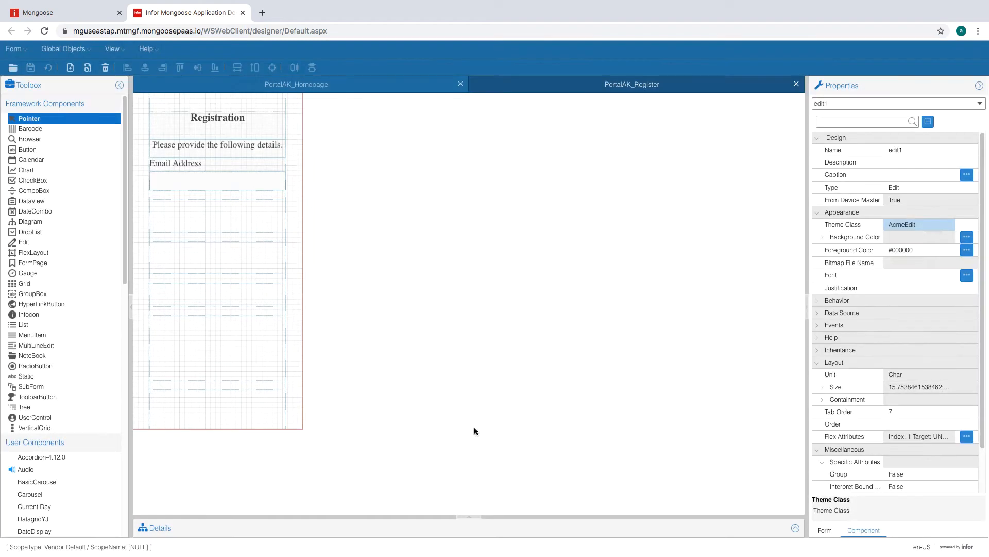
# - Draw a flex layout below the email field and give it a second region
pyautogui.click(237, 211)
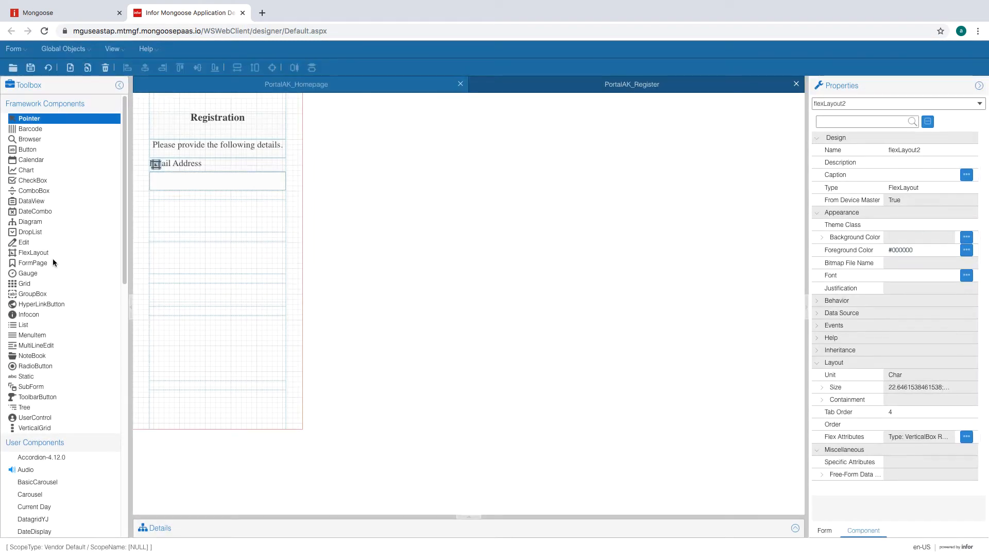
pyautogui.click(50, 253)
pyautogui.moveTo(158, 206); pyautogui.dragTo(245, 227)
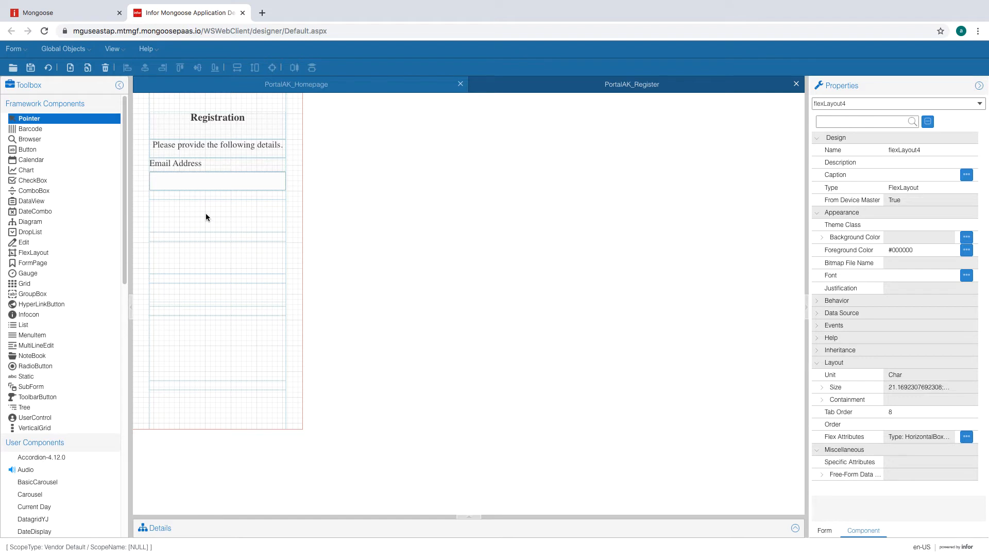
pyautogui.doubleClick(156, 206)
pyautogui.click(375, 298)
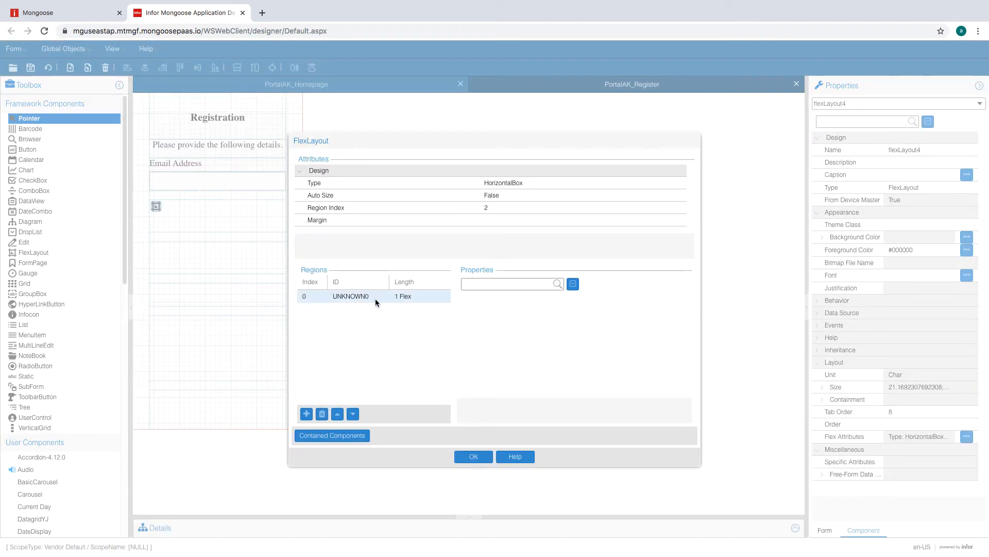
pyautogui.click(306, 417)
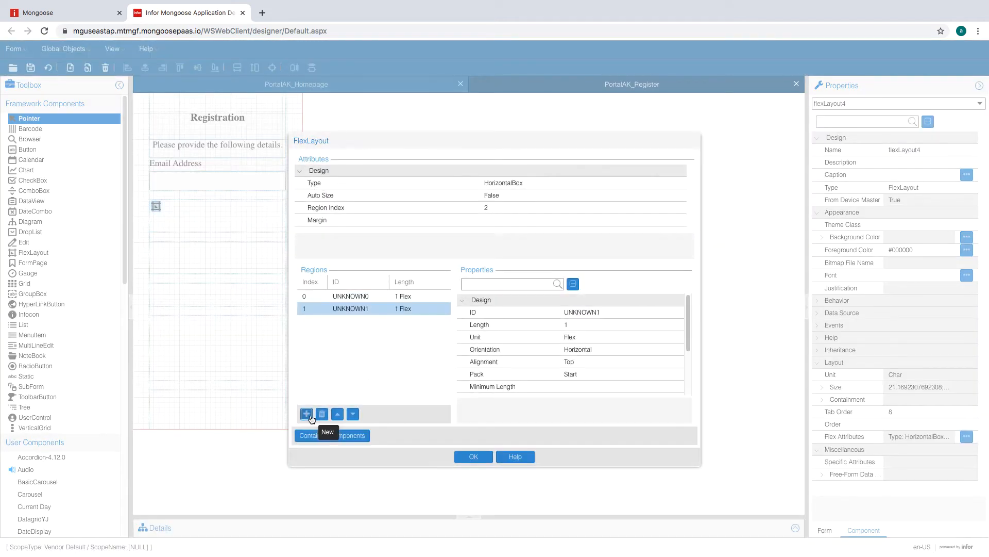
# - Set the Orientation of both regions to Fill and confirm the region settings
pyautogui.click(425, 296)
pyautogui.click(629, 353)
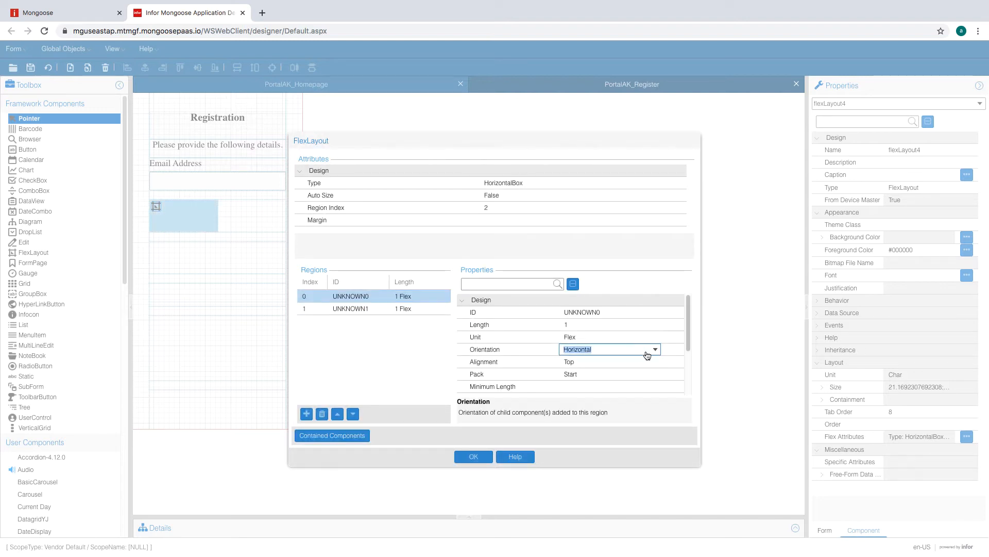
pyautogui.click(616, 354)
pyautogui.click(592, 363)
pyautogui.click(426, 308)
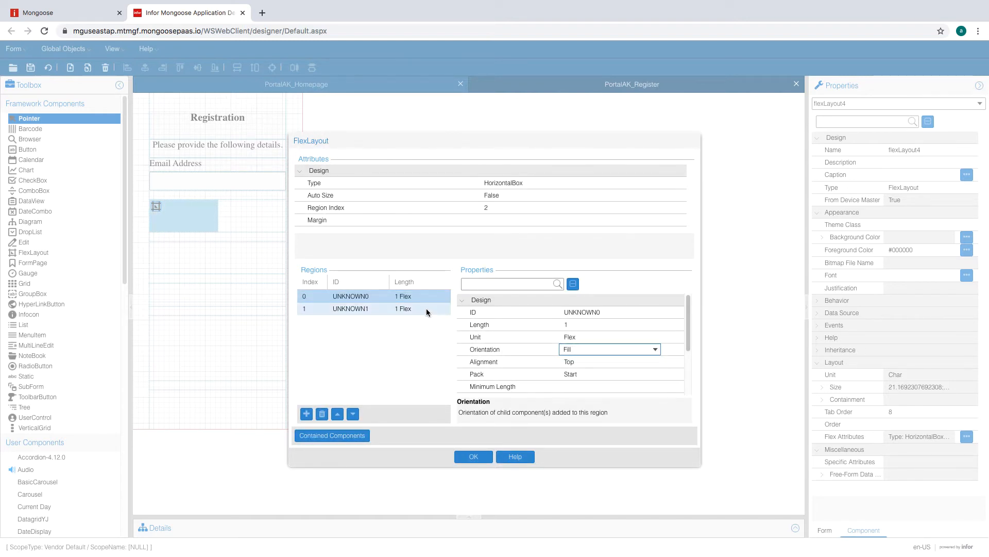
pyautogui.click(617, 350)
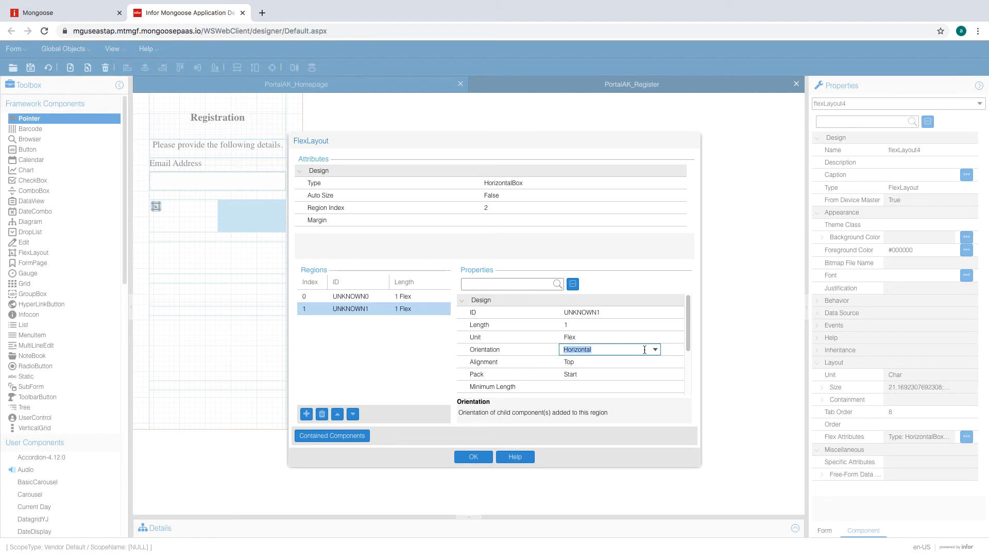
pyautogui.click(653, 350)
pyautogui.click(572, 360)
pyautogui.click(576, 336)
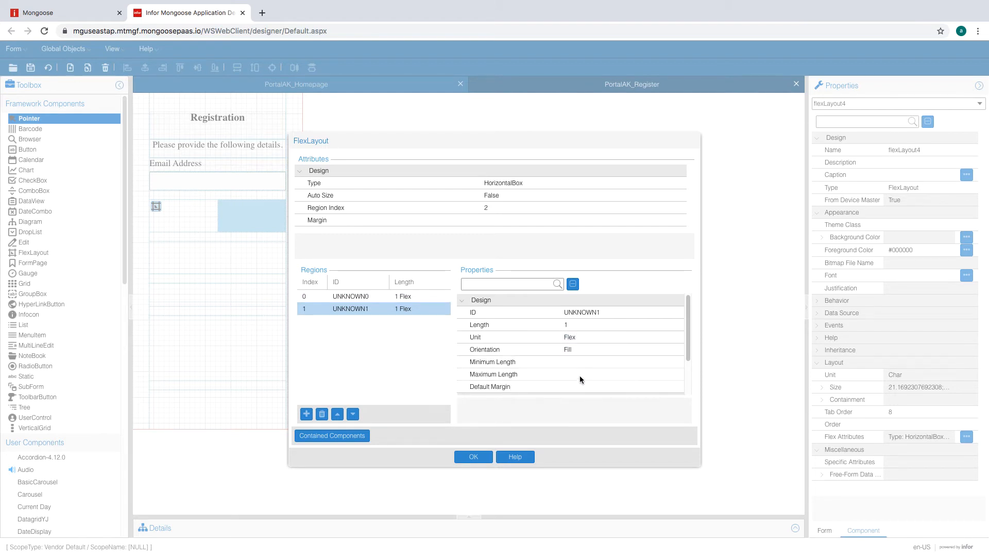
pyautogui.click(472, 457)
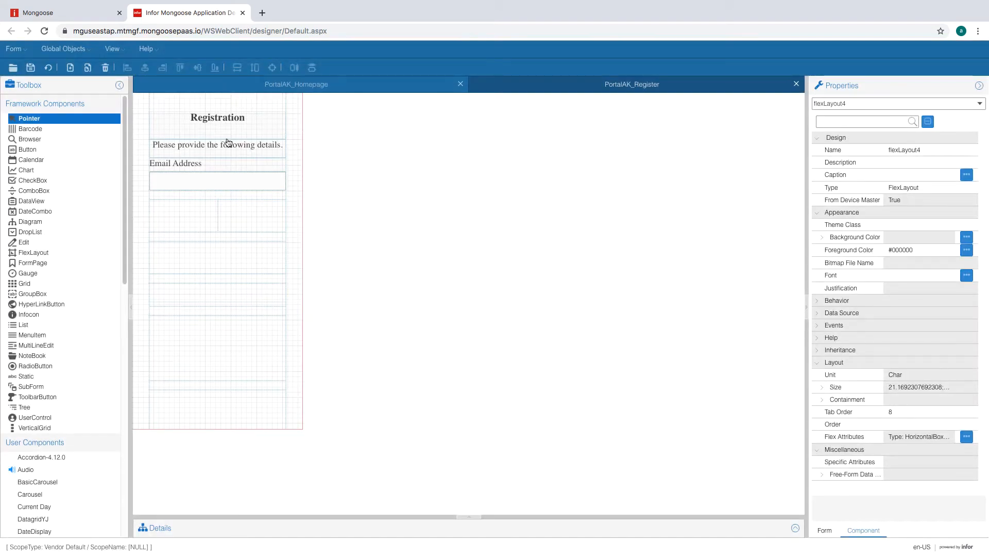
# - Save the form, then draw two nested flex layouts inside flexLayout4's regions
pyautogui.click(48, 68)
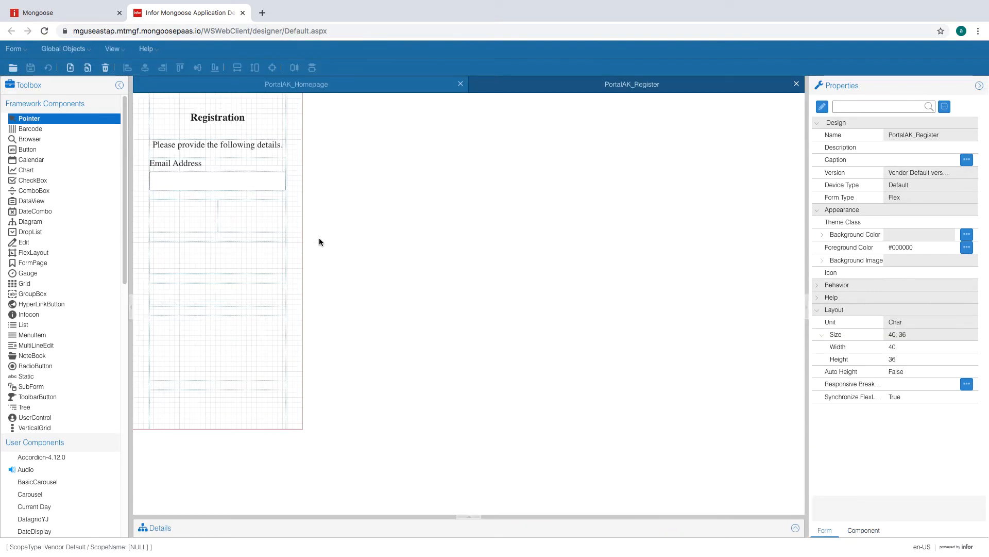
pyautogui.click(182, 215)
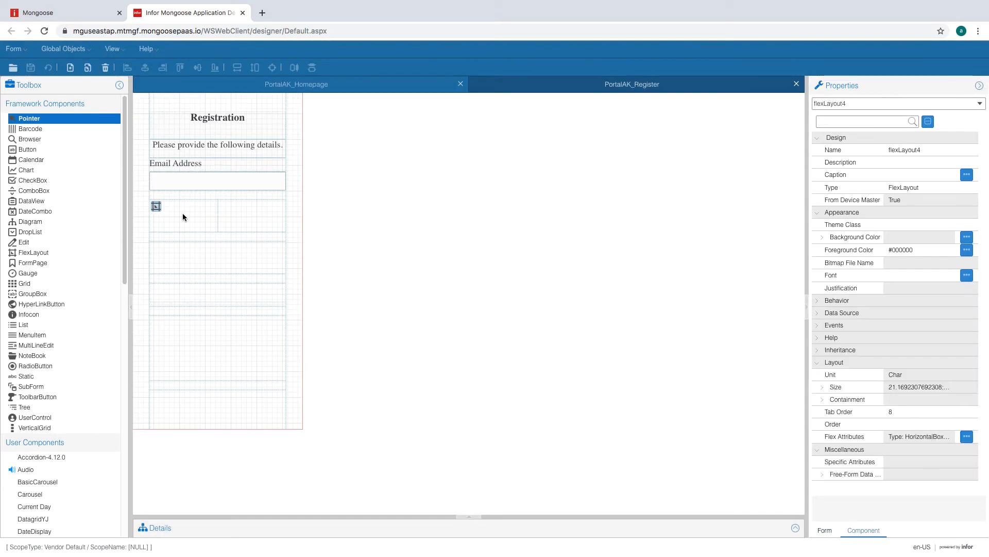
pyautogui.click(41, 252)
pyautogui.moveTo(177, 211); pyautogui.dragTo(207, 234)
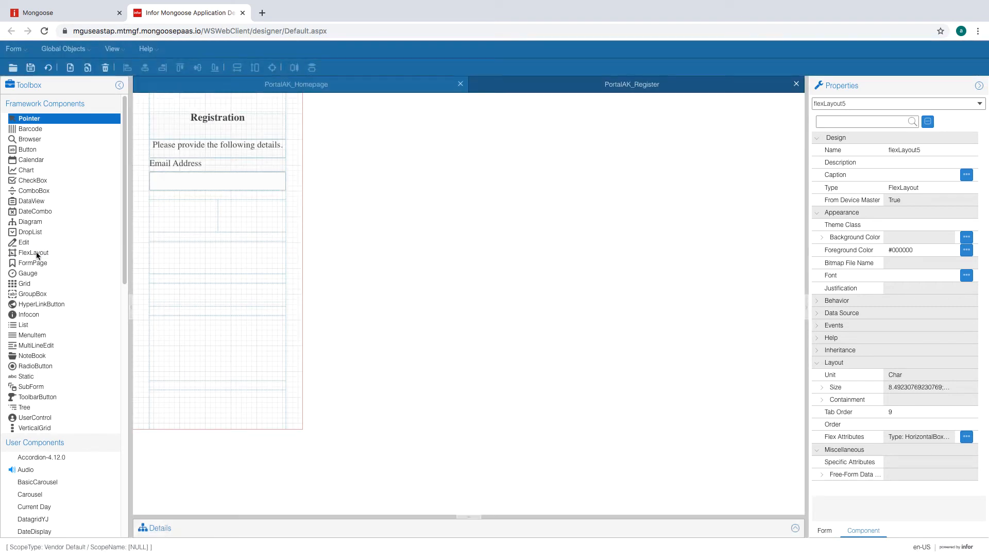
pyautogui.click(36, 252)
pyautogui.moveTo(258, 224); pyautogui.dragTo(248, 228)
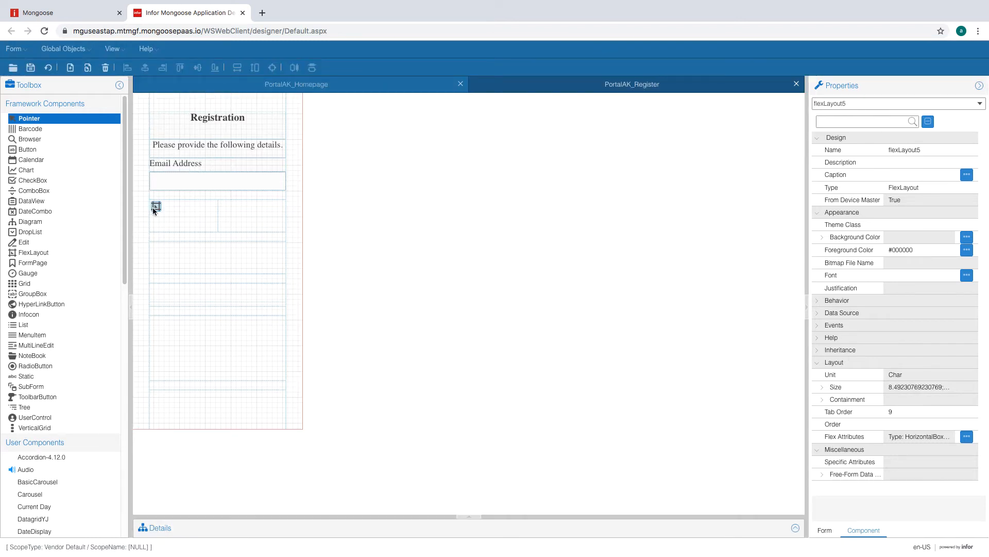
# - Add a second region to the flex layout and set the first region to 1.5 FormUnit
pyautogui.doubleClick(156, 207)
pyautogui.click(305, 414)
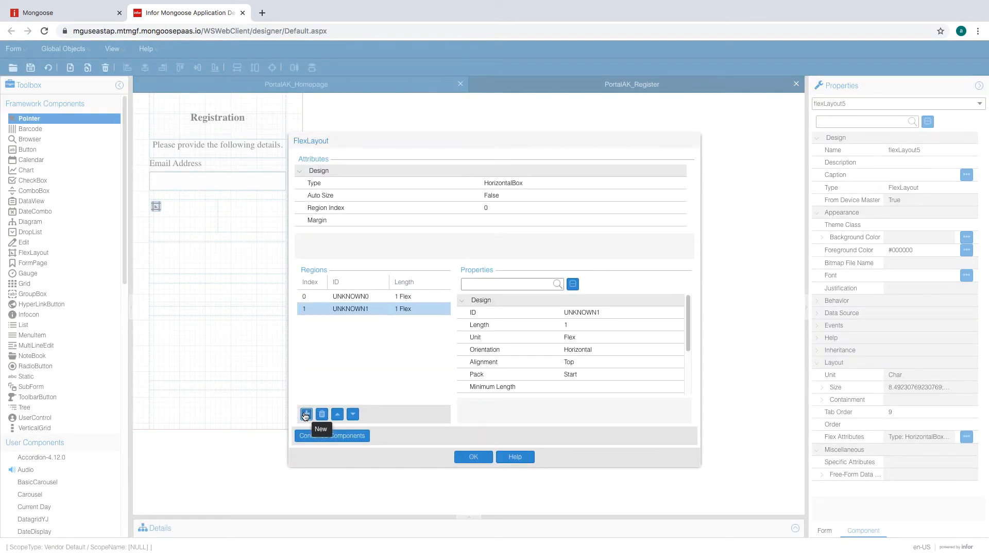
pyautogui.click(414, 297)
pyautogui.click(578, 326)
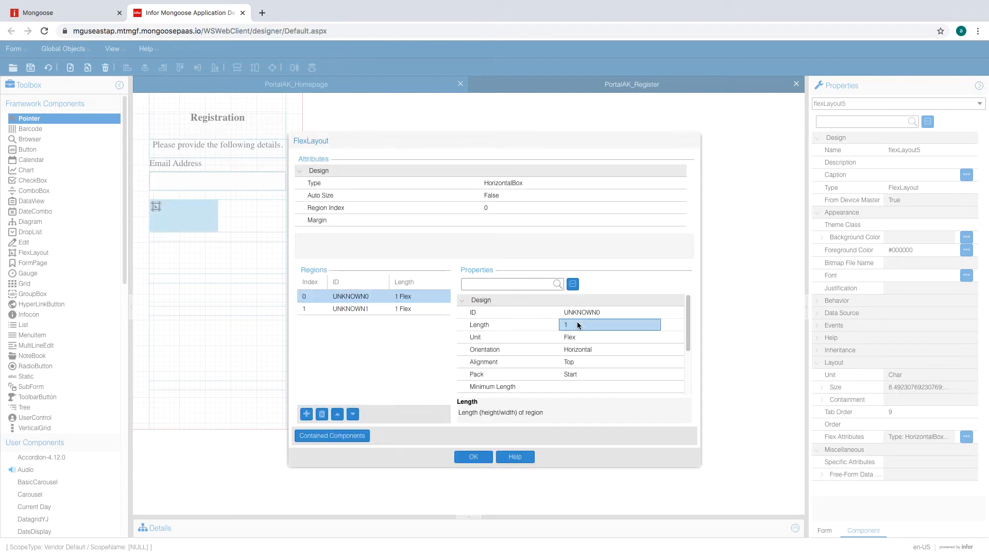
pyautogui.click(606, 337)
pyautogui.click(620, 350)
pyautogui.click(616, 327)
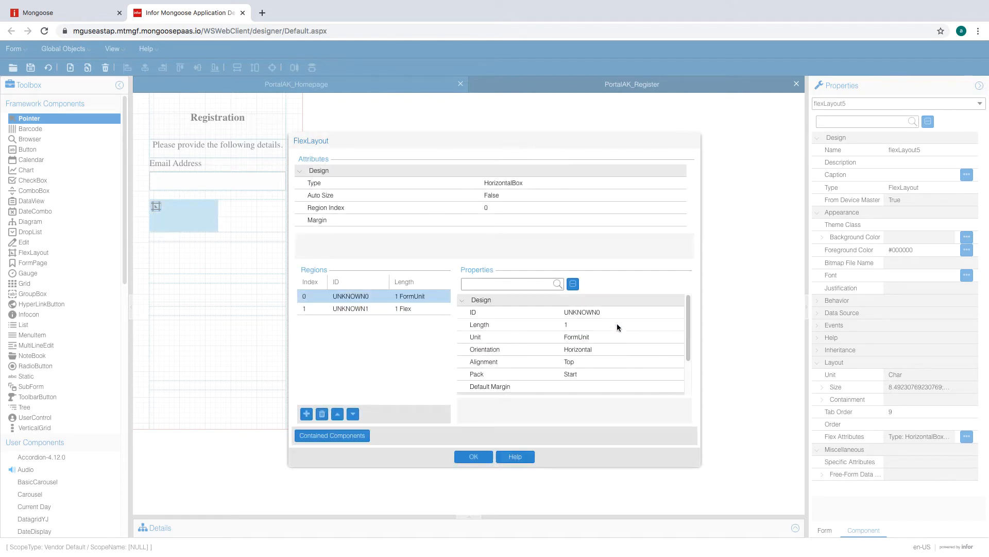
pyautogui.write('.5')
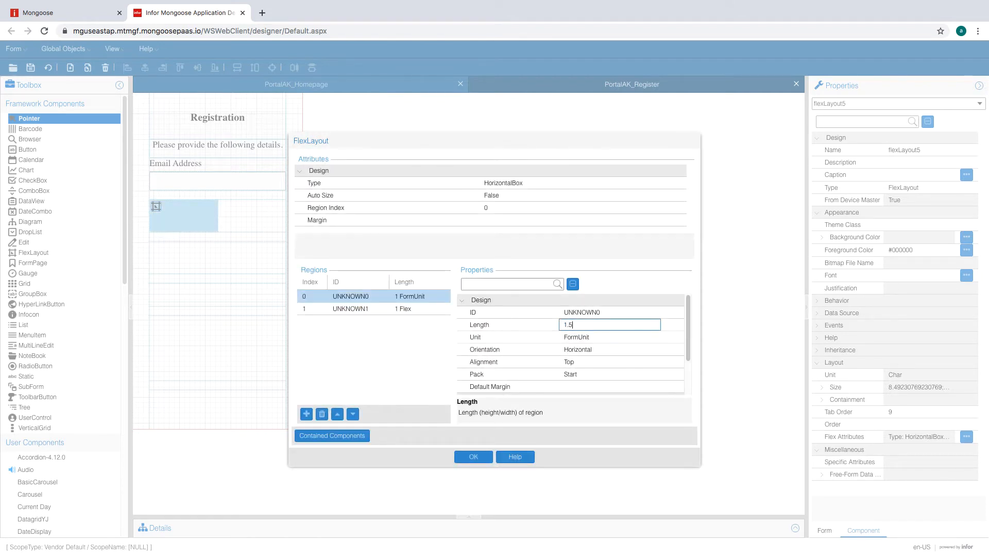
pyautogui.press('Return')
# - Set the second region to length 2 in FormUnit and apply the region changes
pyautogui.click(420, 309)
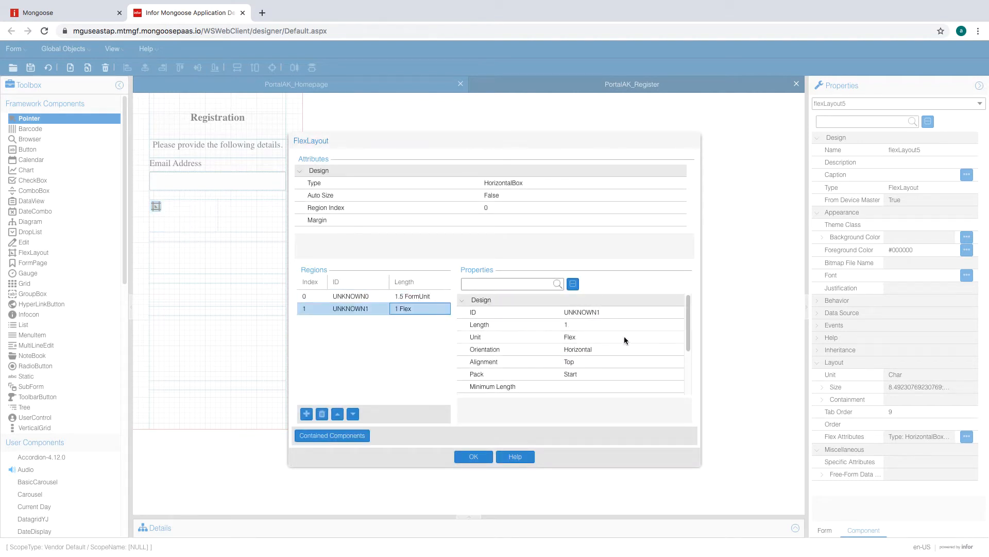
pyautogui.click(608, 325)
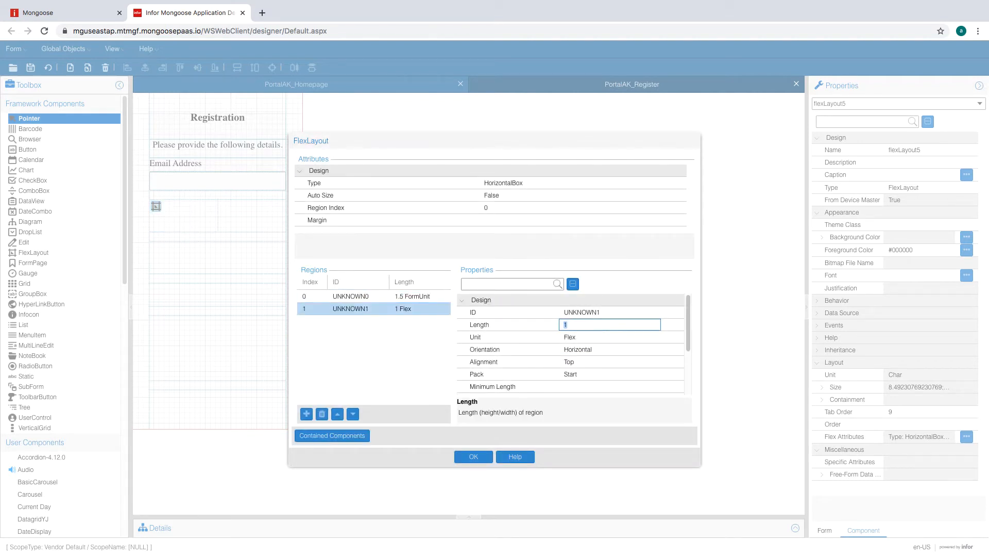
pyautogui.write('2')
pyautogui.click(603, 339)
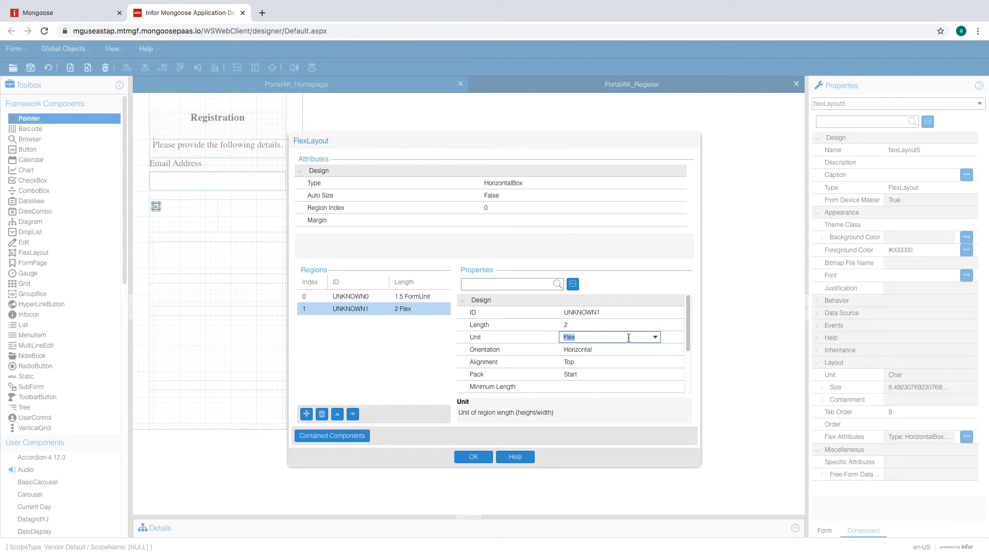
pyautogui.click(655, 337)
pyautogui.click(587, 346)
pyautogui.click(609, 326)
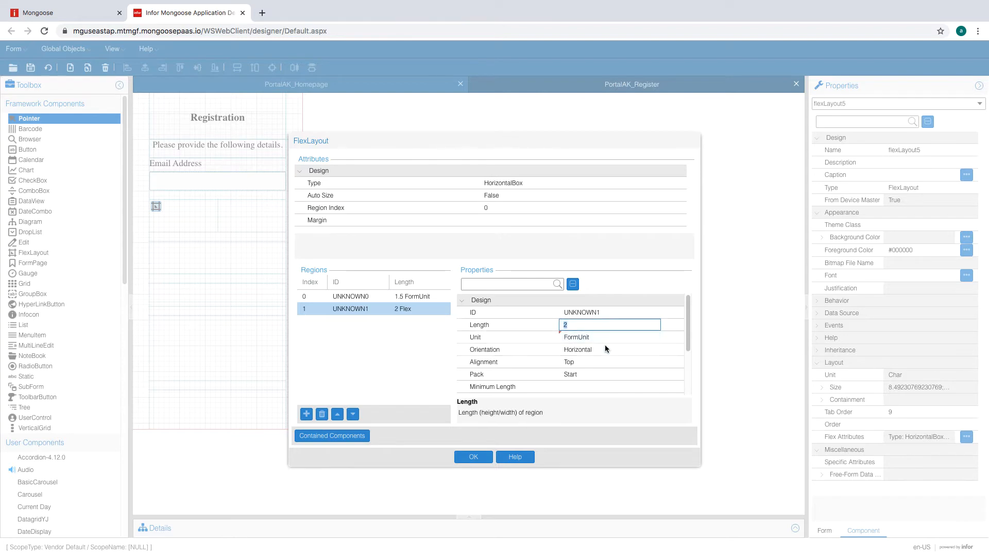
pyautogui.click(466, 457)
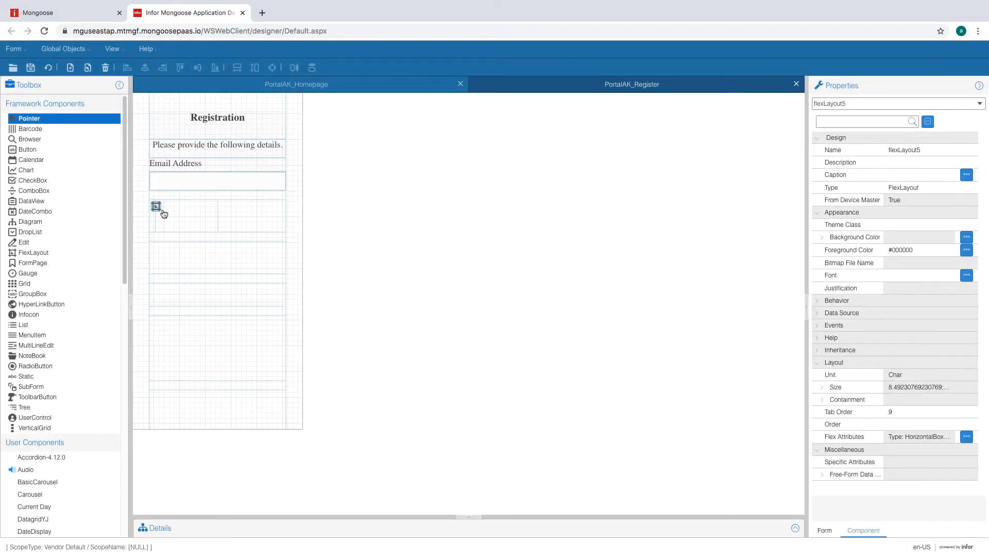
# - Change the flex layout's container type to VerticalBox
pyautogui.doubleClick(157, 206)
pyautogui.click(545, 184)
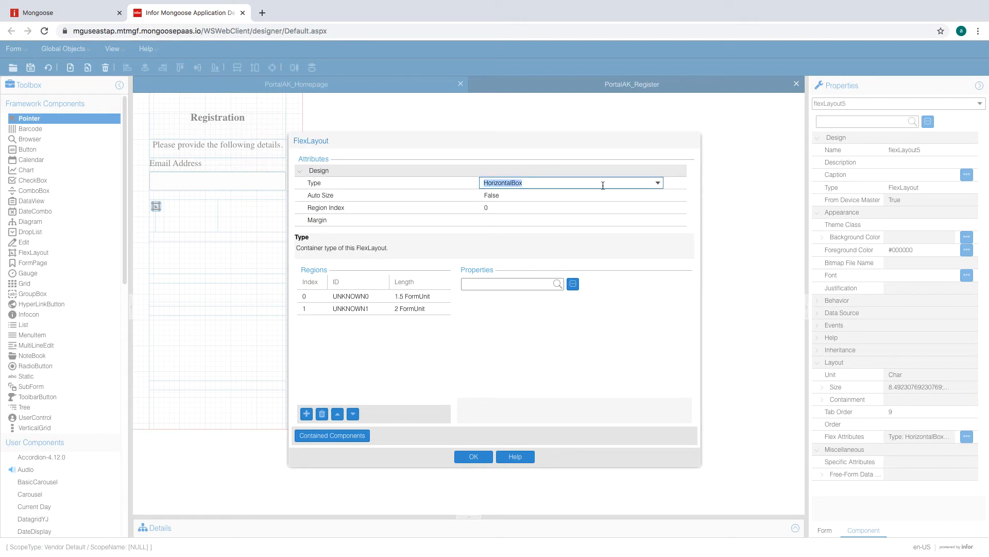
pyautogui.click(658, 184)
pyautogui.click(558, 208)
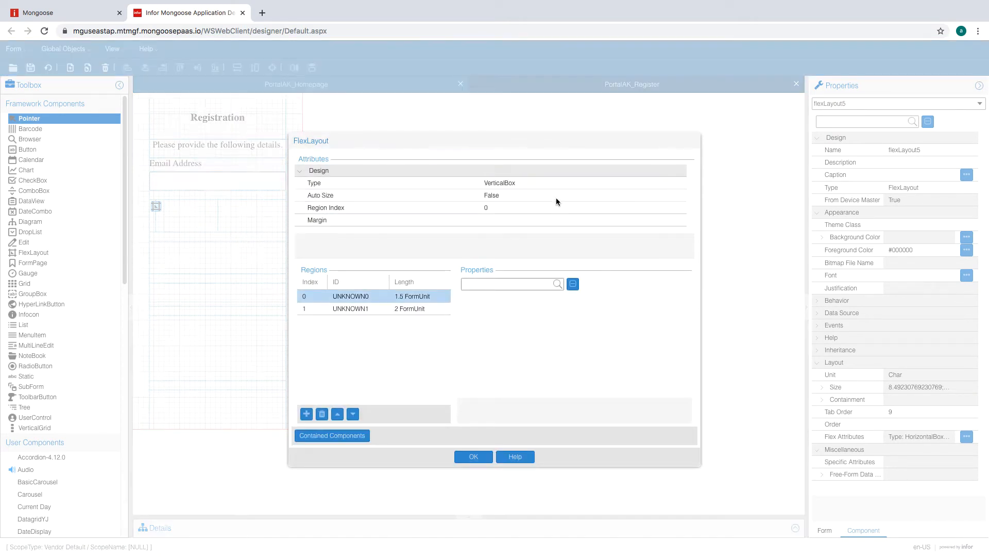
pyautogui.click(474, 456)
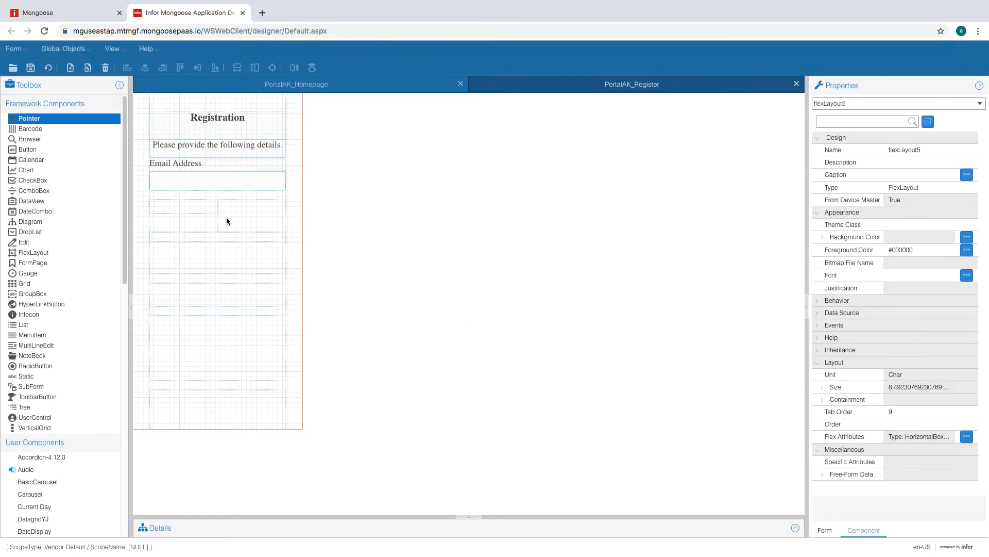
# - Make the nested flex layout in the right region a VerticalBox
pyautogui.click(240, 214)
pyautogui.click(225, 207)
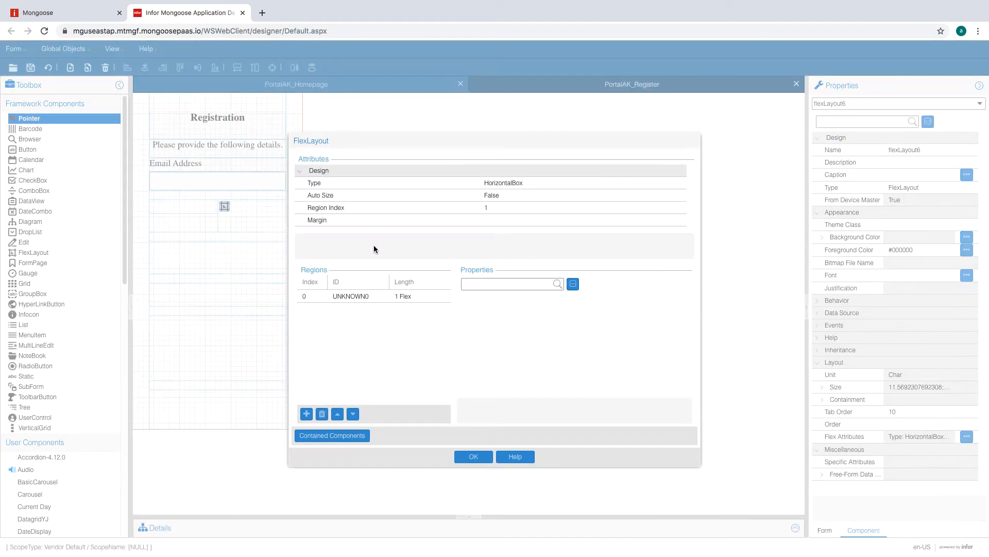
pyautogui.click(423, 296)
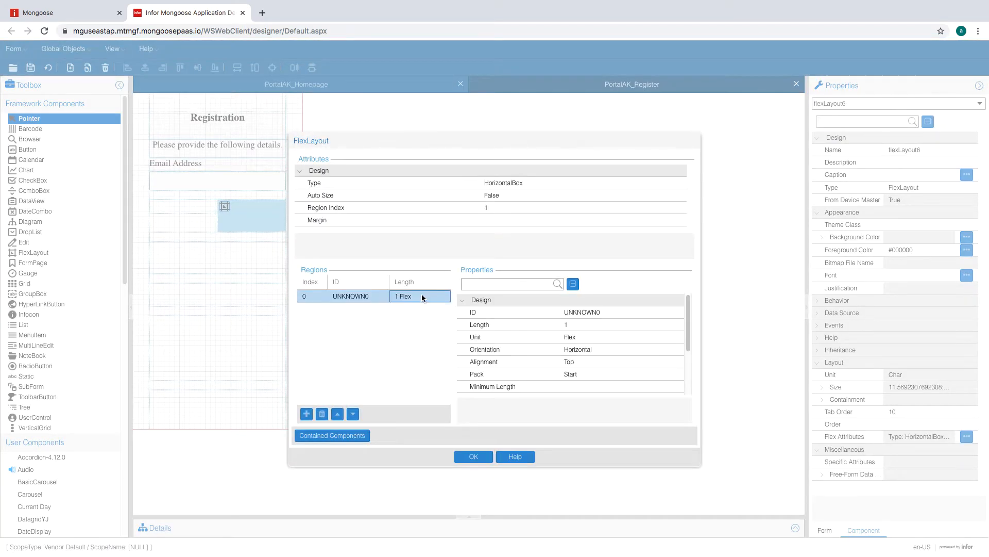
pyautogui.click(558, 183)
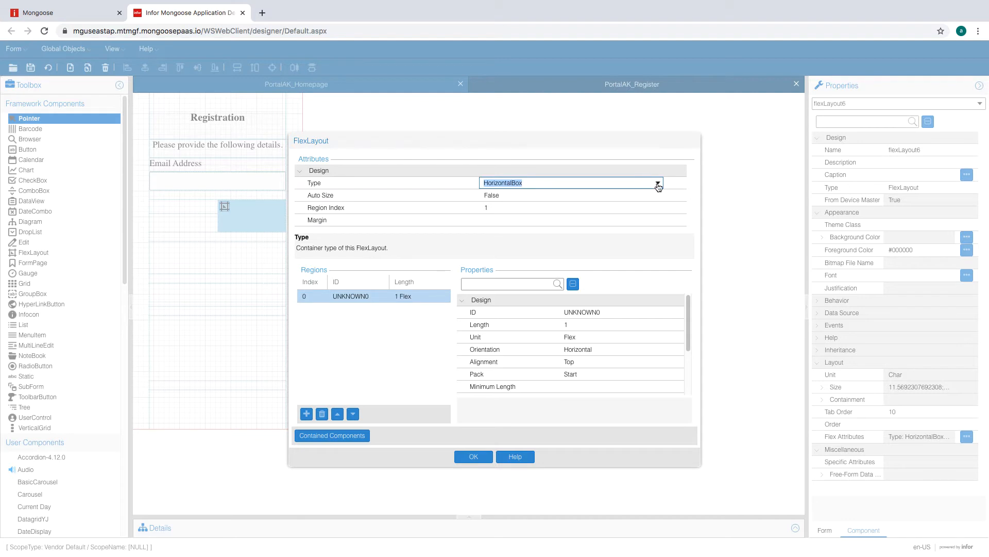
pyautogui.click(658, 185)
pyautogui.click(548, 204)
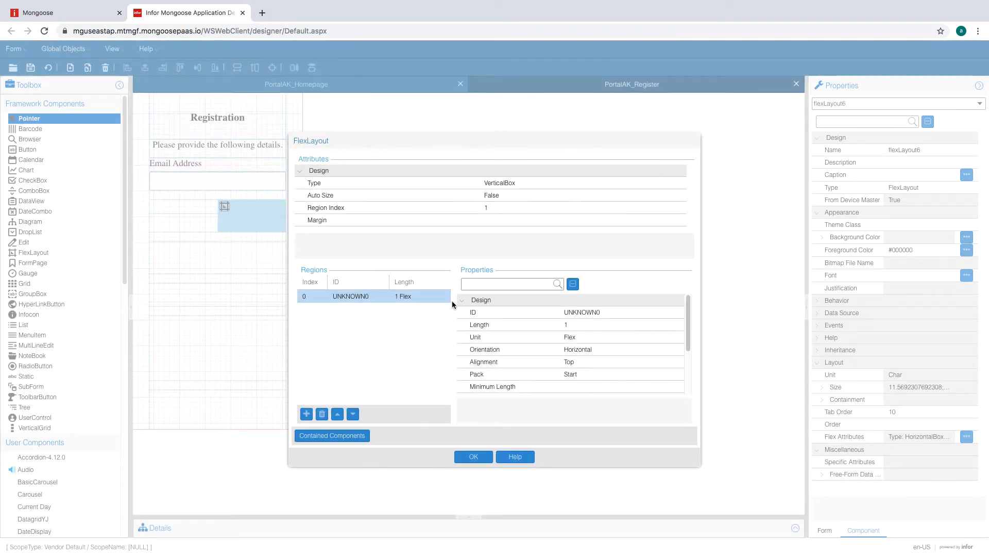
# - Add a second region to the nested layout and size the first region 1.5 FormUnit
pyautogui.click(306, 413)
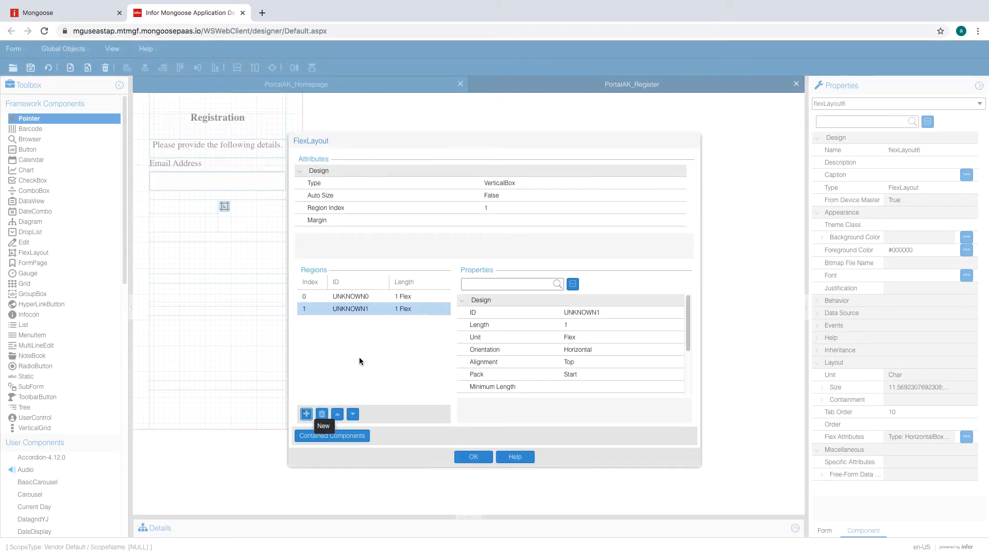
pyautogui.click(406, 295)
pyautogui.click(657, 338)
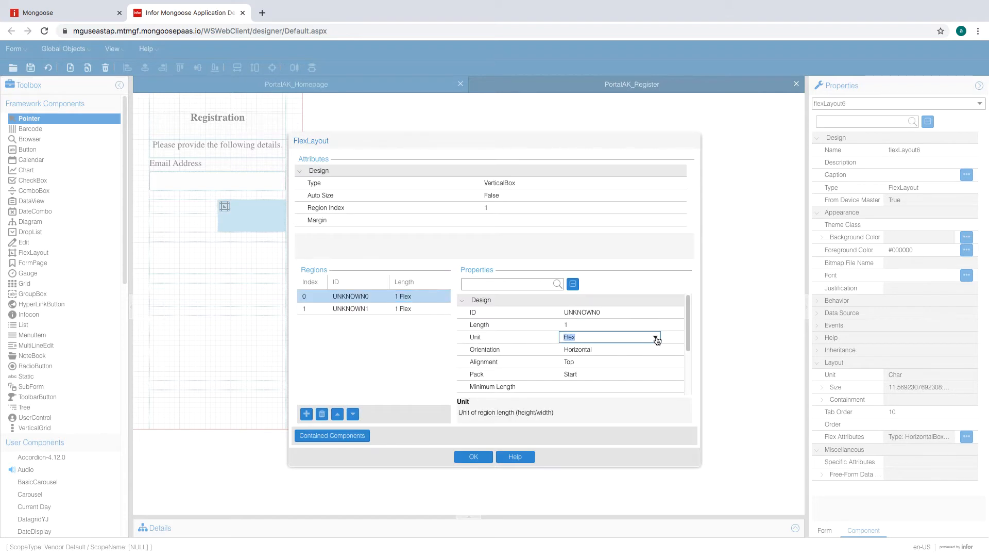
pyautogui.click(657, 338)
pyautogui.click(623, 348)
pyautogui.click(609, 345)
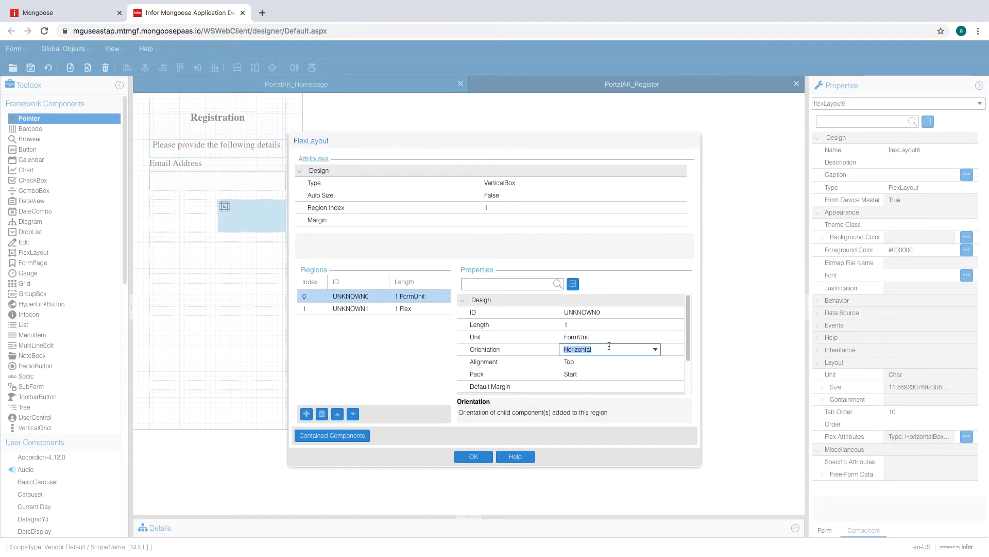
pyautogui.click(604, 324)
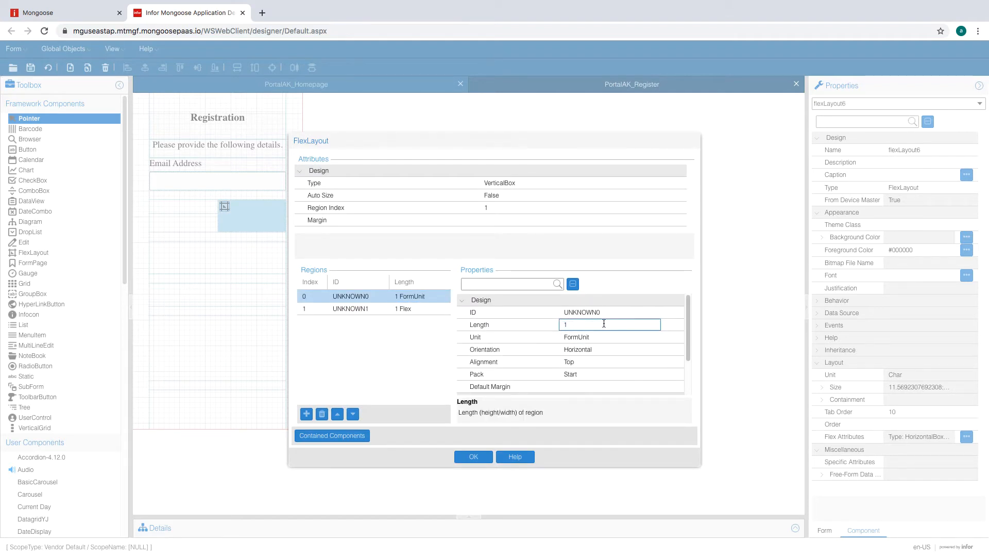
pyautogui.write('1.5')
pyautogui.click(426, 308)
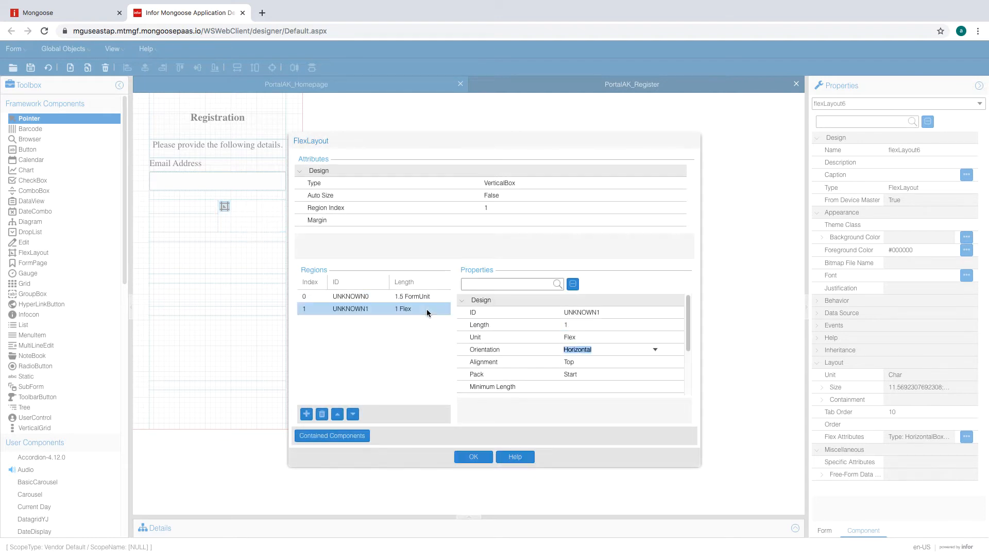
# - Size the nested layout's second region 2 in FormUnit
pyautogui.click(608, 328)
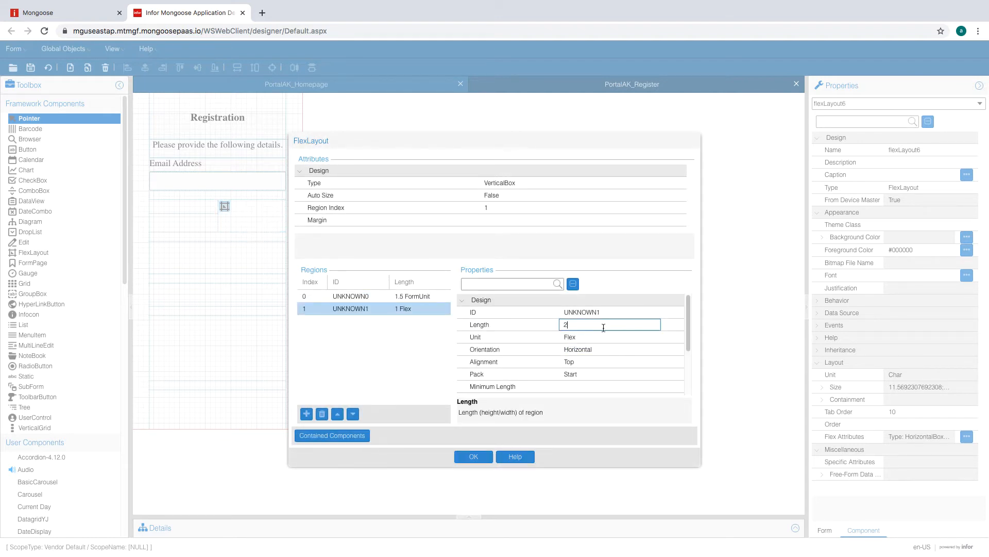
pyautogui.click(598, 336)
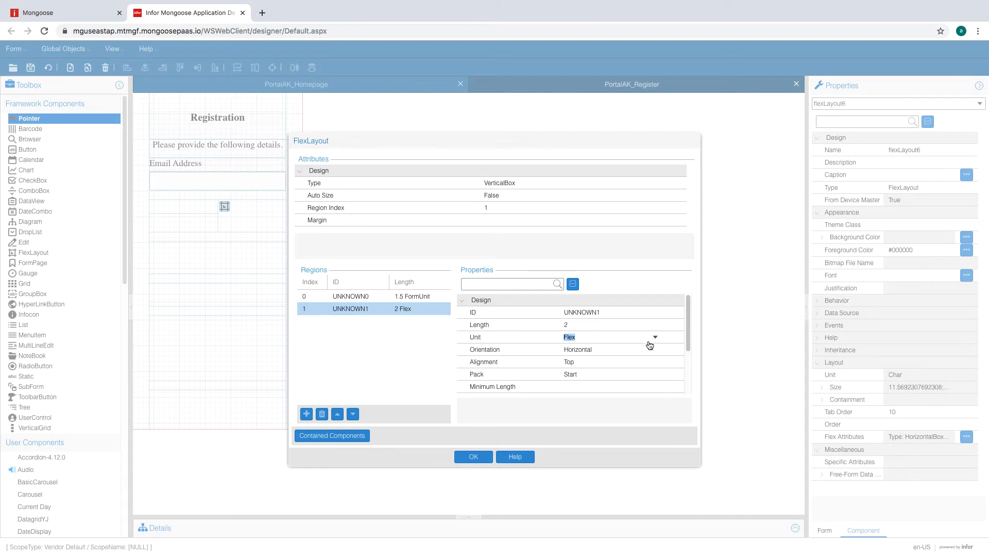
pyautogui.click(655, 337)
pyautogui.click(624, 348)
pyautogui.click(623, 351)
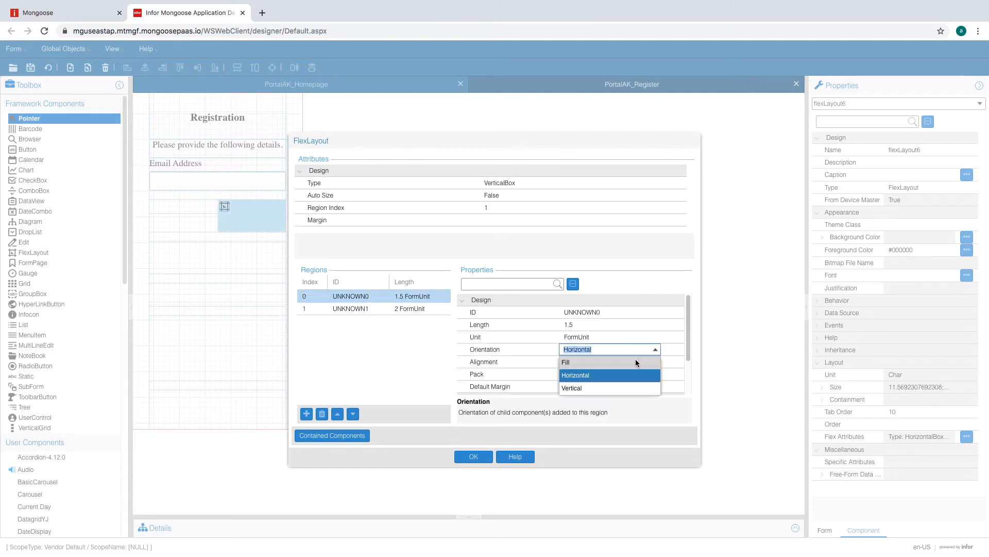
# - Set both nested regions' orientation to Fill and apply the changes
pyautogui.click(636, 359)
pyautogui.click(633, 339)
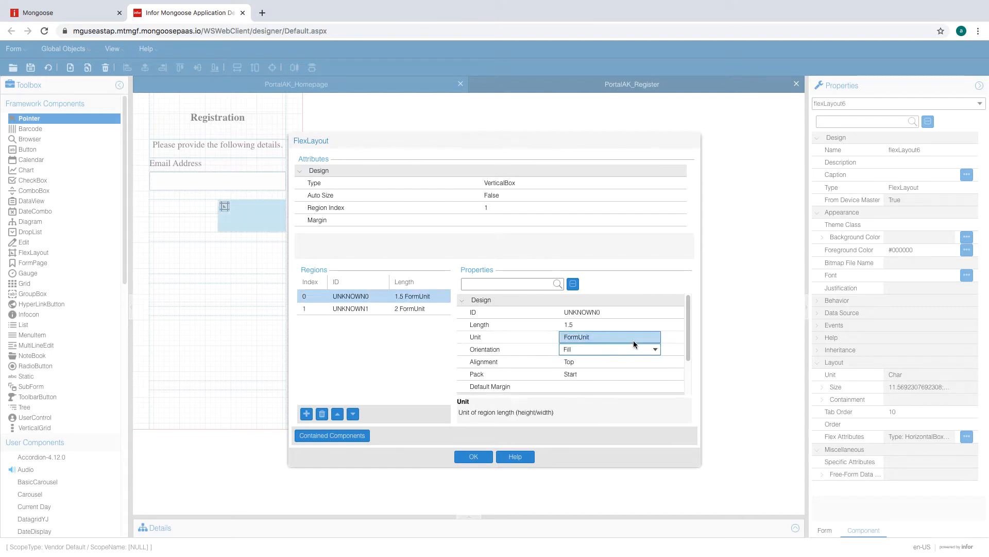
pyautogui.click(414, 309)
pyautogui.click(656, 349)
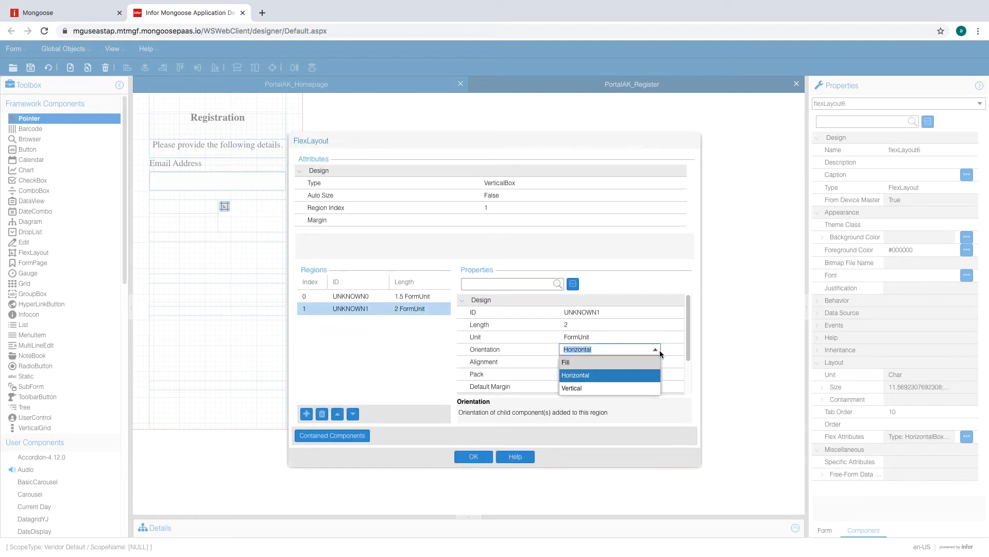
pyautogui.click(636, 359)
pyautogui.click(618, 337)
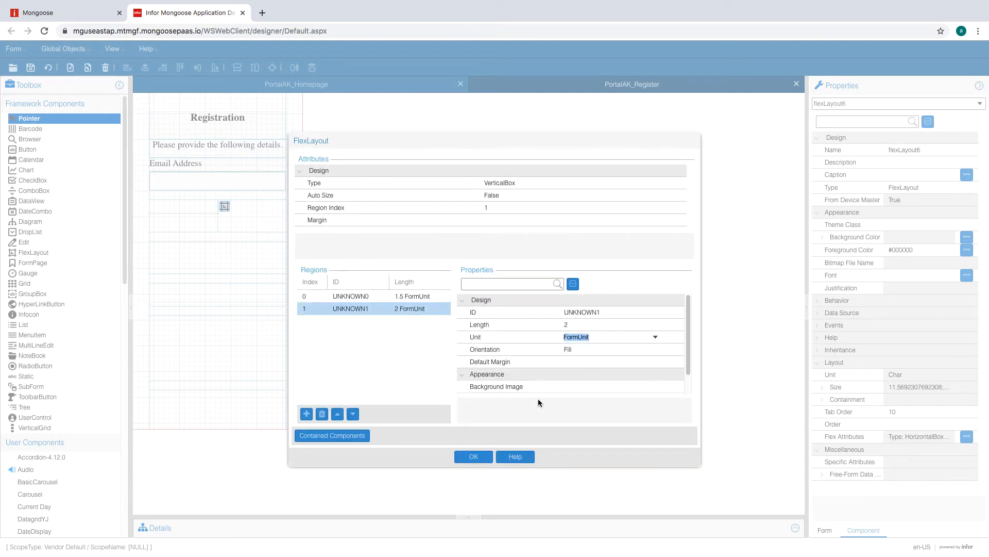
pyautogui.click(473, 456)
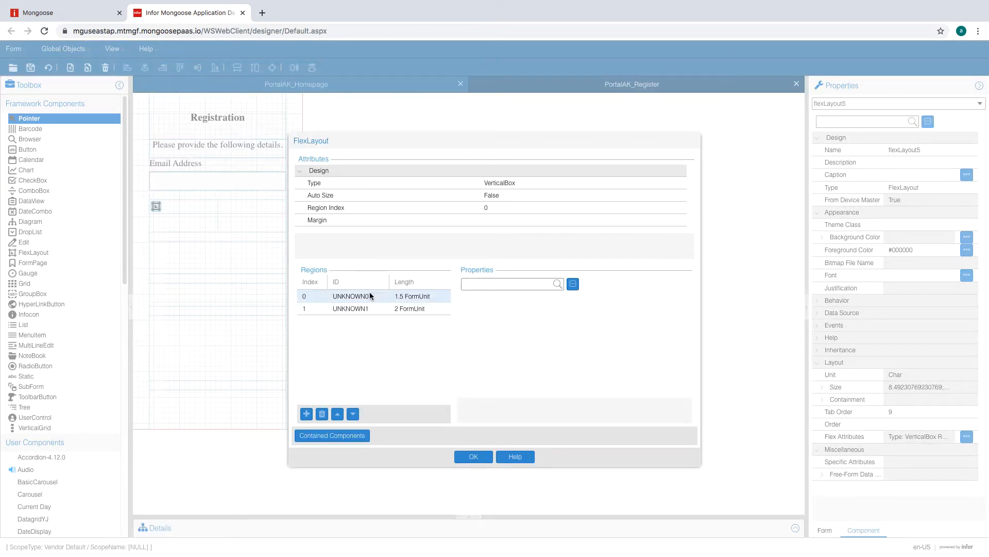
# - Set the outer layout's two region orientations to Fill and confirm the settings
pyautogui.click(370, 294)
pyautogui.click(616, 349)
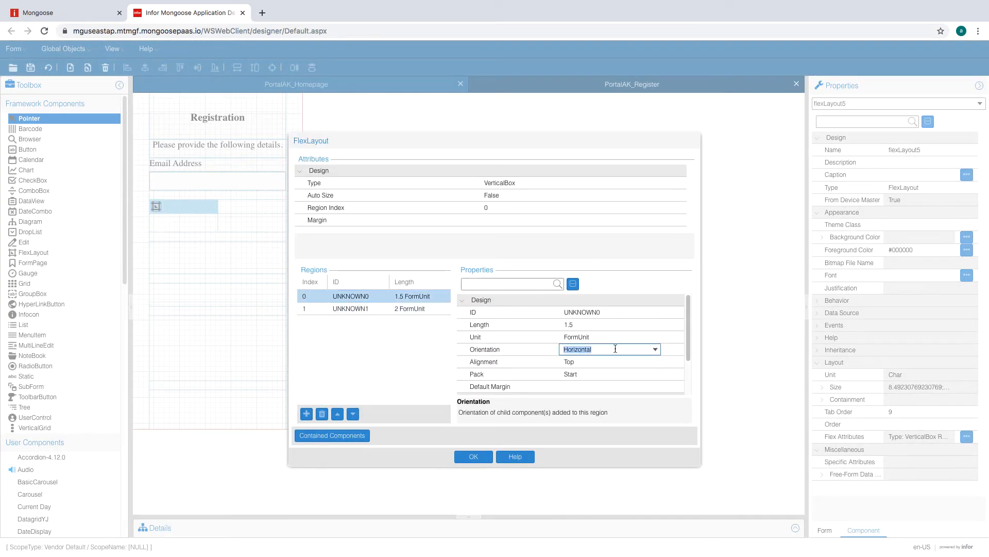
pyautogui.click(654, 351)
pyautogui.click(631, 360)
pyautogui.click(438, 310)
pyautogui.click(608, 348)
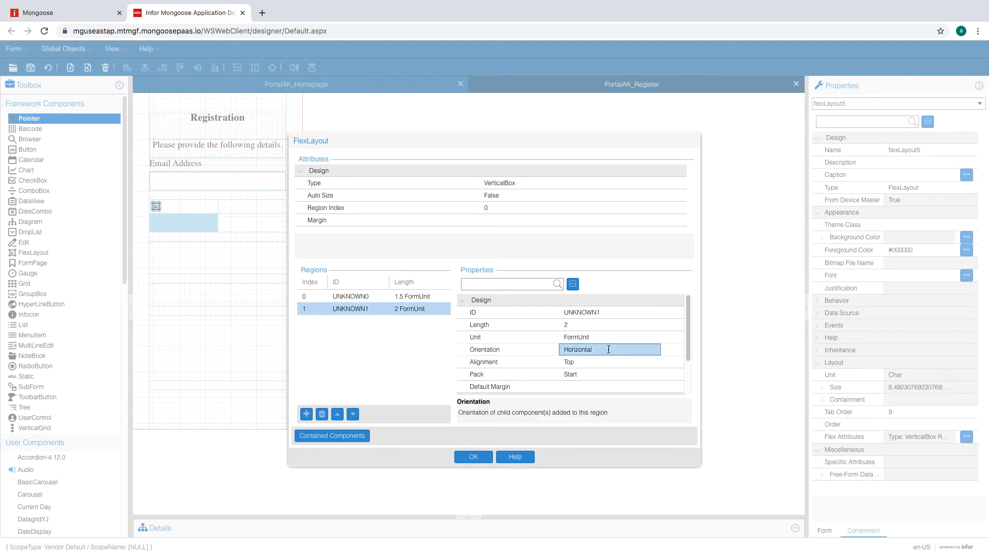
pyautogui.click(656, 350)
pyautogui.click(631, 360)
pyautogui.click(472, 454)
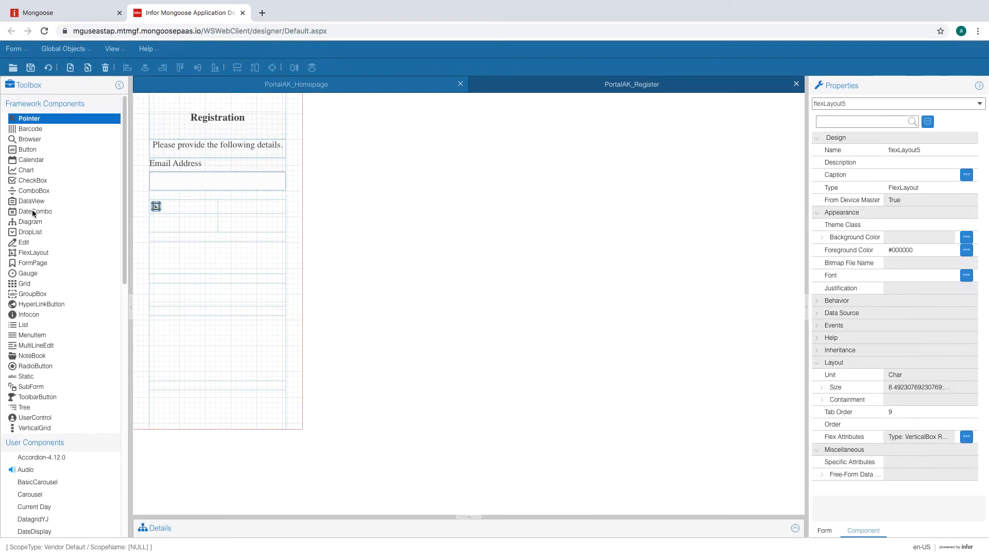
# - Draw two static labels side by side in the row under Email Address
pyautogui.click(27, 376)
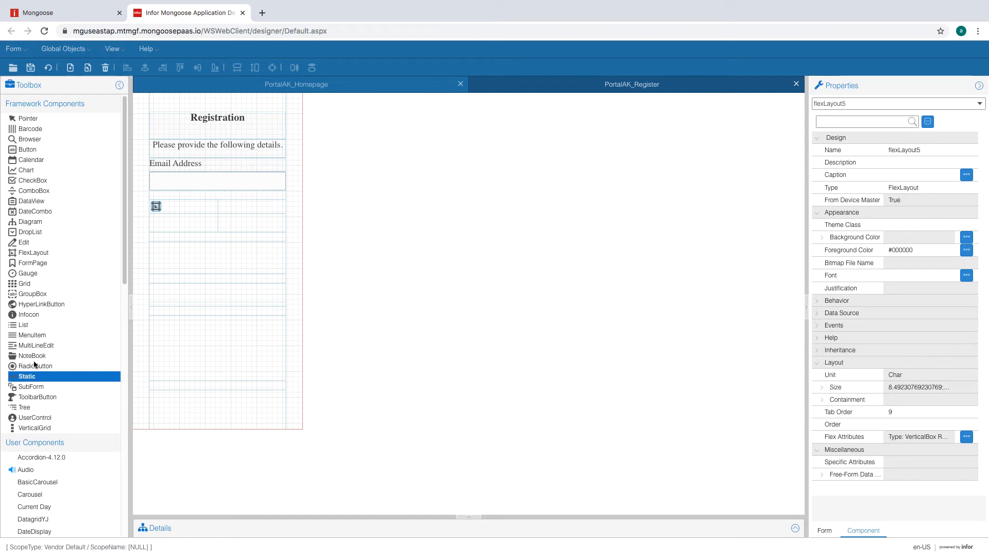
pyautogui.moveTo(167, 205); pyautogui.dragTo(210, 211)
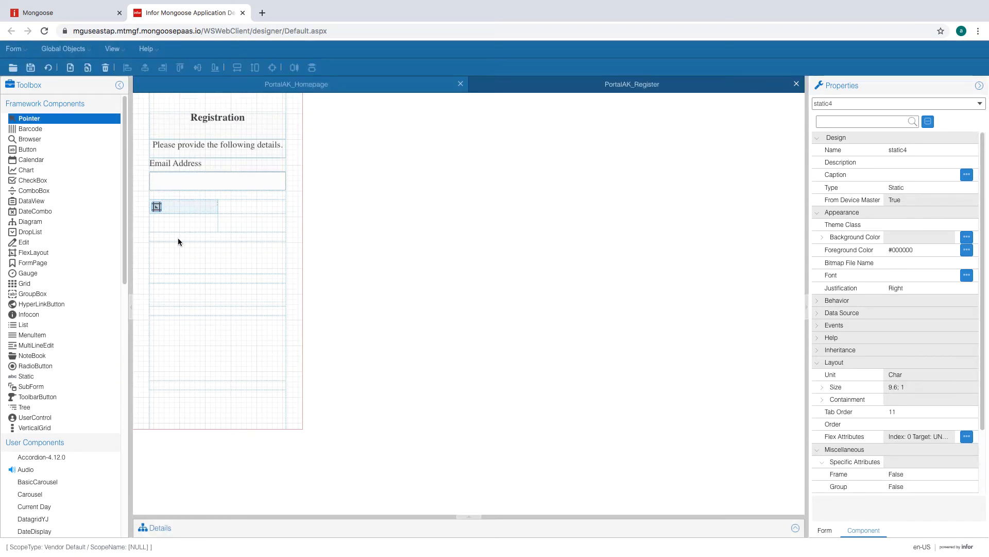
pyautogui.click(26, 377)
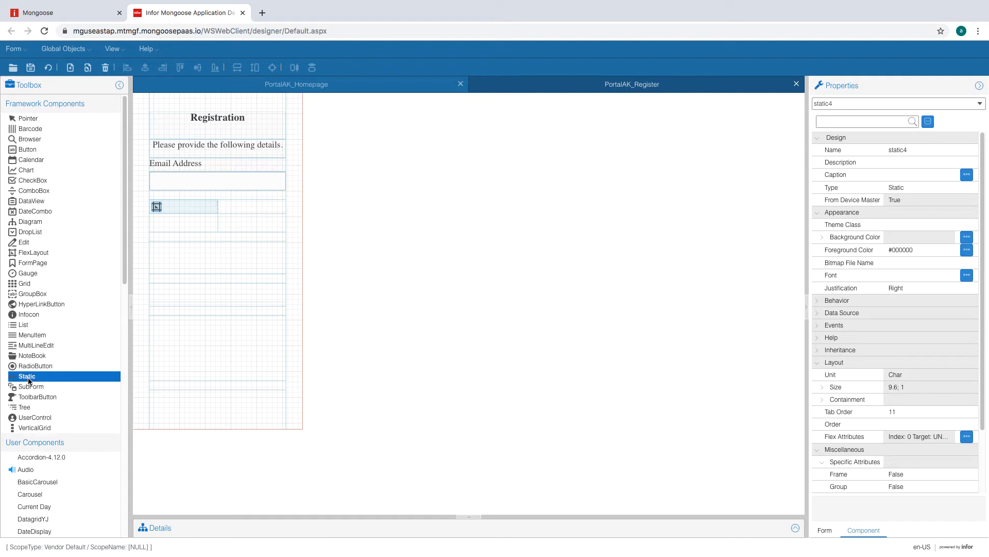
pyautogui.moveTo(227, 202); pyautogui.dragTo(258, 220)
# - Set No Colon to True on the first new label
pyautogui.click(205, 206)
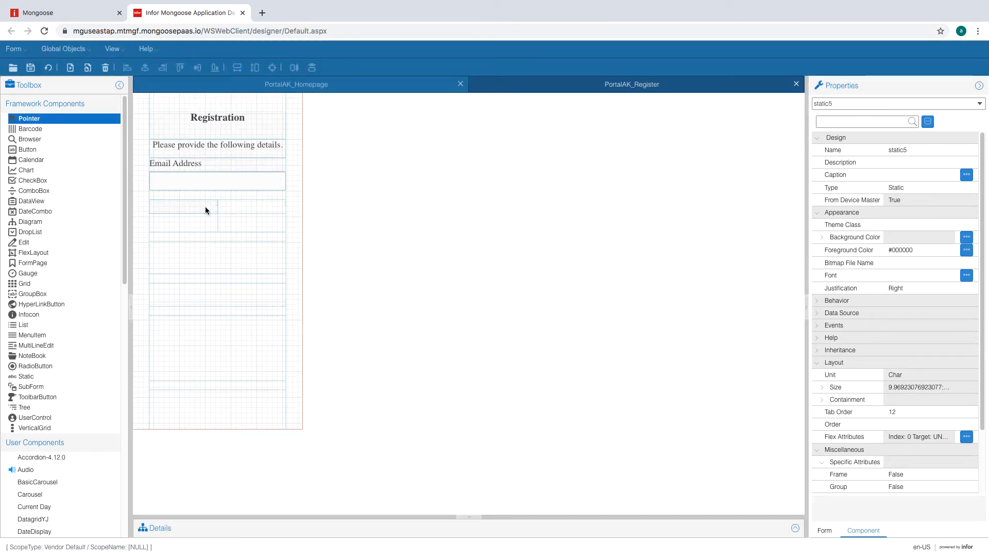
pyautogui.scroll(-3, 912, 436)
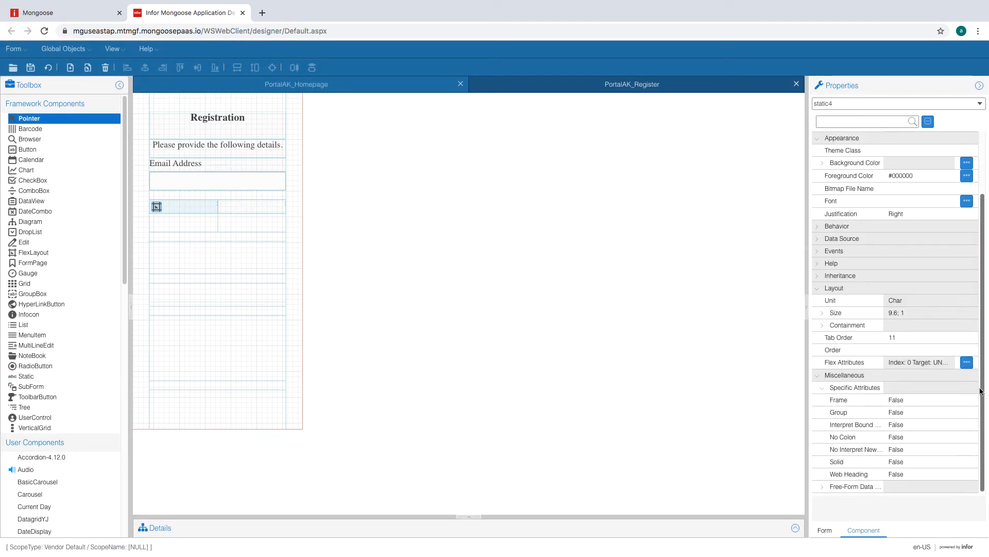
pyautogui.click(919, 437)
pyautogui.click(922, 437)
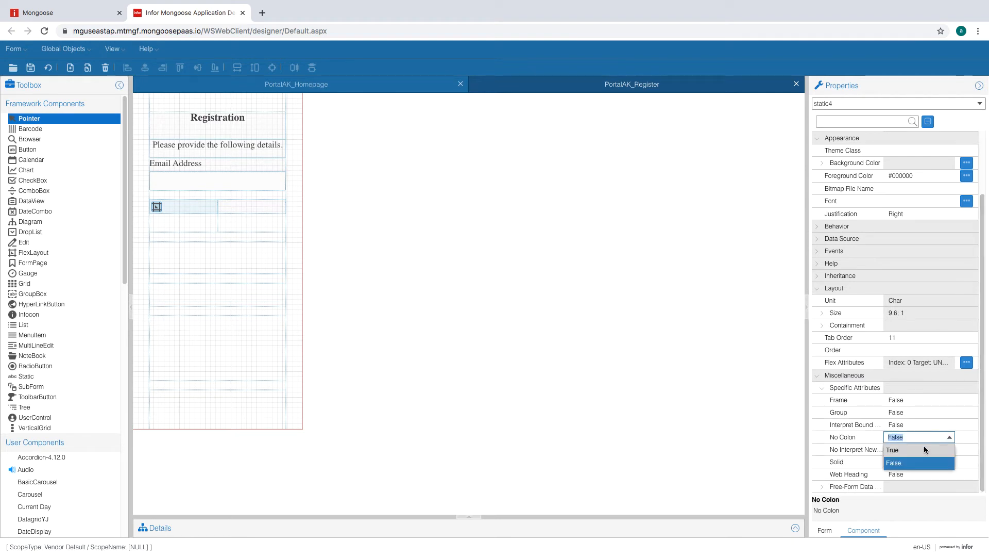
pyautogui.click(923, 446)
pyautogui.click(912, 425)
# - Set No Colon to True on the second new label
pyautogui.click(231, 206)
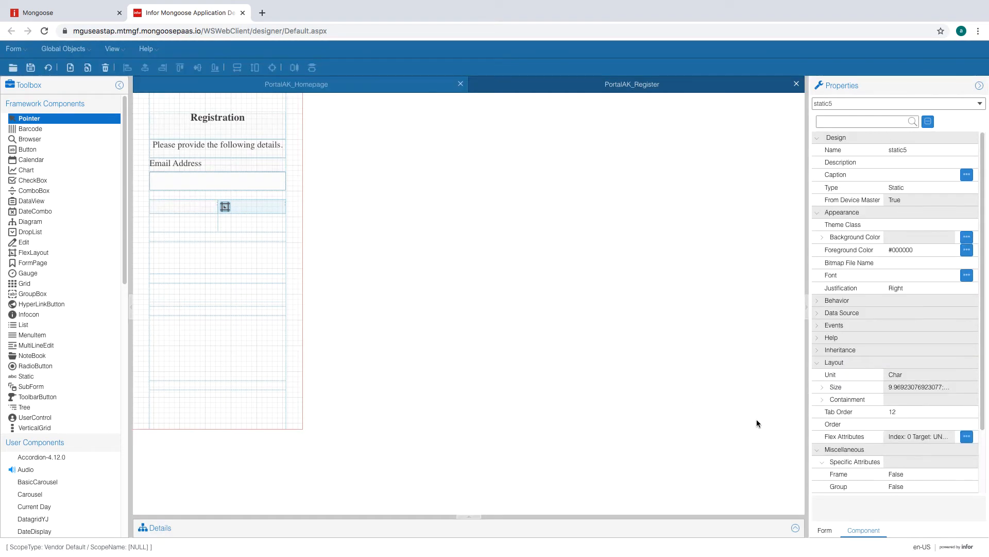
pyautogui.scroll(-3, 899, 476)
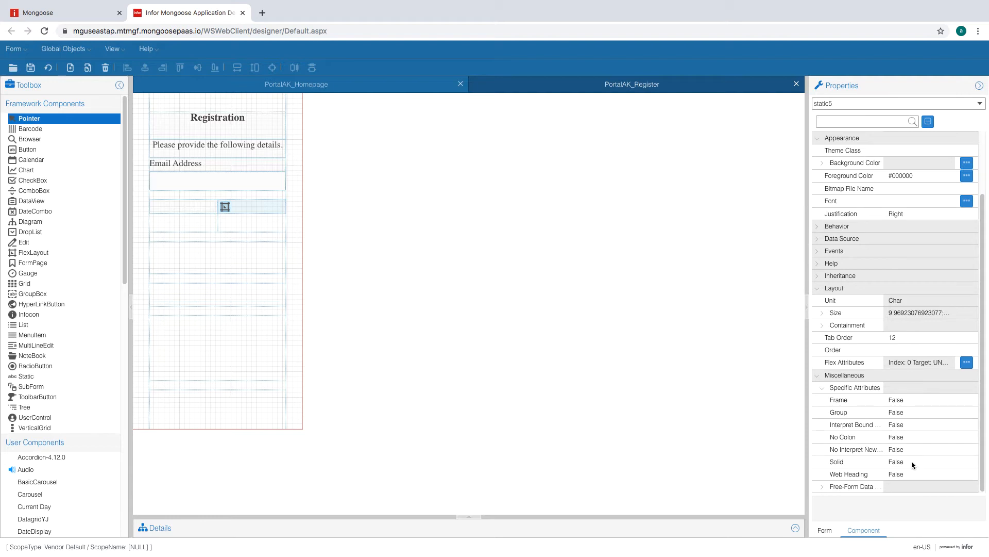
pyautogui.click(911, 437)
pyautogui.click(946, 436)
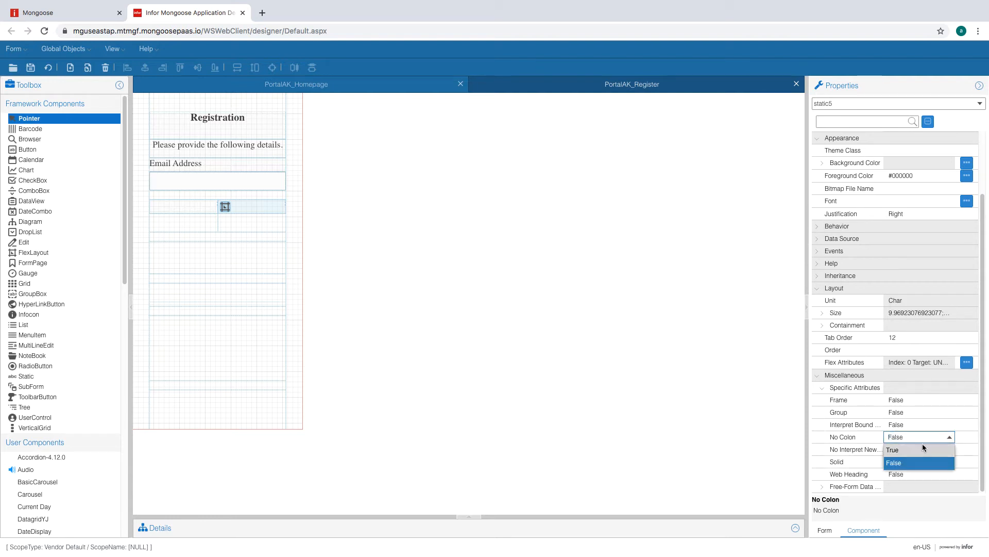
pyautogui.click(923, 445)
pyautogui.click(906, 415)
pyautogui.click(906, 425)
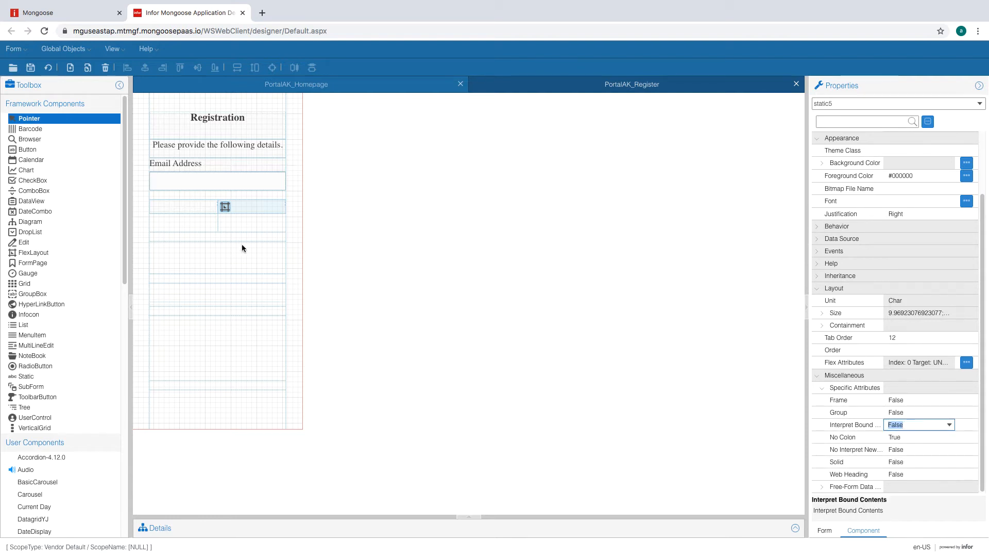
pyautogui.click(195, 206)
# - Caption static5 'Last Name' and static4 'First Name', then refresh the form
pyautogui.click(902, 170)
pyautogui.write('L')
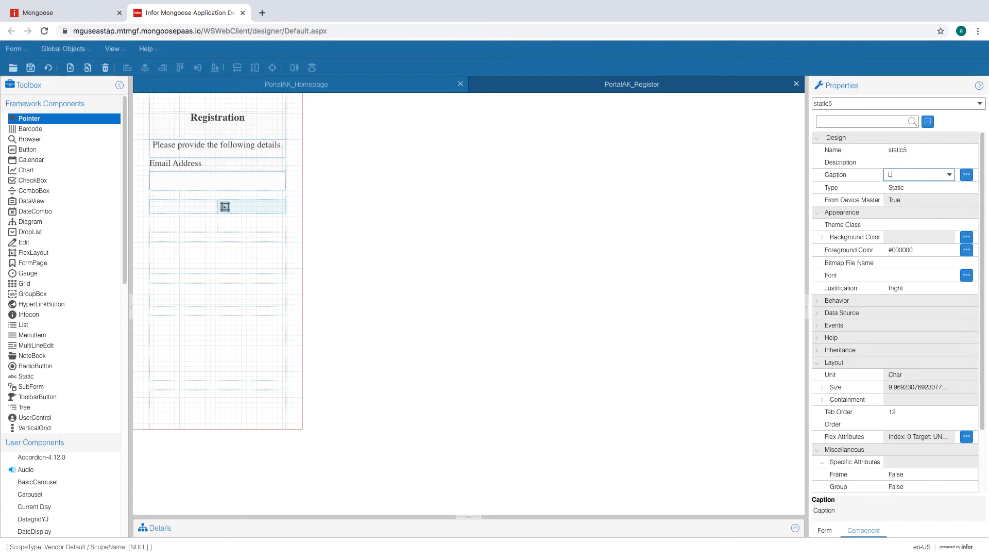
pyautogui.write('ast Name')
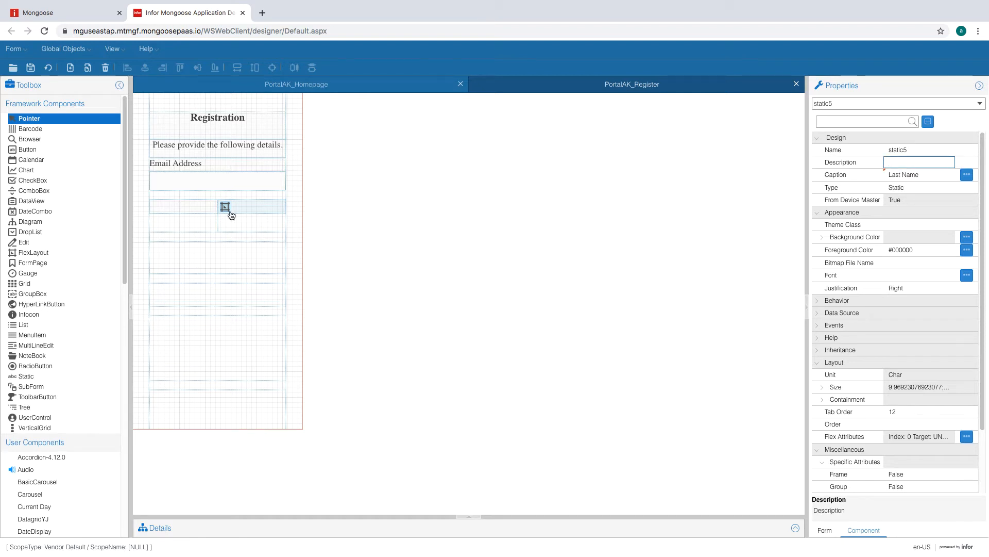
pyautogui.click(196, 206)
pyautogui.click(905, 175)
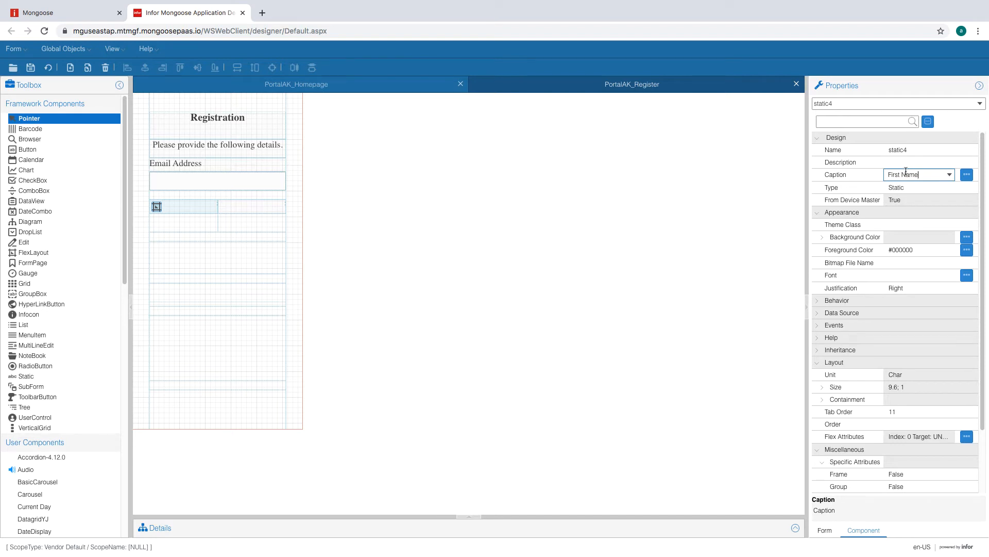
pyautogui.hotkey('shift', 'Tab')
pyautogui.click(921, 178)
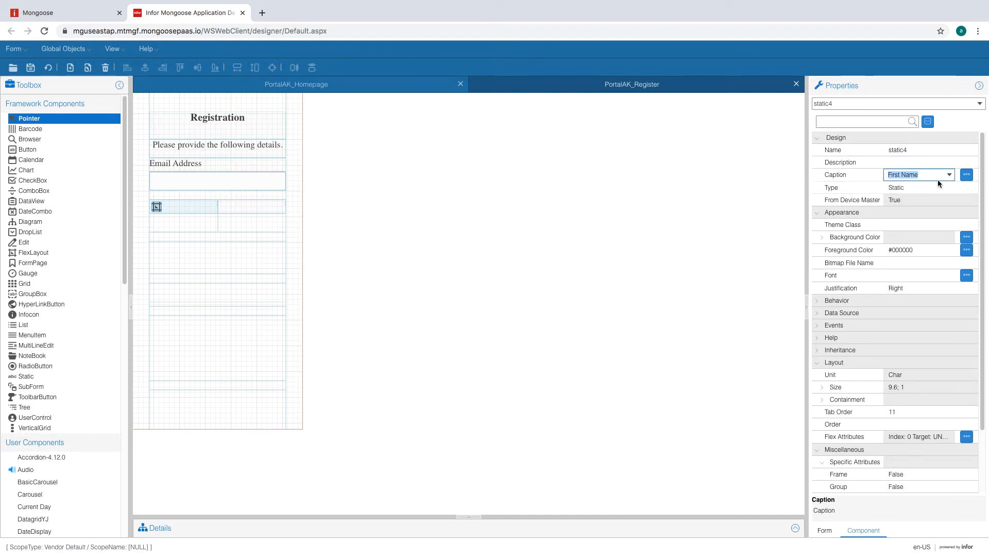
pyautogui.click(47, 64)
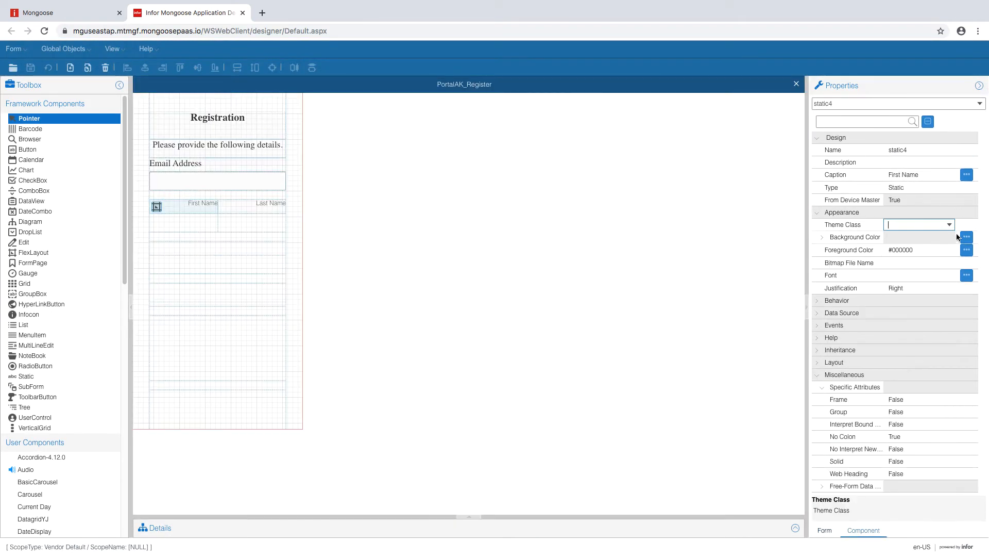
# - Give the First Name label the BlackLabel theme class and Left justification
pyautogui.click(949, 226)
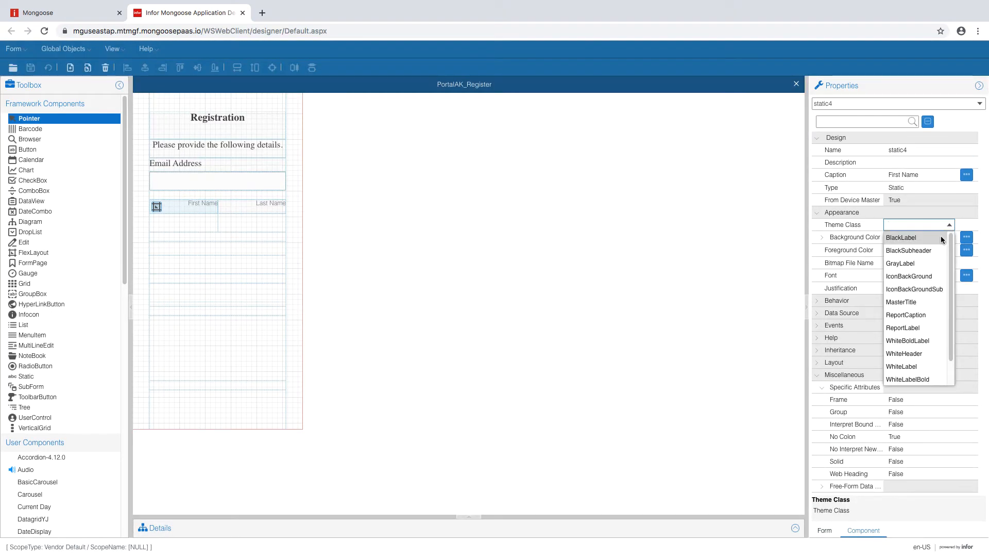
pyautogui.click(941, 238)
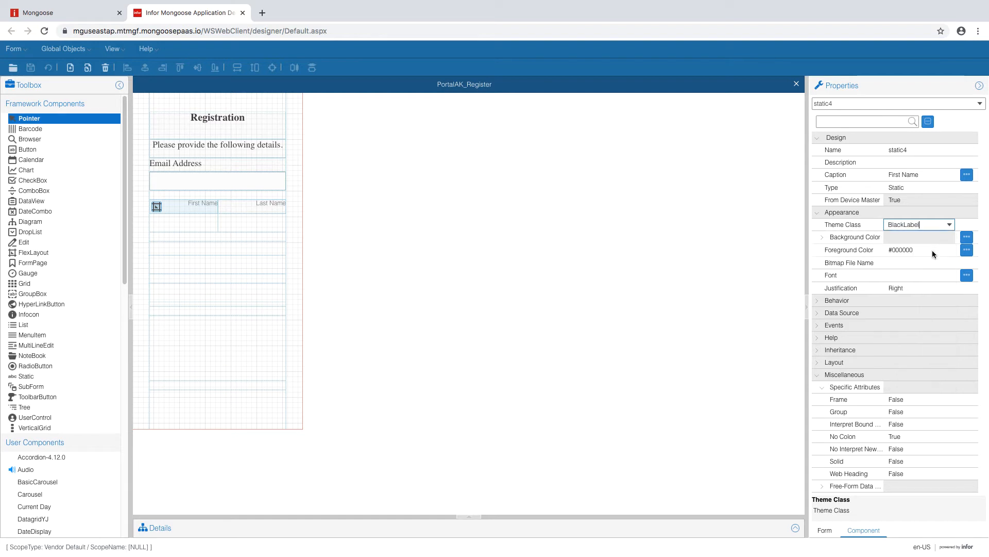
pyautogui.click(926, 287)
pyautogui.click(949, 288)
pyautogui.click(924, 324)
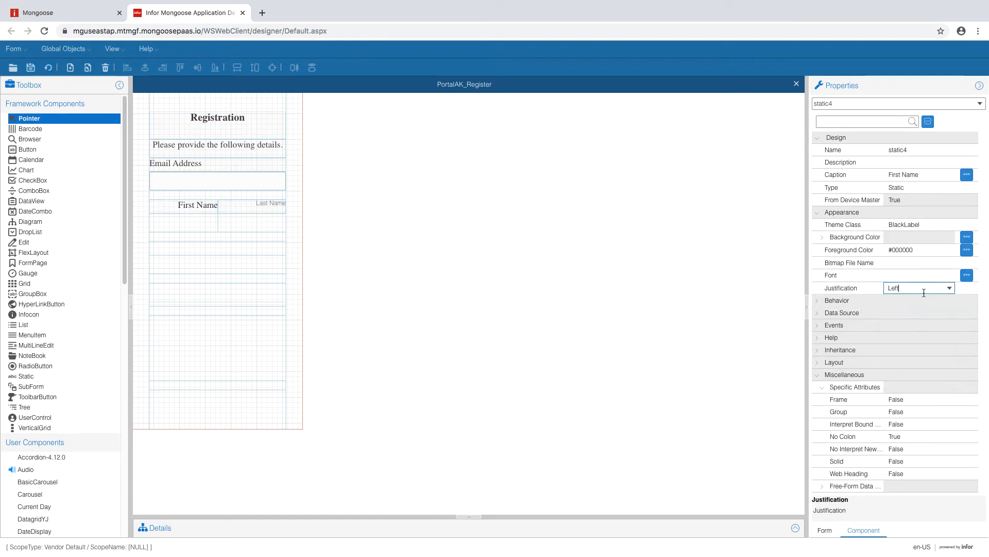
pyautogui.click(920, 275)
# - Give the Last Name label the BlackLabel theme class and Left justification
pyautogui.click(272, 206)
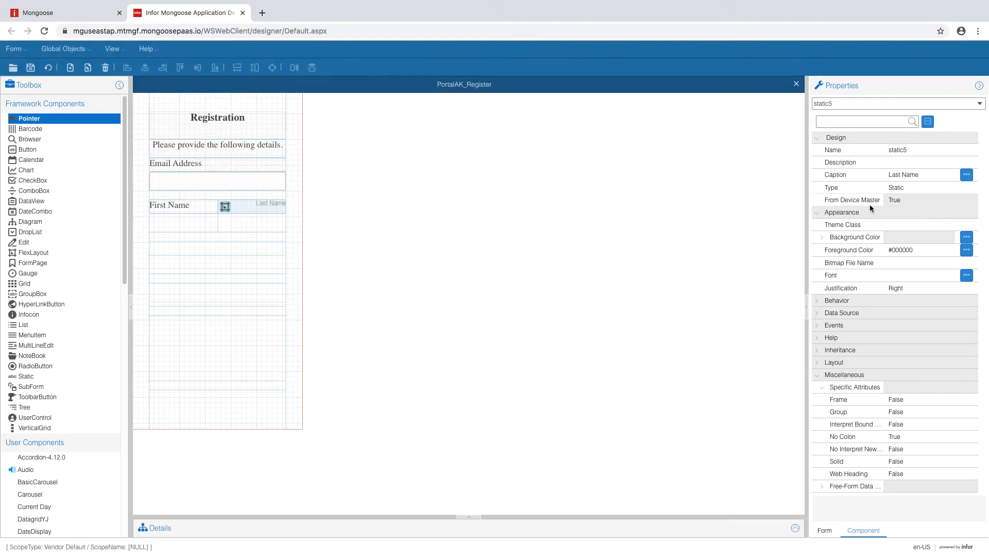
pyautogui.click(928, 224)
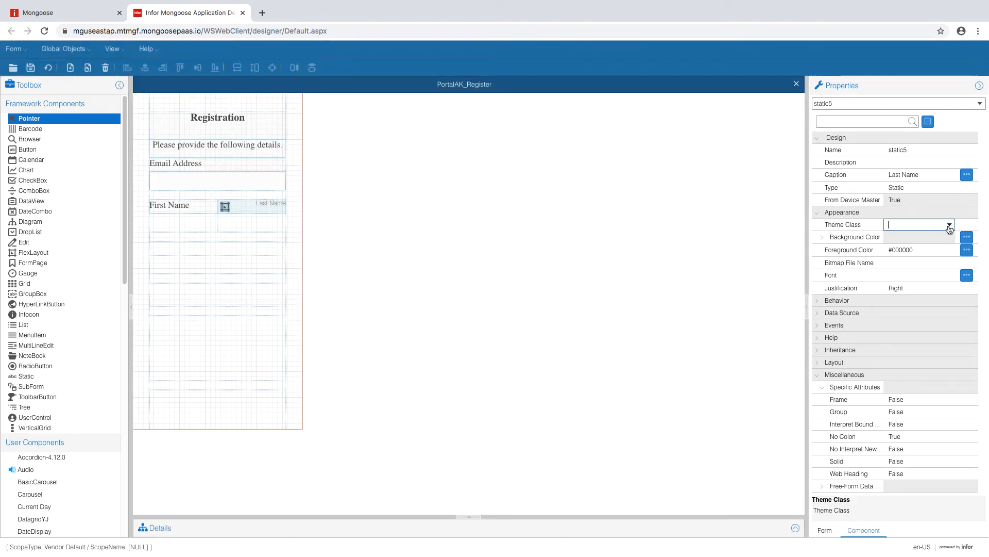
pyautogui.click(949, 225)
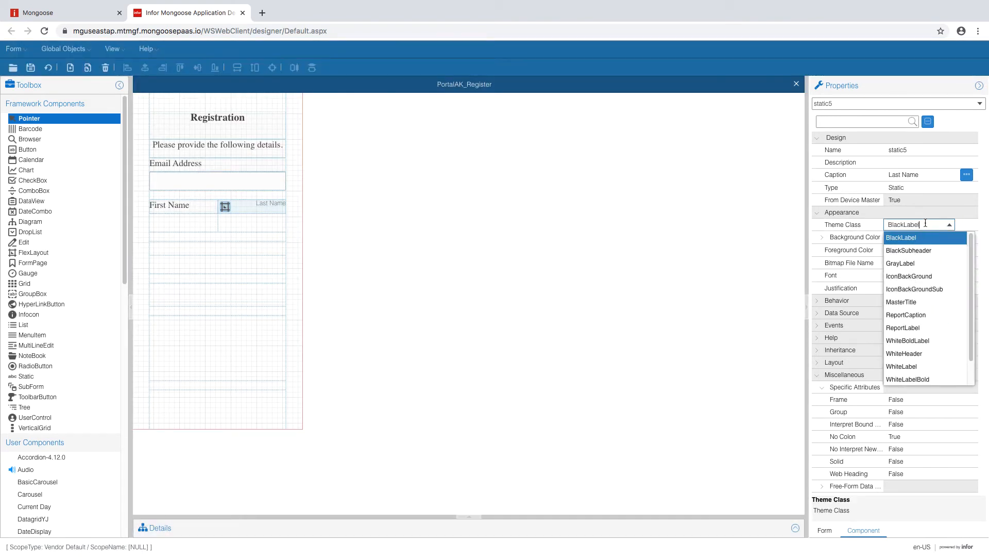
pyautogui.click(948, 221)
pyautogui.click(914, 288)
pyautogui.click(949, 288)
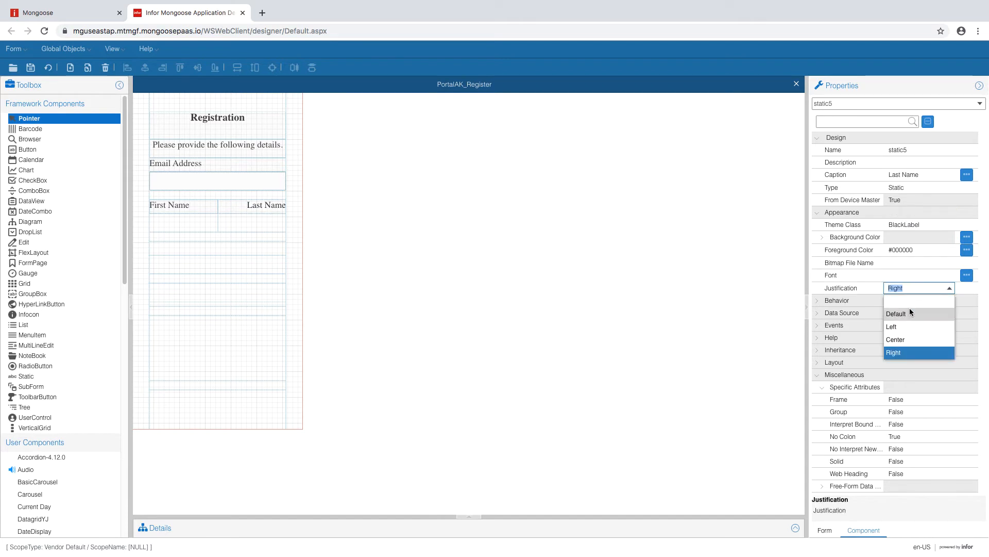
pyautogui.click(907, 326)
pyautogui.click(908, 263)
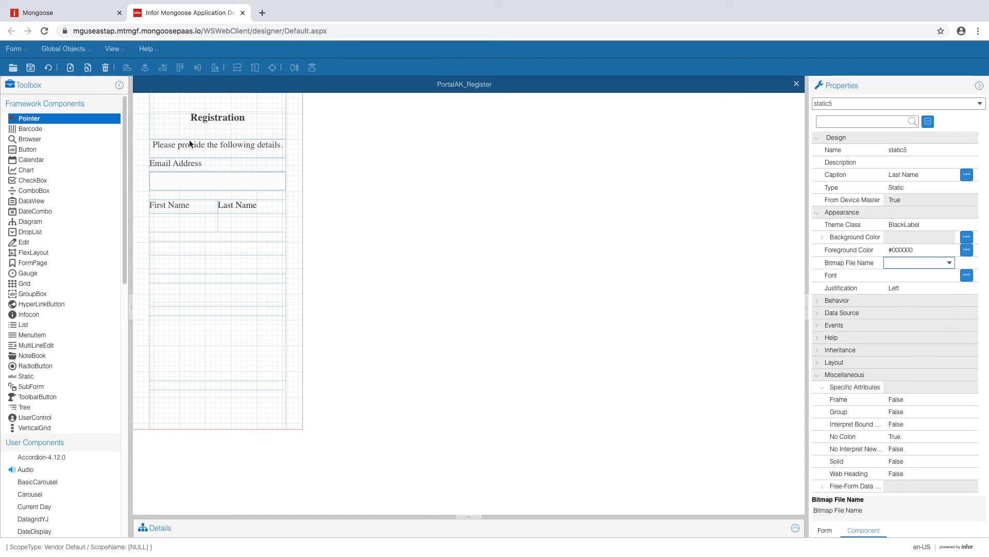
pyautogui.click(63, 48)
# - Open the ACME theme's style editor and locate the BlackLabel static style
pyautogui.click(92, 175)
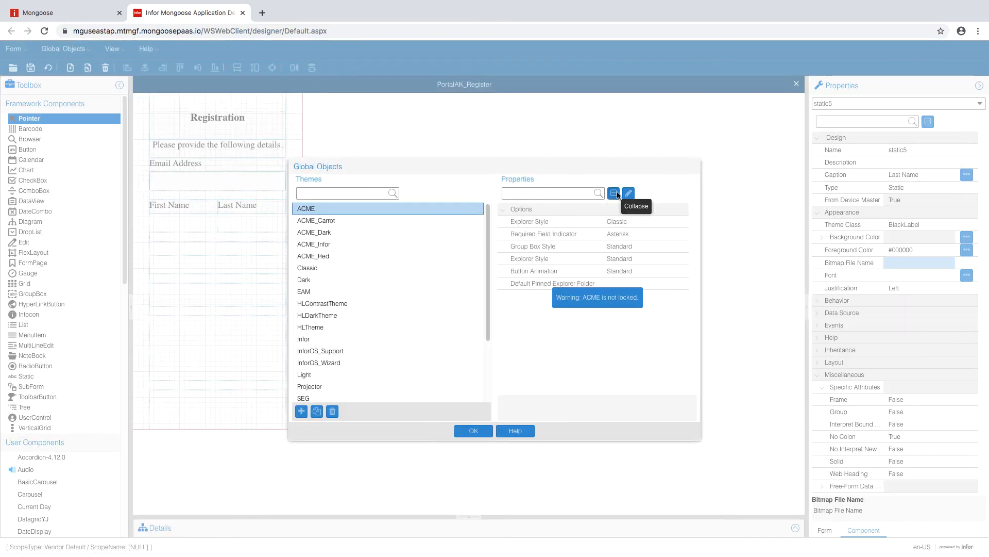
pyautogui.click(628, 193)
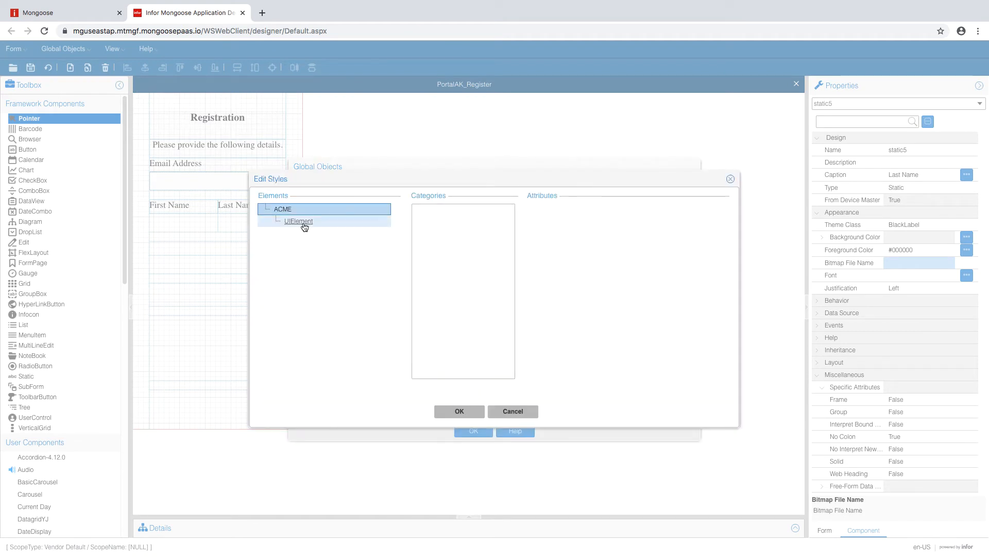
pyautogui.click(304, 222)
pyautogui.click(302, 244)
pyautogui.click(328, 256)
pyautogui.scroll(-1, 338, 345)
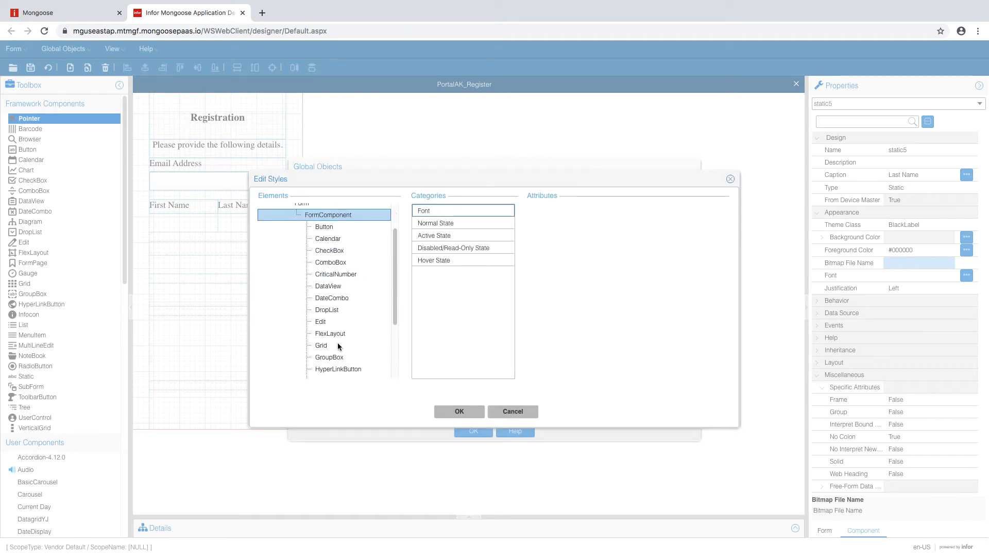
pyautogui.scroll(-2, 338, 345)
pyautogui.click(330, 355)
pyautogui.scroll(-1, 350, 340)
pyautogui.click(356, 321)
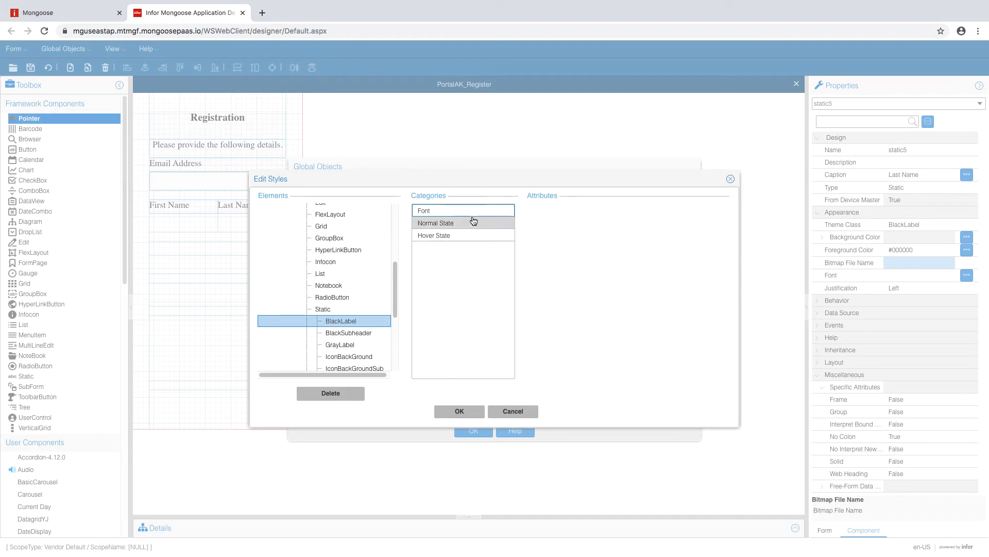
# - Review BlackLabel's font, normal and hover state settings, then close both dialogs
pyautogui.click(473, 210)
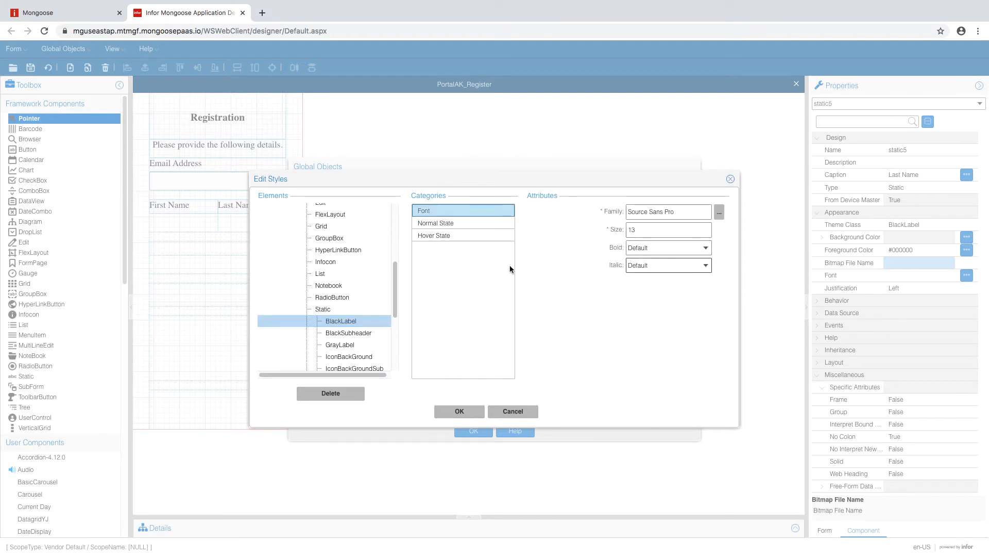
pyautogui.click(500, 223)
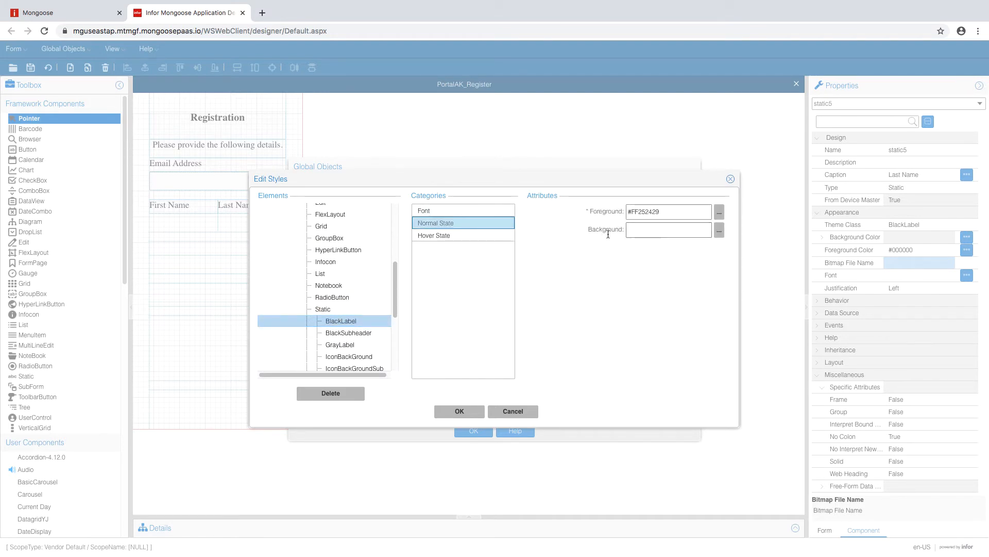
pyautogui.click(487, 238)
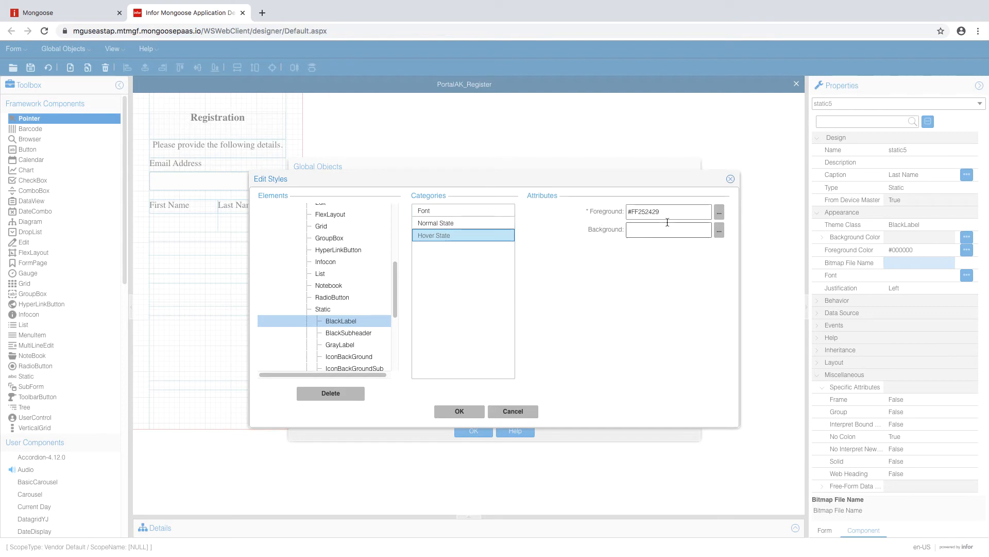
pyautogui.click(481, 223)
pyautogui.click(453, 210)
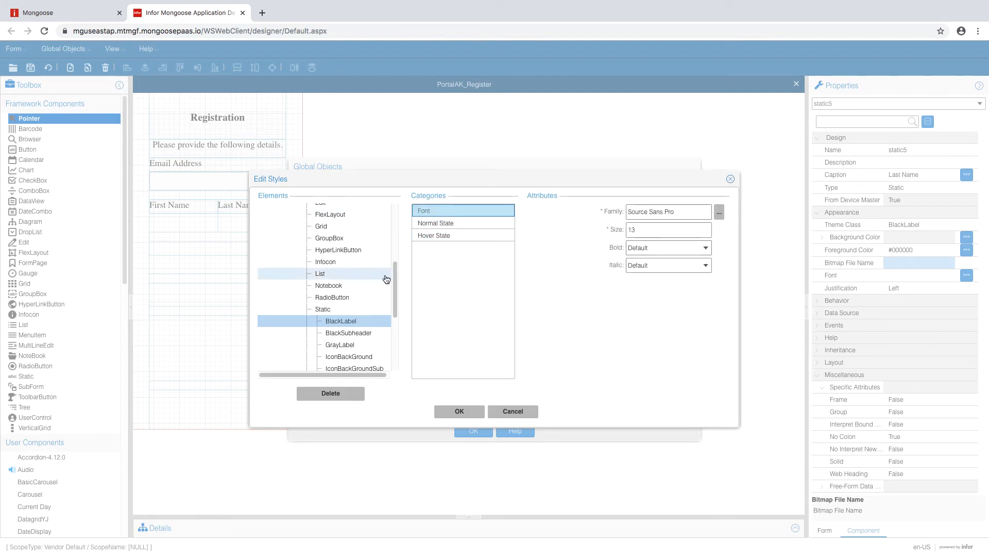
pyautogui.click(459, 411)
pyautogui.click(473, 431)
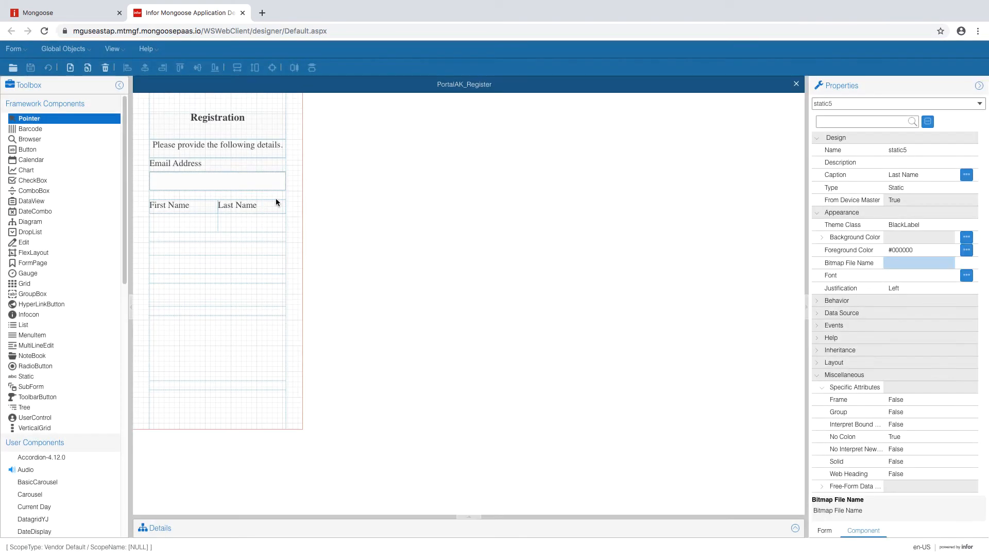
# - Place edit boxes under the First Name and Last Name labels
pyautogui.click(196, 225)
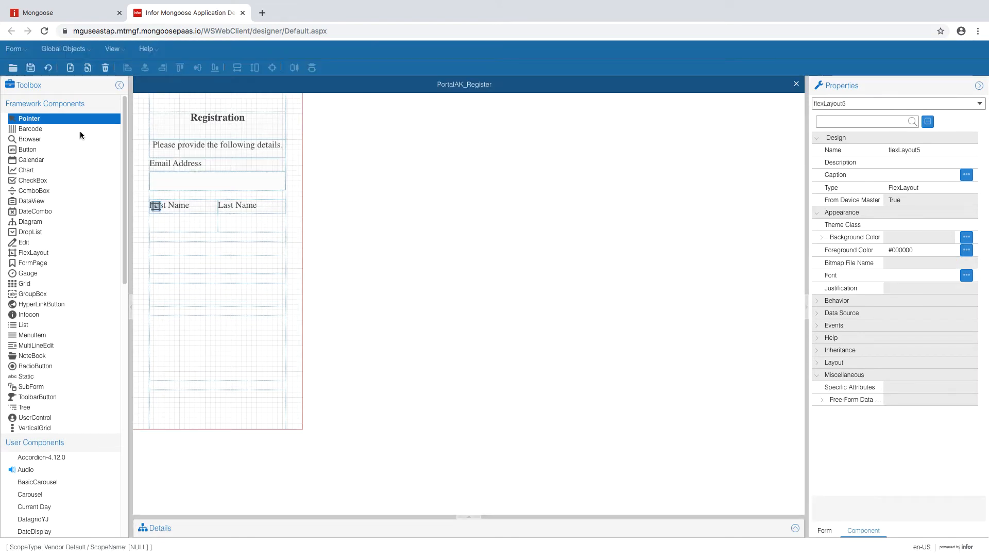
pyautogui.click(35, 245)
pyautogui.click(204, 229)
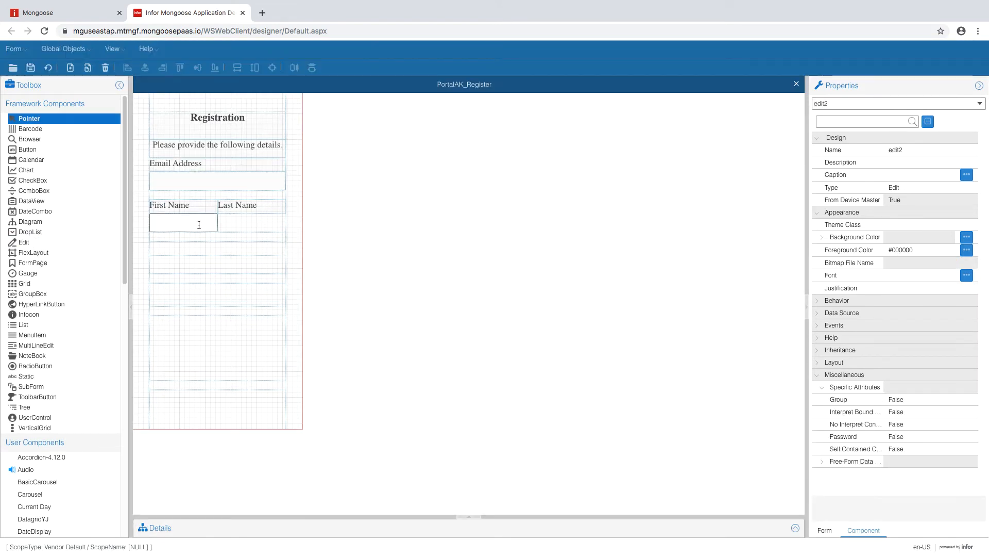
pyautogui.click(62, 242)
pyautogui.click(270, 228)
# - Give both new edit boxes the AcmeEdit theme class
pyautogui.click(211, 229)
pyautogui.click(933, 224)
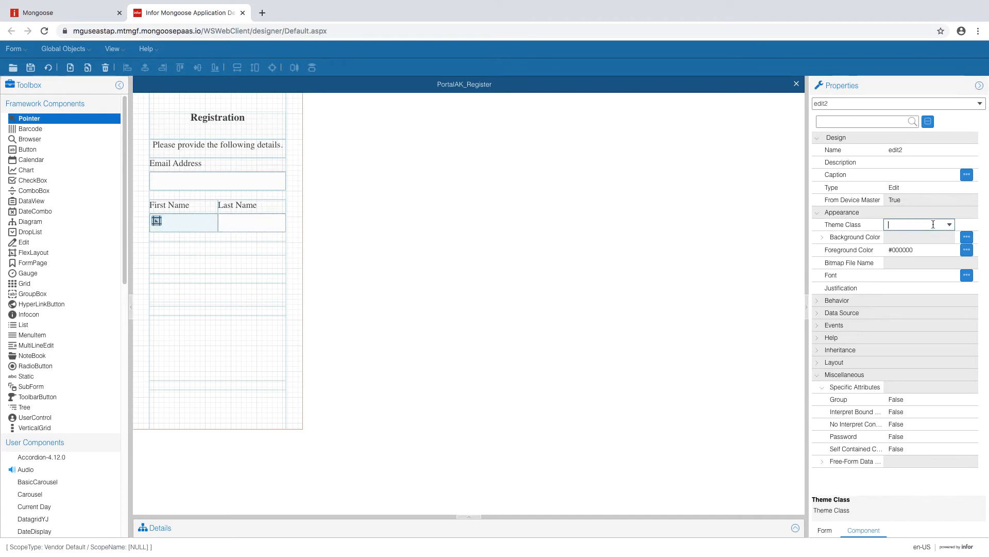
pyautogui.click(950, 227)
pyautogui.click(909, 240)
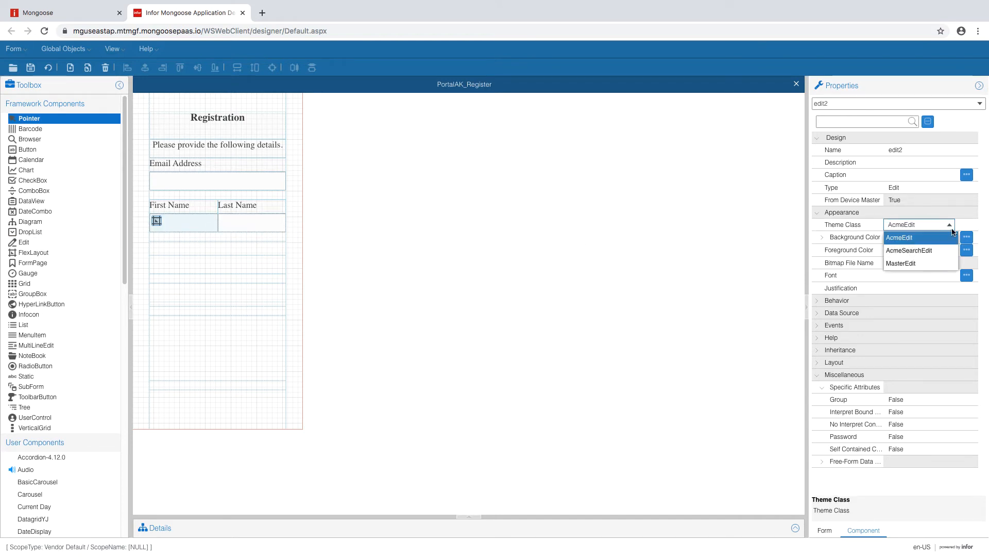
pyautogui.click(962, 228)
pyautogui.click(253, 222)
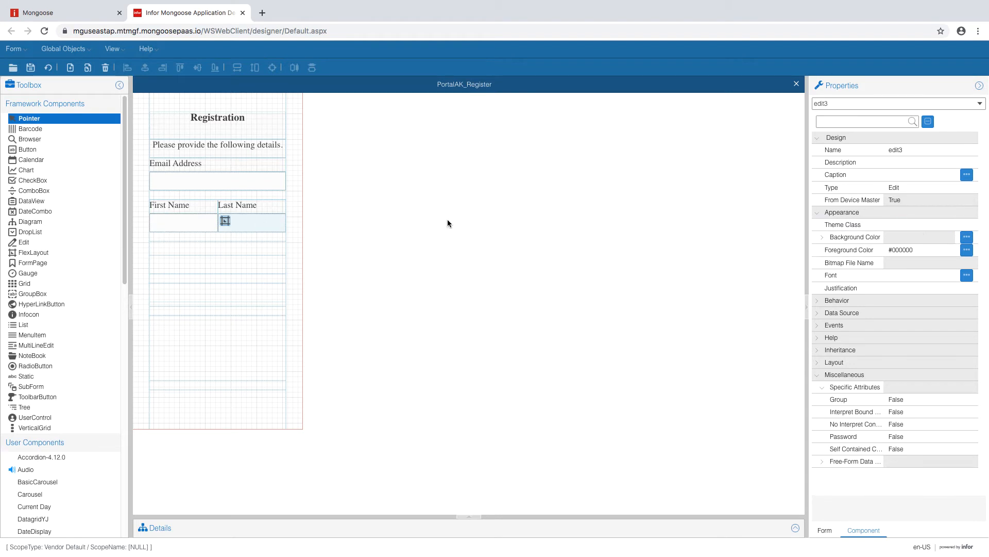
pyautogui.click(925, 224)
pyautogui.click(949, 225)
pyautogui.click(916, 237)
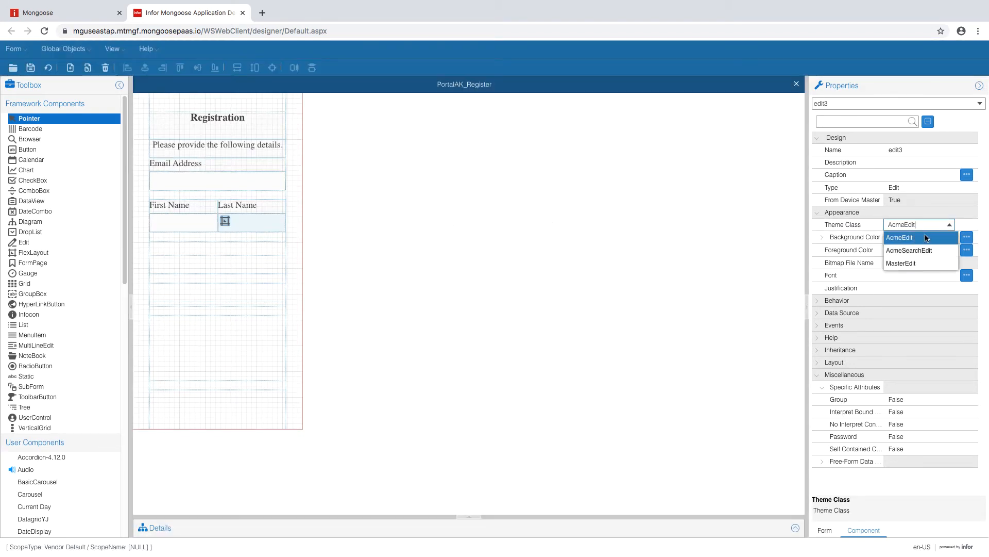
pyautogui.click(972, 223)
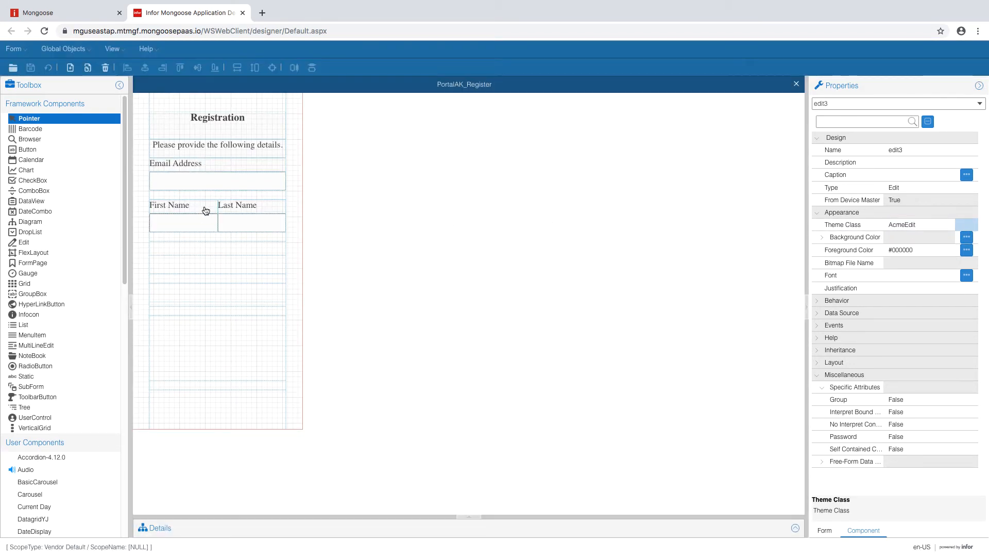
pyautogui.click(206, 210)
# - Set the First Name label's flex layout margin to 0,0,1,0
pyautogui.click(157, 206)
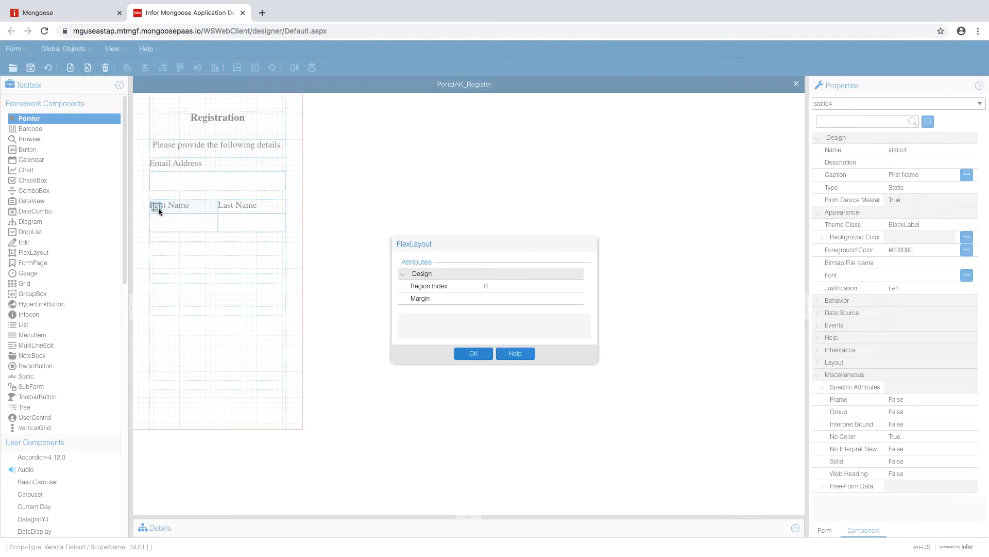
pyautogui.click(513, 300)
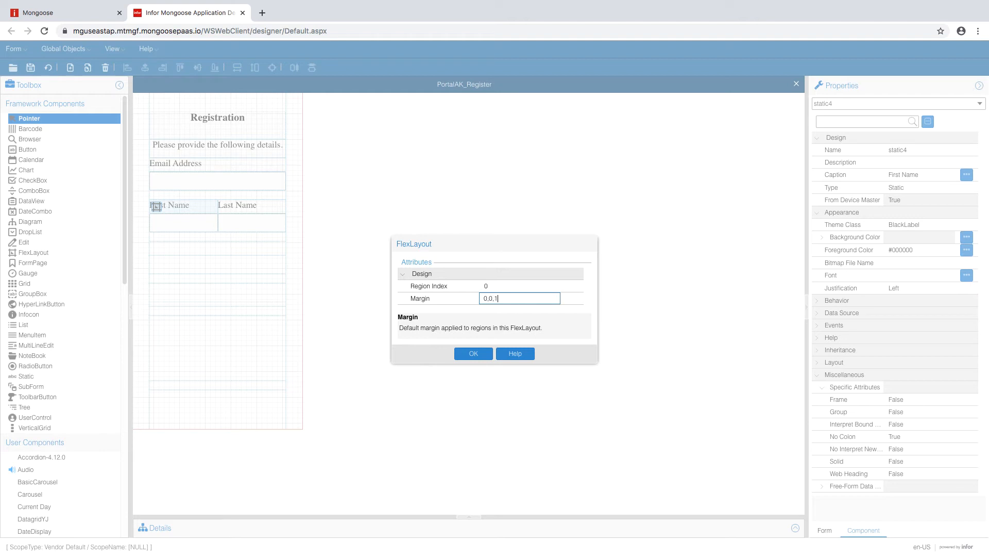
pyautogui.click(474, 354)
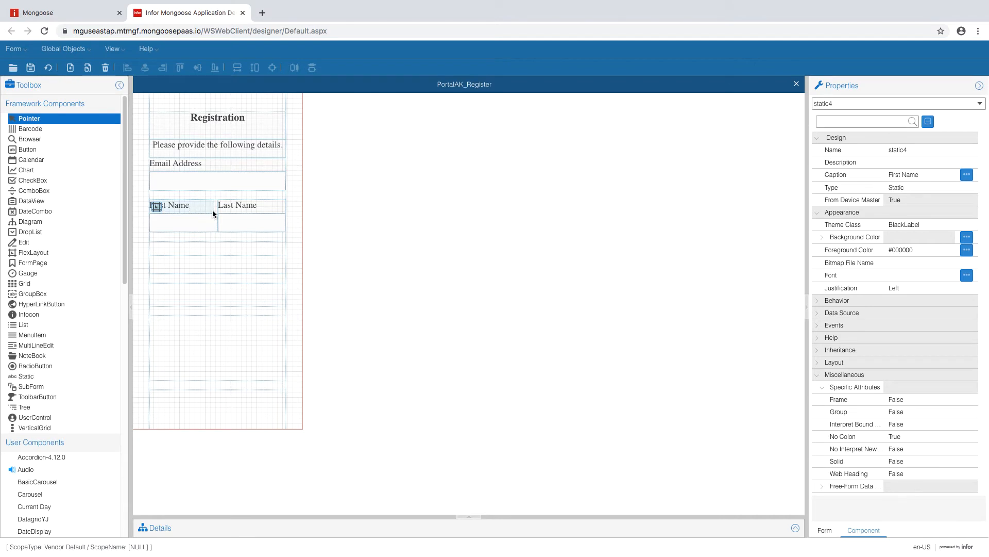
# - Give the First Name input box a 0,0,1,0 flex margin and regenerate the form
pyautogui.click(198, 225)
pyautogui.click(156, 220)
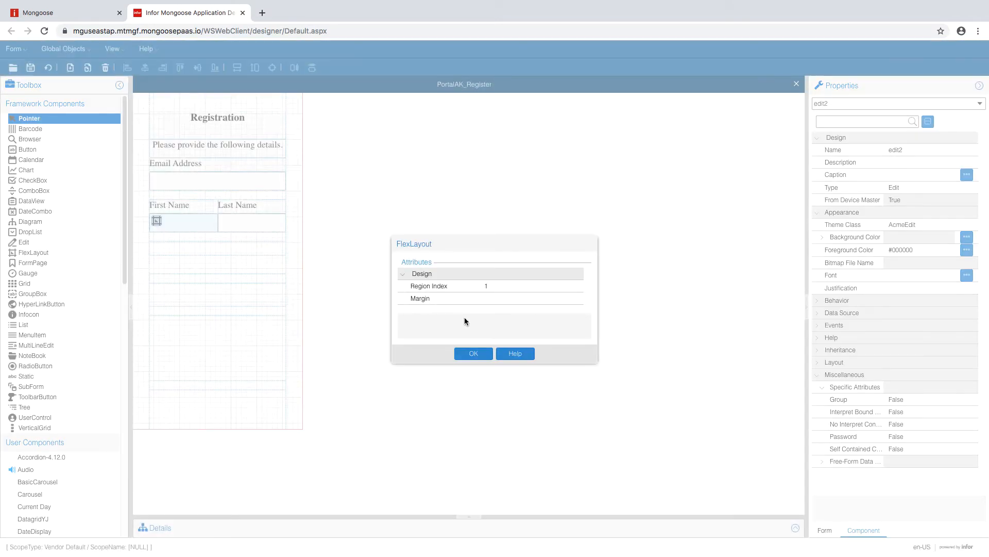
pyautogui.click(493, 301)
pyautogui.click(517, 298)
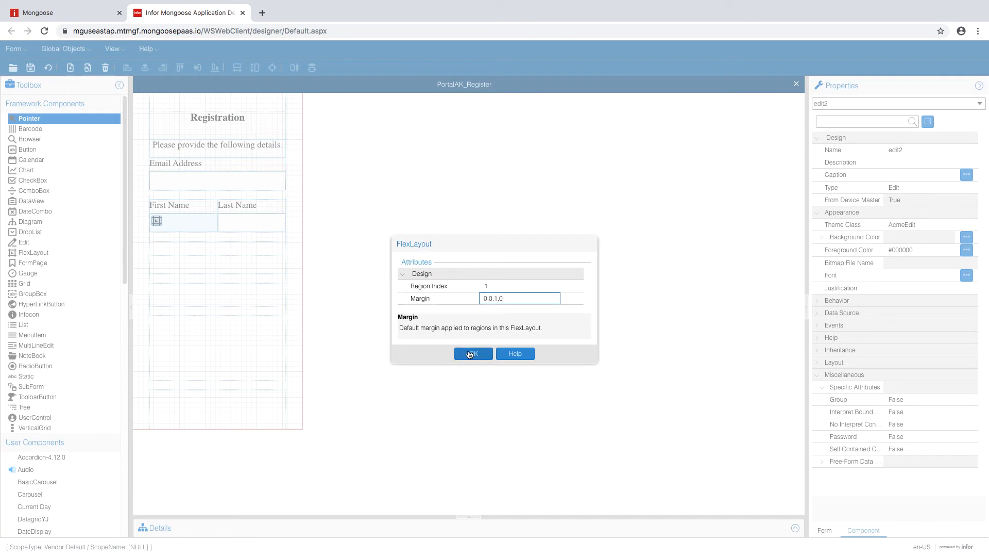
pyautogui.click(473, 353)
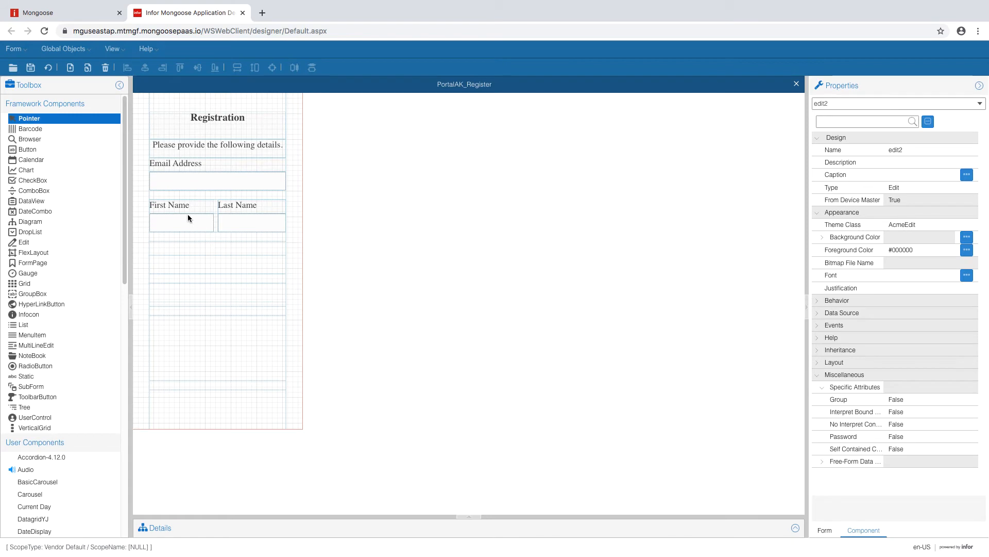
pyautogui.click(48, 67)
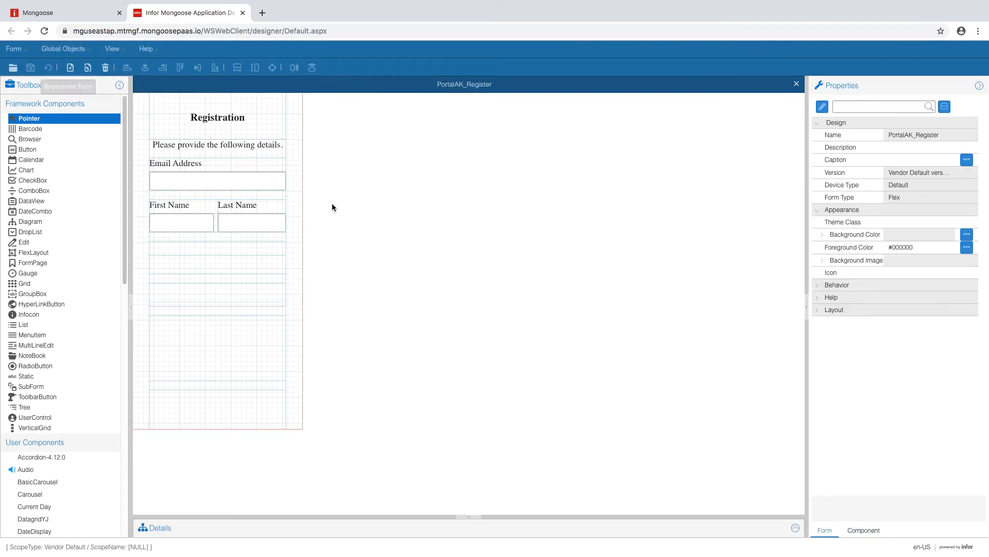
# - Place a new static label and an edit box beneath it, below the name row
pyautogui.click(38, 376)
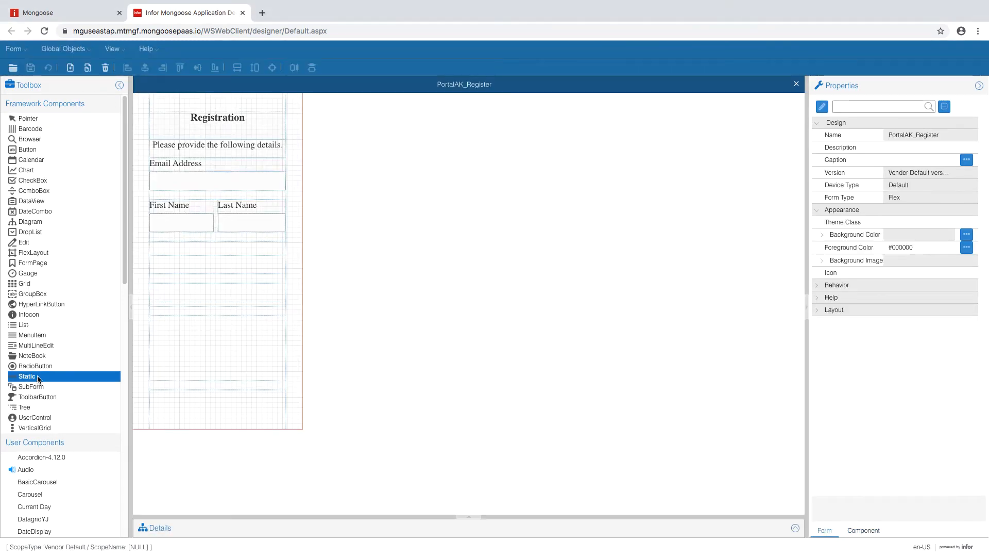
pyautogui.click(184, 250)
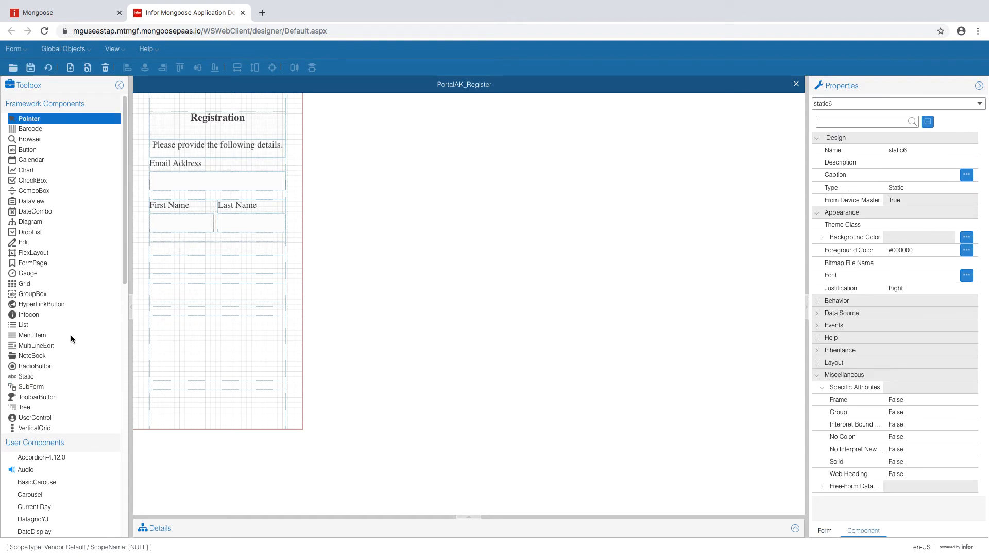
pyautogui.click(24, 242)
pyautogui.click(186, 264)
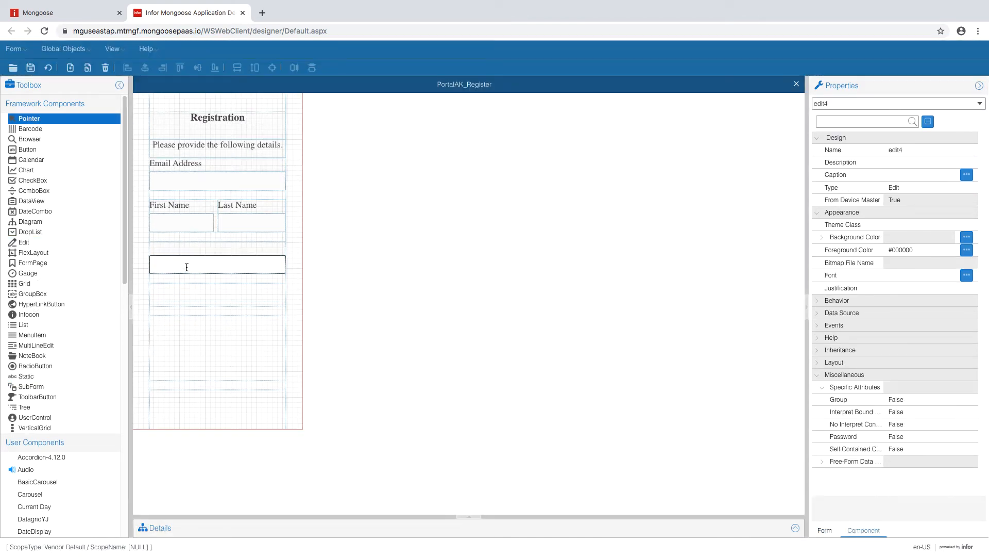
# - Caption the new label 'Company Name' and give it the BlackLabel theme class
pyautogui.click(221, 246)
pyautogui.click(910, 176)
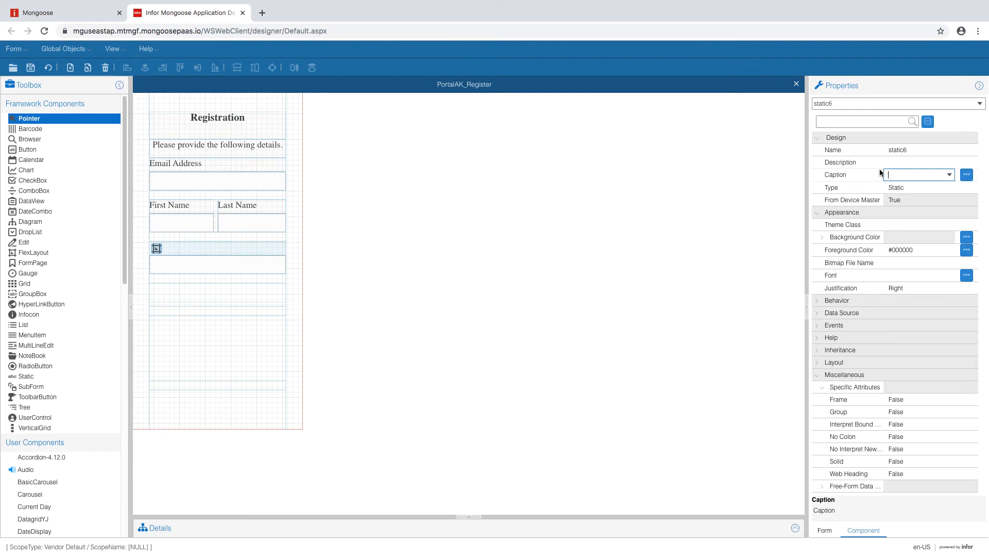
pyautogui.write('Company Name')
pyautogui.click(947, 229)
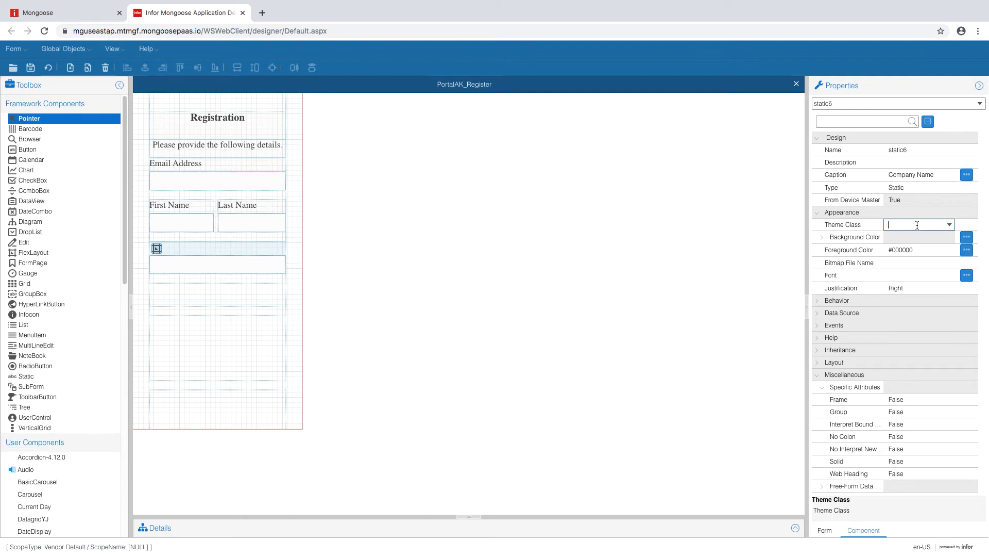
pyautogui.click(948, 228)
pyautogui.click(934, 236)
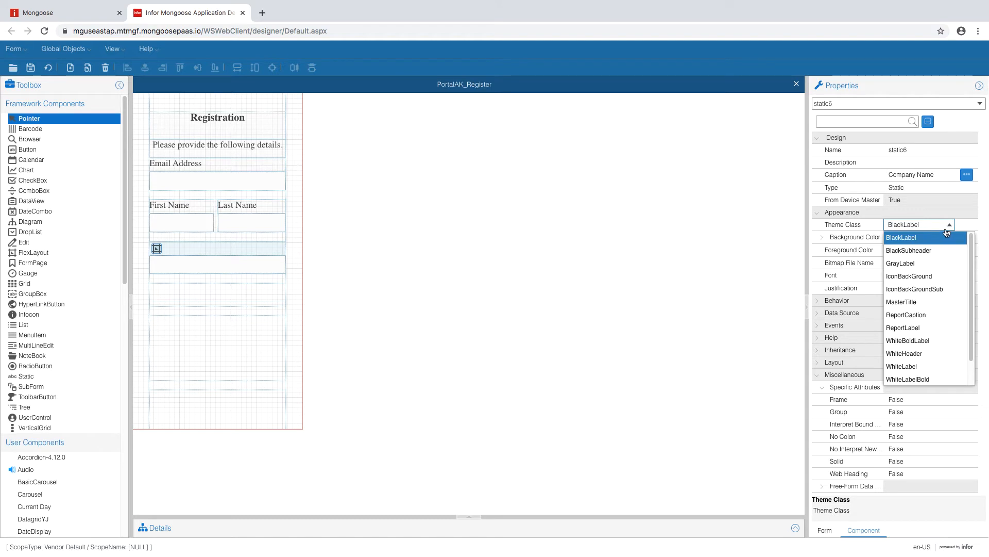
pyautogui.click(953, 228)
pyautogui.click(925, 275)
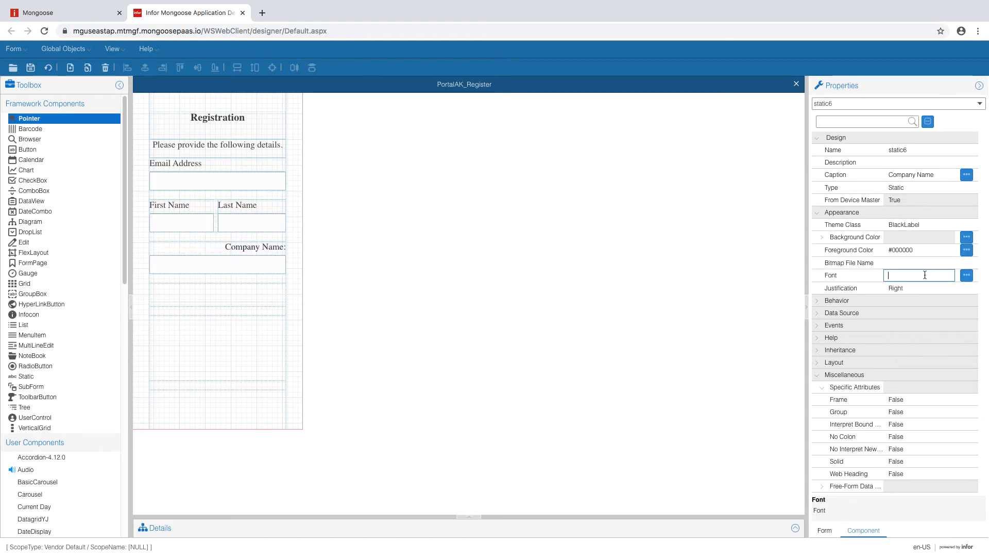
# - Set the Company Name label's justification to Left and No Colon to True
pyautogui.click(926, 288)
pyautogui.click(950, 287)
pyautogui.click(907, 321)
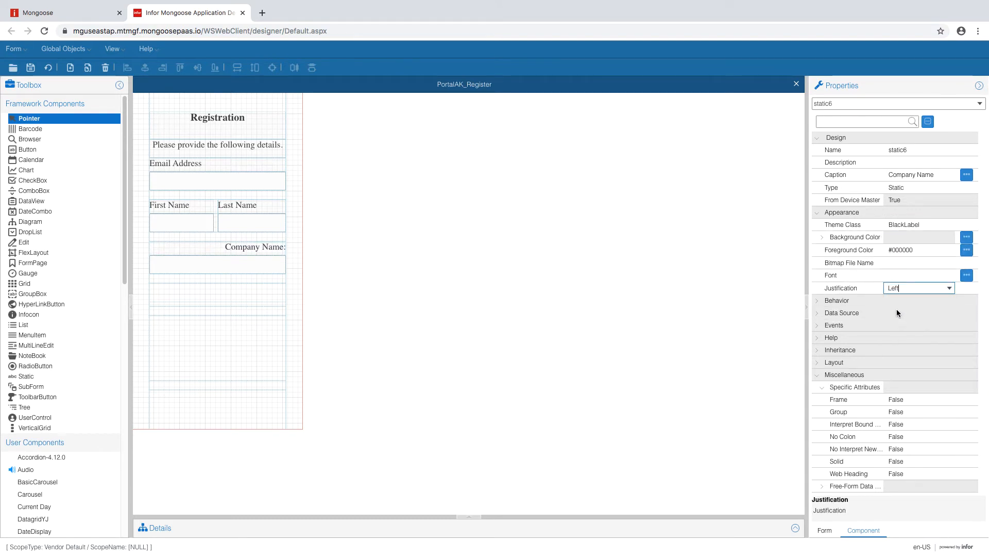
pyautogui.click(906, 437)
pyautogui.click(949, 437)
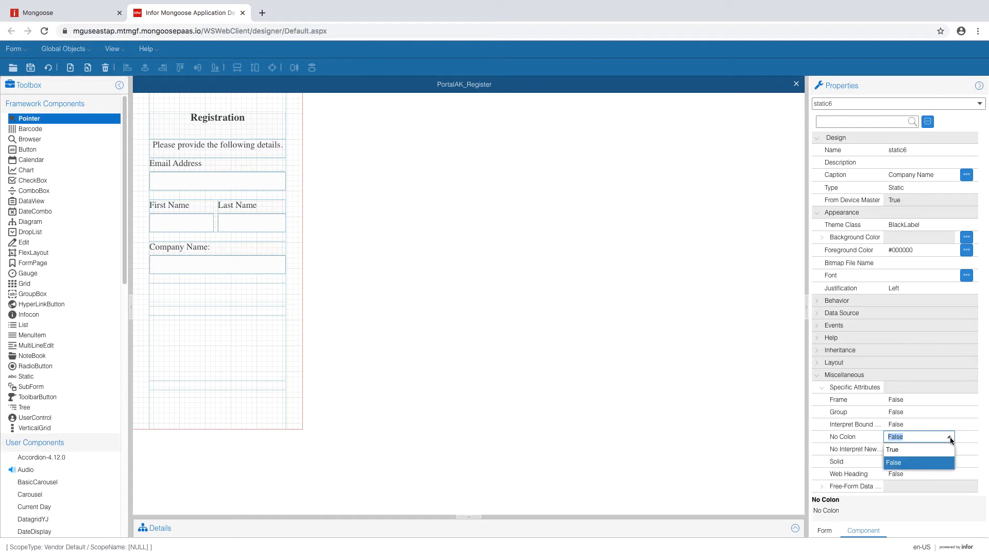
pyautogui.click(941, 449)
# - Give the Company Name input box the AcmeEdit theme class and regenerate the form
pyautogui.click(237, 266)
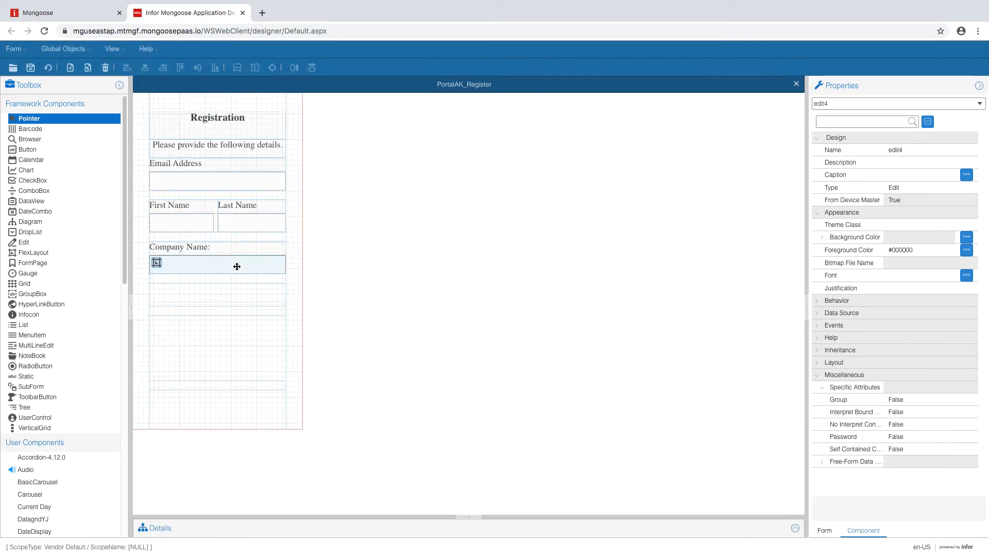
pyautogui.click(945, 225)
pyautogui.click(951, 226)
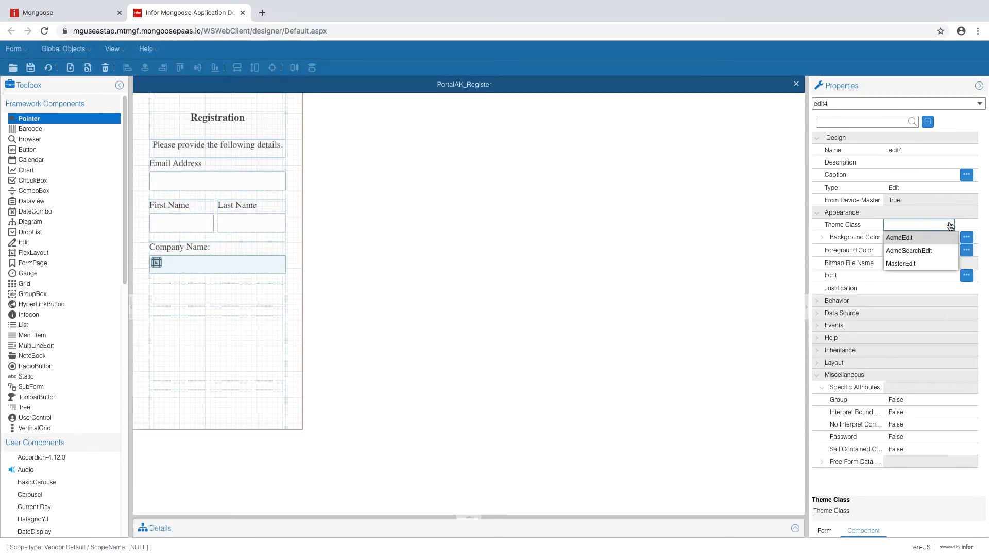
pyautogui.click(932, 238)
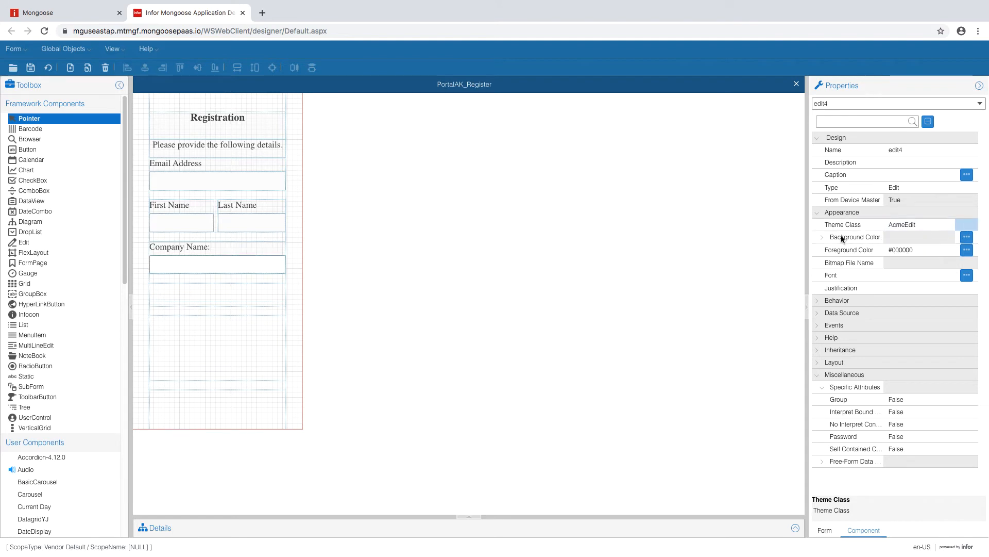
pyautogui.click(242, 263)
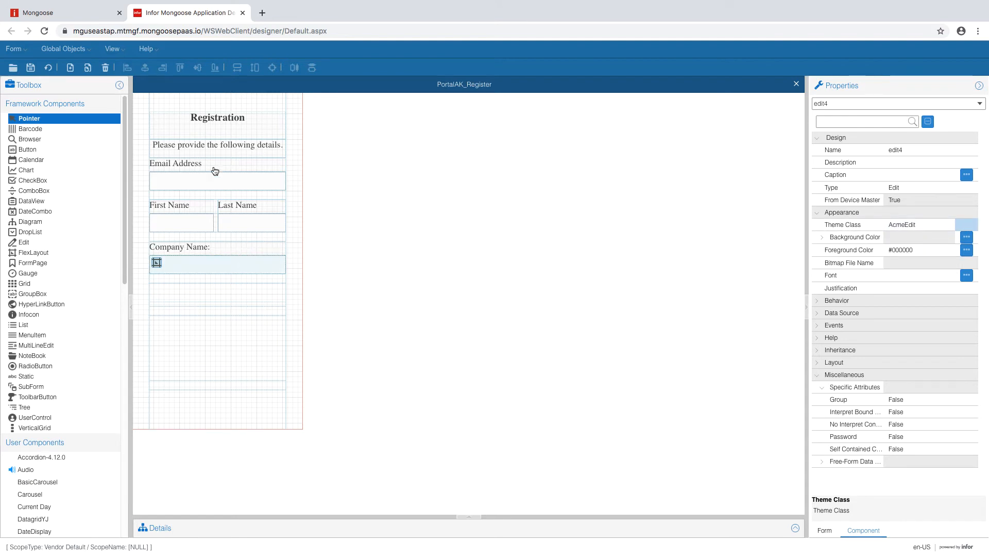
pyautogui.click(52, 67)
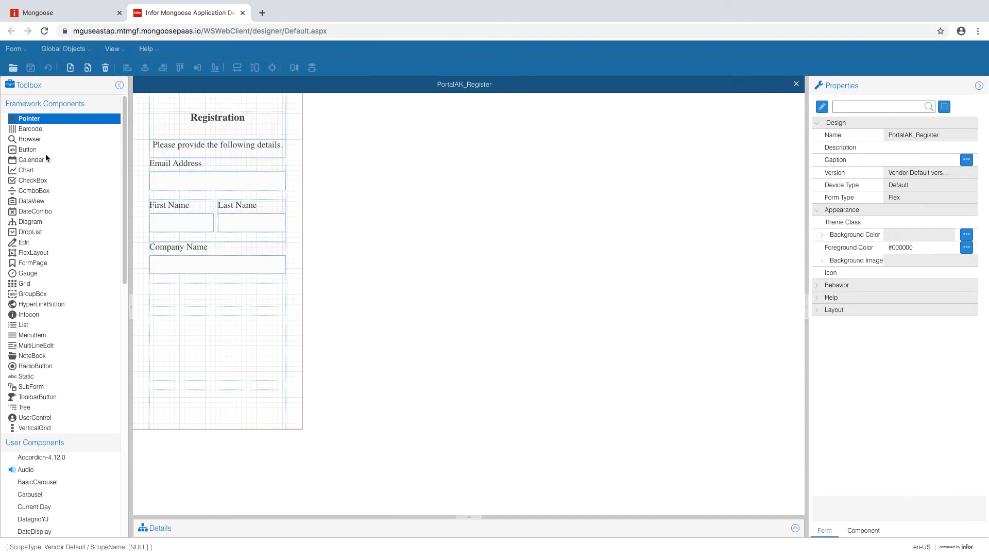
# - Draw a button below Company Name and caption it 'Send Code'
pyautogui.click(31, 149)
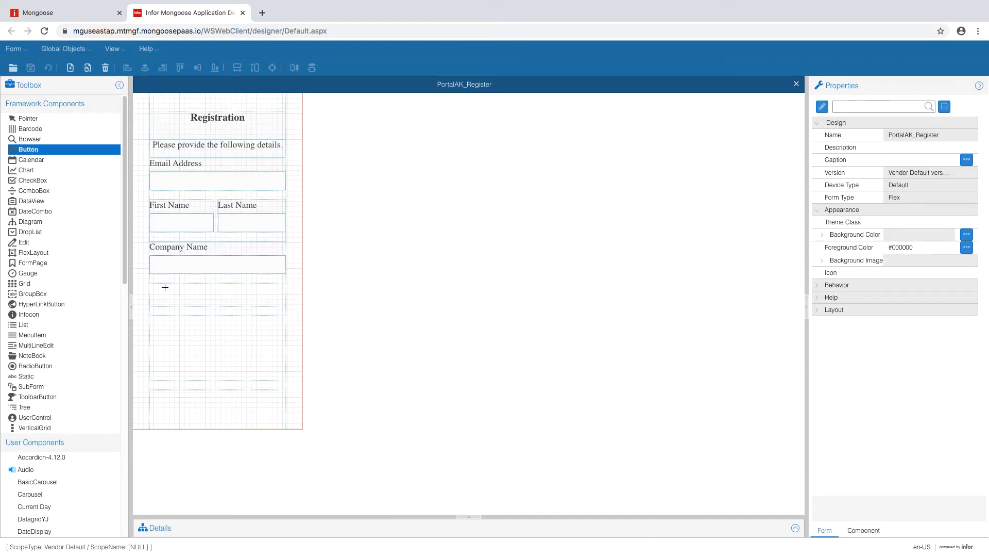
pyautogui.moveTo(165, 287); pyautogui.dragTo(253, 296)
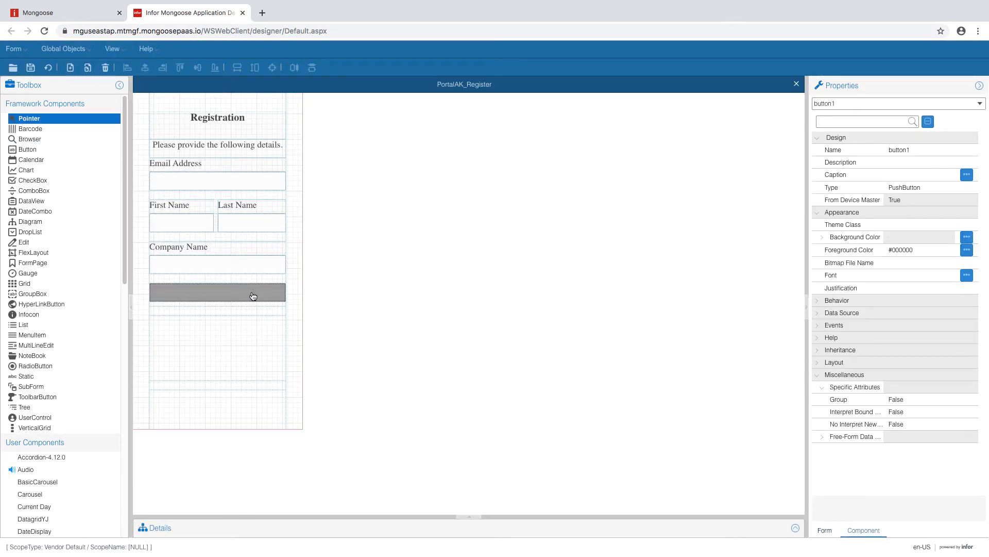
pyautogui.click(894, 175)
pyautogui.write('Send ')
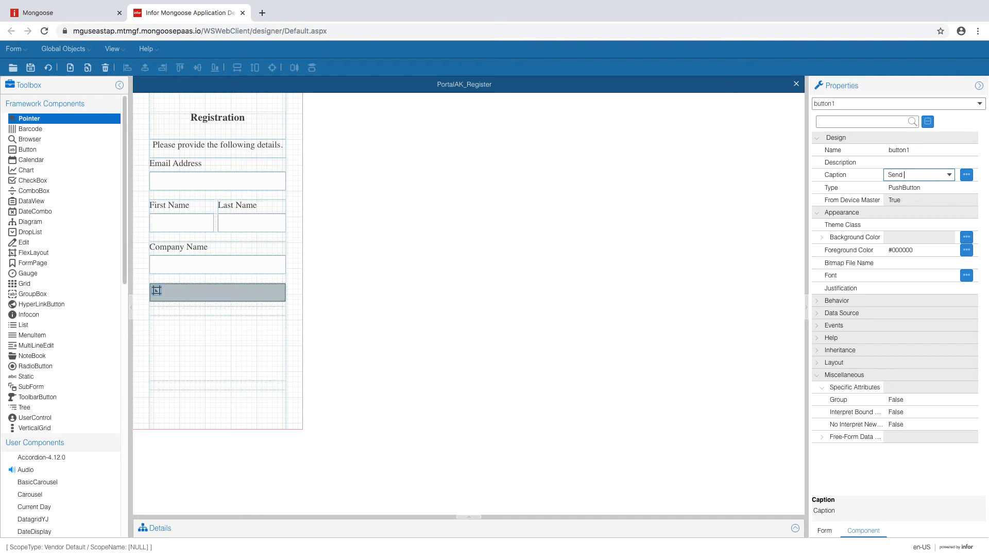
pyautogui.write('Code')
pyautogui.click(897, 163)
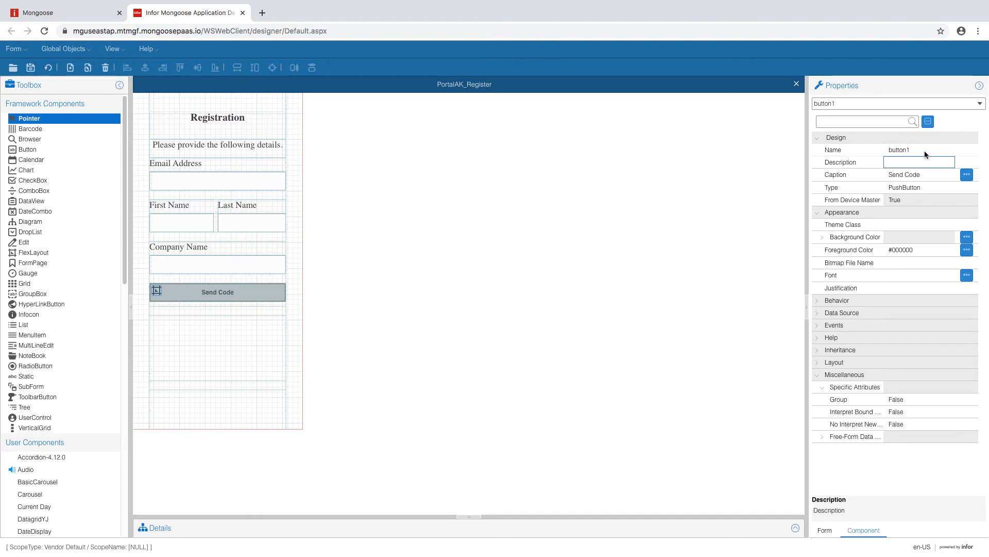
# - Name the button buttonSendCode and apply the AcmeBlueBtn theme class
pyautogui.click(926, 150)
pyautogui.click(927, 149)
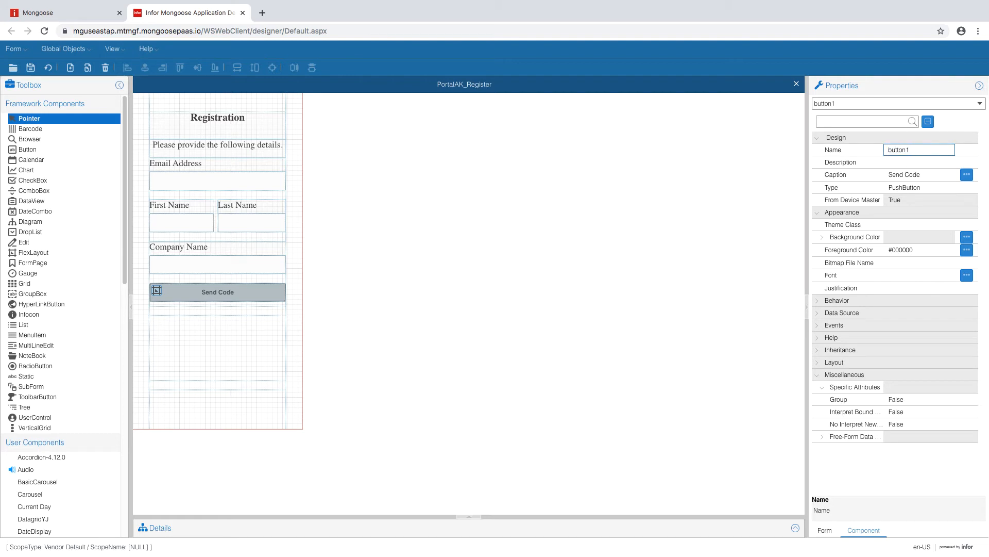
pyautogui.write('SendCode')
pyautogui.click(913, 226)
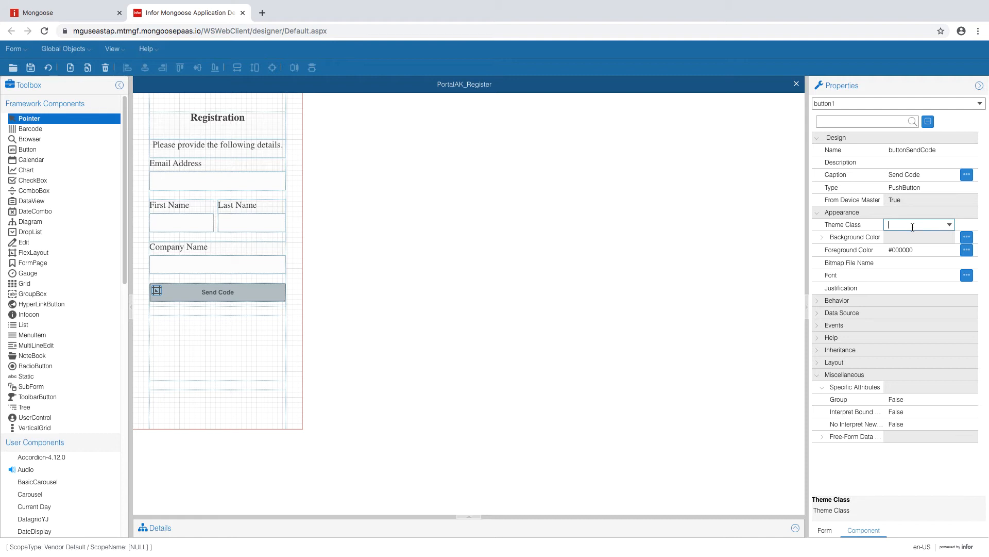
pyautogui.click(949, 224)
pyautogui.click(928, 238)
pyautogui.click(938, 251)
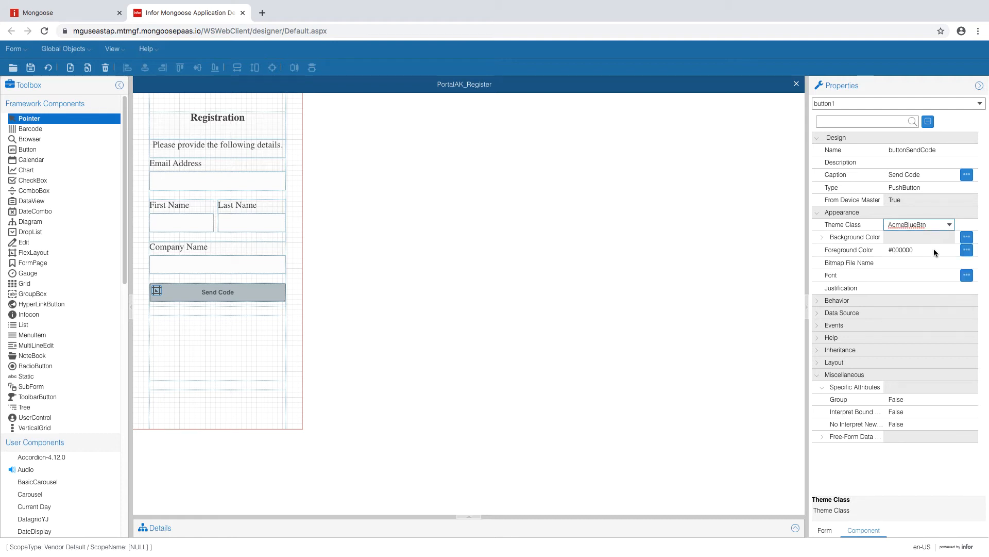
pyautogui.click(232, 334)
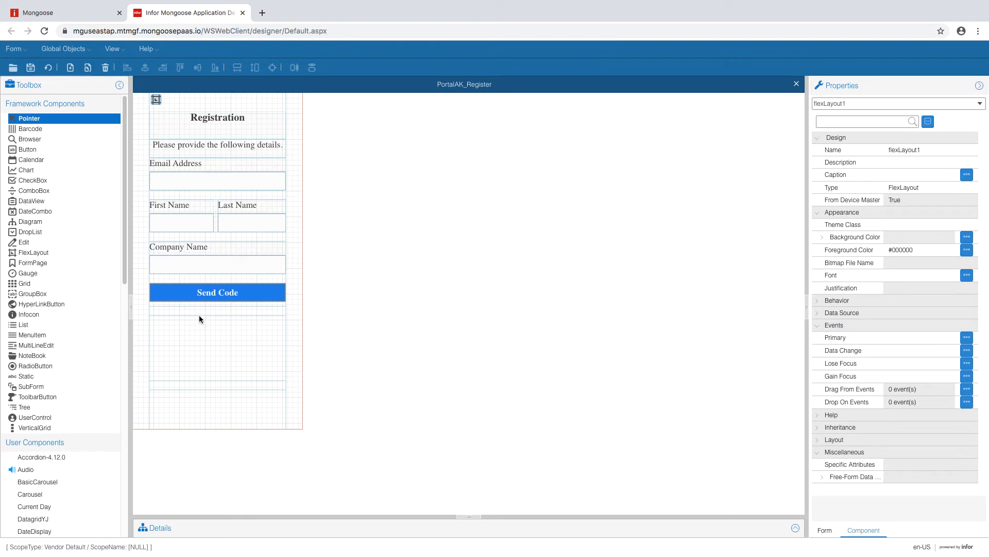
pyautogui.click(33, 252)
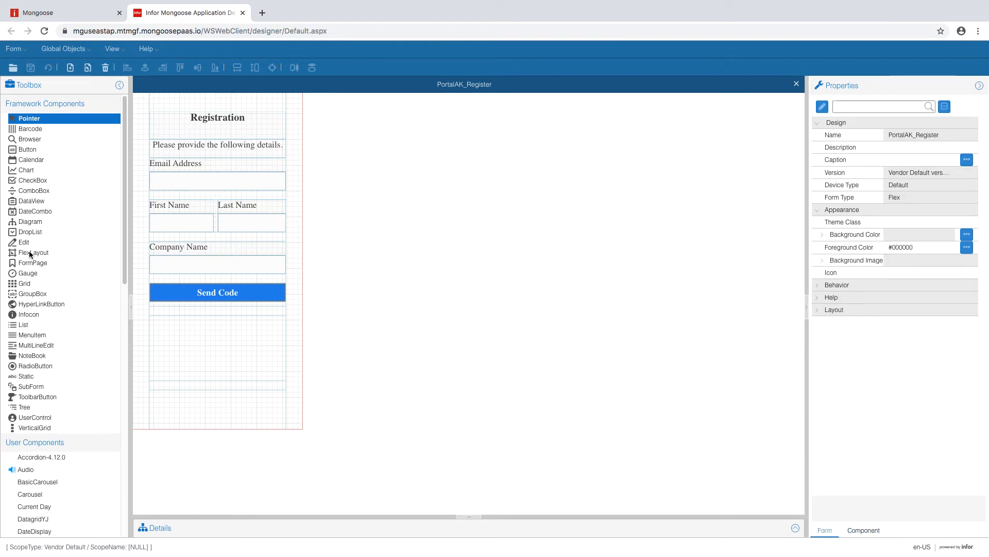
# - Draw a flex layout below Send Code and set its first region to 3.5 FormUnit, Fill
pyautogui.moveTo(163, 323); pyautogui.dragTo(262, 367)
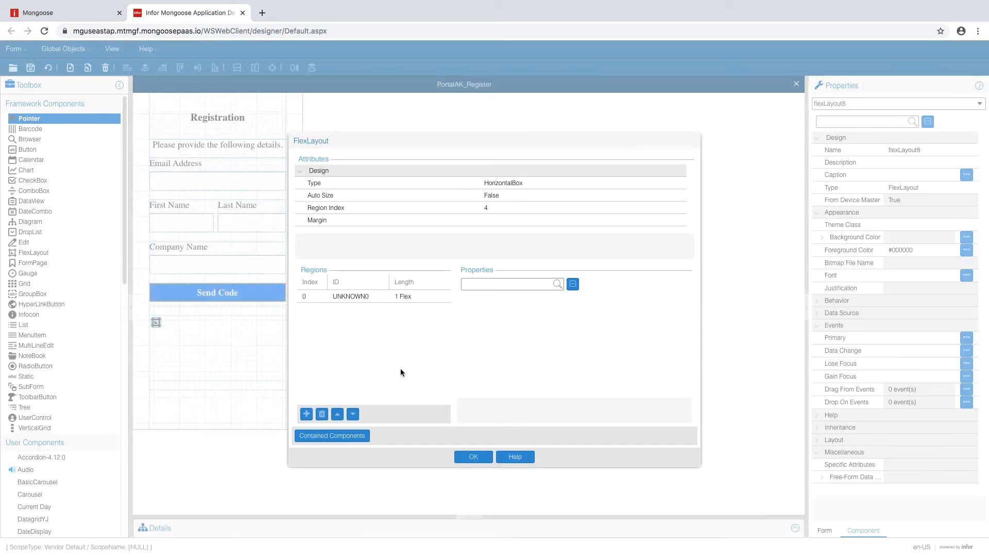
pyautogui.click(421, 299)
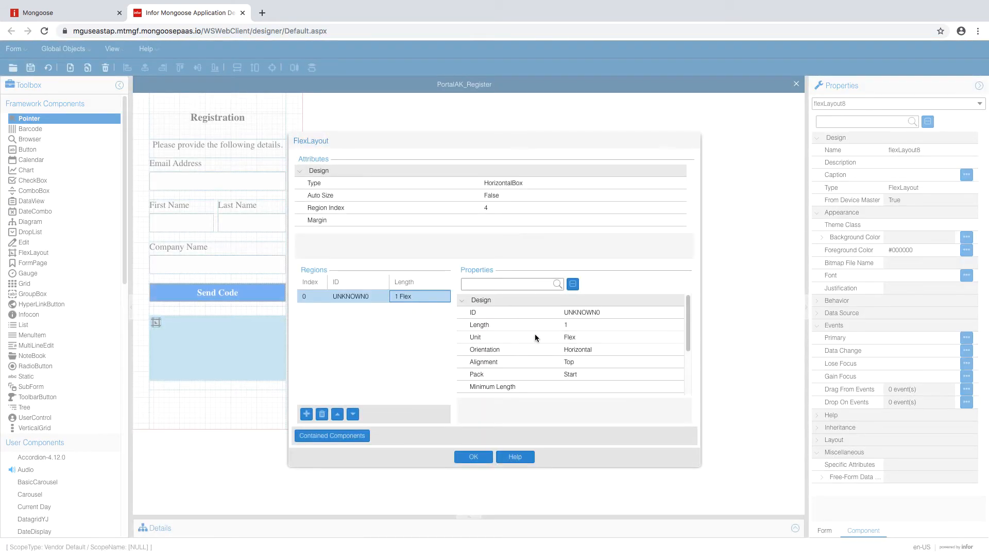
pyautogui.click(592, 336)
pyautogui.click(655, 337)
pyautogui.click(621, 354)
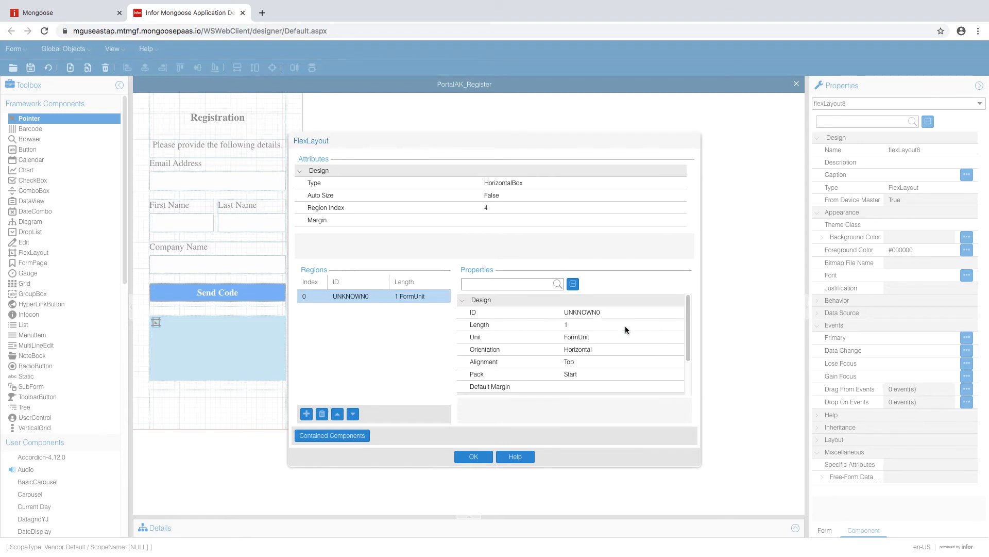
pyautogui.click(626, 326)
pyautogui.write('3.5')
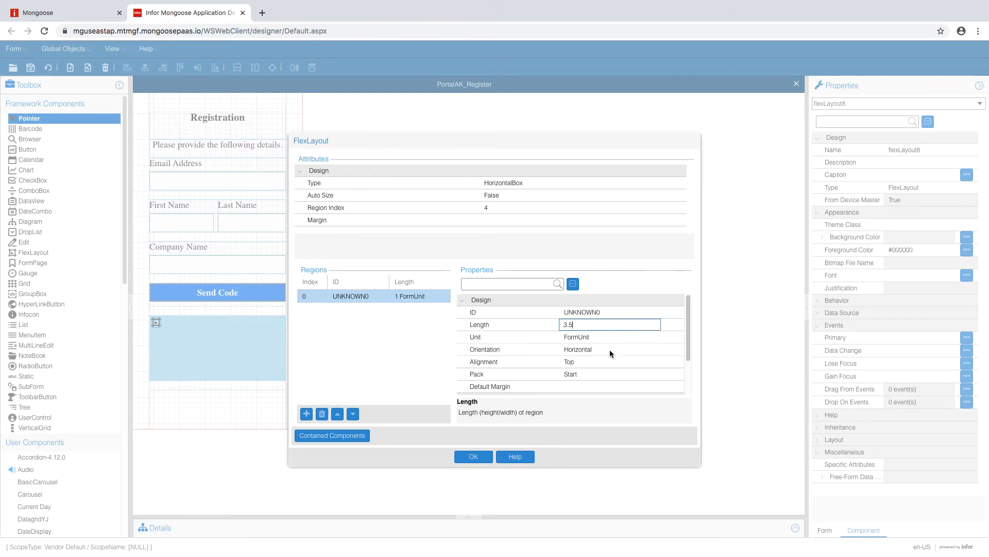
pyautogui.click(610, 348)
pyautogui.click(655, 349)
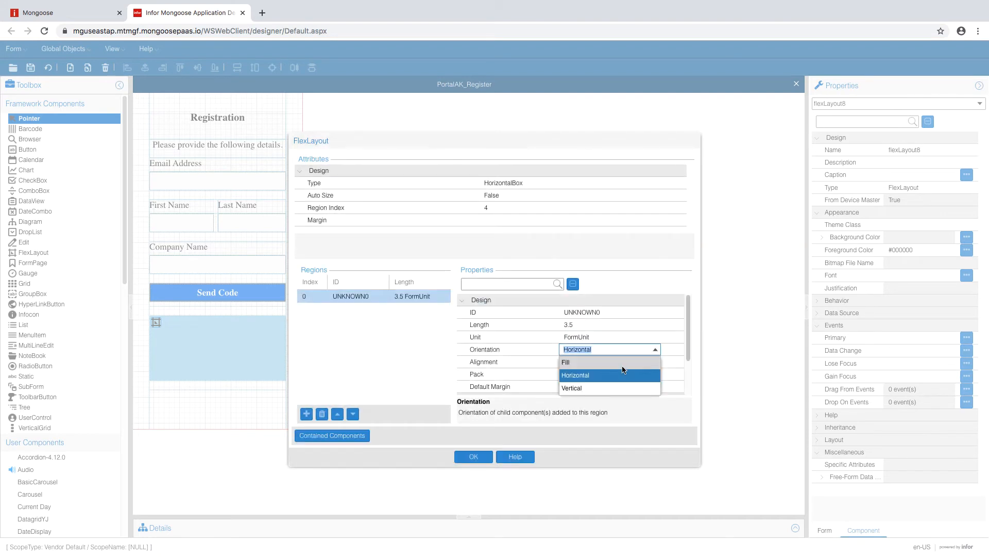
pyautogui.click(588, 361)
# - Add a second region of 1 FormUnit with Fill orientation
pyautogui.click(311, 415)
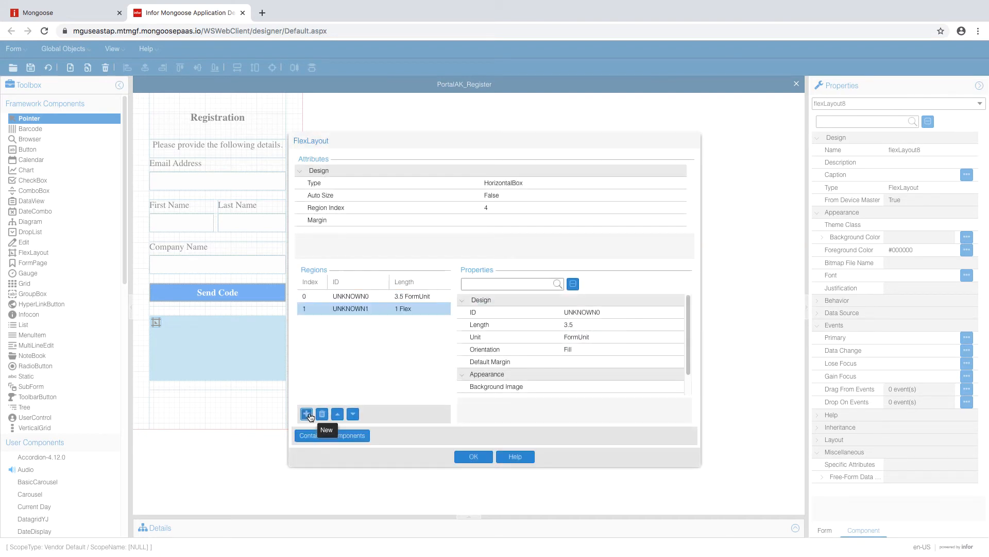
pyautogui.click(592, 335)
pyautogui.click(594, 350)
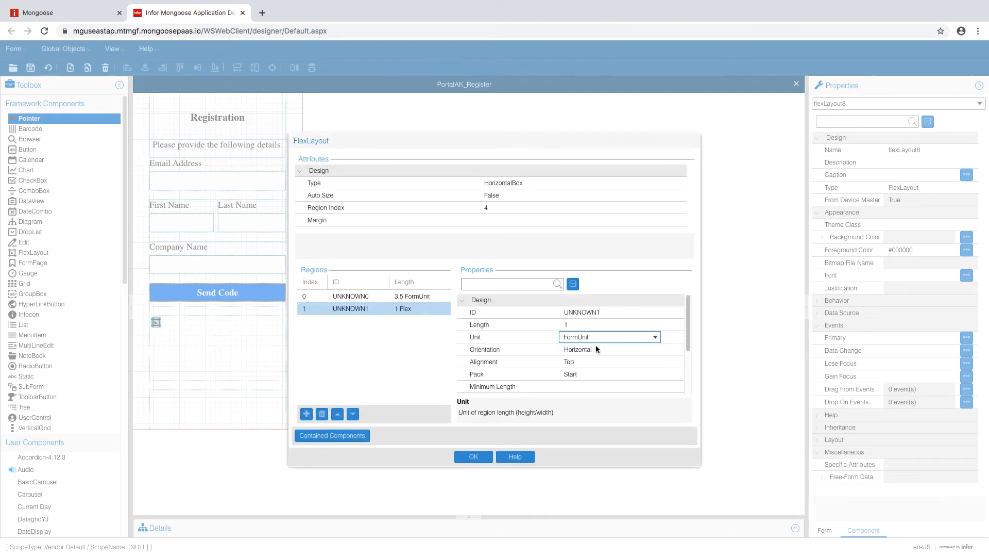
pyautogui.click(602, 327)
pyautogui.click(637, 349)
pyautogui.click(654, 349)
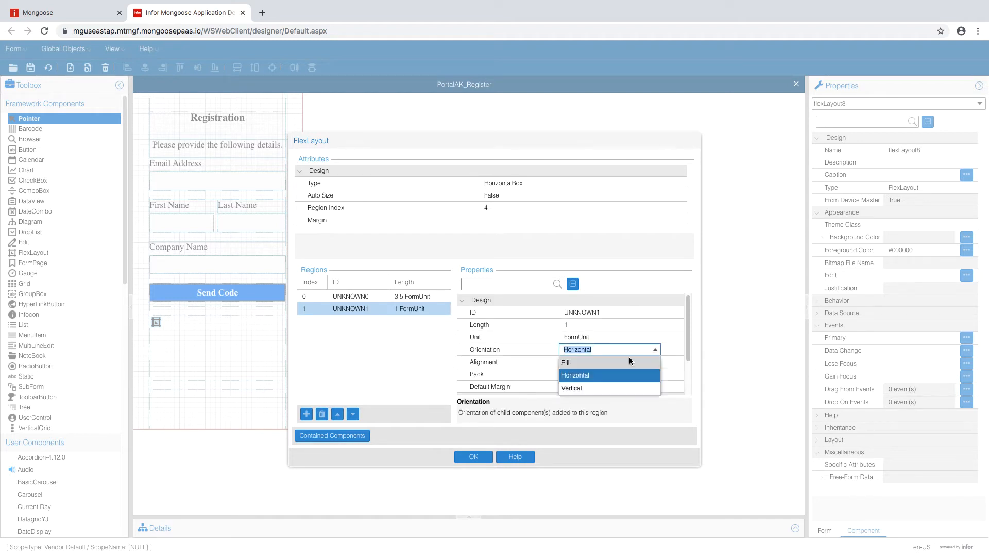
pyautogui.click(629, 358)
# - Add a third region of 3 FormUnit with Fill orientation and confirm the regions
pyautogui.click(306, 413)
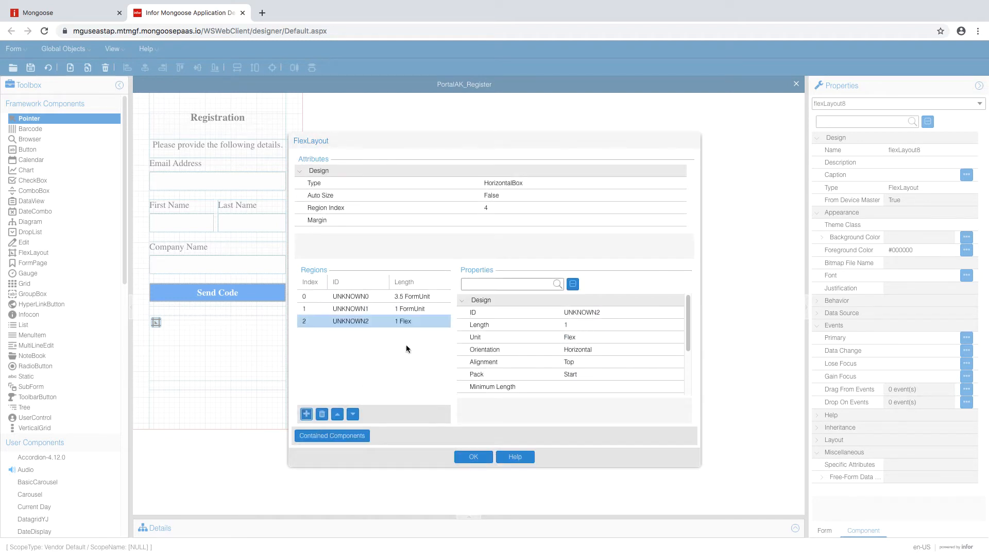
pyautogui.click(601, 336)
pyautogui.click(655, 336)
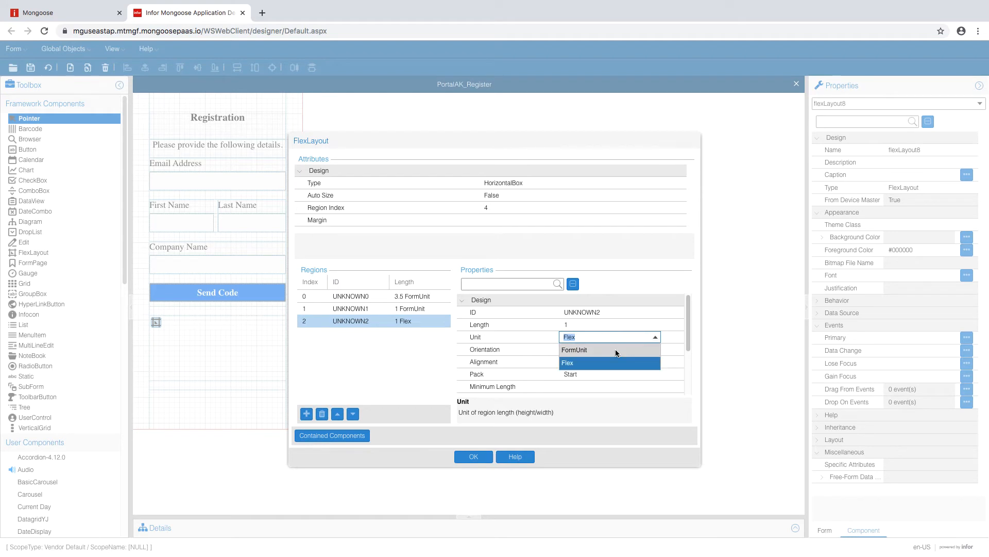
pyautogui.click(616, 350)
pyautogui.click(612, 325)
pyautogui.write('3.5')
pyautogui.click(612, 346)
pyautogui.click(655, 349)
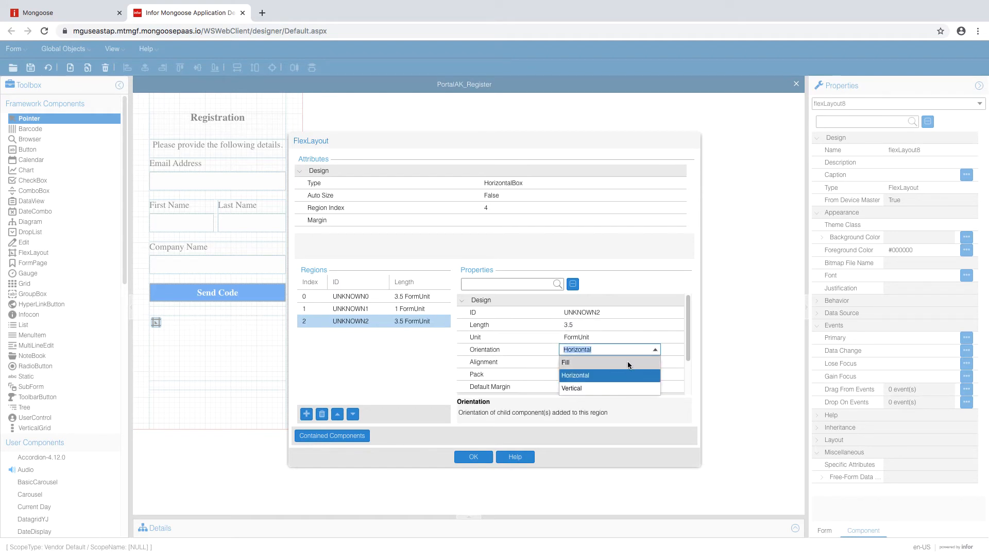
pyautogui.click(629, 363)
pyautogui.click(603, 324)
pyautogui.write('3')
pyautogui.click(595, 349)
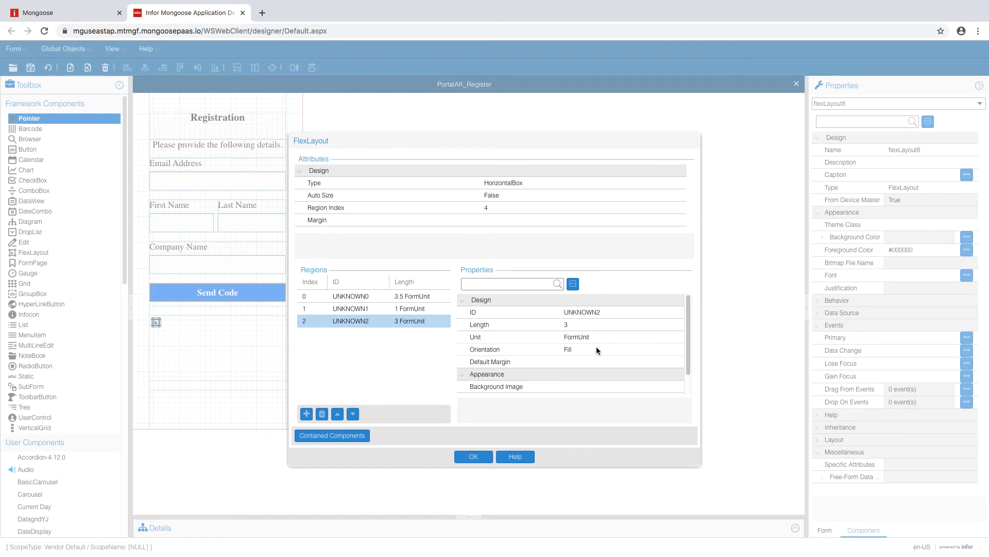
pyautogui.click(474, 456)
# - Set the flex layout's container type to VerticalBox
pyautogui.doubleClick(156, 322)
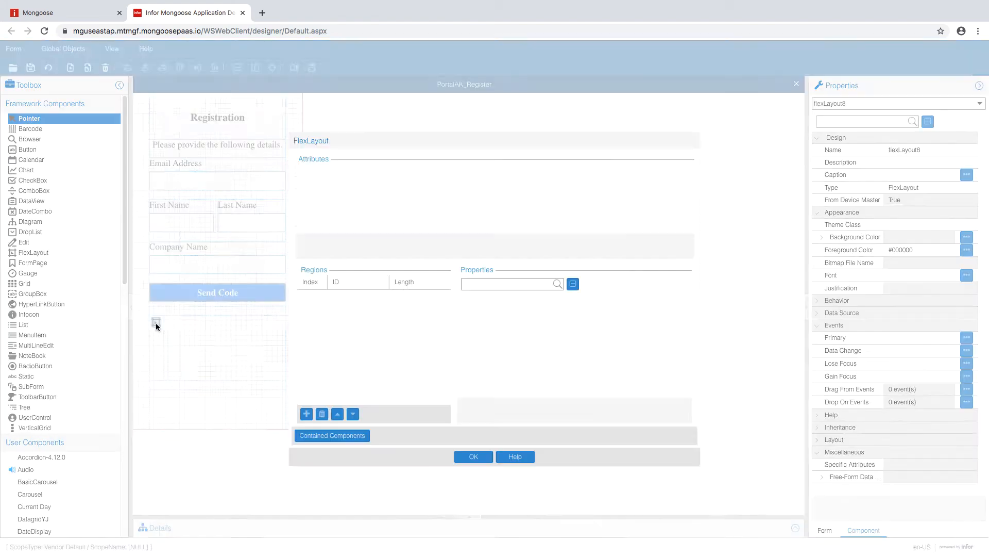
pyautogui.click(615, 184)
pyautogui.click(658, 183)
pyautogui.click(531, 209)
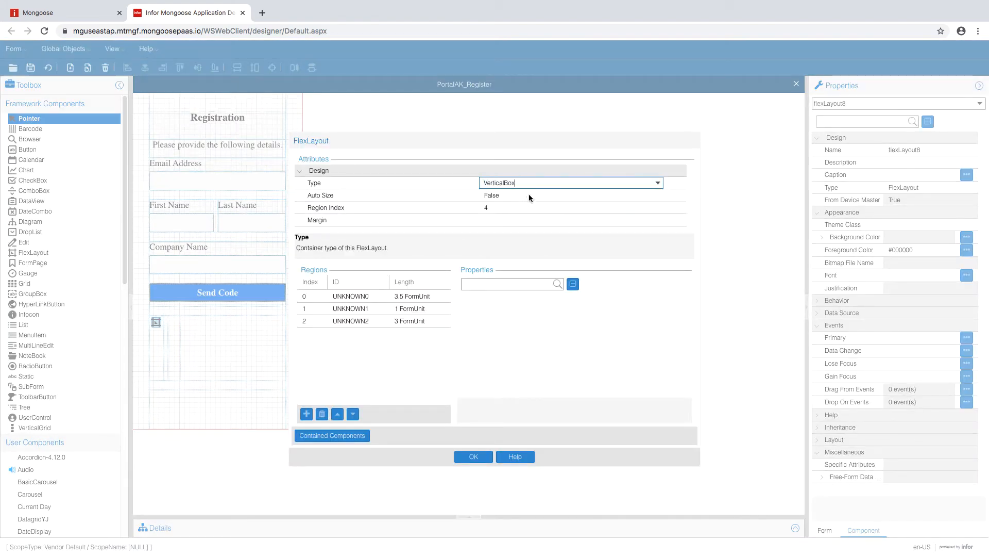
pyautogui.click(473, 457)
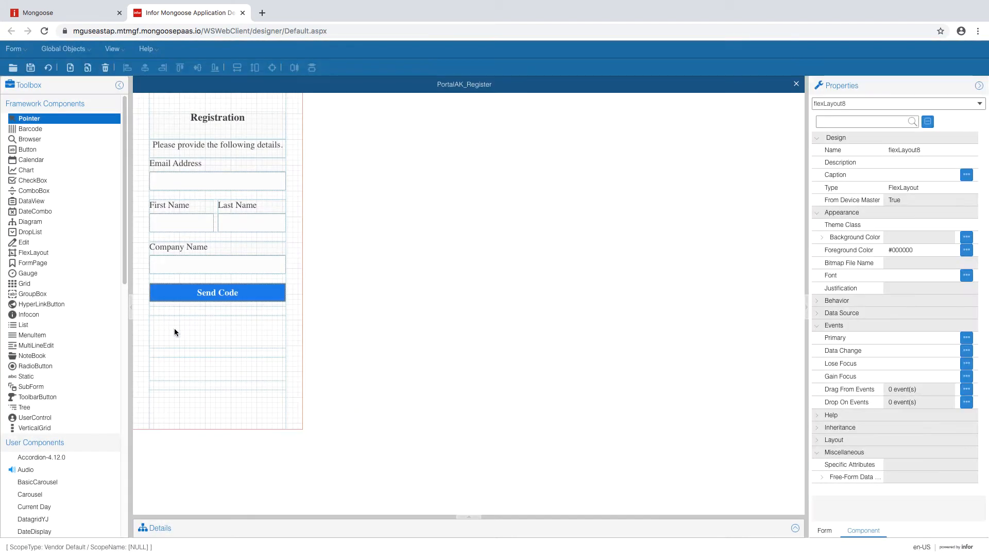
pyautogui.click(34, 252)
# - Draw another flex layout with two regions, the first 1.5 FormUnit with Fill orientation
pyautogui.moveTo(168, 320); pyautogui.dragTo(273, 336)
pyautogui.click(156, 323)
pyautogui.click(373, 295)
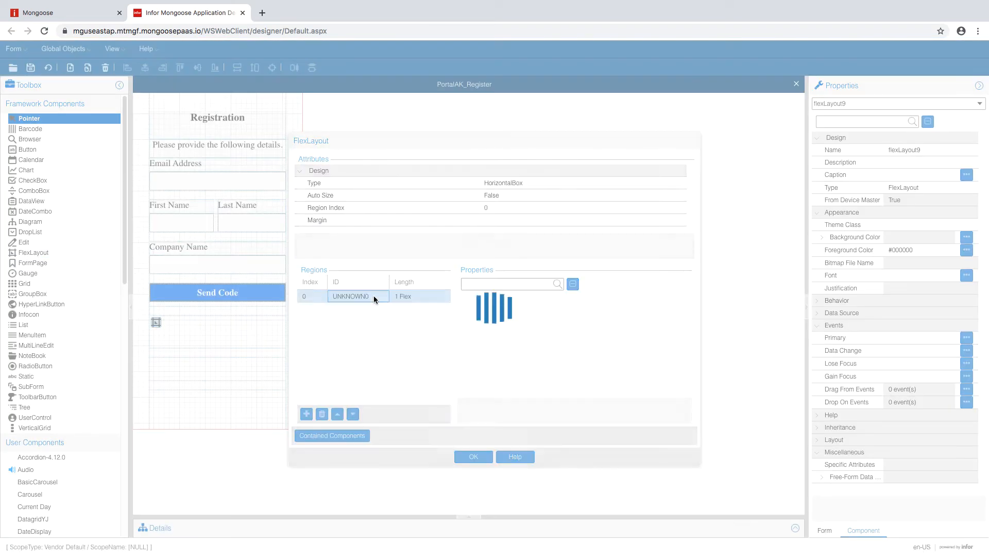
pyautogui.click(306, 414)
pyautogui.click(406, 295)
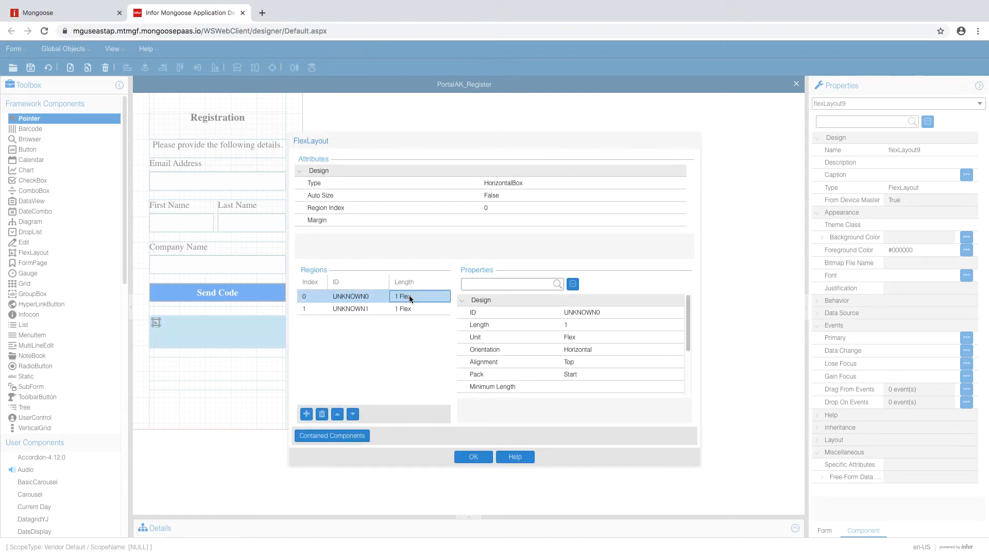
pyautogui.click(608, 336)
pyautogui.click(655, 336)
pyautogui.click(603, 350)
pyautogui.click(599, 324)
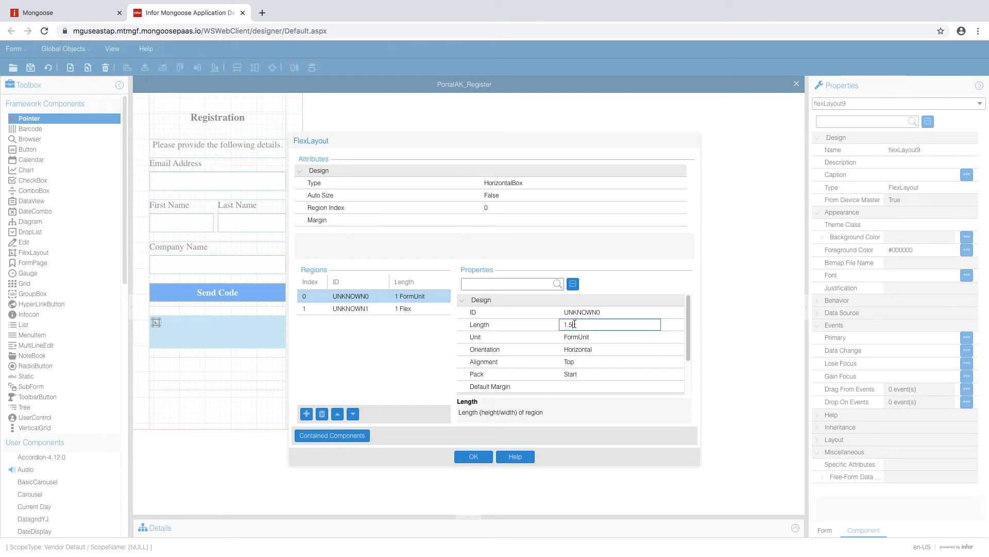
pyautogui.click(598, 350)
pyautogui.click(663, 350)
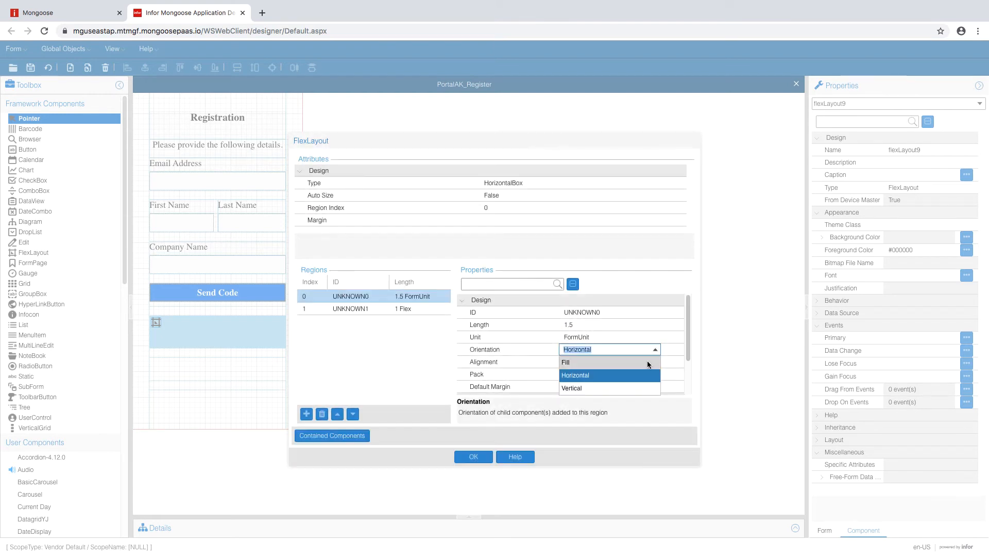
pyautogui.click(613, 361)
pyautogui.click(629, 337)
# - Set the second region to 2 FormUnit with Fill orientation and confirm
pyautogui.click(392, 309)
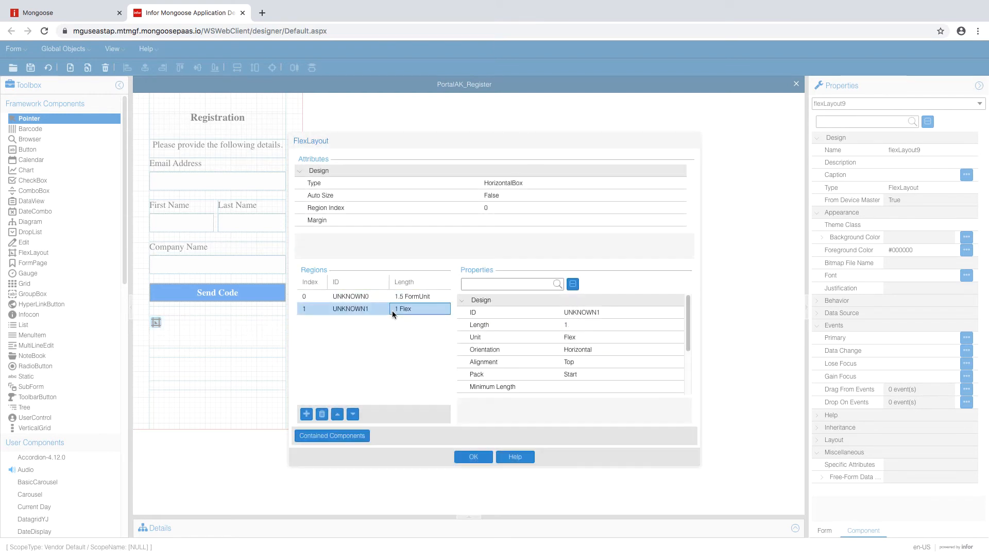
pyautogui.click(607, 324)
pyautogui.click(610, 338)
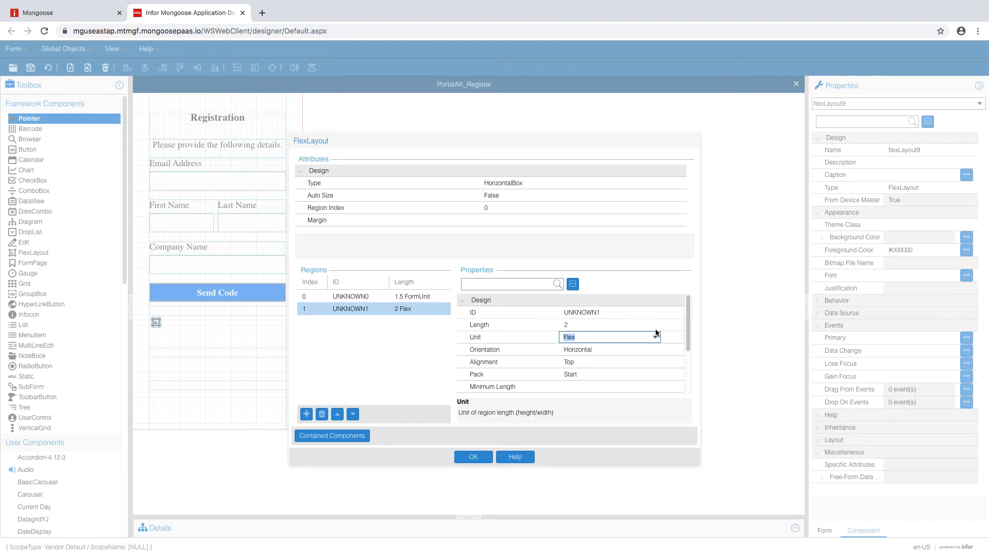
pyautogui.click(655, 337)
pyautogui.click(650, 347)
pyautogui.click(650, 349)
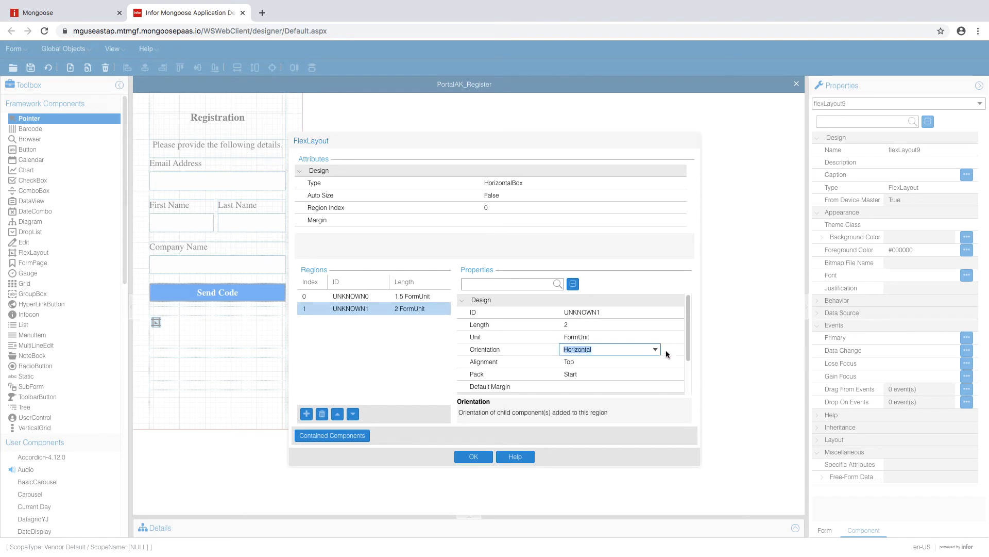
pyautogui.click(666, 350)
pyautogui.click(628, 357)
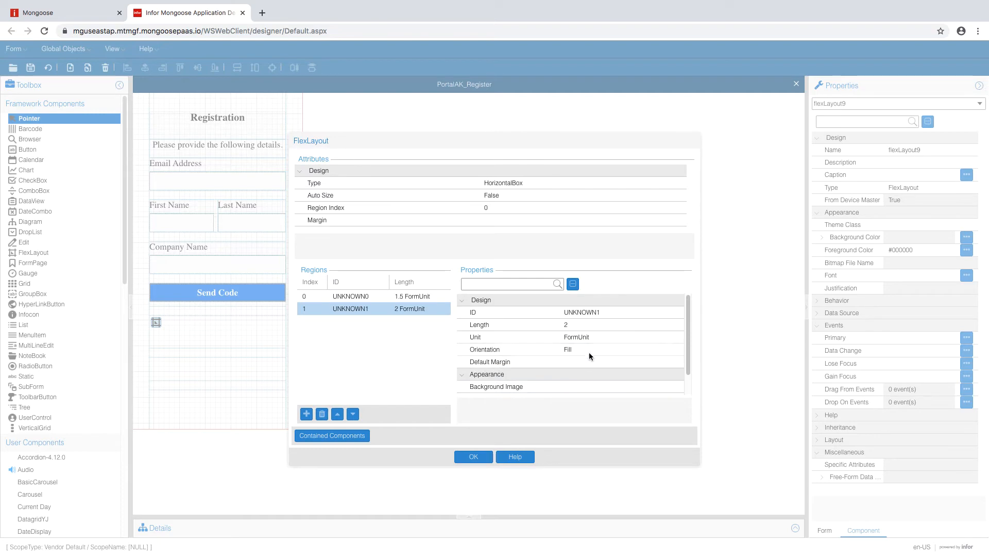
pyautogui.click(472, 456)
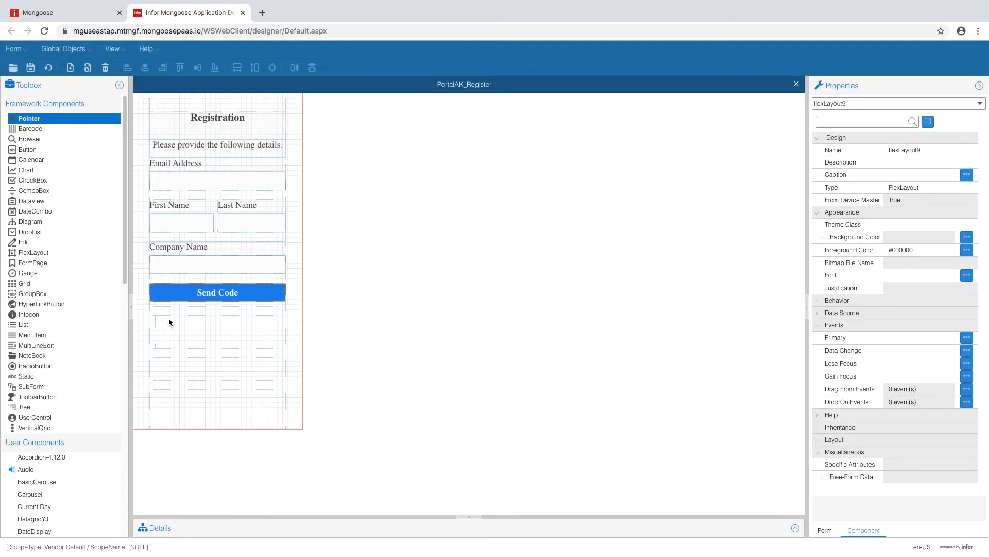
# - Change the layout's container type to VerticalBox
pyautogui.doubleClick(168, 321)
pyautogui.click(574, 184)
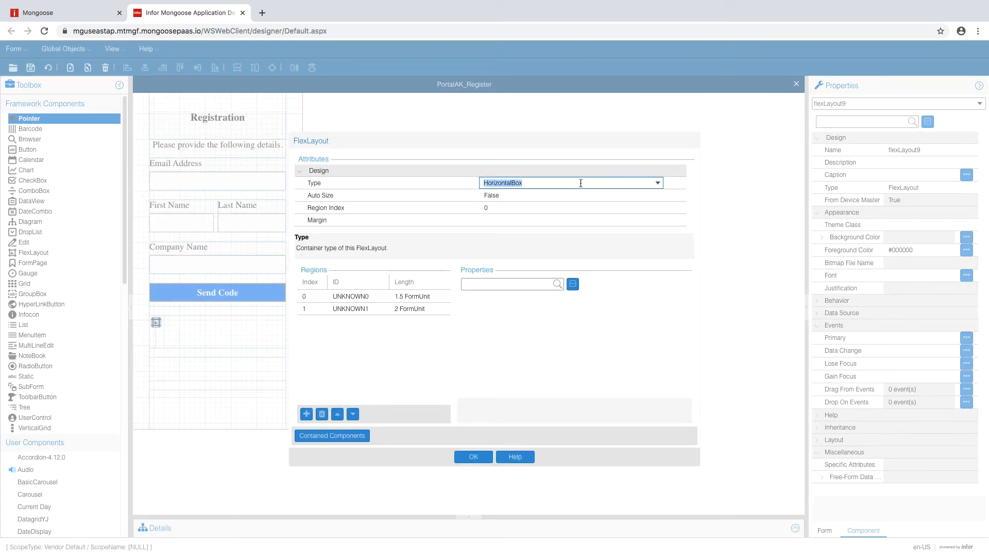
pyautogui.click(658, 184)
pyautogui.click(569, 211)
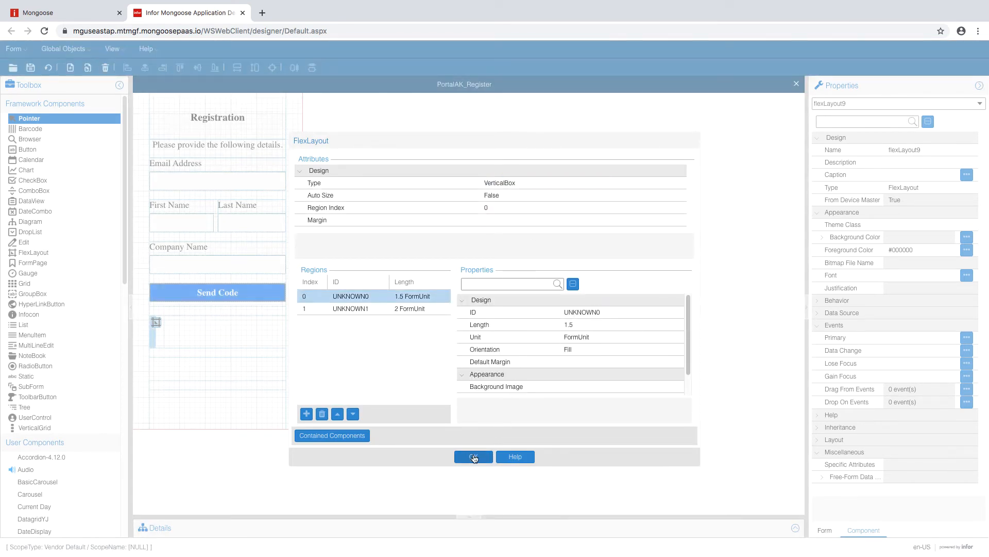
pyautogui.click(468, 458)
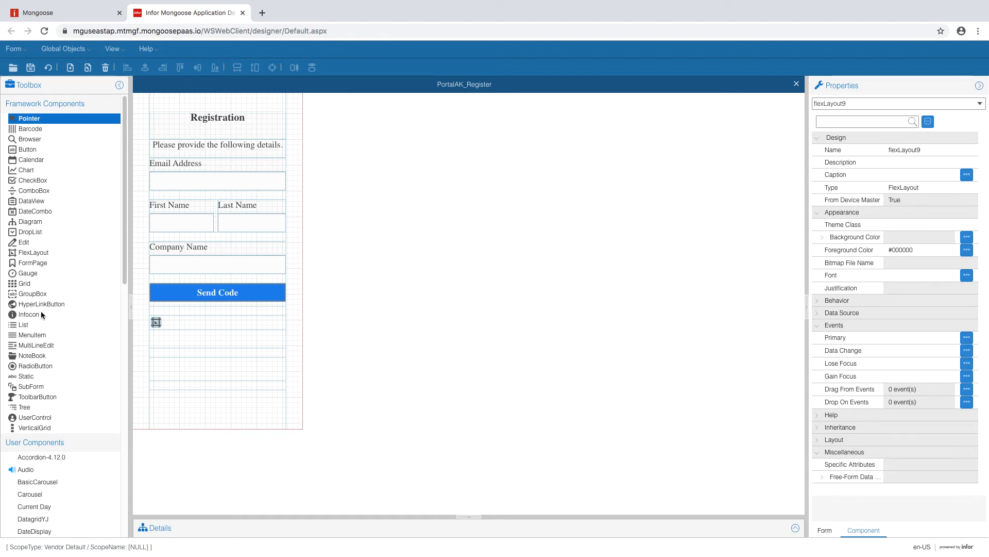
# - Add an input field below the label row and give it the AcmeEdit theme class
pyautogui.click(243, 323)
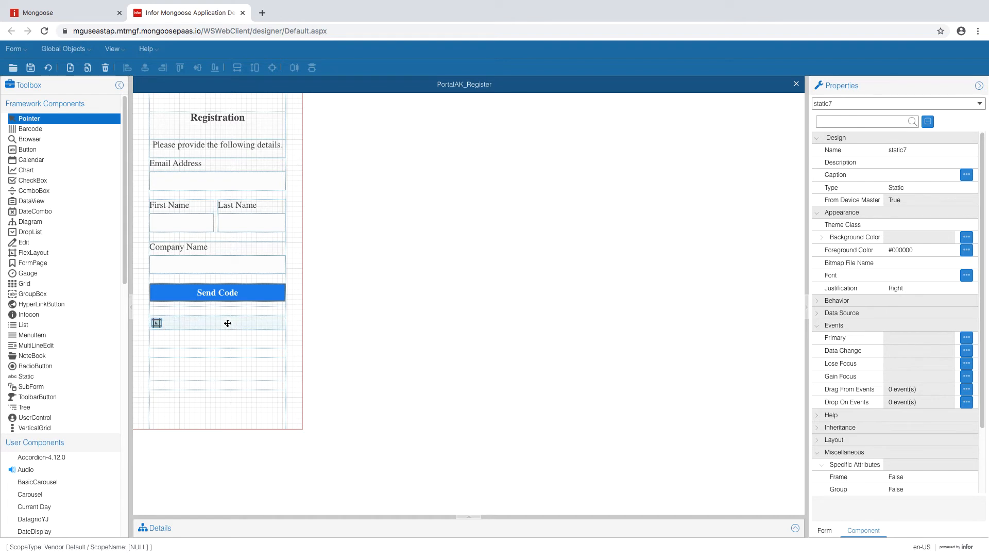
pyautogui.click(25, 242)
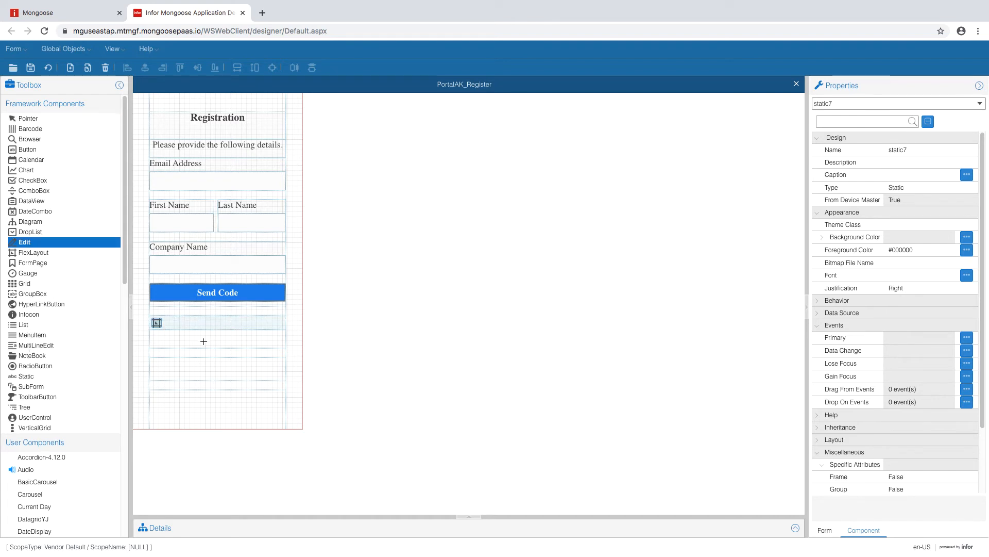
pyautogui.moveTo(180, 336); pyautogui.dragTo(274, 341)
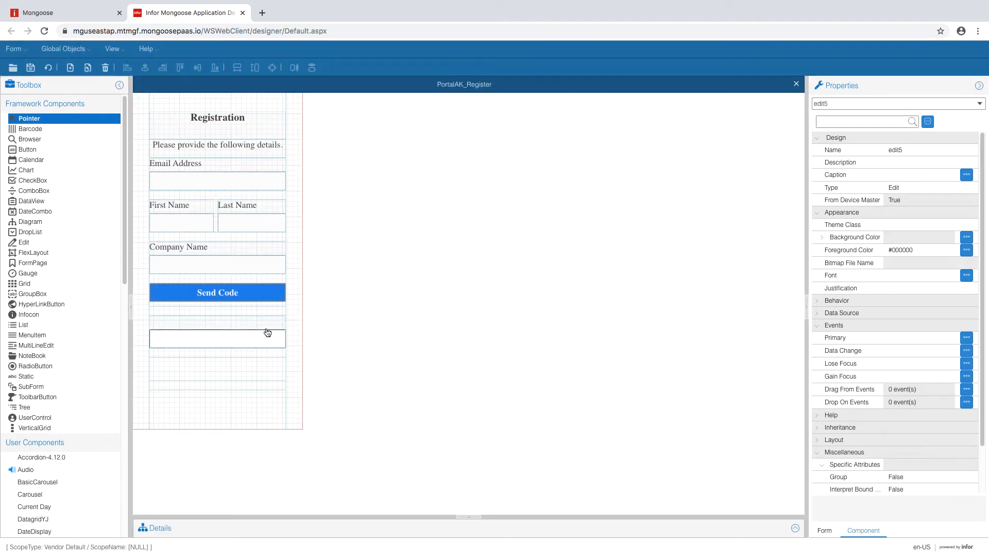
pyautogui.click(263, 341)
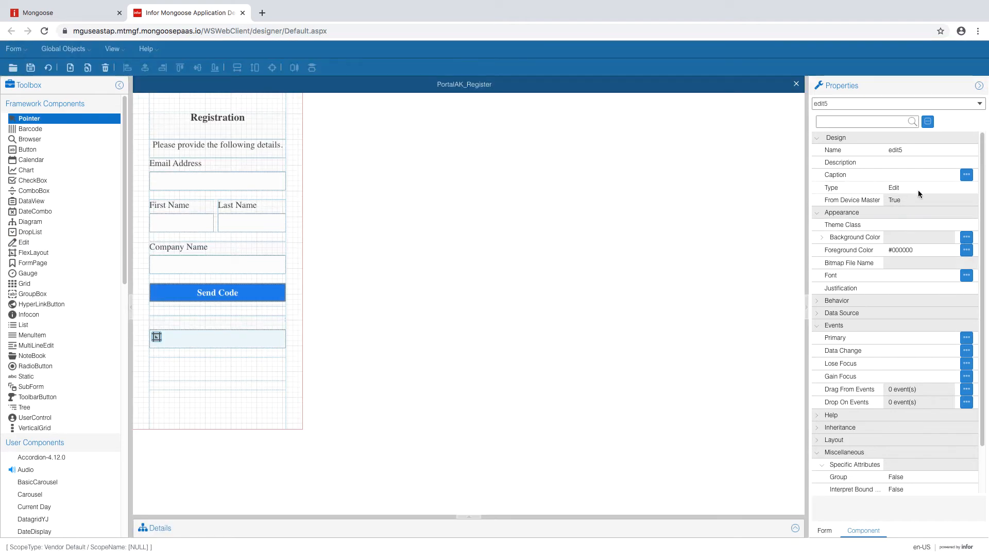
pyautogui.click(918, 225)
pyautogui.click(949, 225)
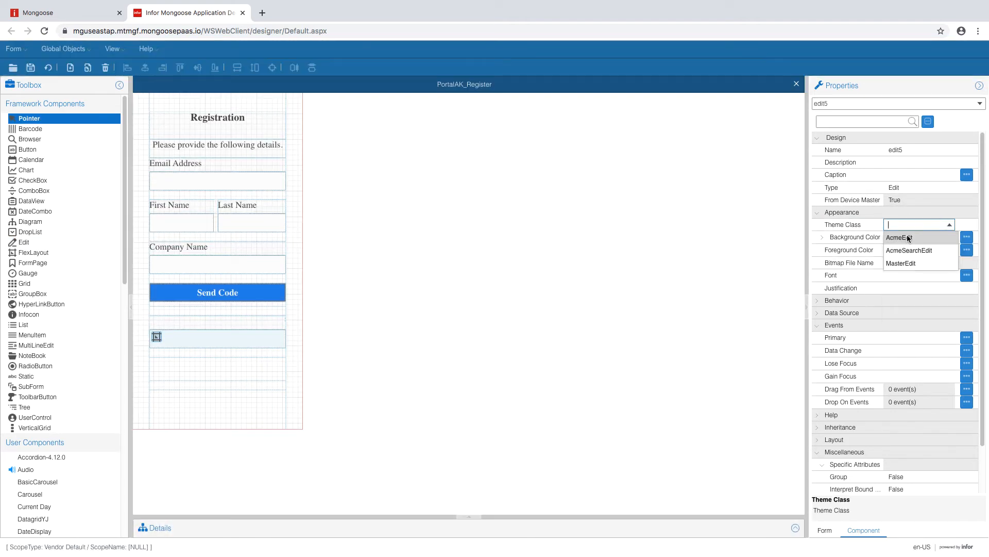
pyautogui.click(922, 199)
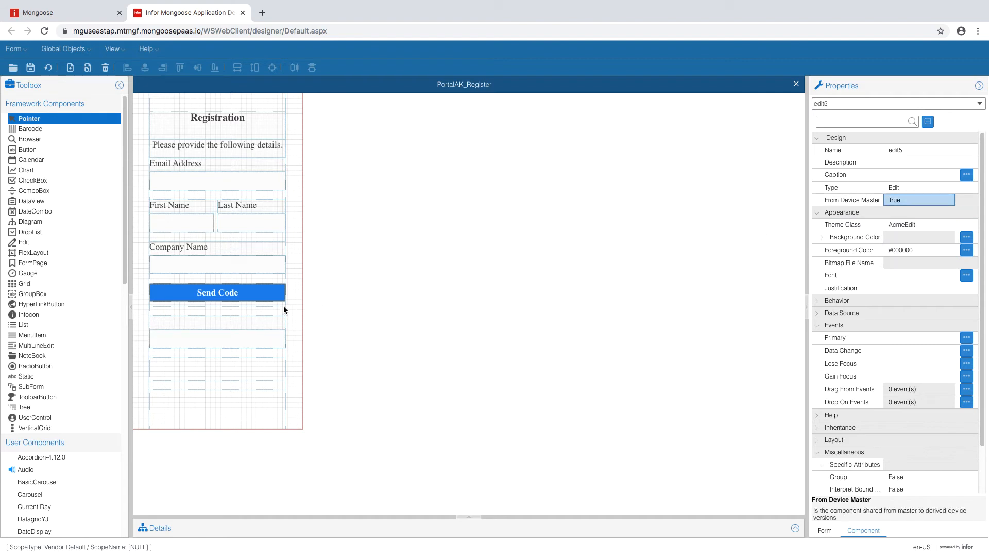
# - Caption the label above it 'Verification Code' with the BlackLabel theme class
pyautogui.click(237, 327)
pyautogui.click(901, 174)
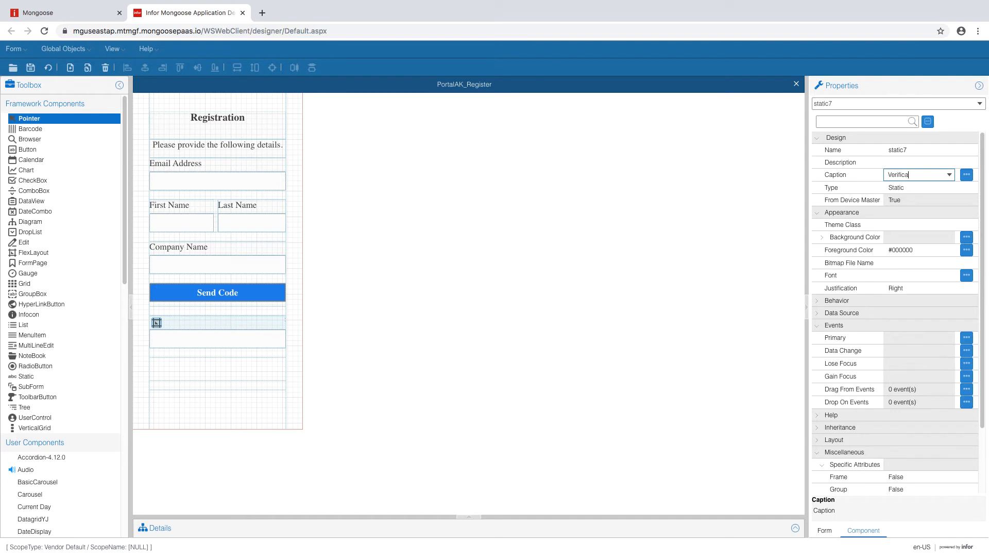
pyautogui.write('Verification Code')
pyautogui.click(922, 162)
pyautogui.click(928, 224)
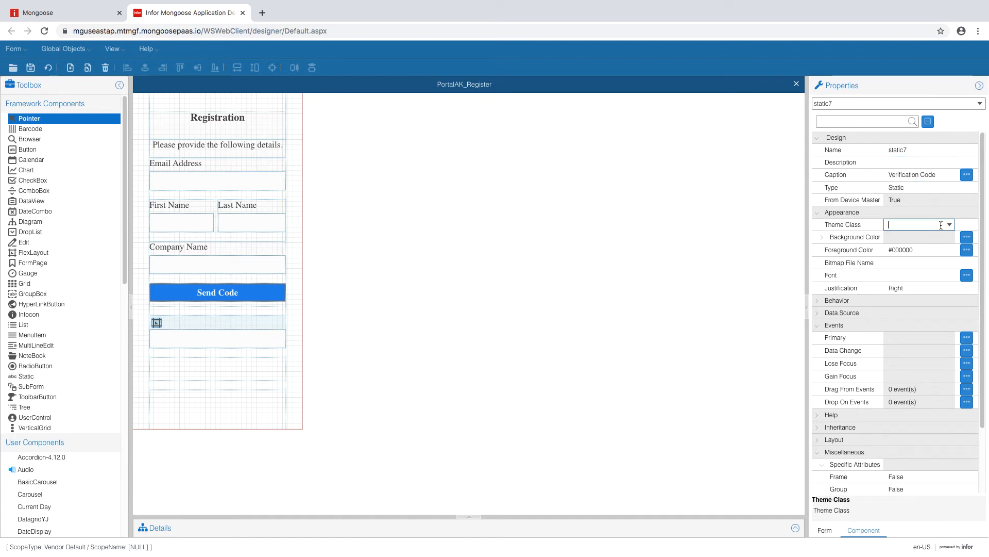
pyautogui.click(949, 226)
pyautogui.click(931, 237)
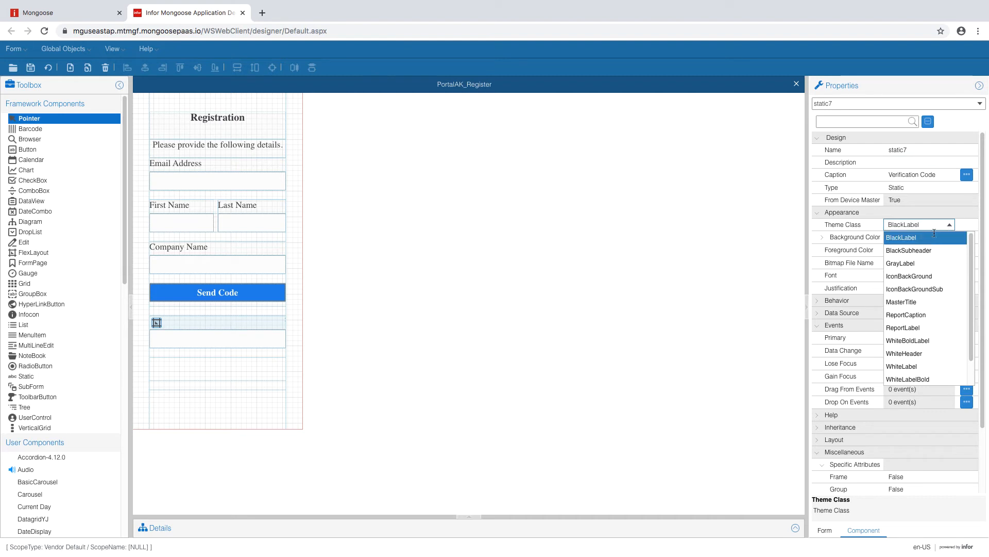
# - Left-justify the Verification Code label, set No Colon to True, and save the form
pyautogui.click(927, 288)
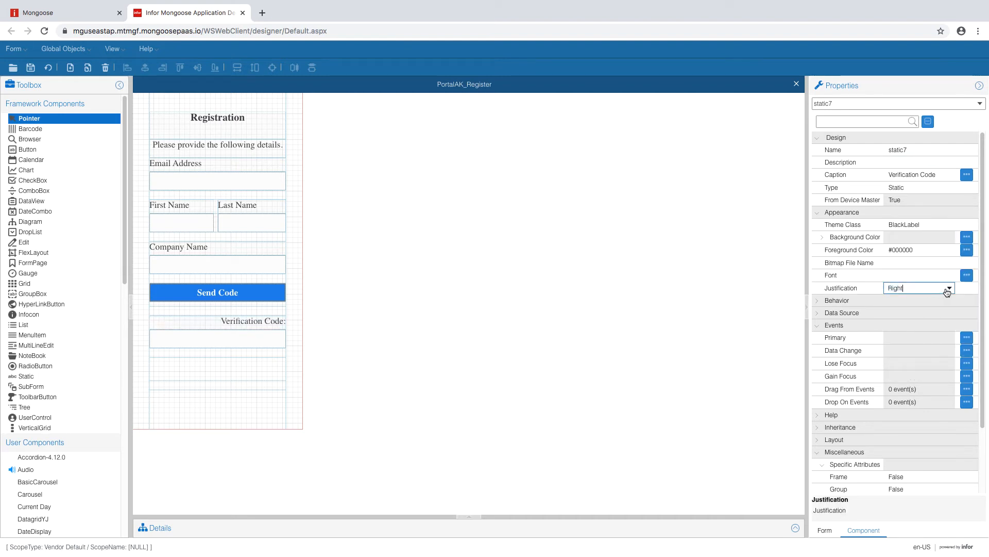
pyautogui.click(950, 288)
pyautogui.click(902, 326)
pyautogui.click(905, 272)
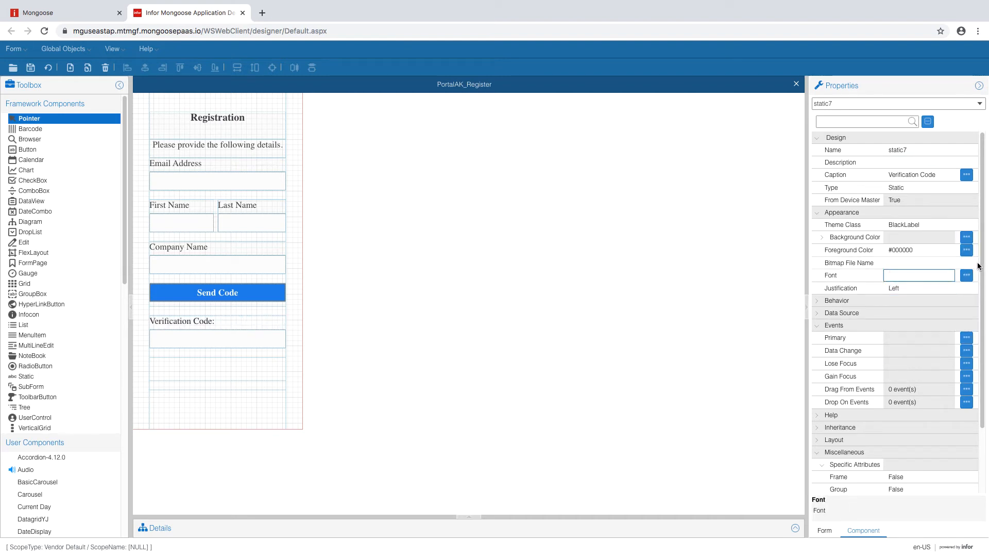
pyautogui.moveTo(983, 239); pyautogui.dragTo(983, 315)
pyautogui.click(934, 438)
pyautogui.click(950, 437)
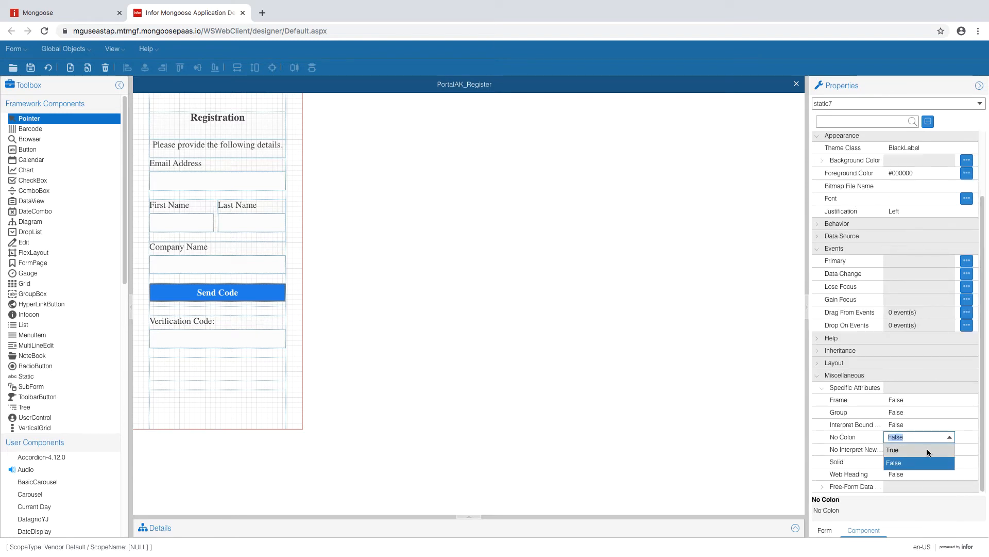
pyautogui.click(928, 450)
pyautogui.click(930, 424)
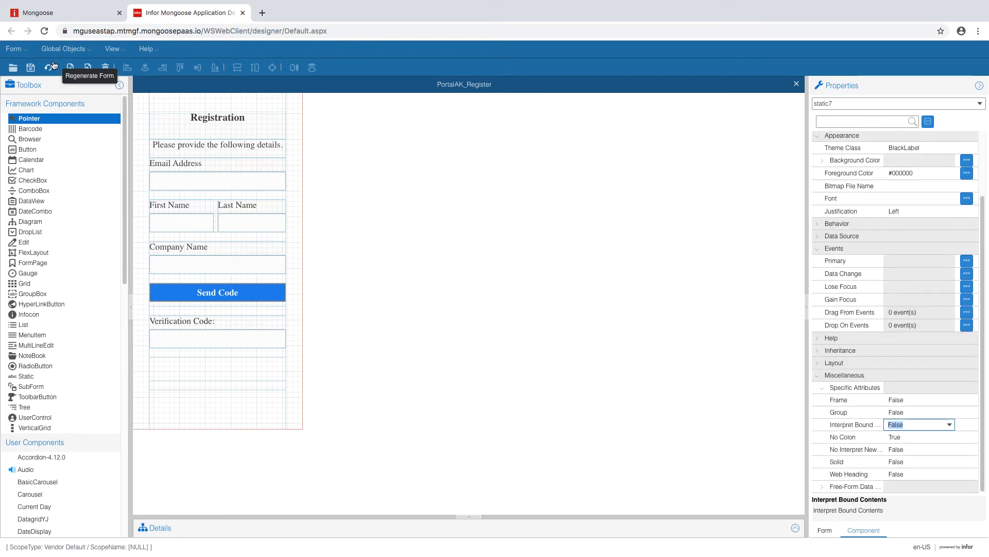
pyautogui.click(203, 340)
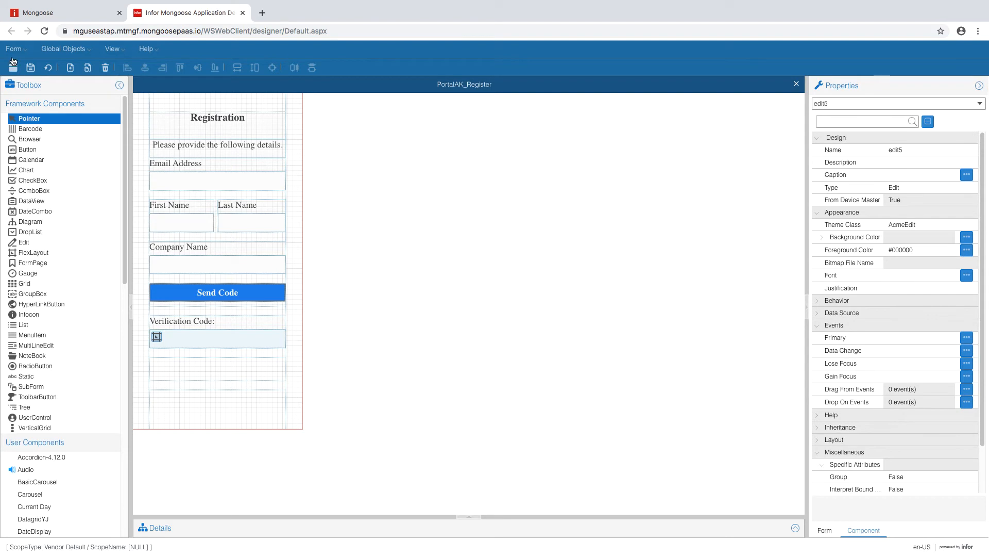
pyautogui.click(31, 67)
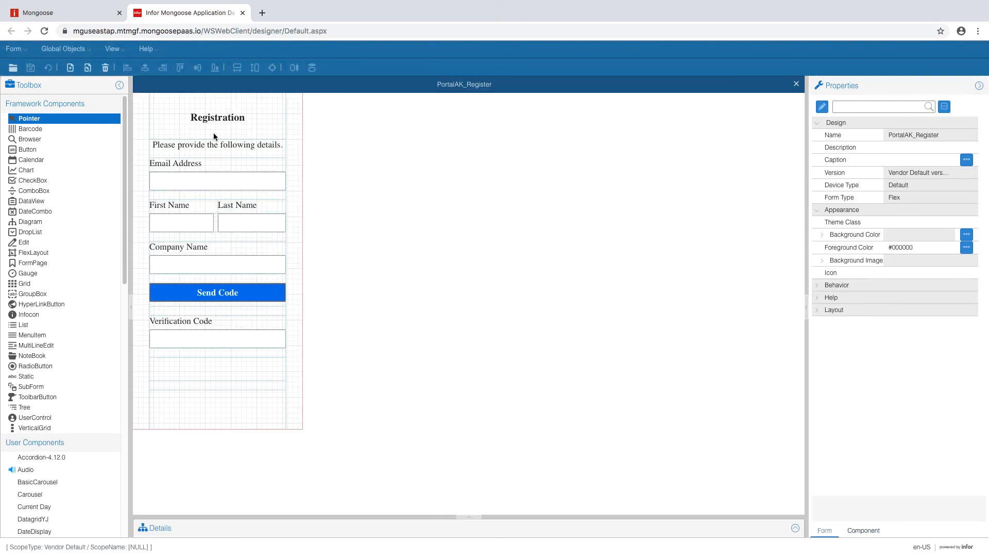
# - Draw a button captioned 'Verify Code' below the field, using the AcmeBlueBtn theme class
pyautogui.click(28, 150)
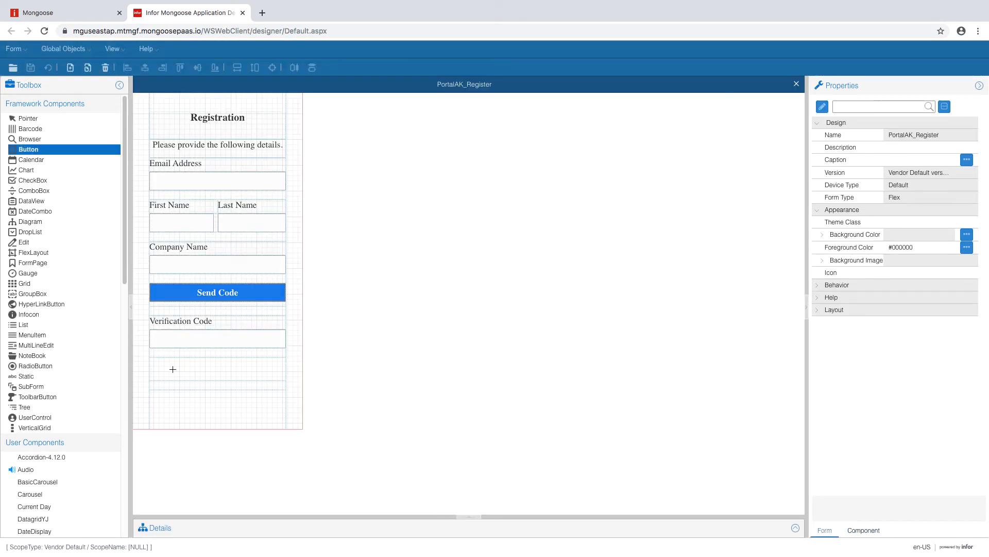
pyautogui.moveTo(184, 371); pyautogui.dragTo(244, 376)
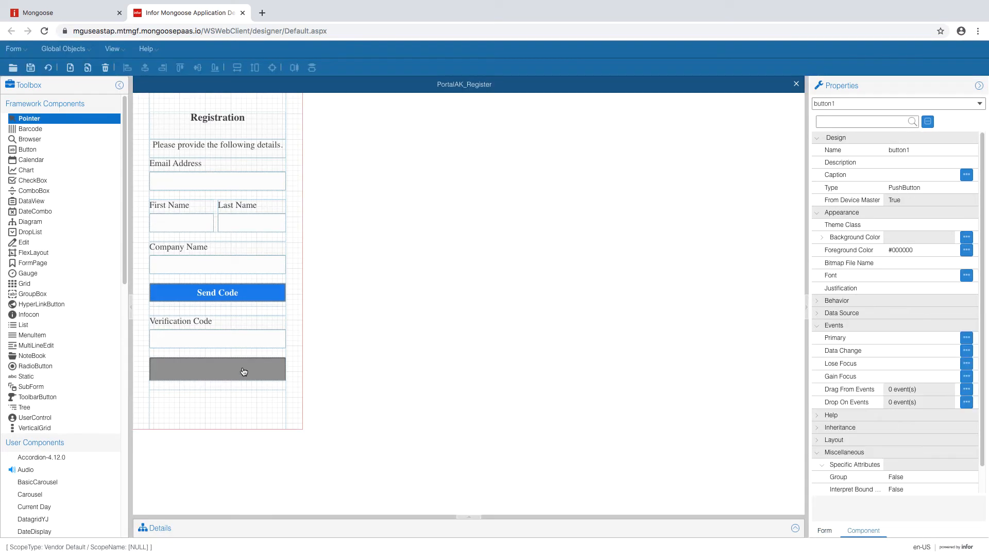
pyautogui.click(918, 175)
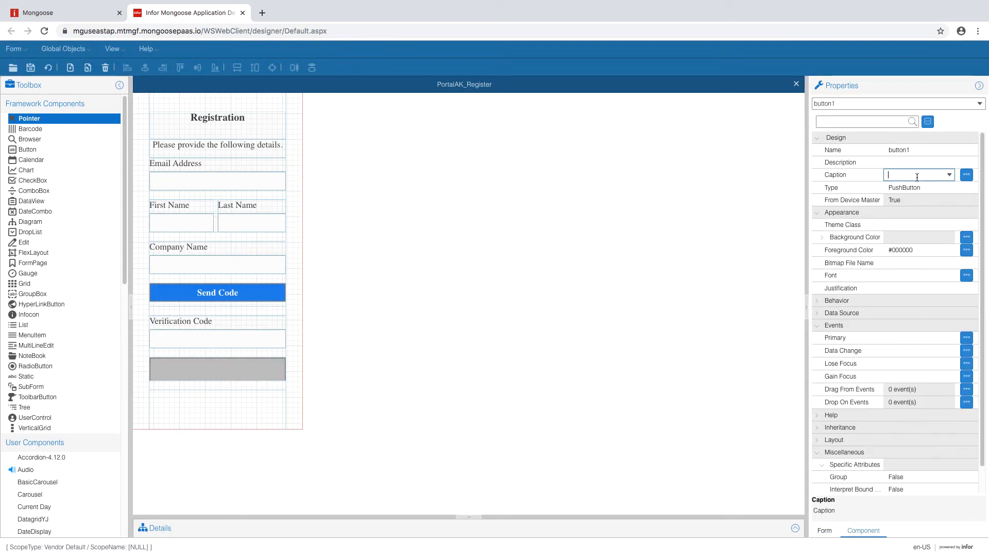
pyautogui.write('Verify Code')
pyautogui.click(924, 225)
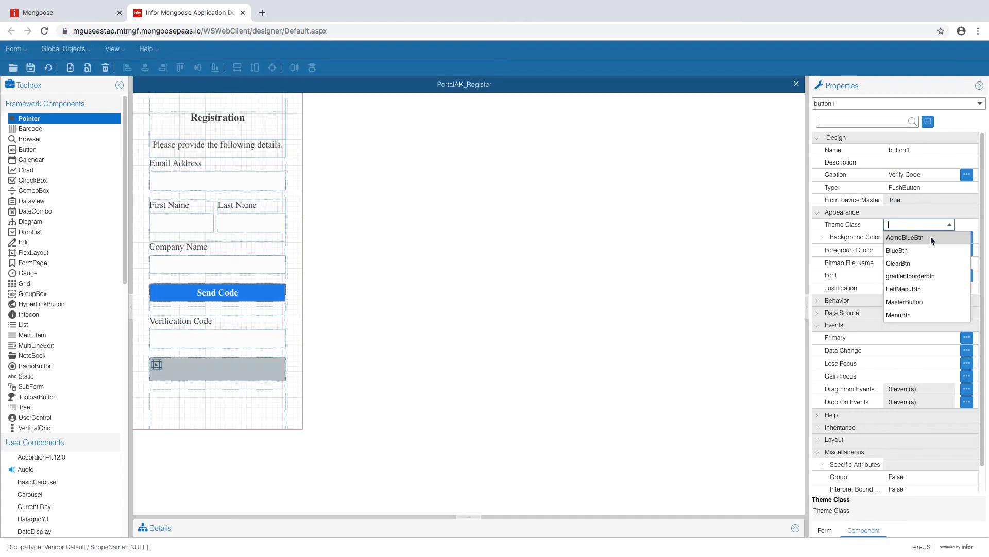
pyautogui.click(930, 238)
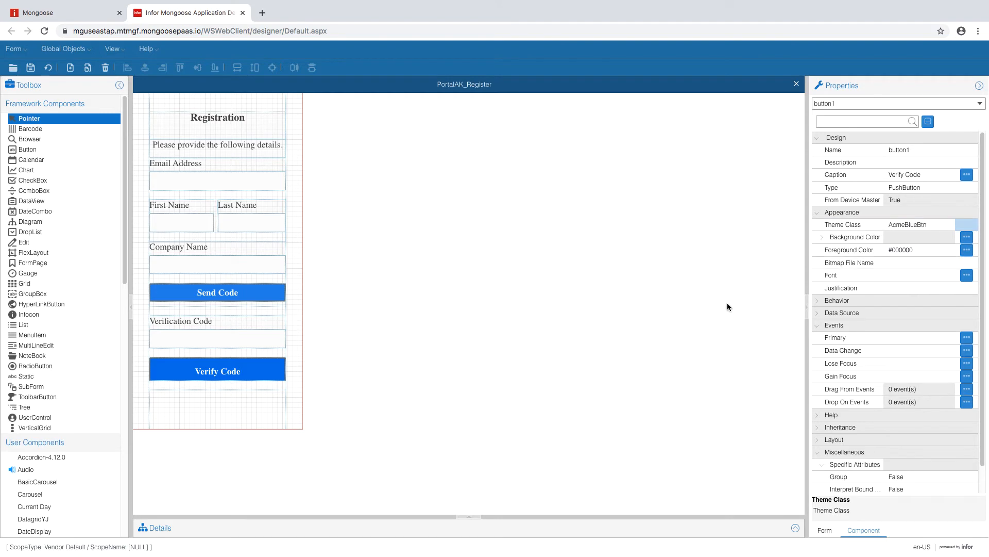
# - Set the Verification Code layout's third region length to 2 form units and apply
pyautogui.click(256, 342)
pyautogui.click(156, 317)
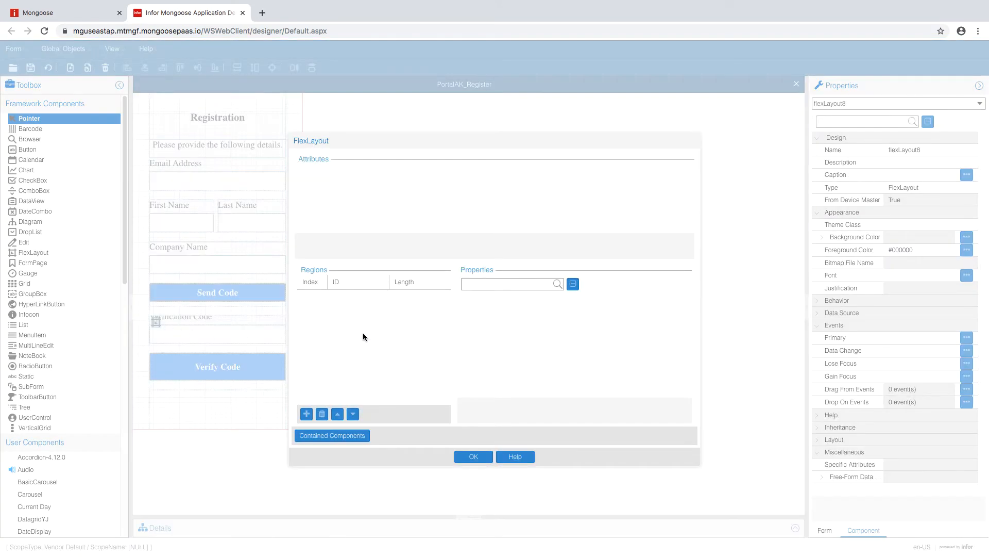
pyautogui.click(425, 321)
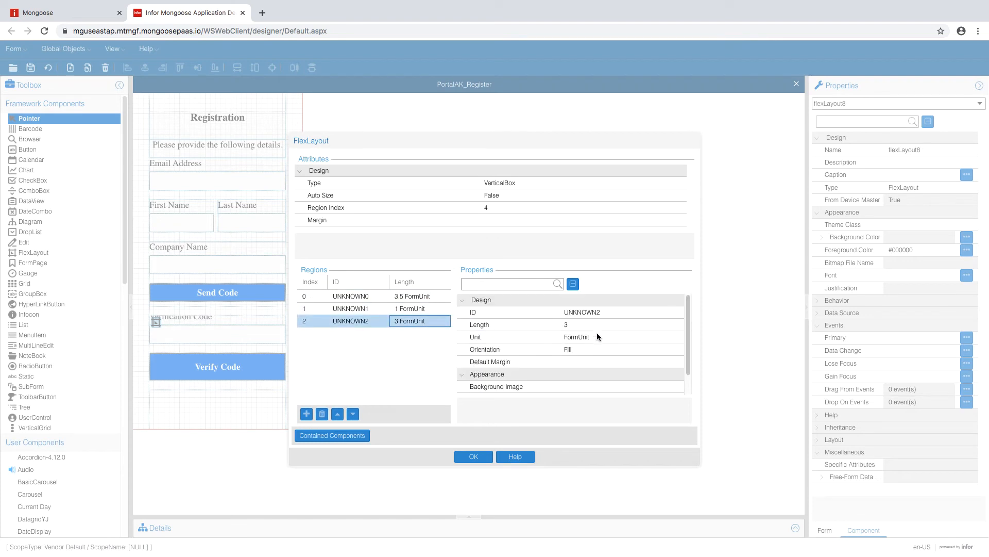
pyautogui.click(583, 326)
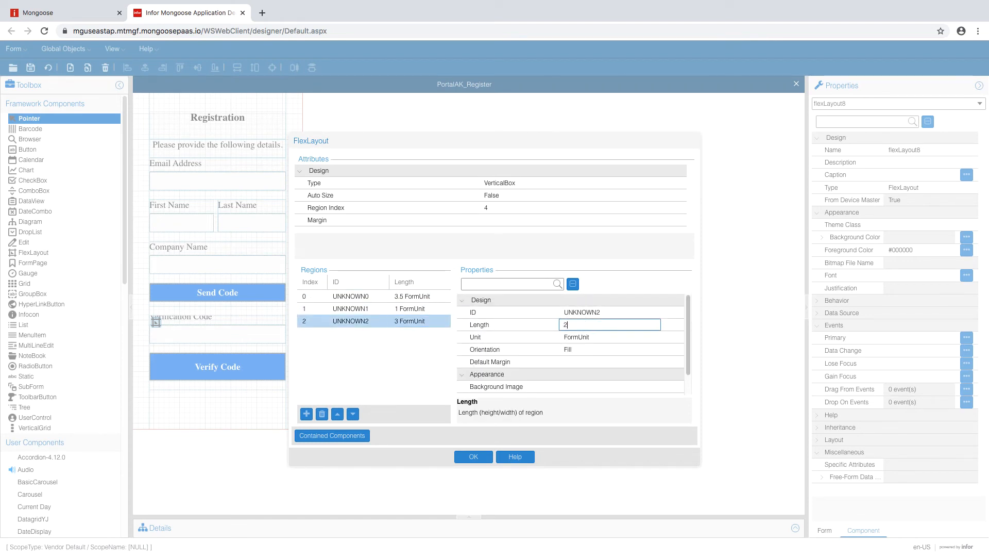
pyautogui.click(583, 348)
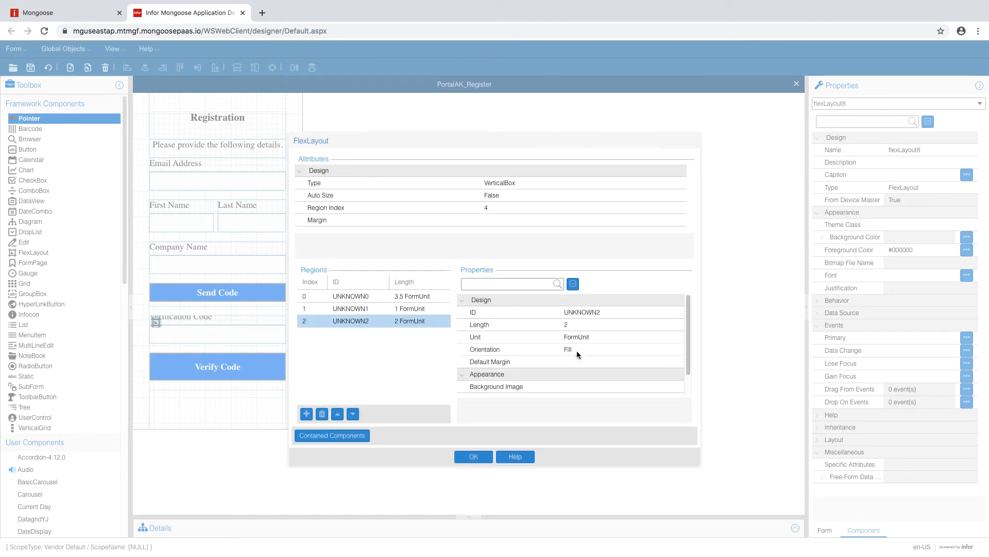
pyautogui.click(472, 456)
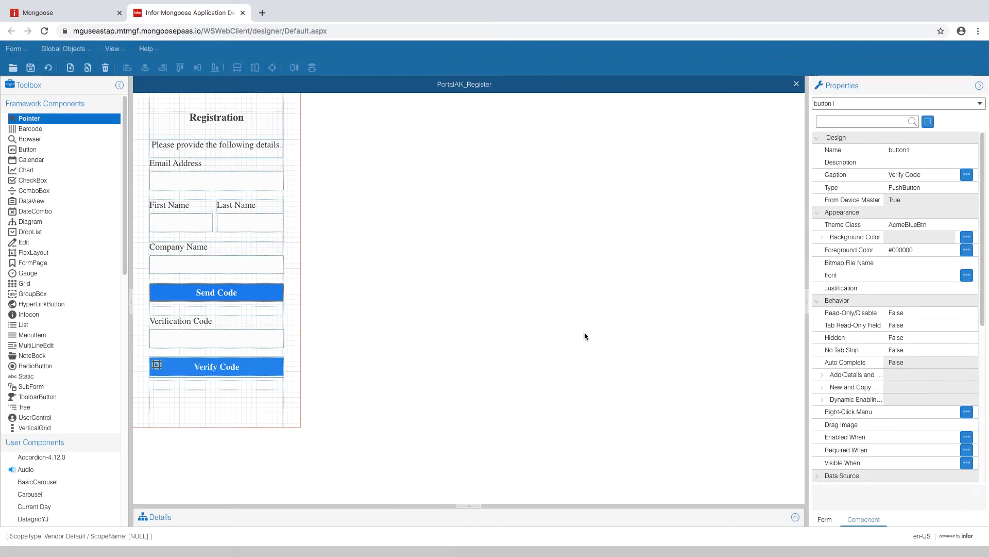
# - Raise the PortalAK_Register form height from 36 to 50, making it 40 by 50
pyautogui.click(267, 397)
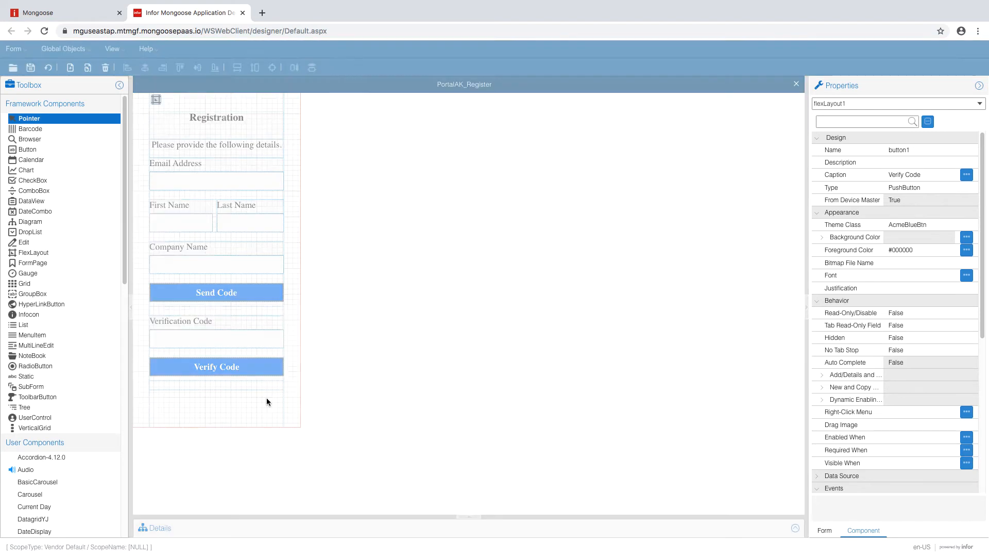
pyautogui.click(827, 536)
pyautogui.click(900, 359)
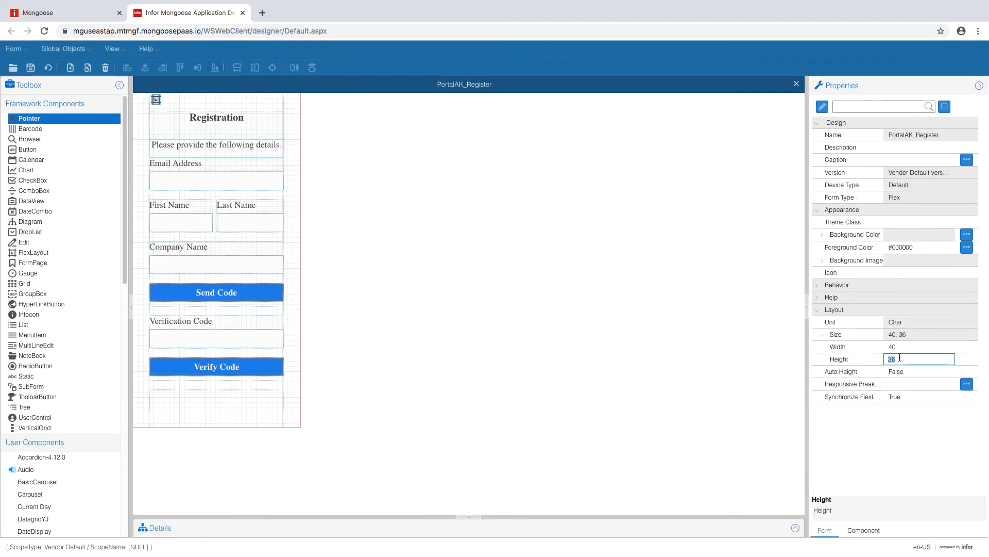
pyautogui.click(900, 370)
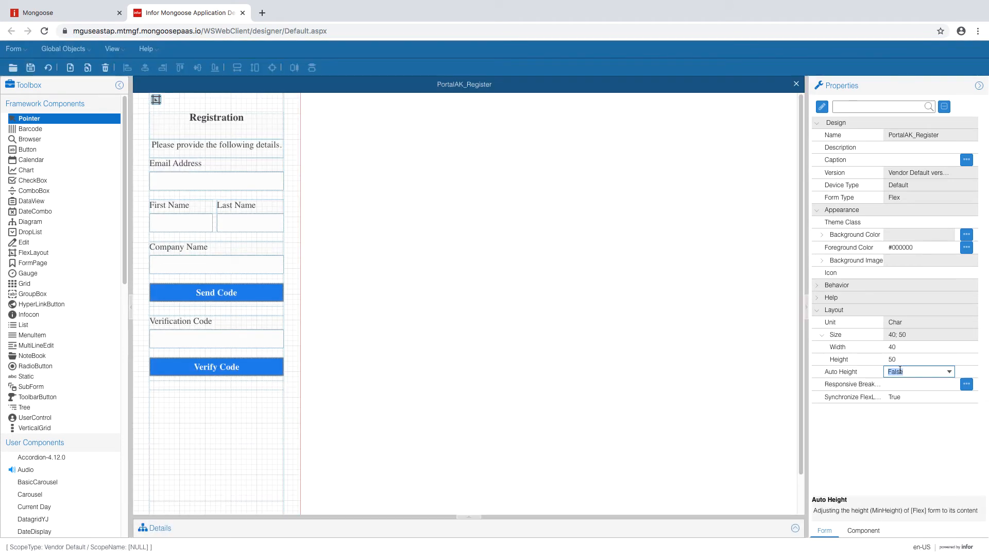
pyautogui.scroll(-1, 801, 182)
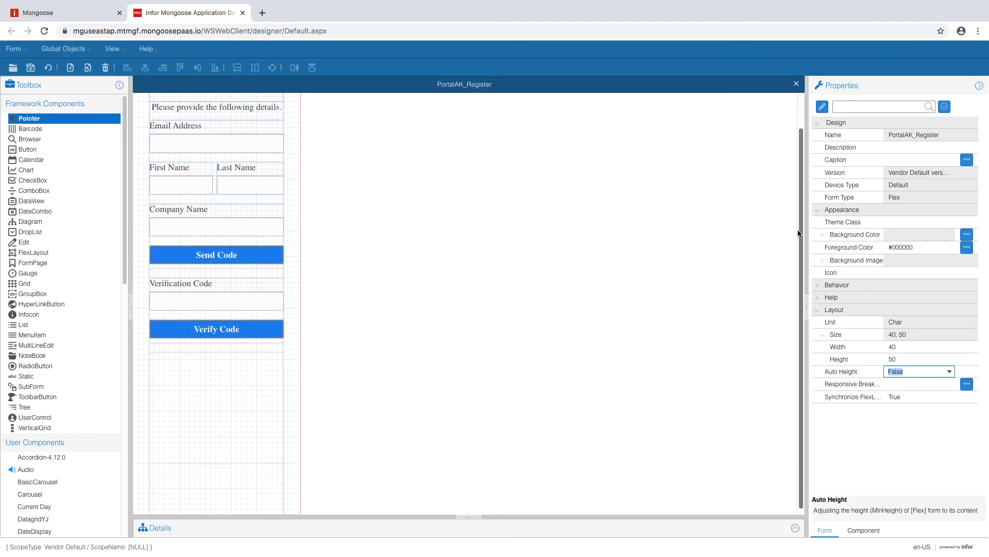
pyautogui.click(222, 390)
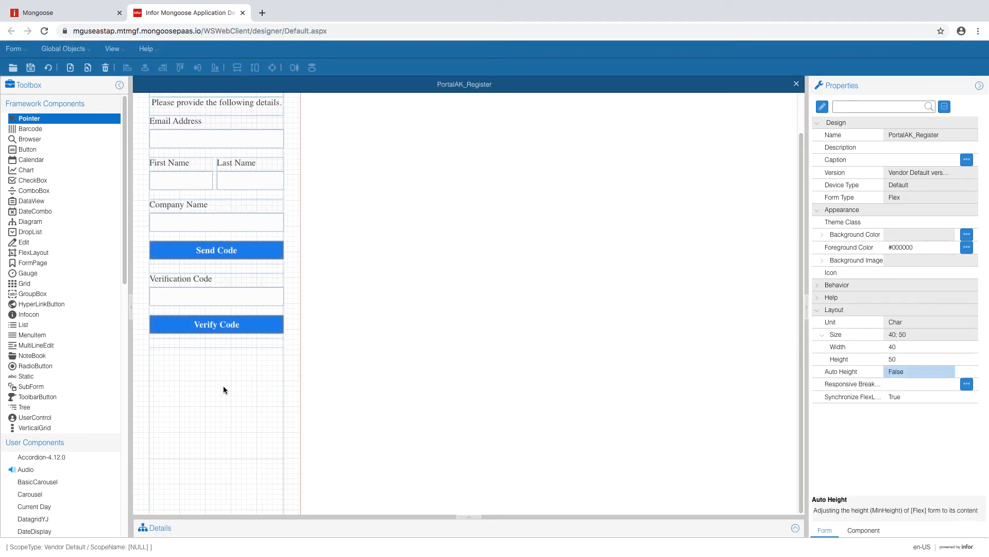
pyautogui.click(33, 253)
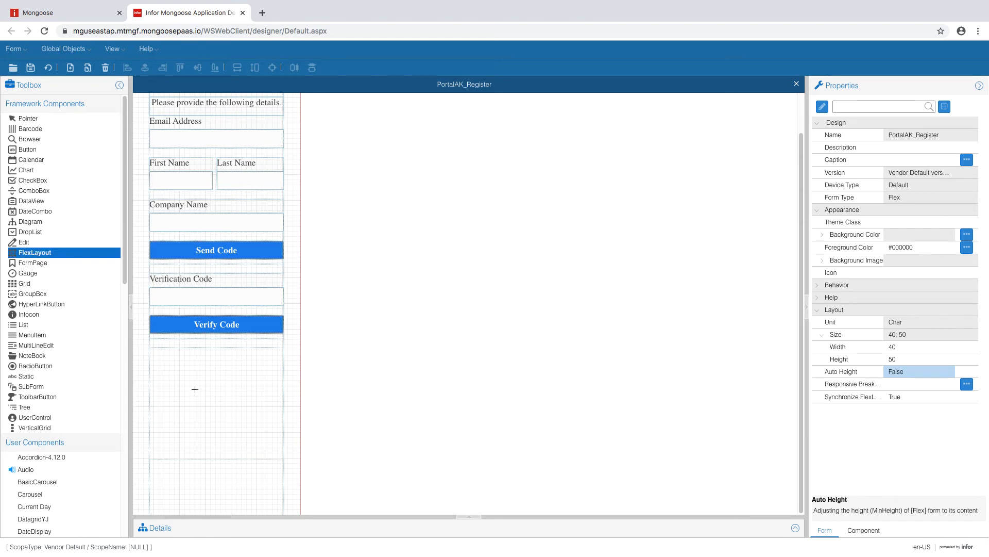
# - Draw a new flex layout below Verify Code and give it four regions
pyautogui.moveTo(172, 358); pyautogui.dragTo(268, 459)
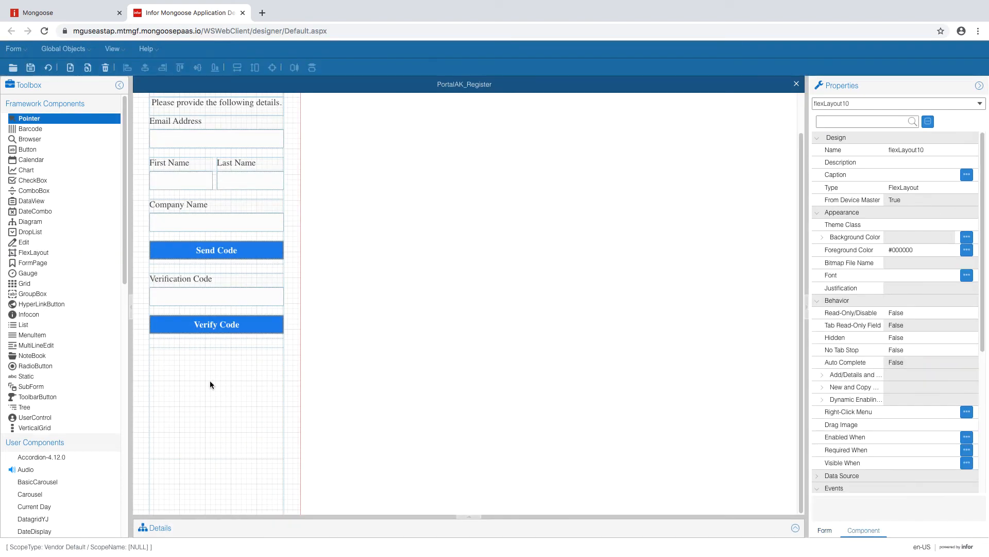
pyautogui.click(157, 354)
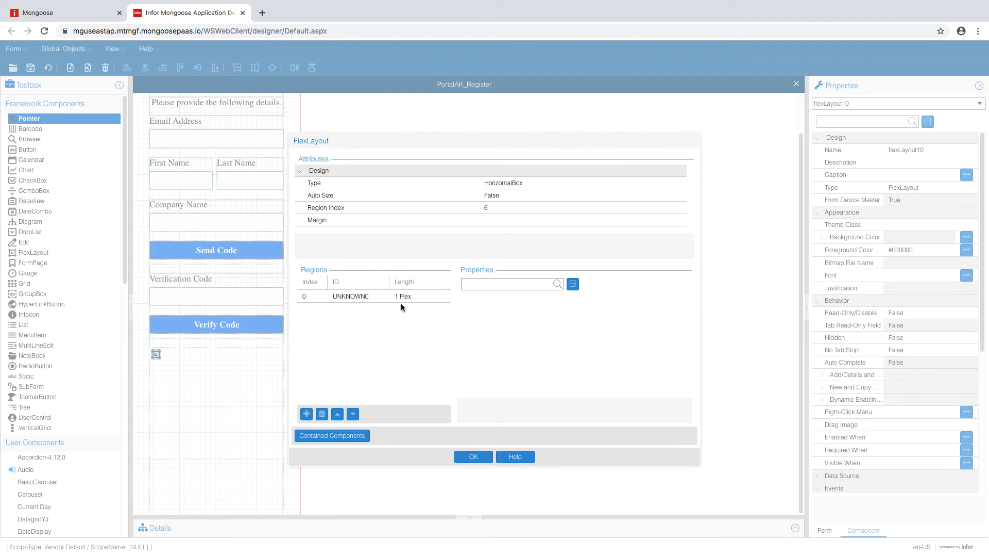
pyautogui.click(401, 298)
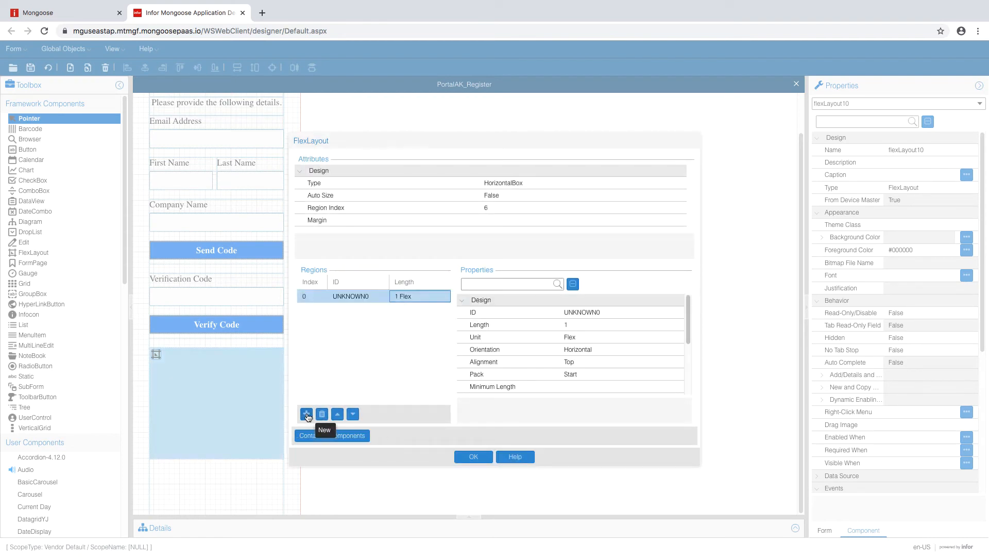
pyautogui.click(307, 413)
pyautogui.click(306, 413)
pyautogui.click(307, 414)
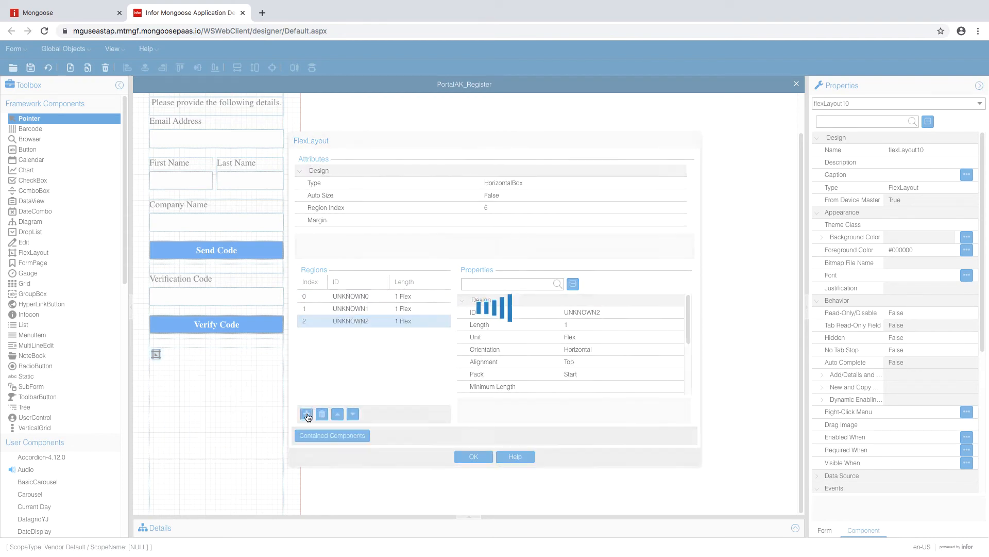
# - Set the first region UNKNOWN0 to 3.5 FormUnit with Fill orientation
pyautogui.click(381, 296)
pyautogui.click(585, 321)
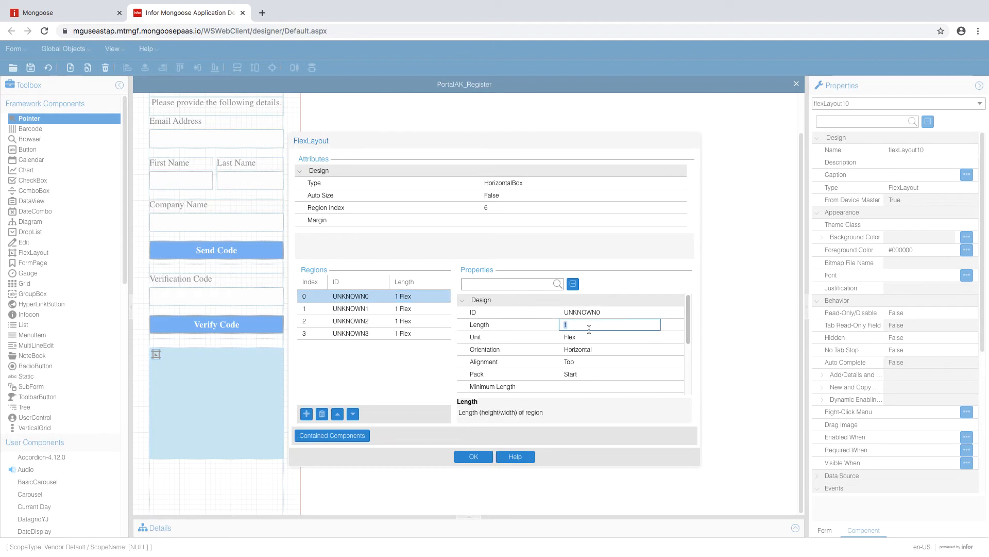
pyautogui.click(652, 336)
pyautogui.click(654, 337)
pyautogui.click(635, 350)
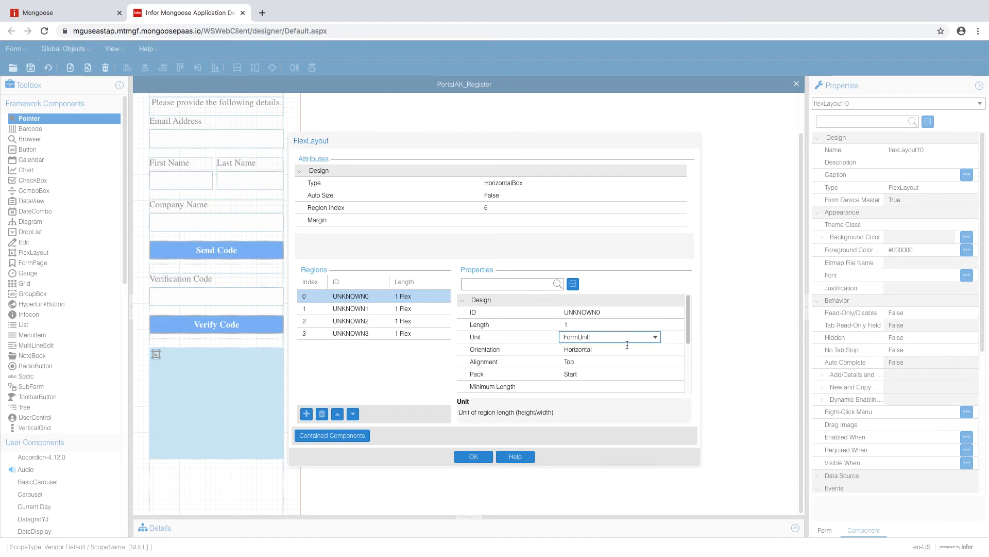
pyautogui.click(617, 324)
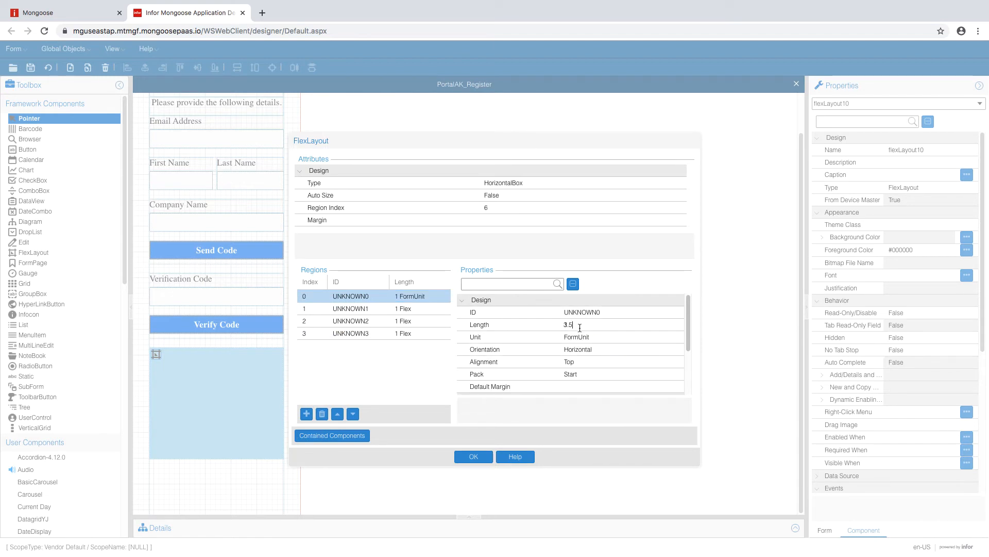
pyautogui.click(608, 350)
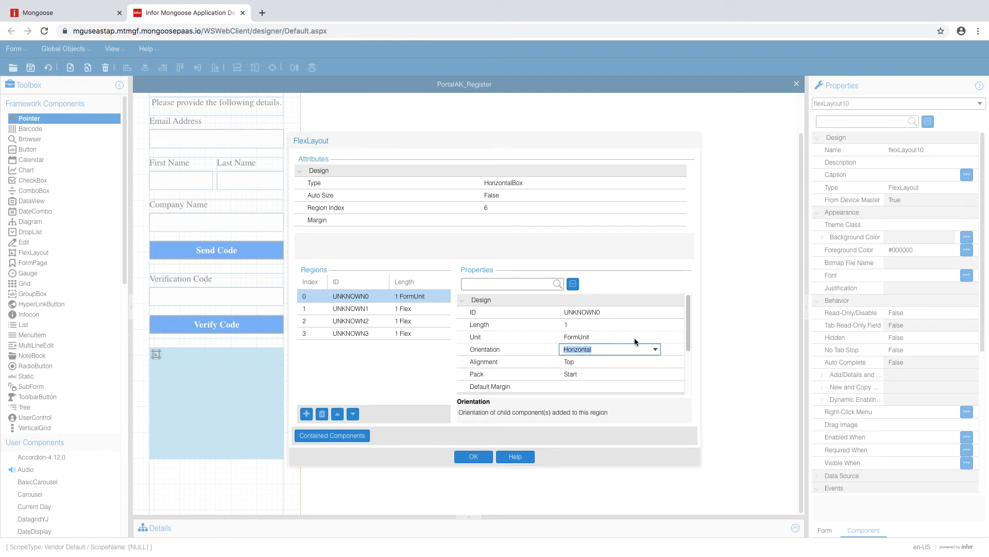
pyautogui.click(613, 325)
pyautogui.click(607, 338)
pyautogui.click(613, 350)
pyautogui.click(655, 349)
pyautogui.click(639, 362)
pyautogui.click(619, 363)
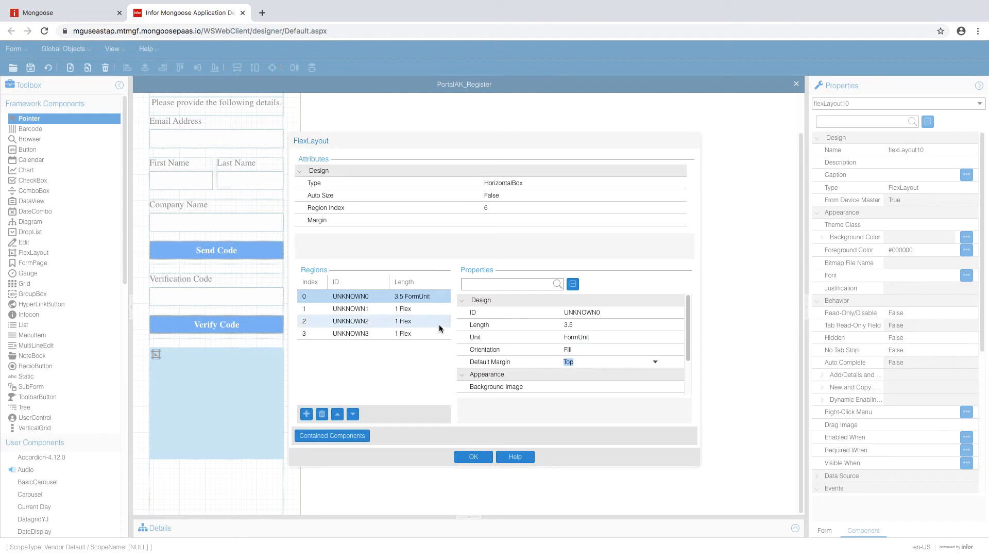
# - Set region UNKNOWN1 to 1 FormUnit and region UNKNOWN2 to 3.5 FormUnit
pyautogui.click(426, 310)
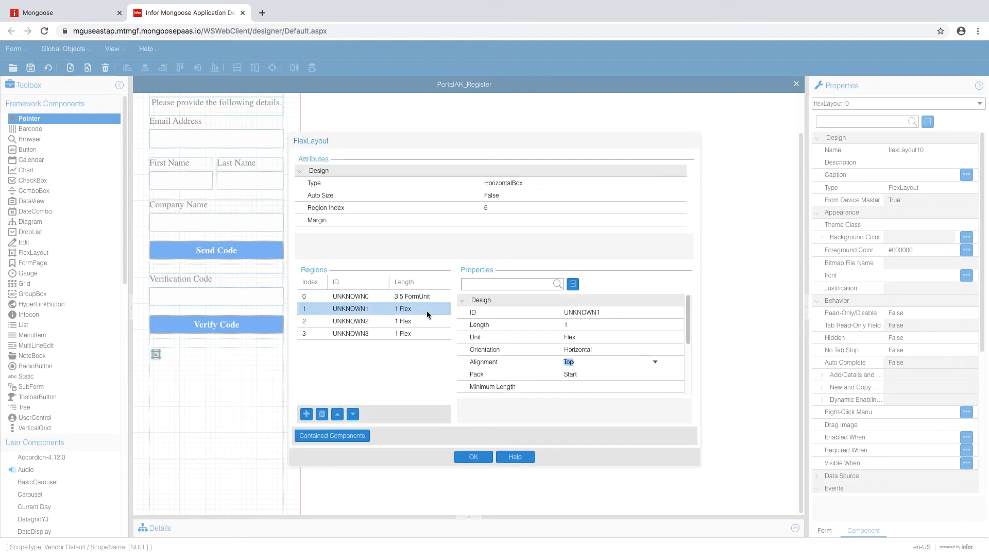
pyautogui.click(623, 336)
pyautogui.click(655, 337)
pyautogui.click(614, 349)
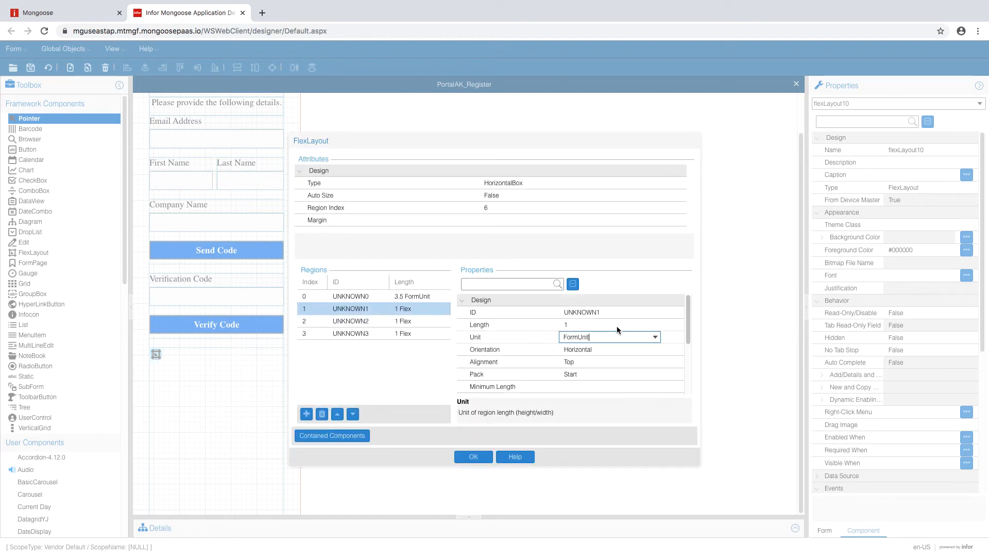
pyautogui.click(617, 324)
pyautogui.click(392, 321)
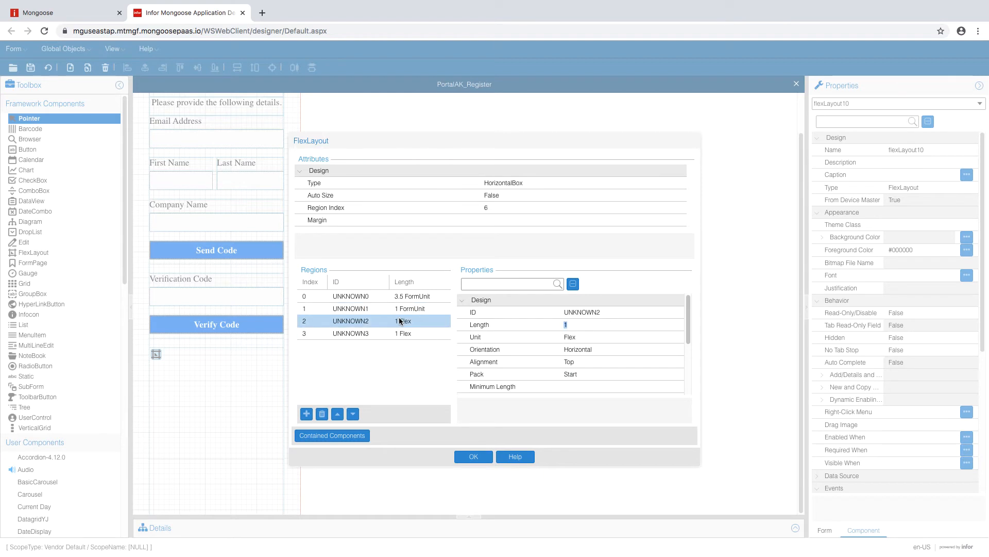
pyautogui.click(625, 336)
pyautogui.click(655, 338)
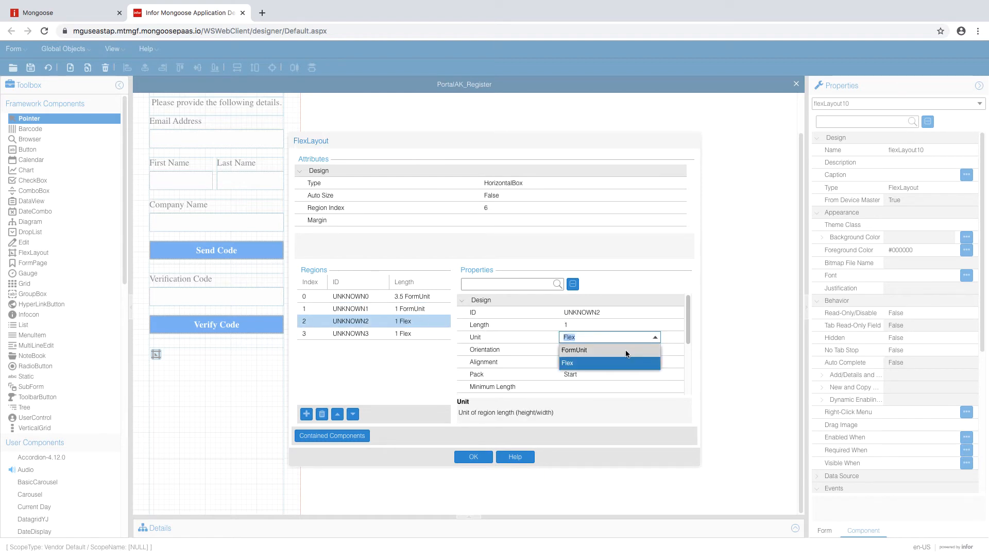
pyautogui.click(623, 349)
pyautogui.click(610, 327)
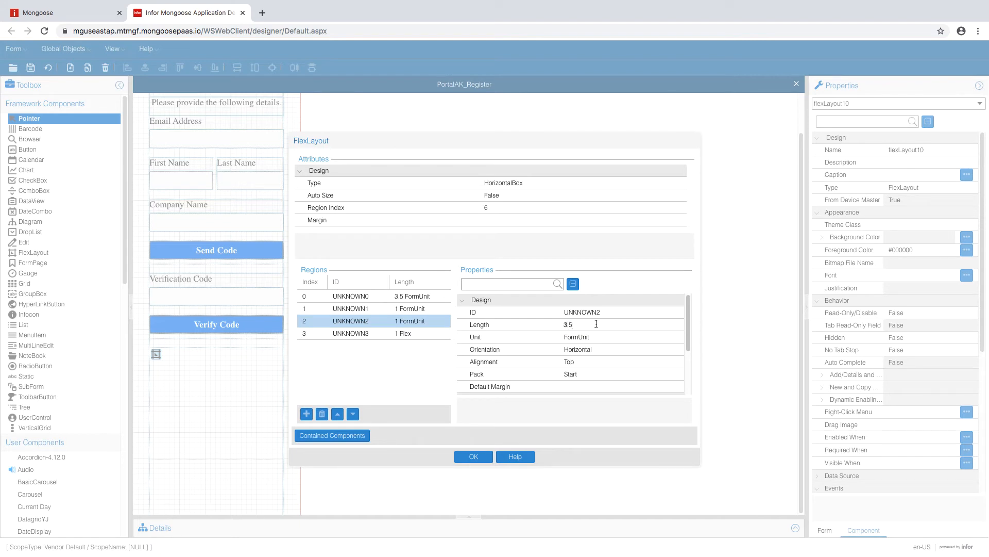
pyautogui.click(599, 336)
pyautogui.click(589, 326)
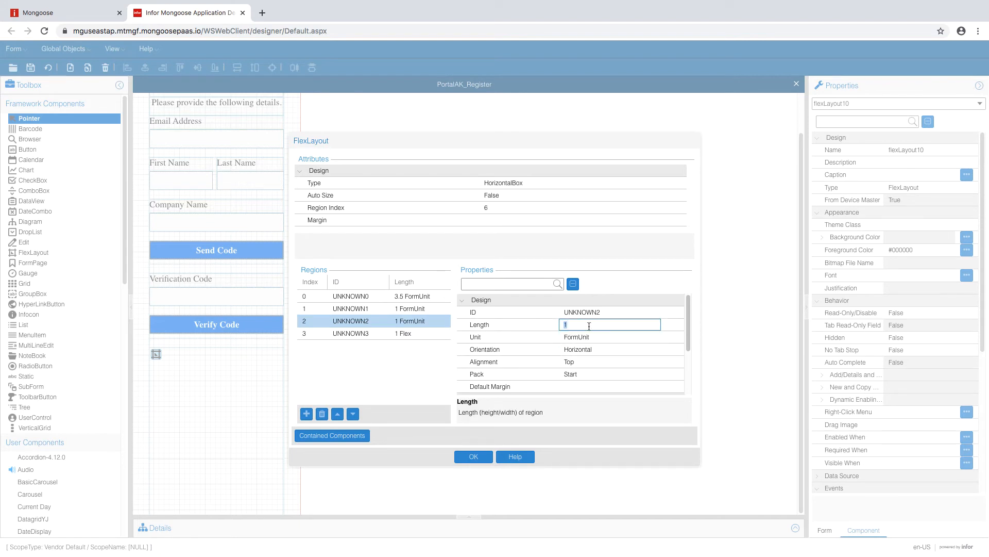
pyautogui.click(593, 338)
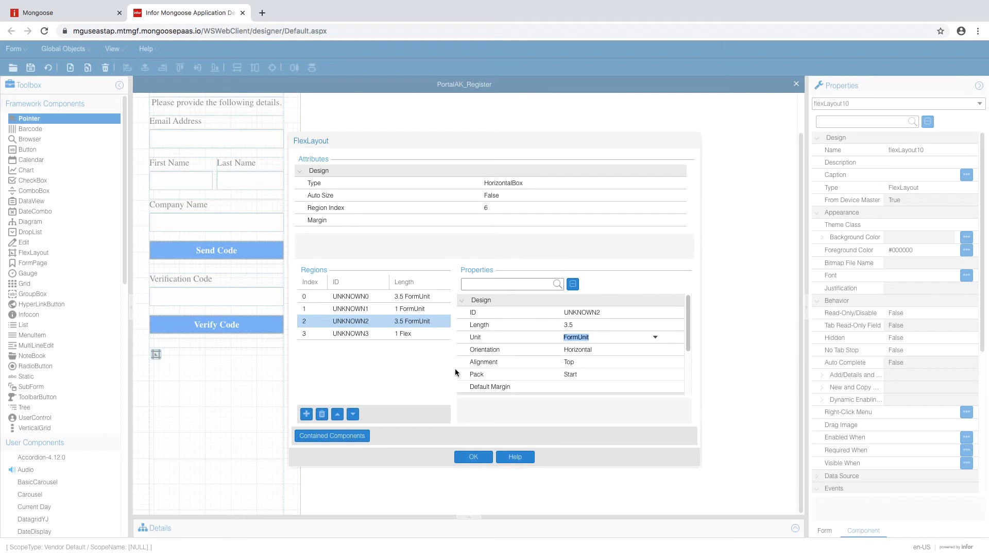
# - Set UNKNOWN3 to 1 FormUnit and add a fifth region of 2 FormUnit with Fill orientation
pyautogui.click(419, 333)
pyautogui.click(655, 337)
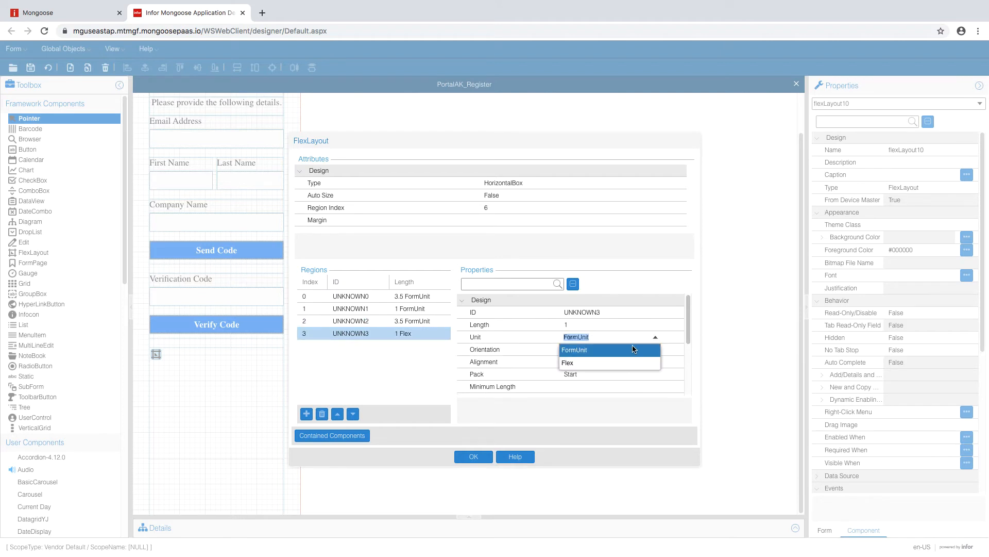
pyautogui.click(639, 351)
pyautogui.click(620, 326)
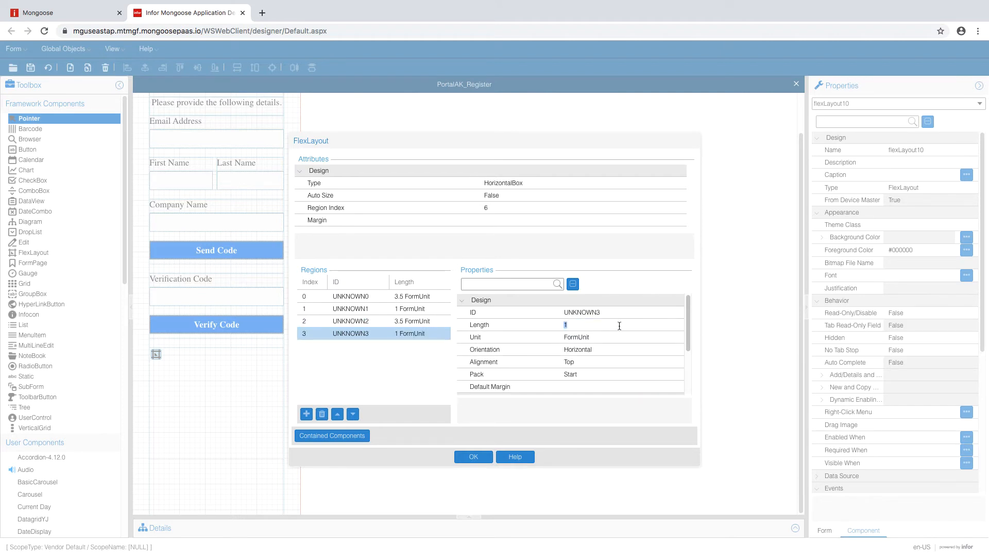
pyautogui.click(304, 418)
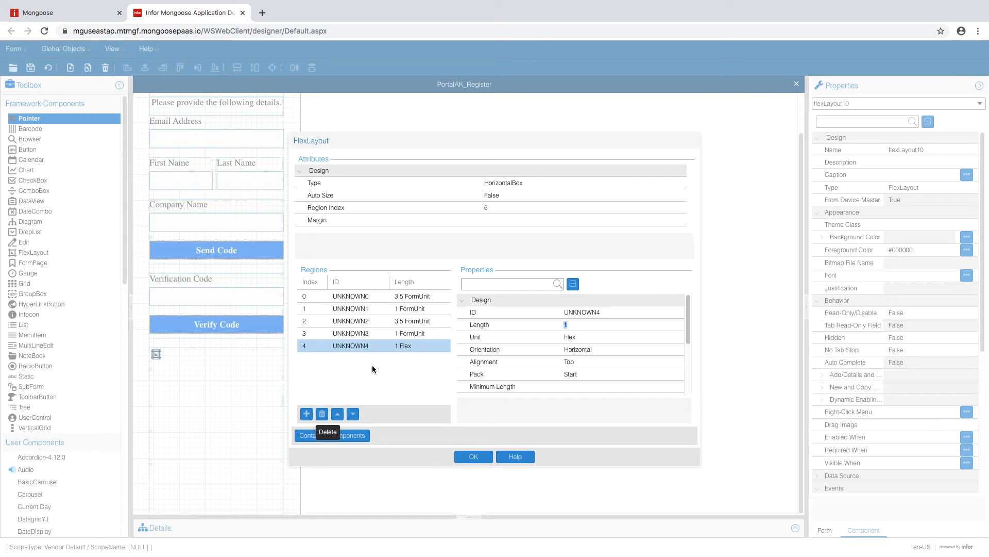
pyautogui.click(644, 337)
pyautogui.click(615, 348)
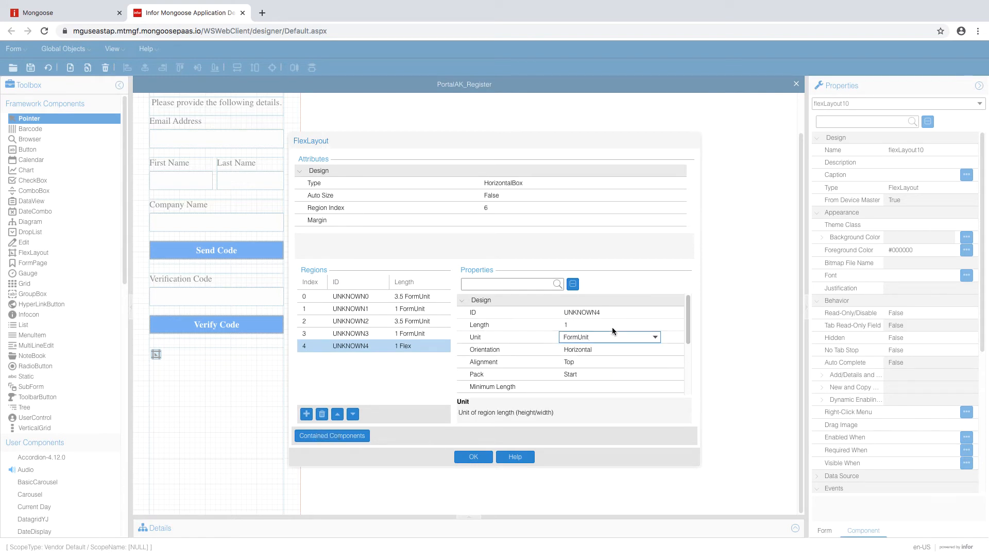
pyautogui.click(602, 325)
pyautogui.write('2')
pyautogui.click(599, 335)
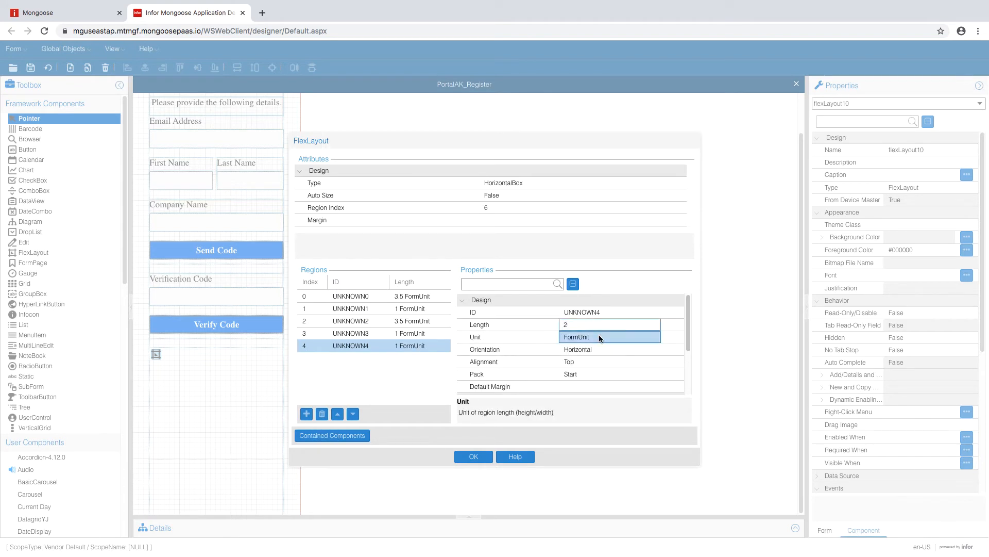
pyautogui.click(601, 349)
pyautogui.click(655, 352)
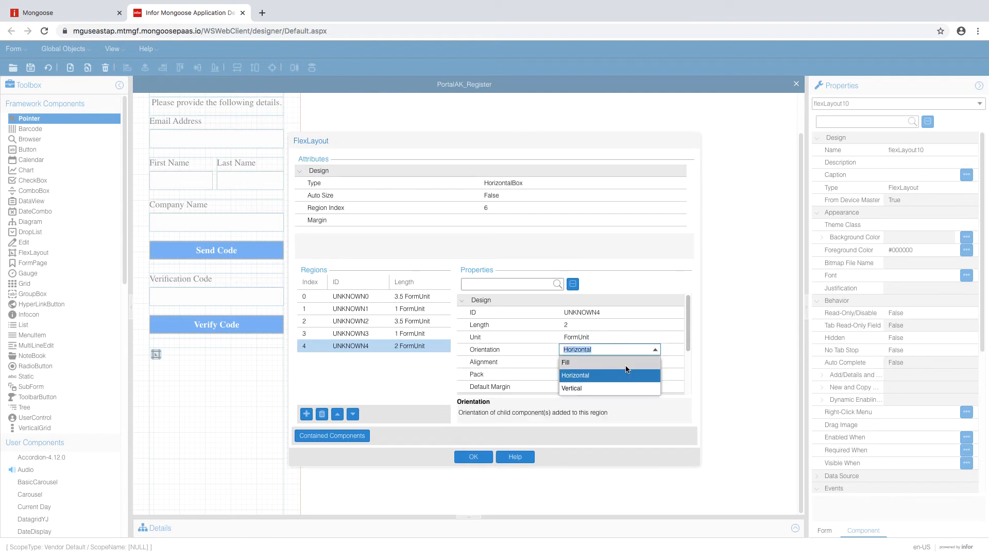
pyautogui.click(624, 361)
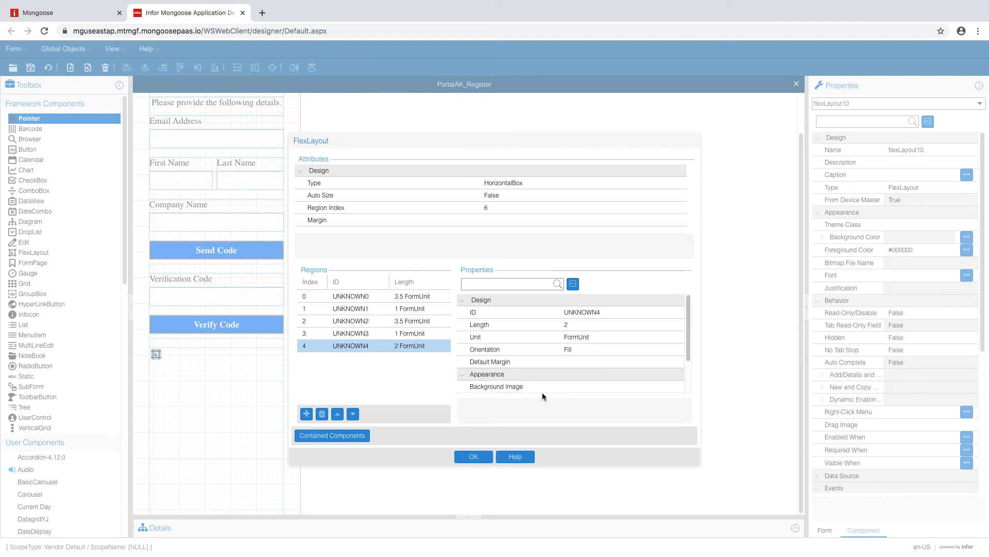
# - Change region UNKNOWN2's orientation to Fill and apply the region changes
pyautogui.click(432, 320)
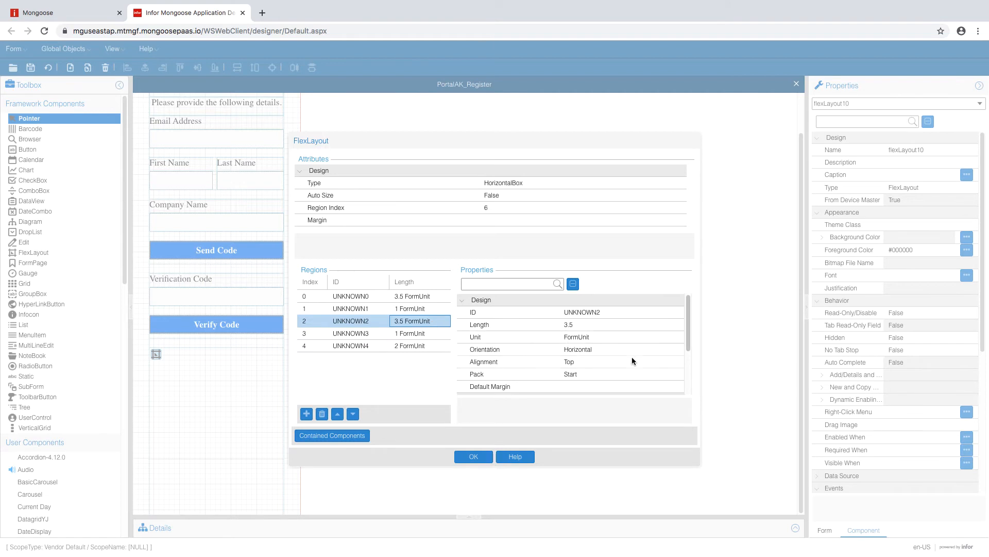
pyautogui.click(630, 352)
pyautogui.click(655, 349)
pyautogui.click(629, 359)
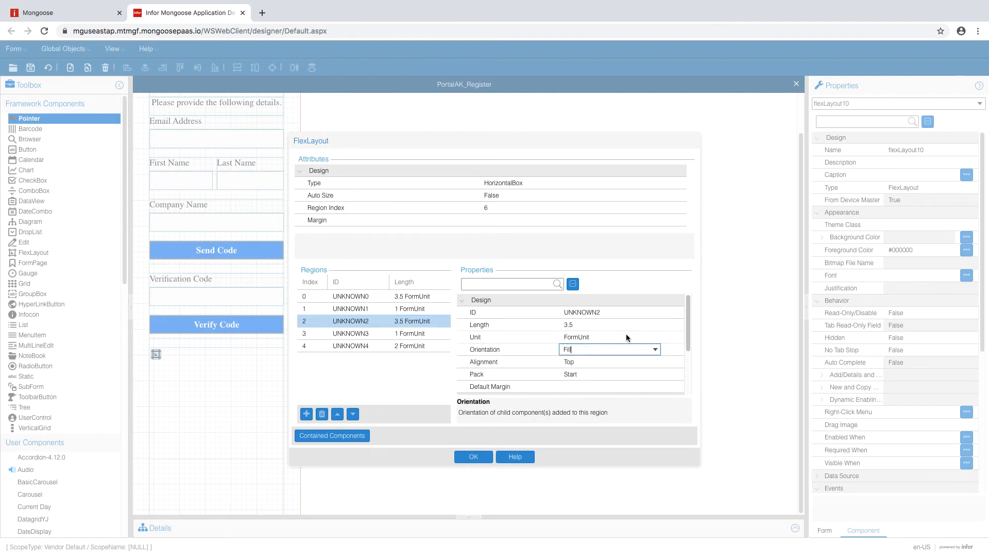
pyautogui.click(423, 292)
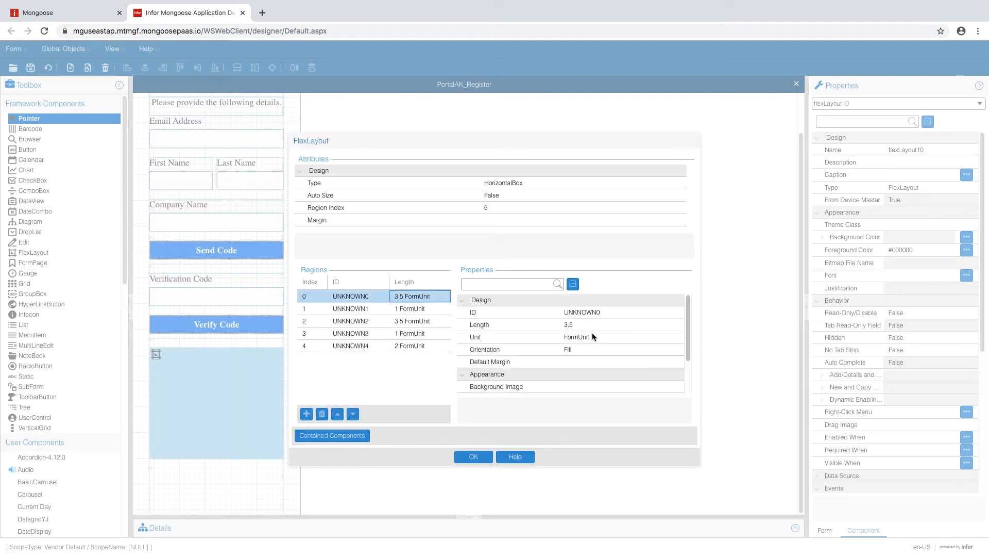
pyautogui.click(419, 345)
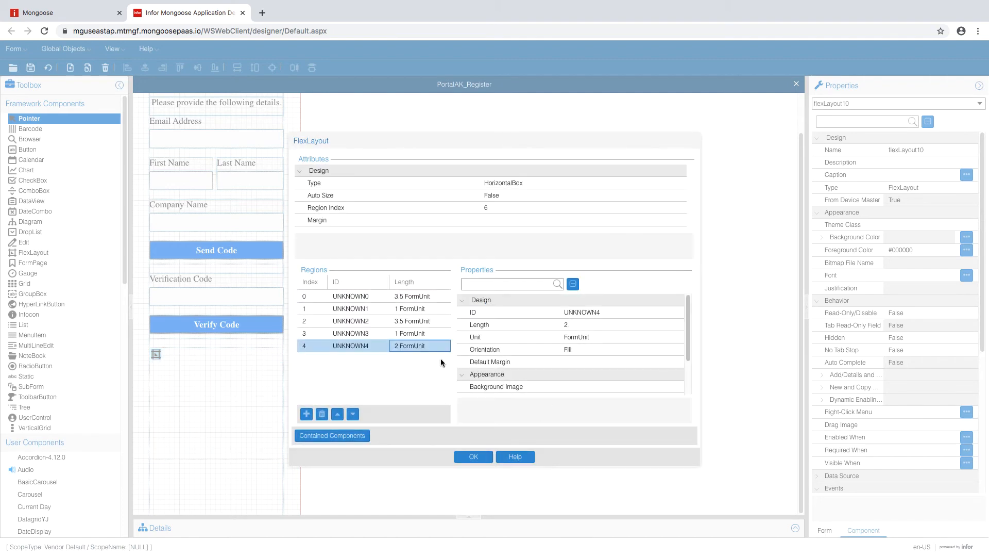
pyautogui.click(474, 456)
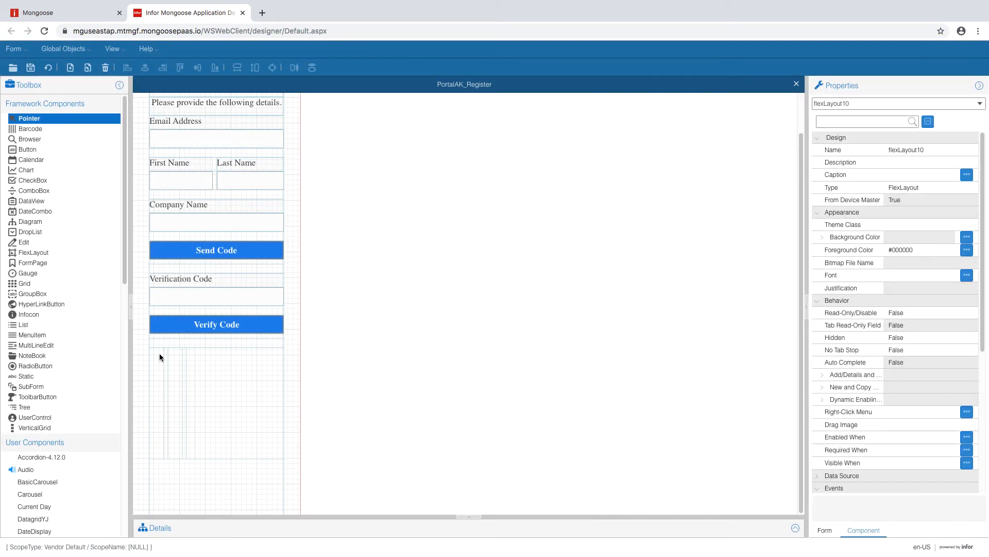
# - Change flexLayout10's container type to VerticalBox
pyautogui.click(150, 353)
pyautogui.click(154, 352)
pyautogui.click(155, 353)
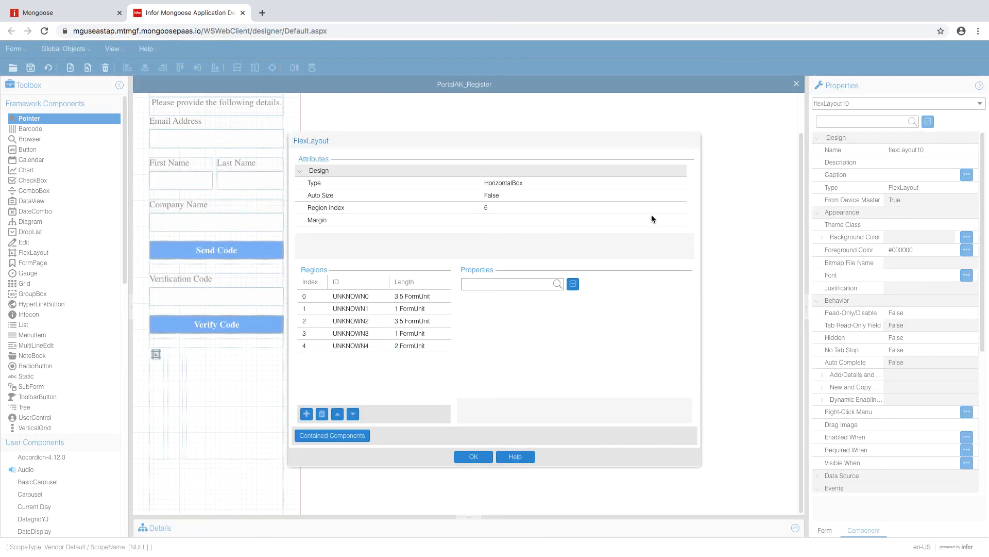
pyautogui.click(617, 182)
pyautogui.click(656, 183)
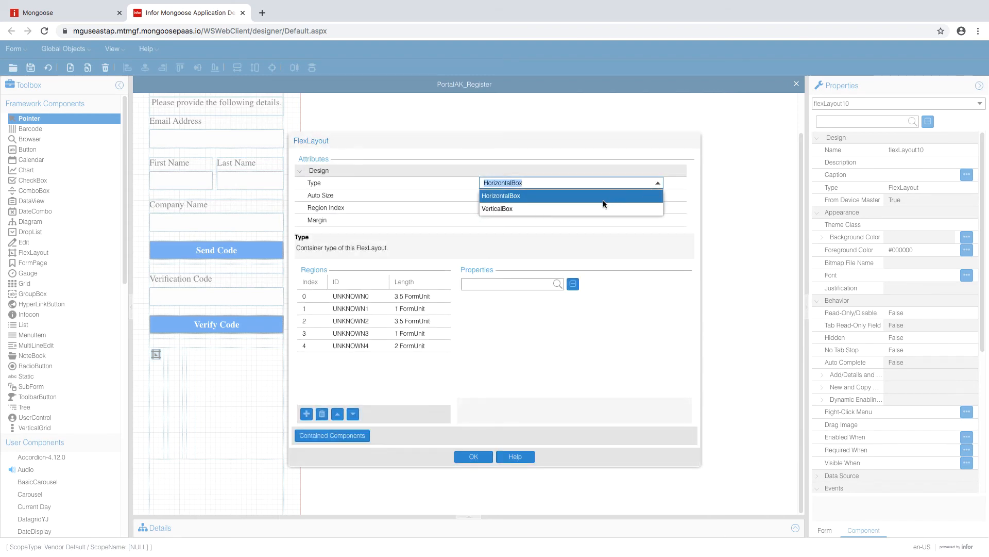
pyautogui.click(601, 204)
pyautogui.click(589, 196)
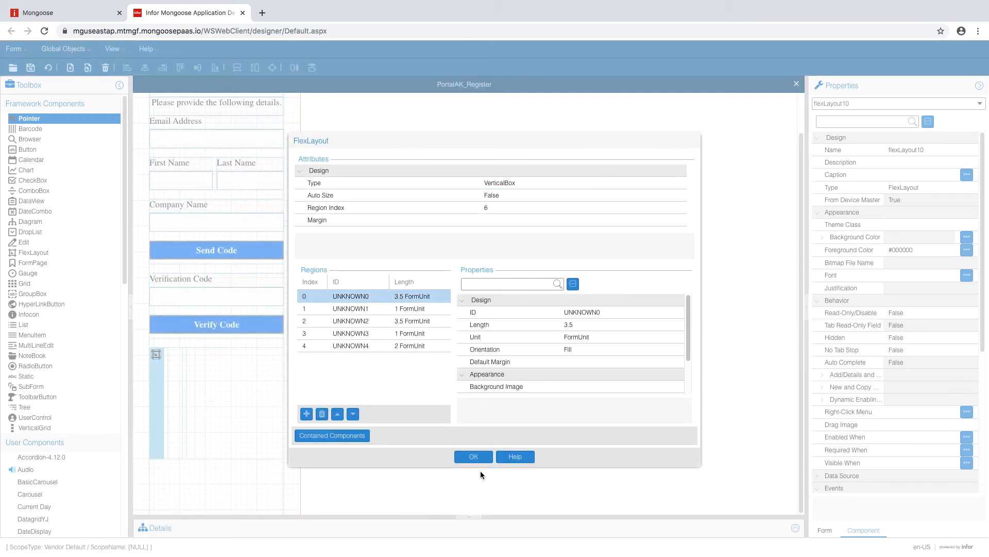
pyautogui.click(473, 458)
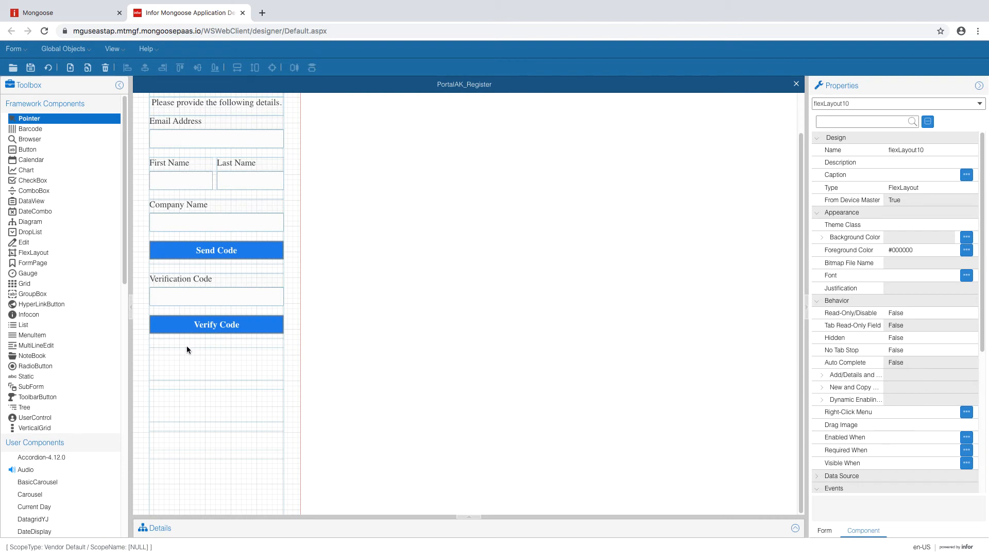
# - Regenerate the form and draw a new two-region flex layout below Verify Code
pyautogui.click(49, 68)
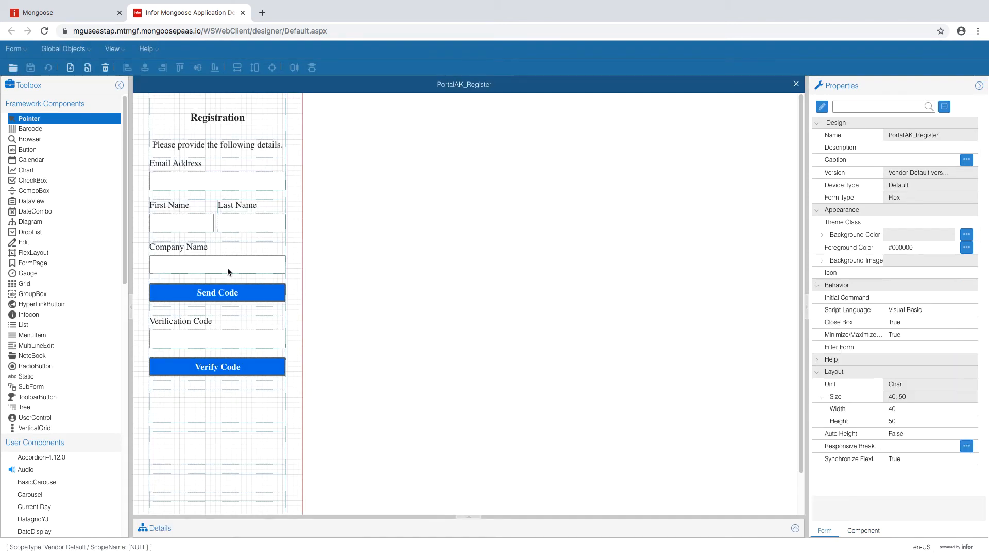
pyautogui.click(234, 409)
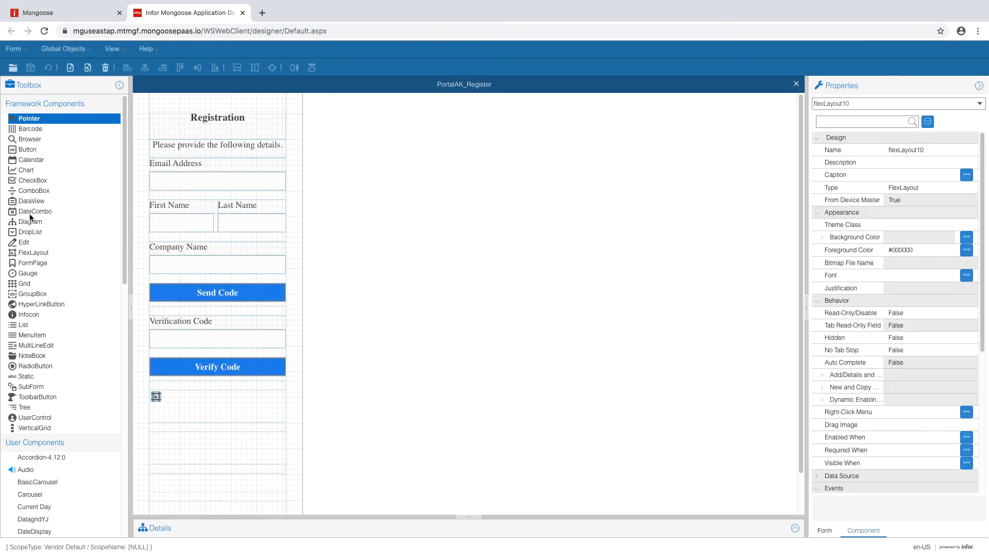
pyautogui.click(33, 253)
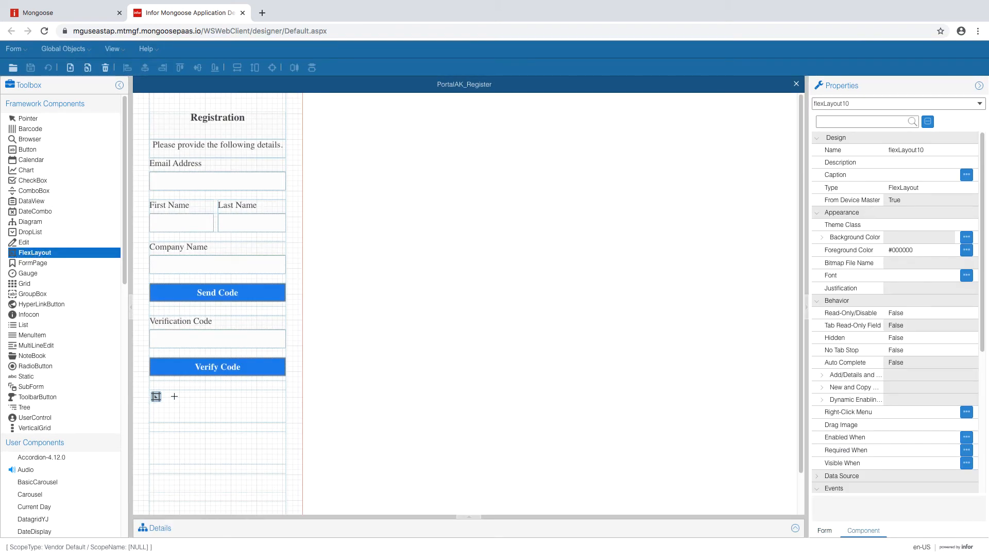
pyautogui.moveTo(175, 396); pyautogui.dragTo(260, 419)
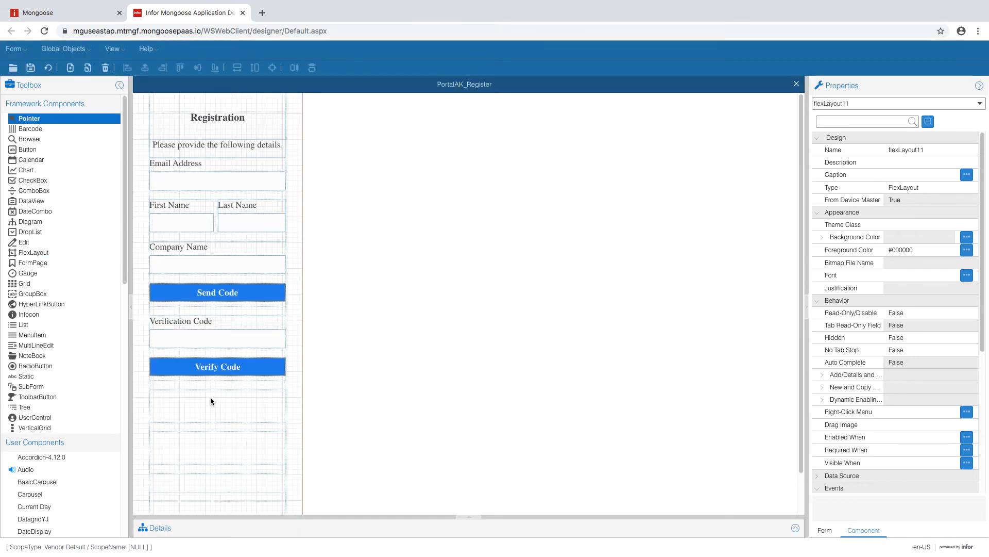
pyautogui.doubleClick(156, 398)
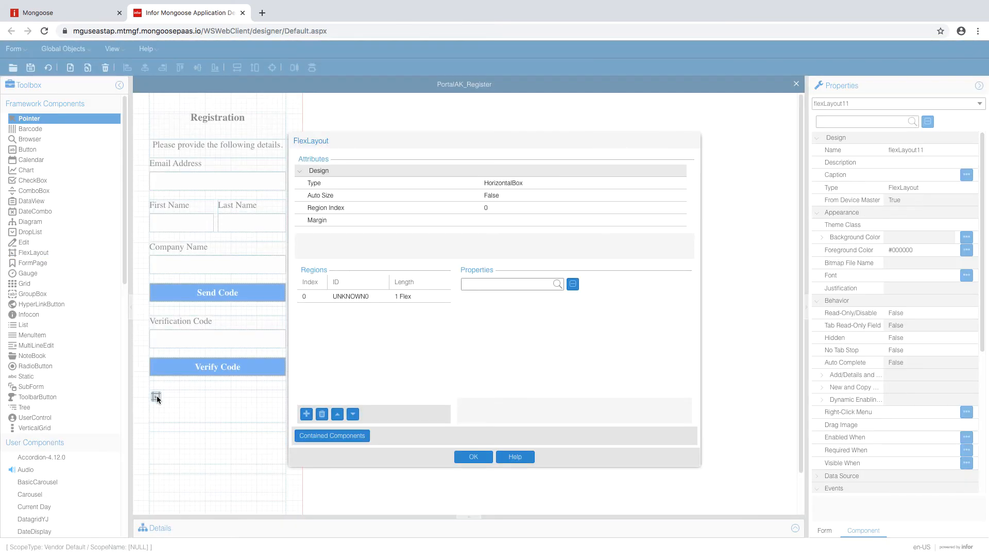
pyautogui.click(360, 294)
pyautogui.click(306, 414)
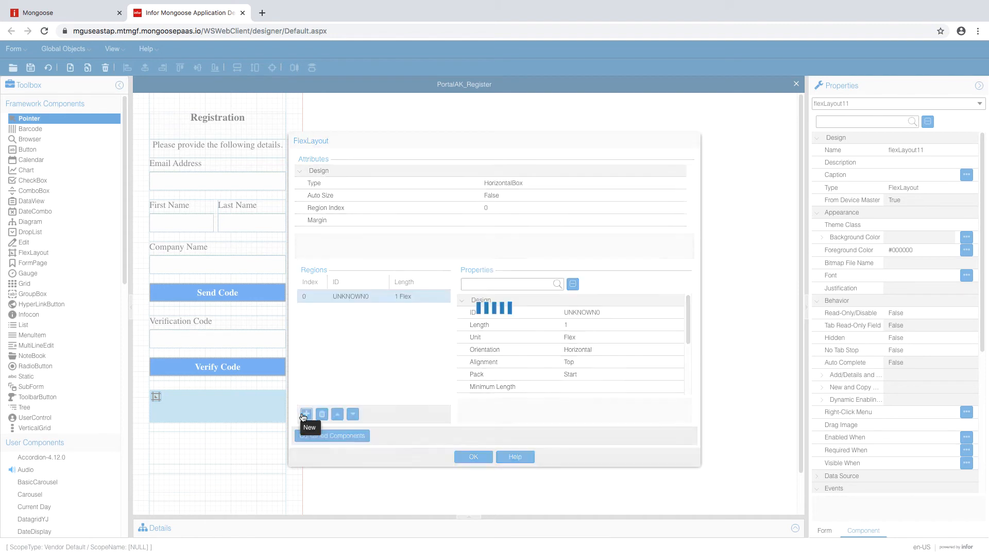
# - Set region UNKNOWN0 to a length of 1.5 FormUnit
pyautogui.click(381, 294)
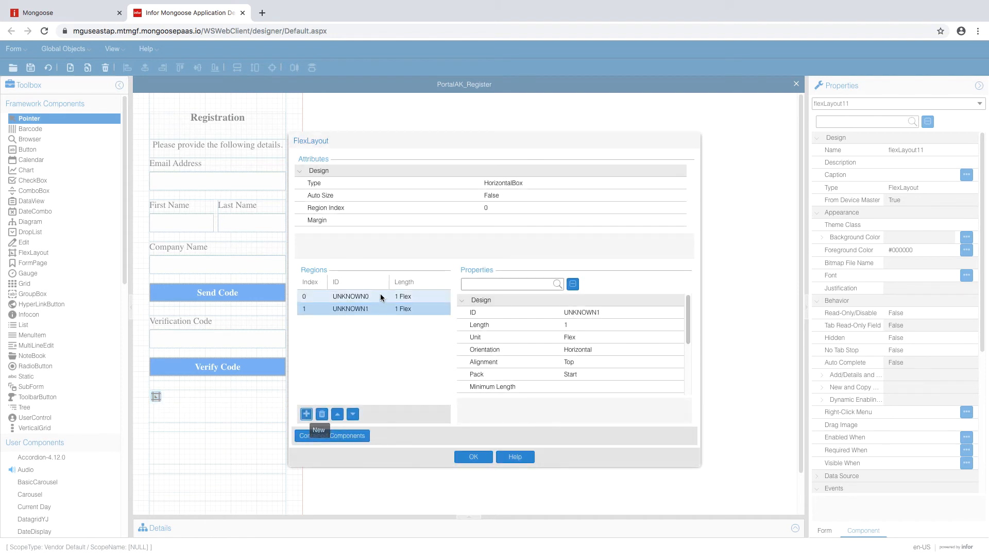
pyautogui.click(586, 324)
pyautogui.click(583, 336)
pyautogui.click(613, 348)
pyautogui.click(610, 326)
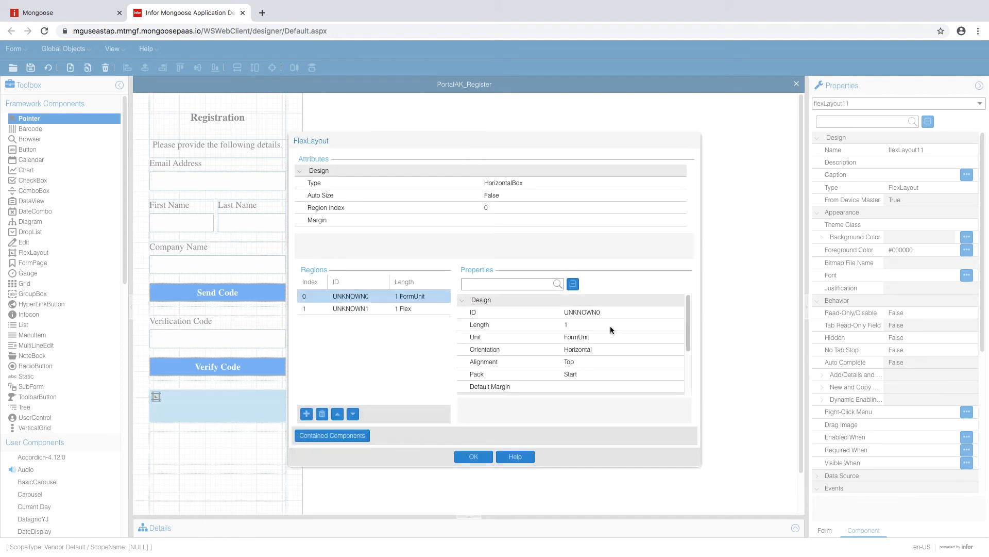
pyautogui.click(610, 327)
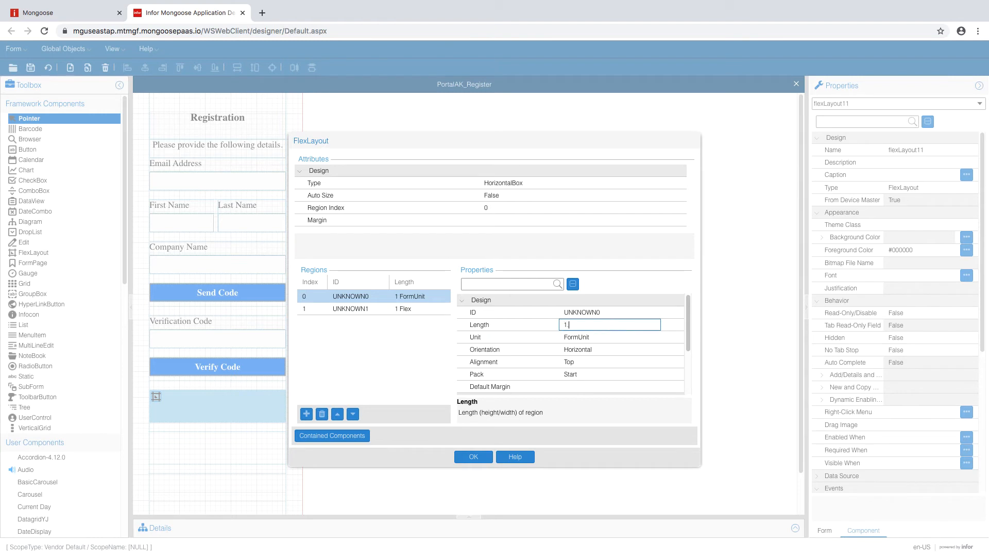
pyautogui.click(603, 349)
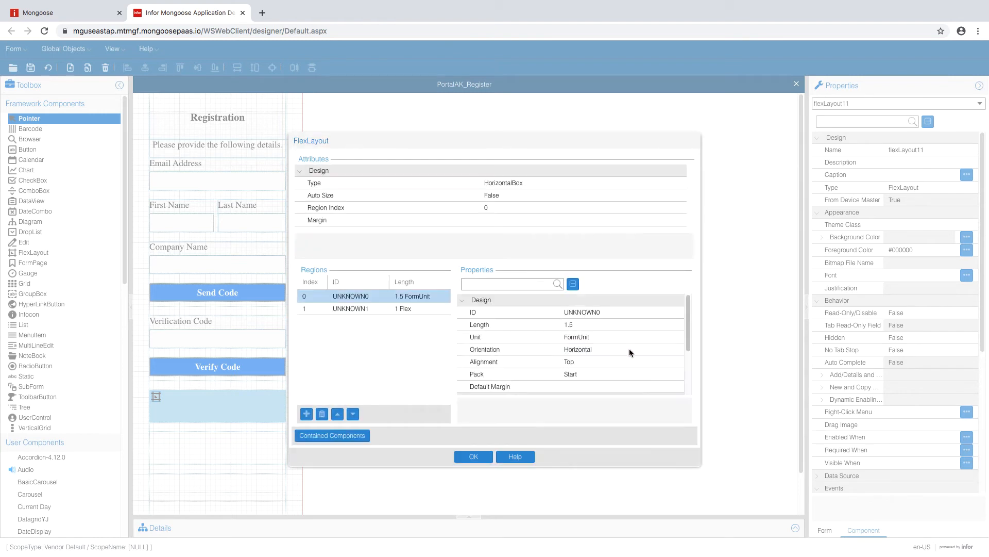
# - Set region UNKNOWN1 to 2 FormUnit with Fill orientation and apply
pyautogui.click(420, 309)
pyautogui.click(603, 336)
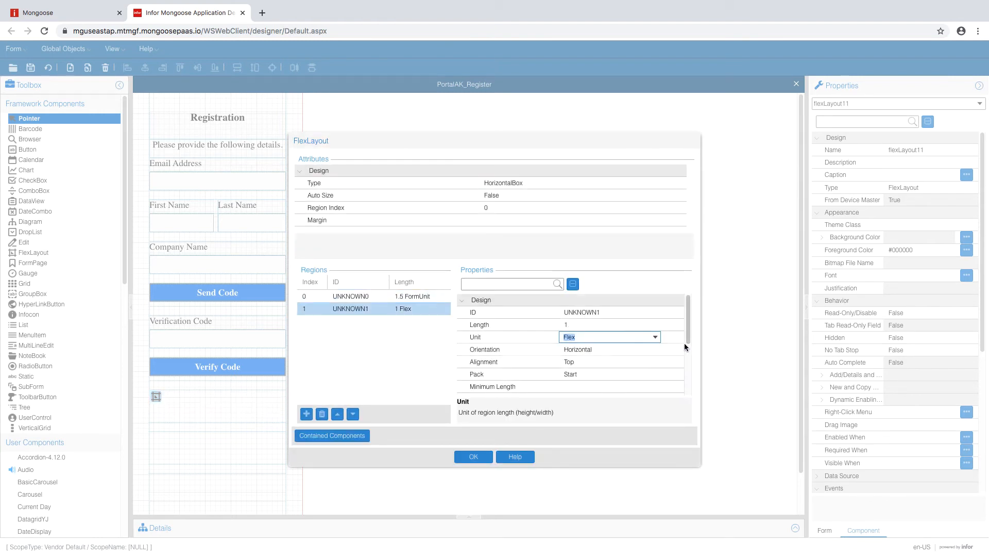
pyautogui.click(655, 336)
pyautogui.click(620, 350)
pyautogui.click(611, 325)
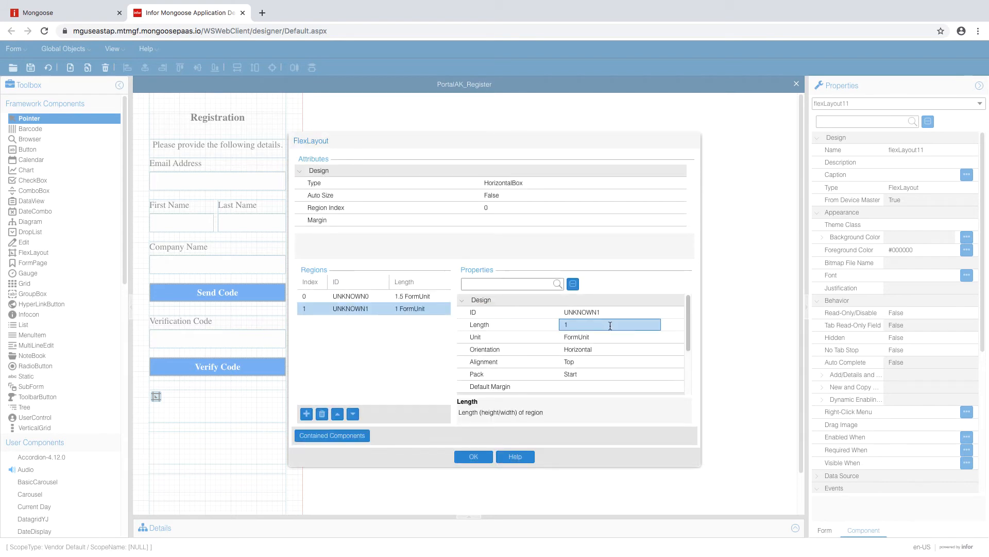
pyautogui.click(608, 336)
pyautogui.click(603, 349)
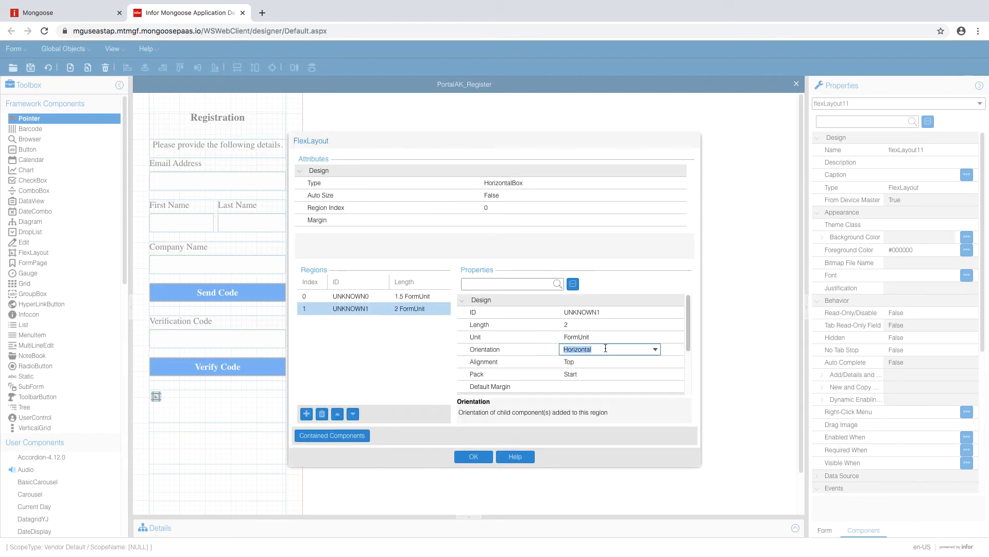
pyautogui.click(655, 349)
pyautogui.click(613, 360)
pyautogui.click(613, 324)
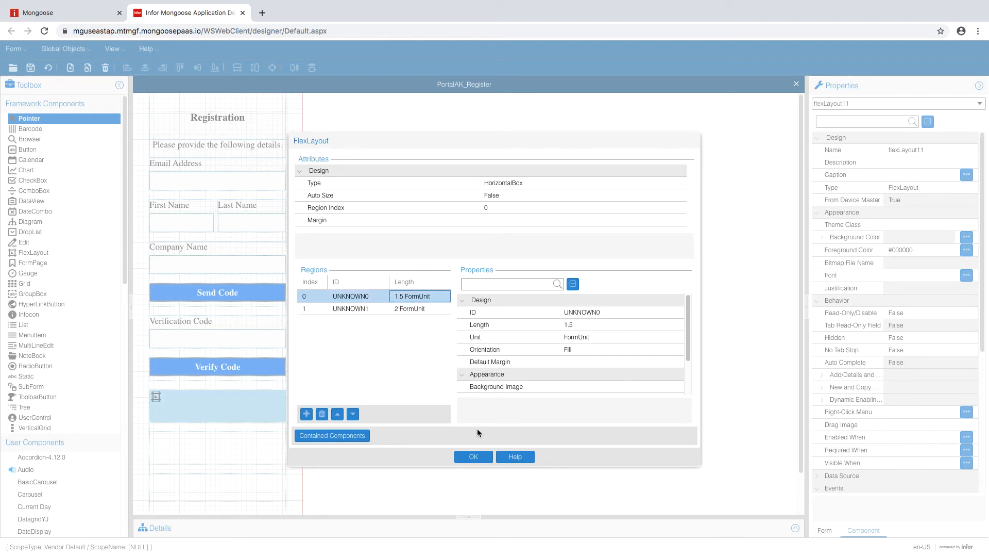
pyautogui.click(470, 456)
# - Make flexLayout11 a VerticalBox container
pyautogui.doubleClick(160, 399)
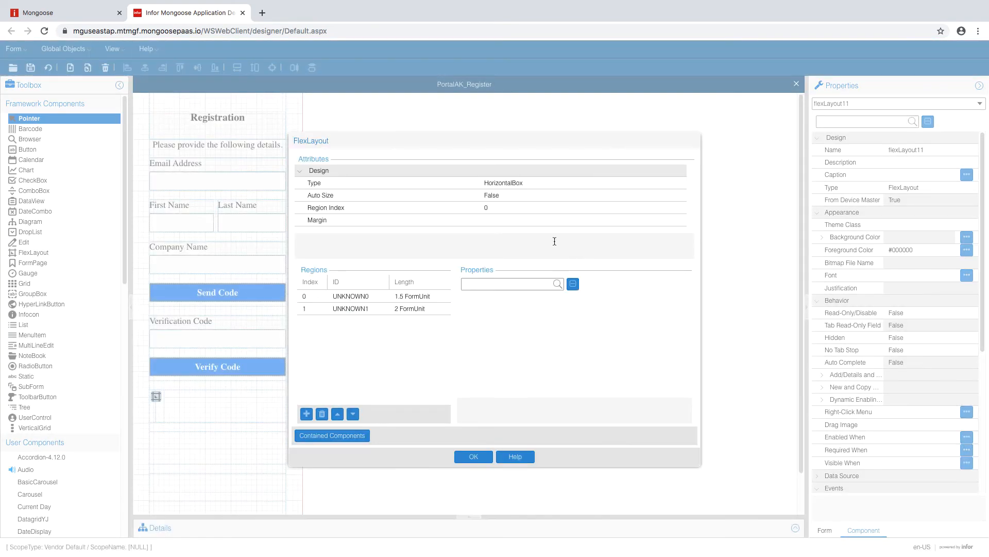
pyautogui.click(557, 183)
pyautogui.click(653, 184)
pyautogui.click(589, 209)
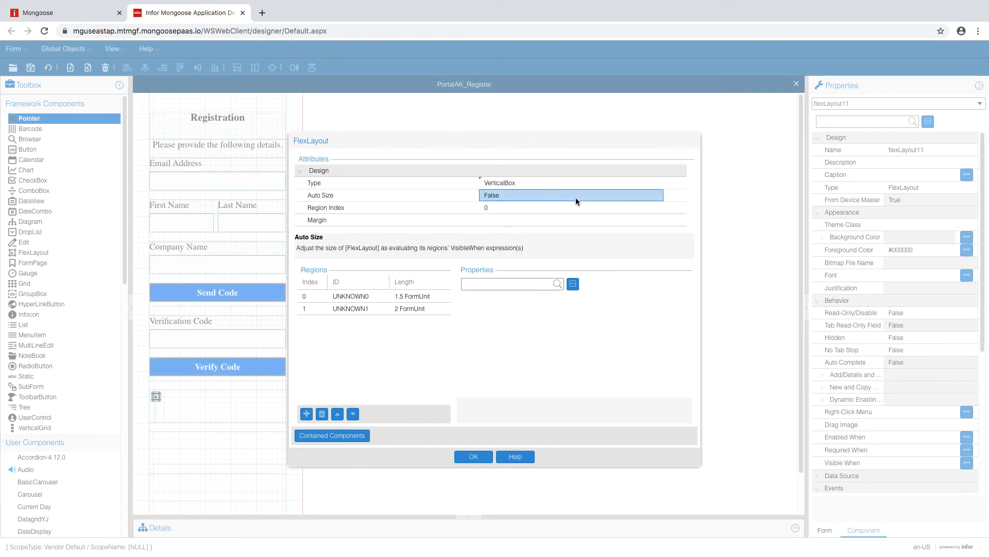
pyautogui.click(473, 457)
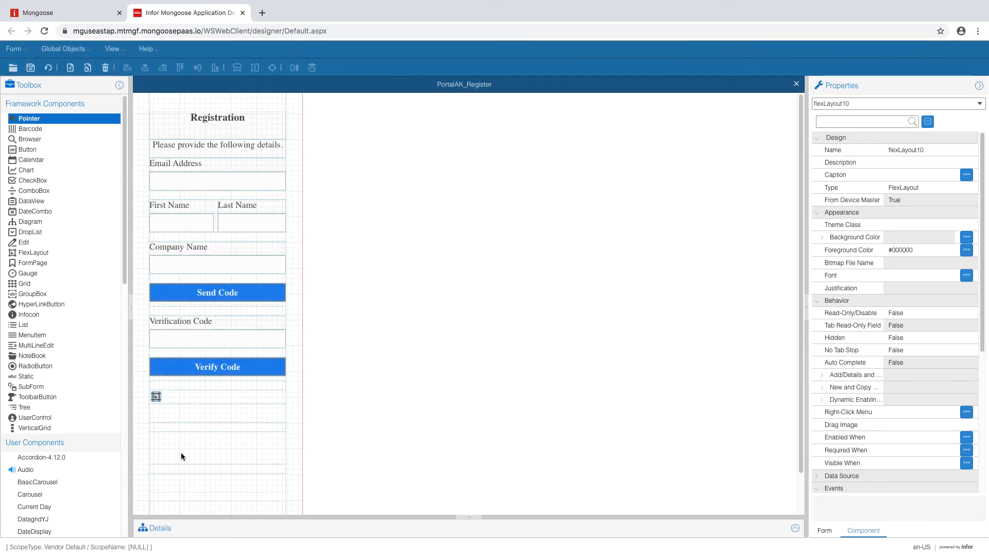
pyautogui.click(31, 252)
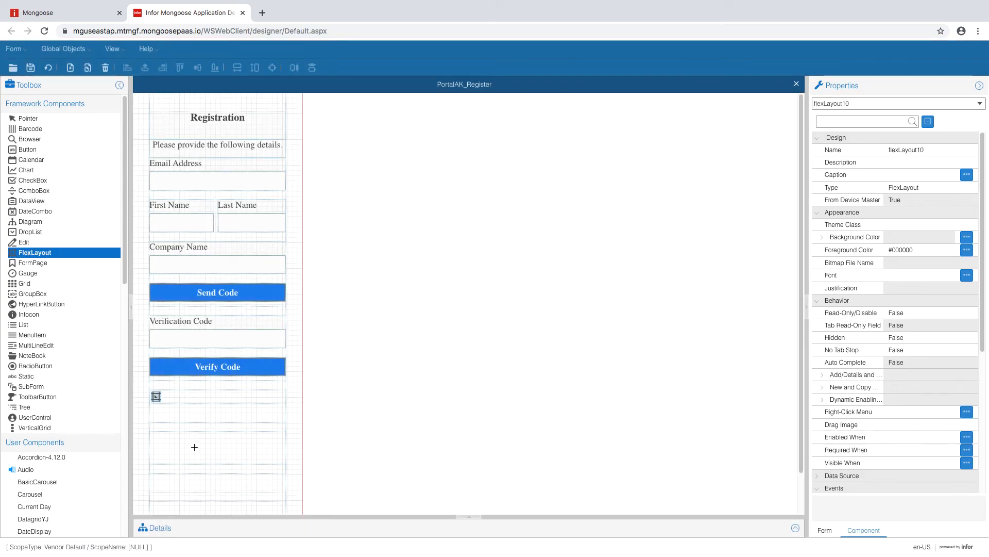
# - Draw flexLayout12 with two regions, the first 1.5 FormUnit with Fill orientation
pyautogui.moveTo(156, 437); pyautogui.dragTo(271, 459)
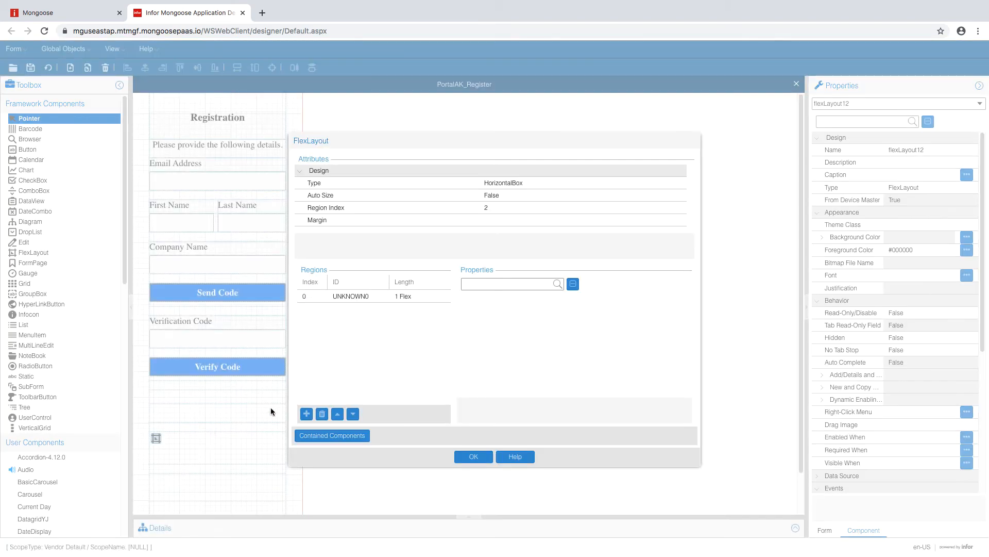
pyautogui.click(372, 300)
pyautogui.click(306, 413)
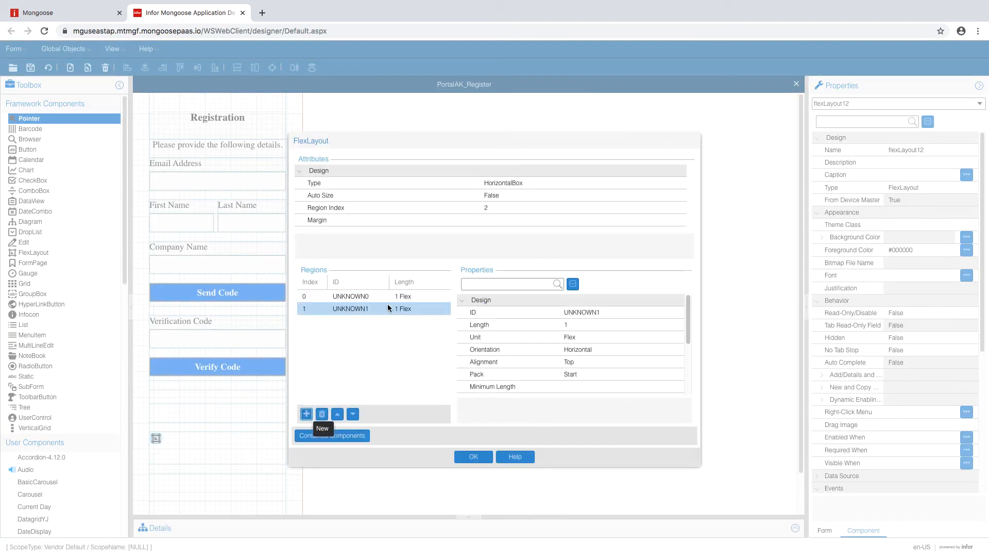
pyautogui.click(404, 298)
pyautogui.click(619, 337)
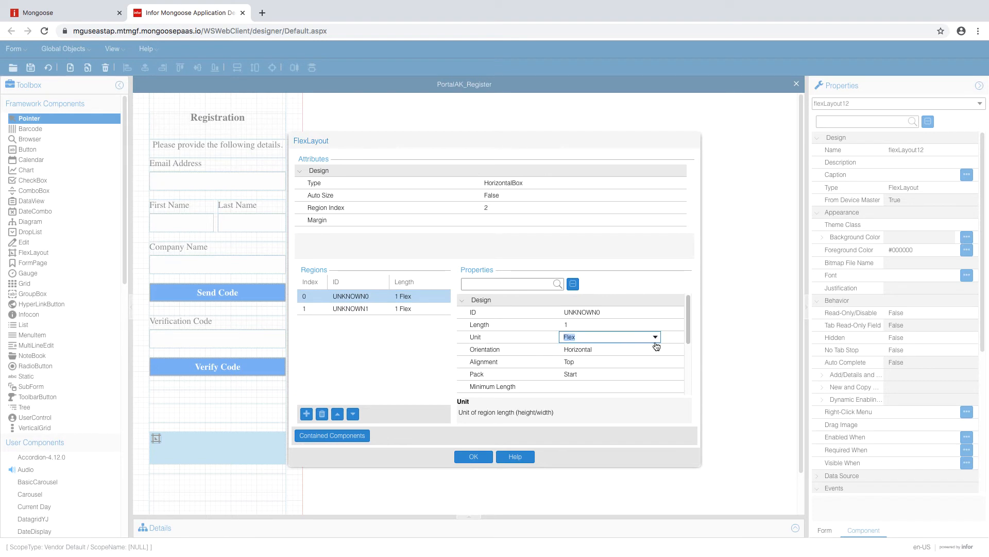
pyautogui.click(655, 337)
pyautogui.click(615, 360)
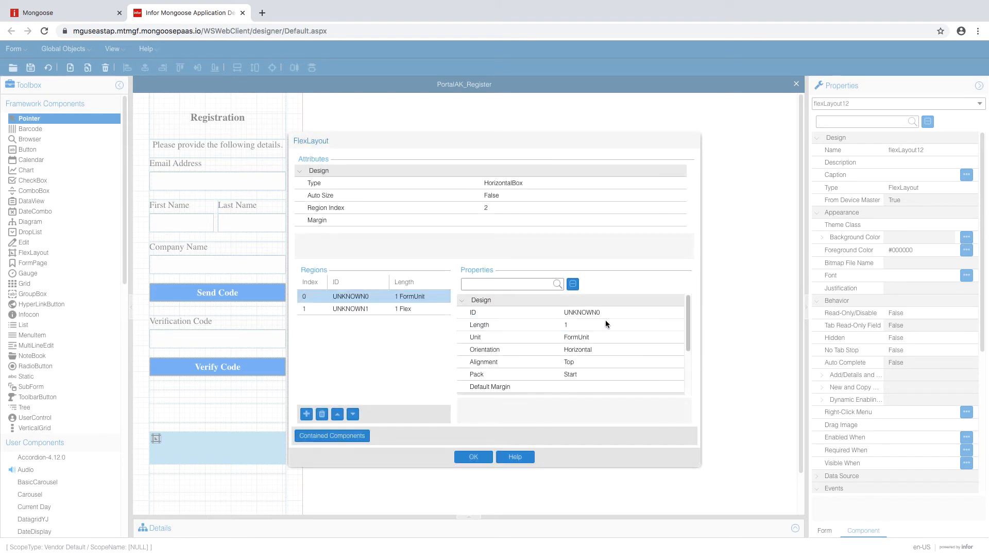
pyautogui.click(606, 323)
pyautogui.click(608, 325)
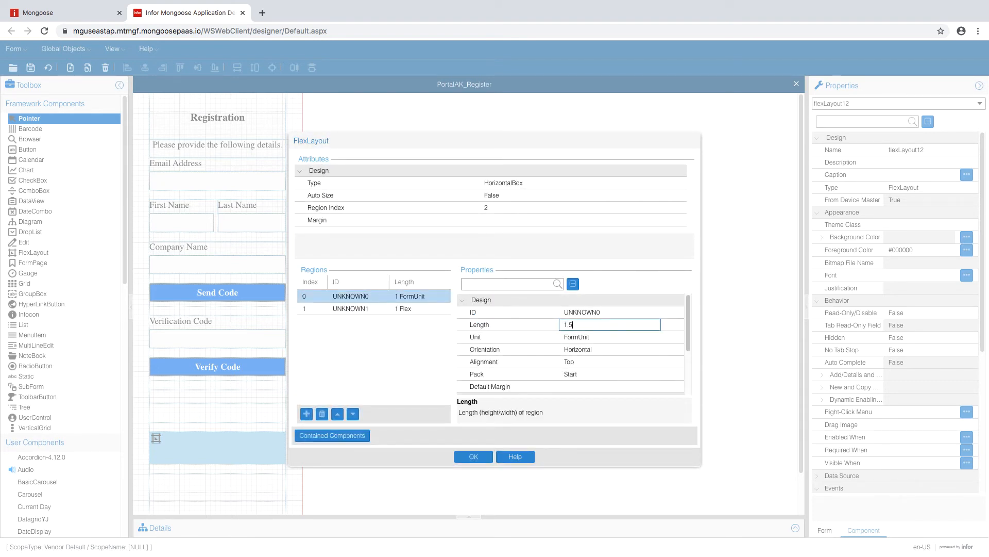
pyautogui.press('Return')
pyautogui.click(627, 347)
pyautogui.click(653, 349)
pyautogui.click(621, 383)
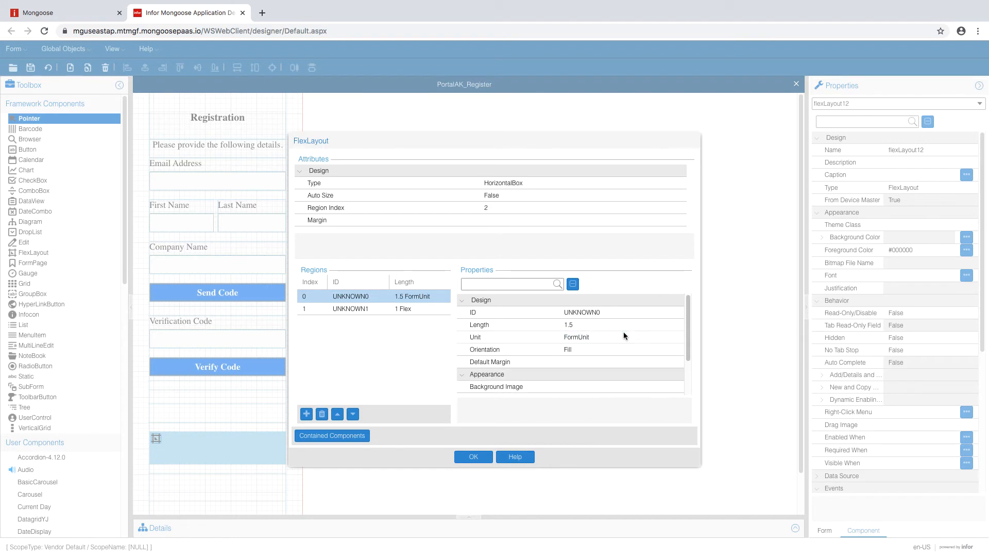
# - Set the second region to 2 FormUnit, keeping Horizontal orientation, and apply
pyautogui.click(393, 309)
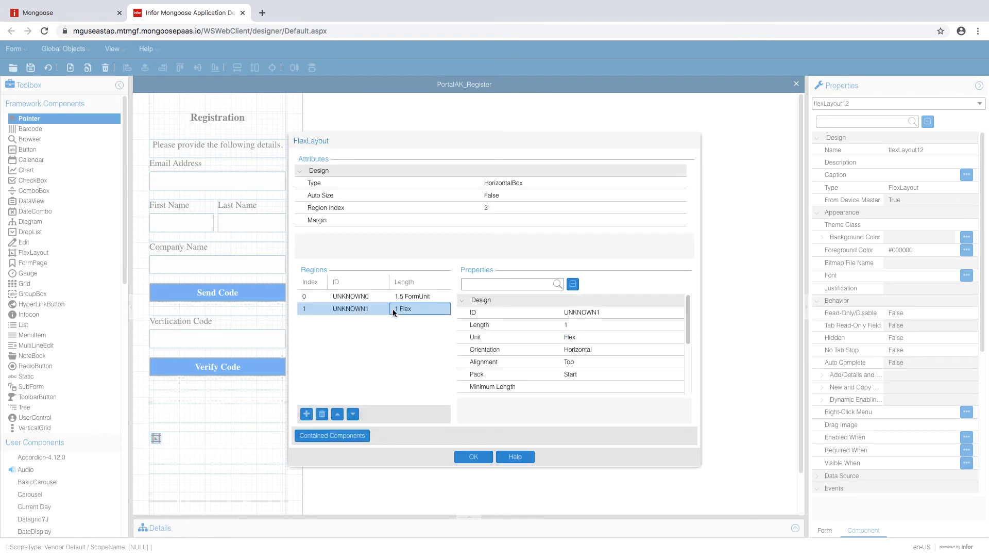
pyautogui.click(580, 323)
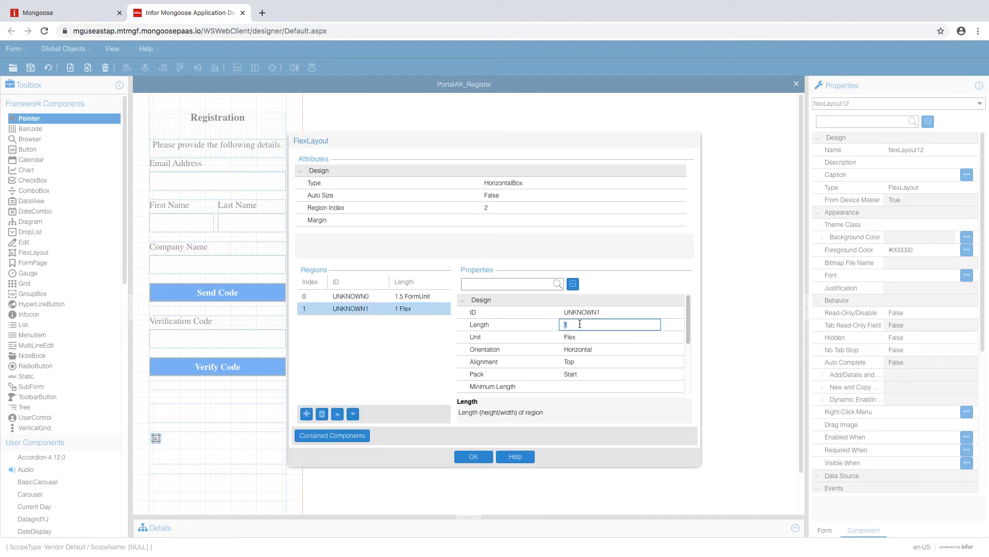
pyautogui.click(586, 338)
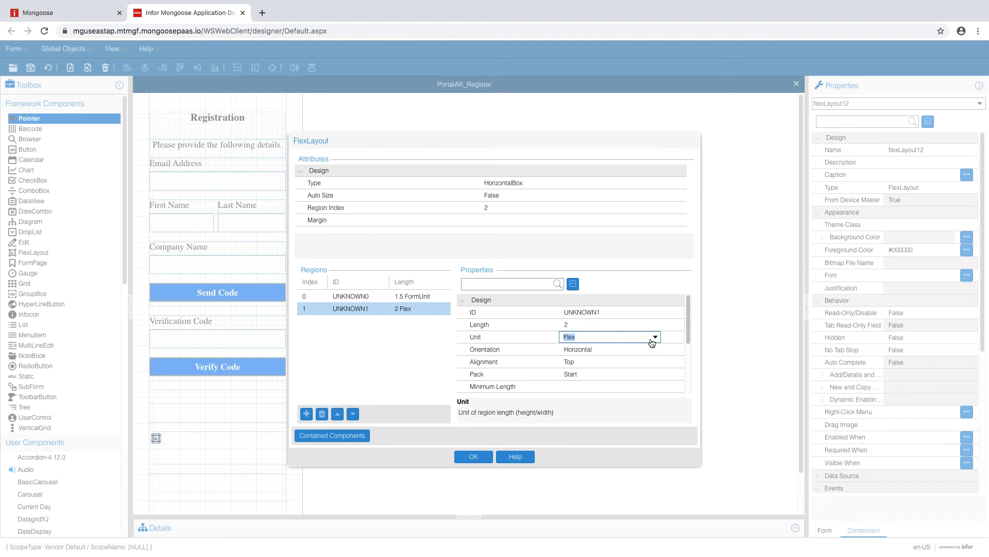
pyautogui.click(654, 338)
pyautogui.click(611, 361)
pyautogui.click(613, 349)
pyautogui.click(653, 349)
pyautogui.click(608, 374)
pyautogui.click(474, 457)
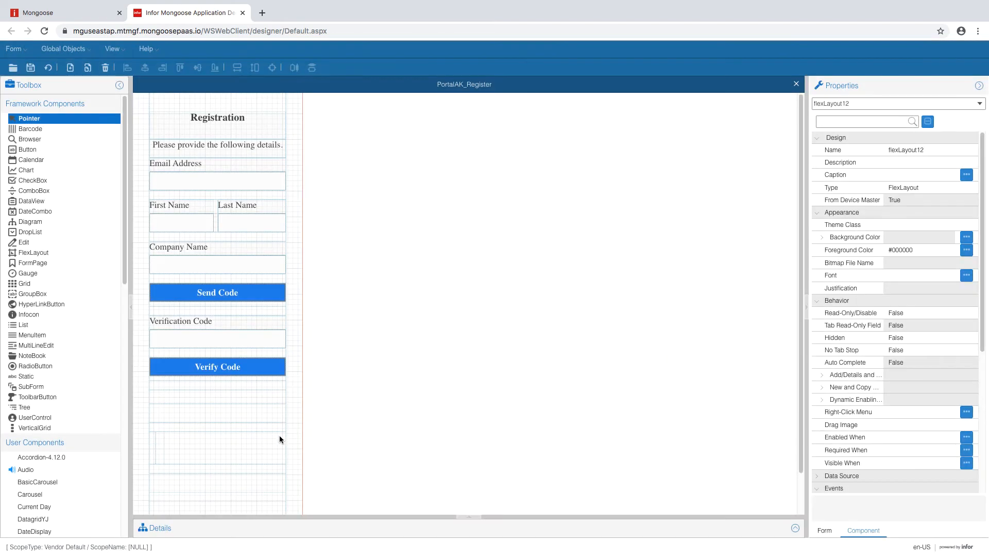
# - Change flexLayout12's container type to VerticalBox
pyautogui.doubleClick(160, 443)
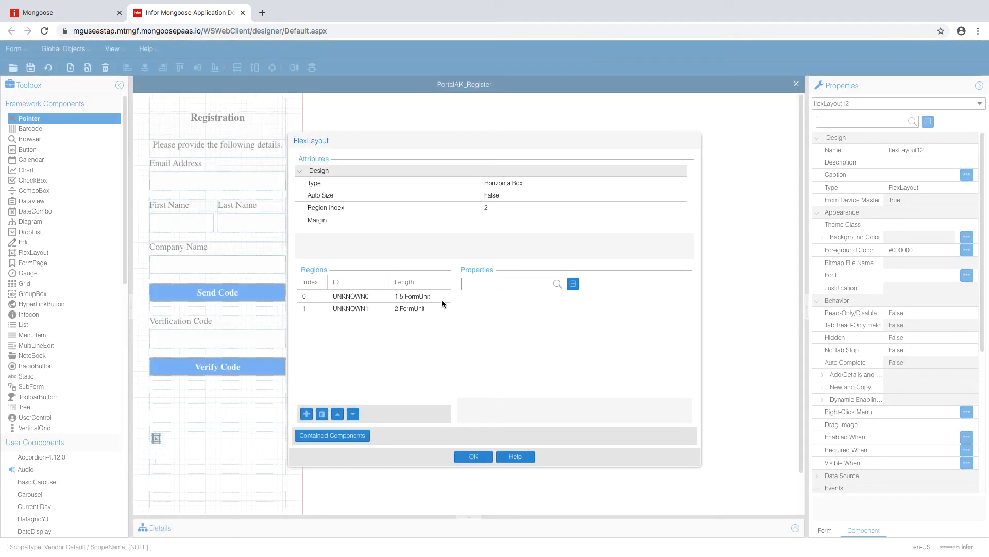
pyautogui.click(624, 182)
pyautogui.click(656, 185)
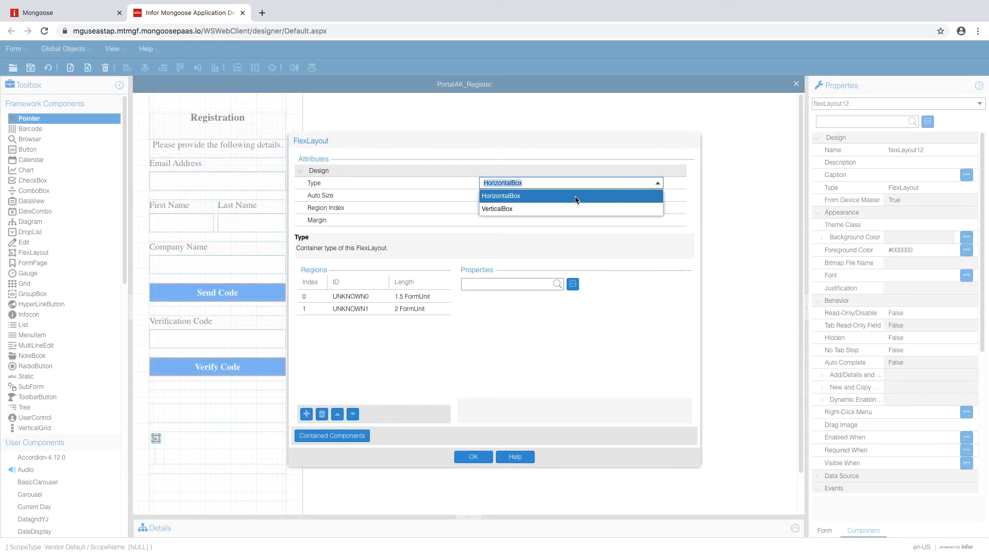
pyautogui.click(567, 206)
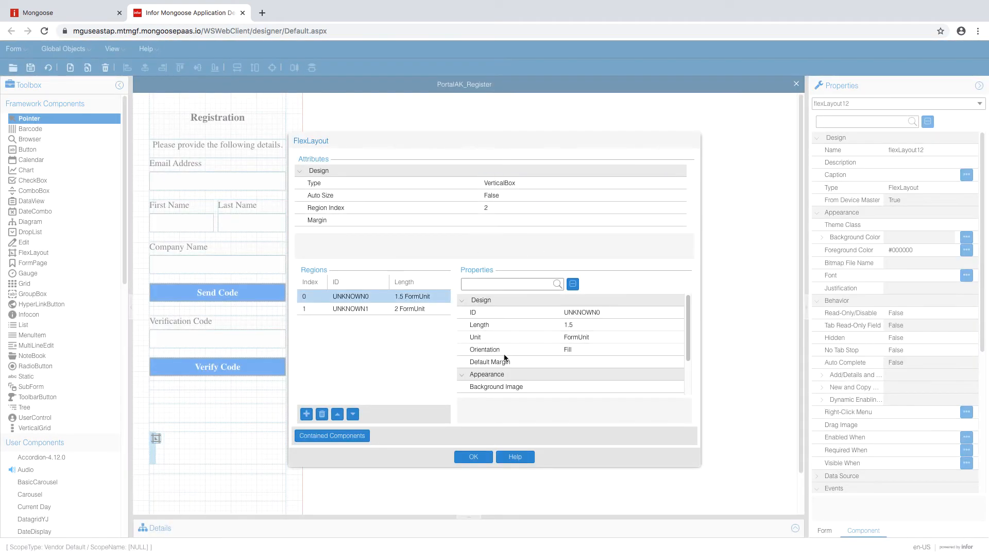
pyautogui.click(470, 456)
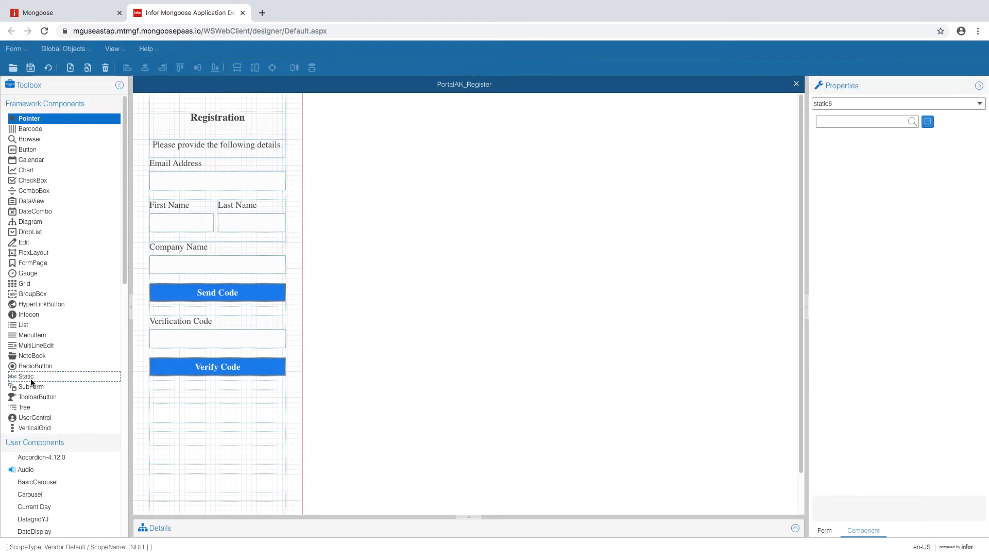
# - Place a static8 label below Verify Code captioned 'New Password'
pyautogui.click(27, 376)
pyautogui.moveTo(168, 397); pyautogui.dragTo(239, 399)
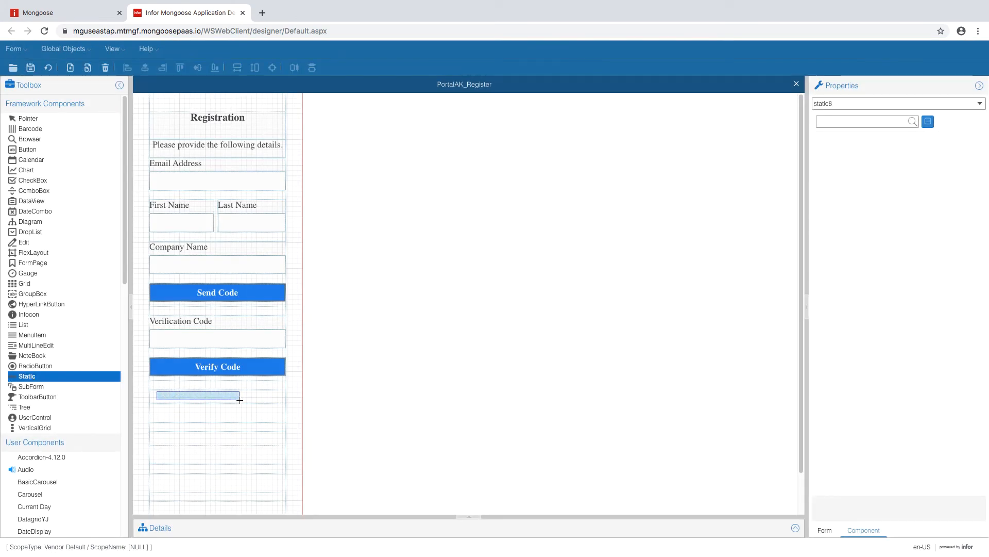
pyautogui.click(897, 173)
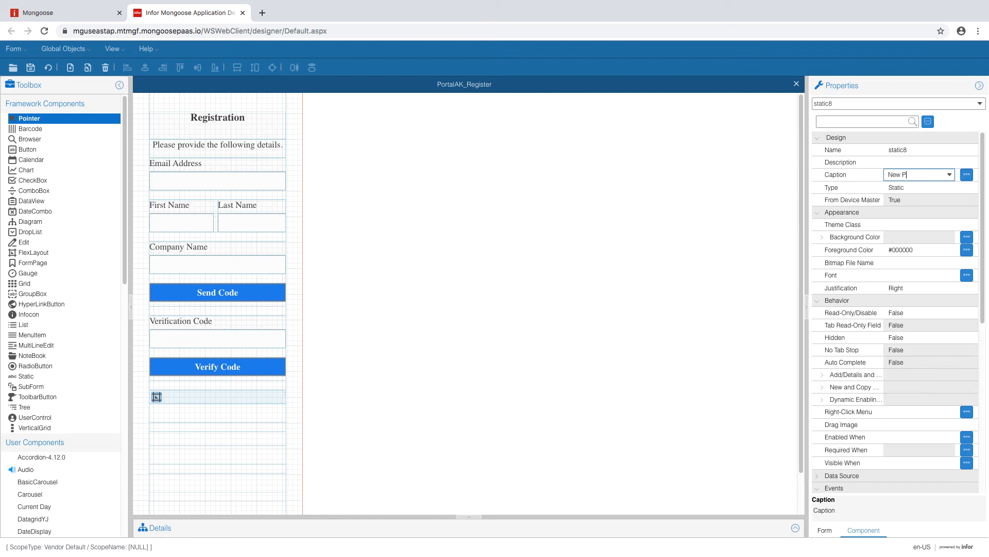
pyautogui.press('Tab')
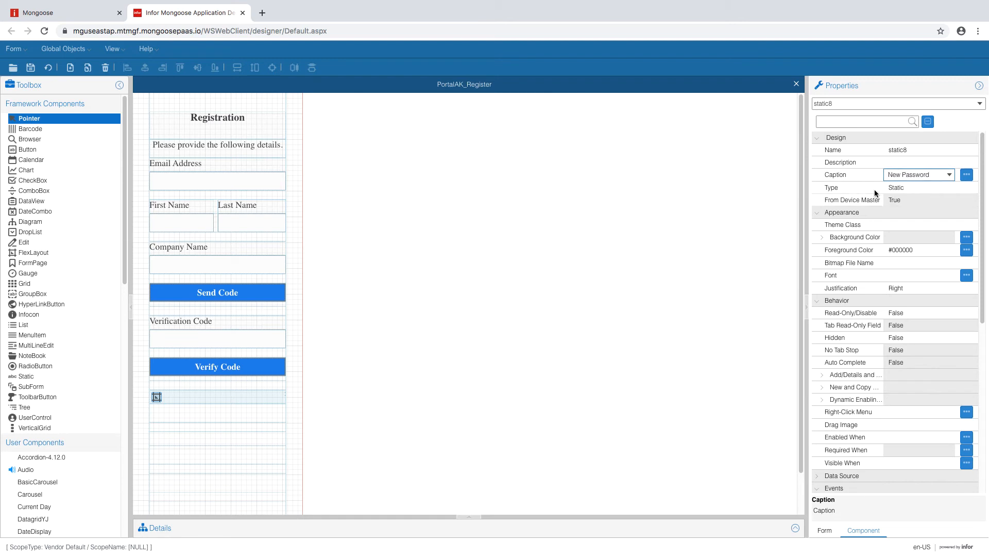
pyautogui.click(264, 437)
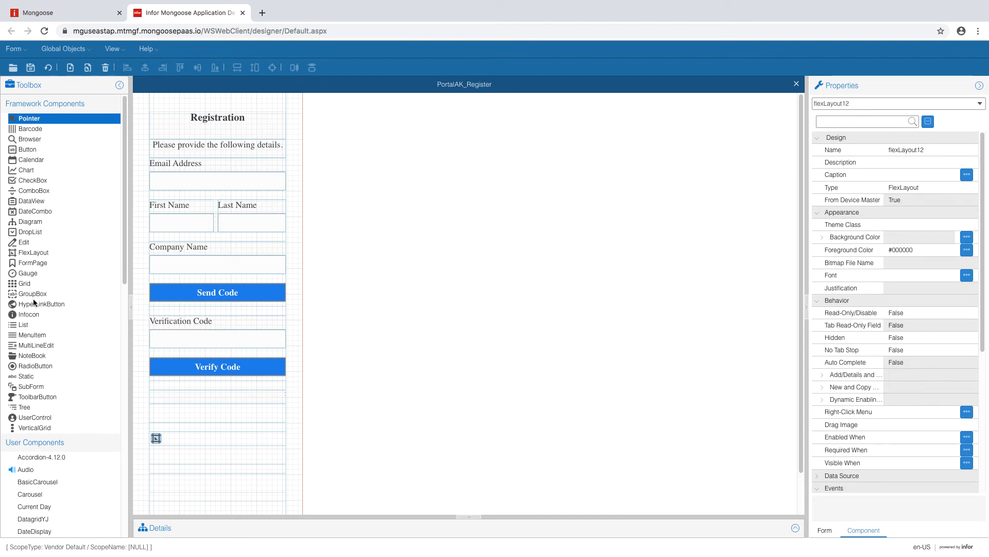
# - Draw a second static label on the form captioned 'Confirm New Password'
pyautogui.click(26, 377)
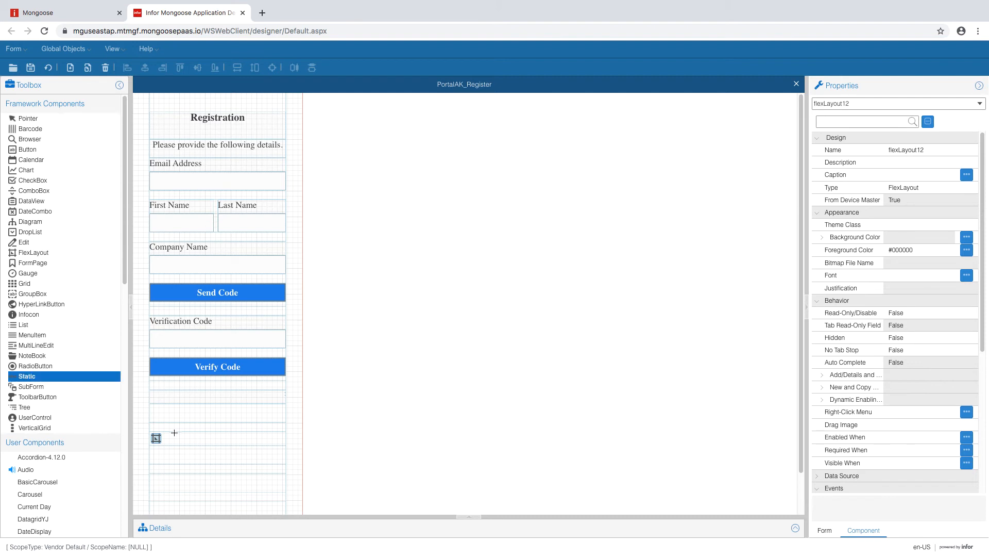
pyautogui.moveTo(174, 433); pyautogui.dragTo(285, 446)
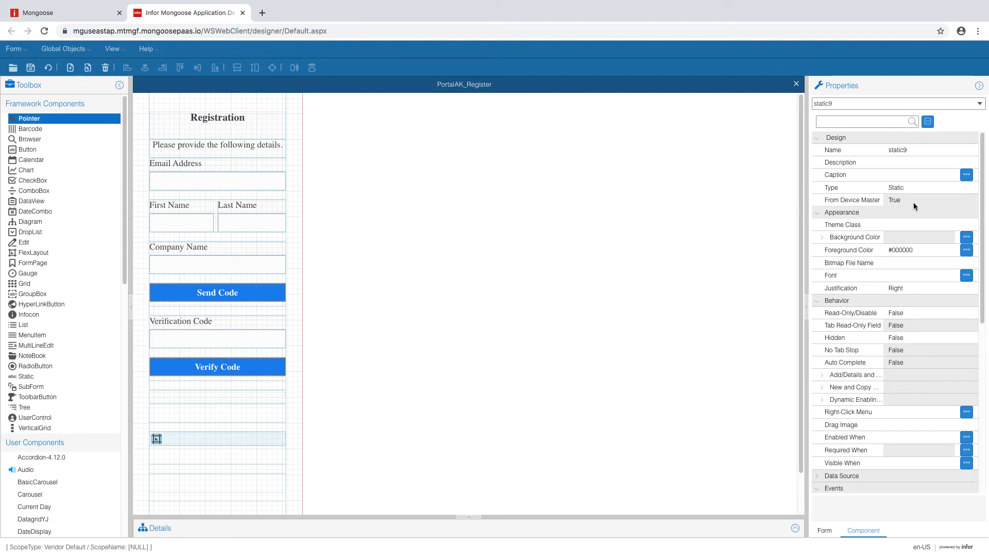
pyautogui.click(908, 176)
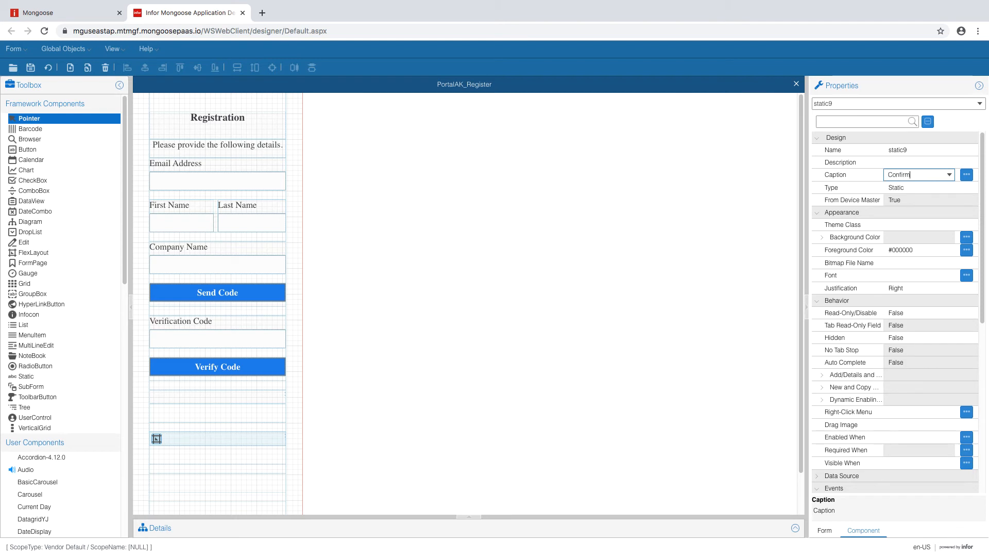
pyautogui.write('Confirm New Password')
# - Give the Confirm New Password label BlackLabel theme class, Left justification and No Colon True
pyautogui.click(951, 226)
pyautogui.click(931, 238)
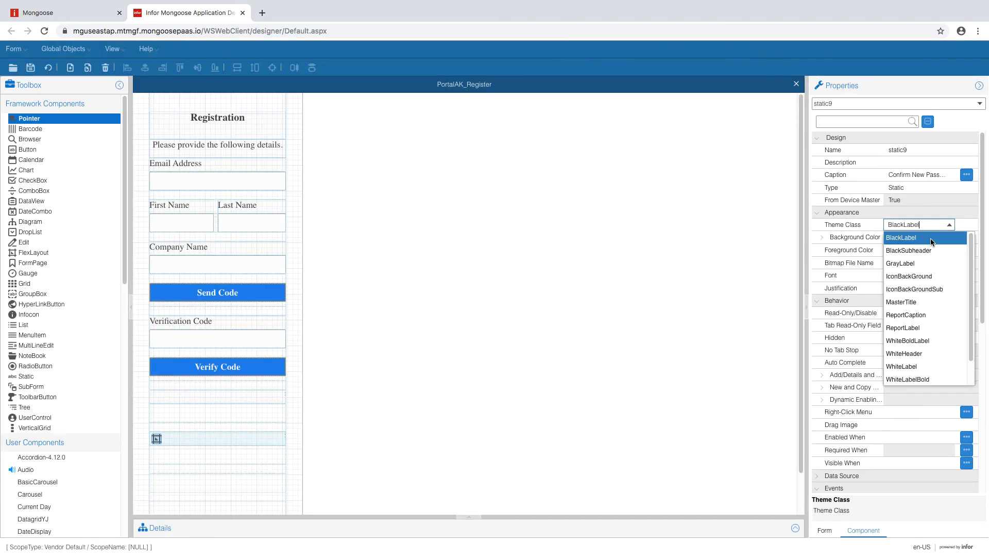
pyautogui.click(964, 226)
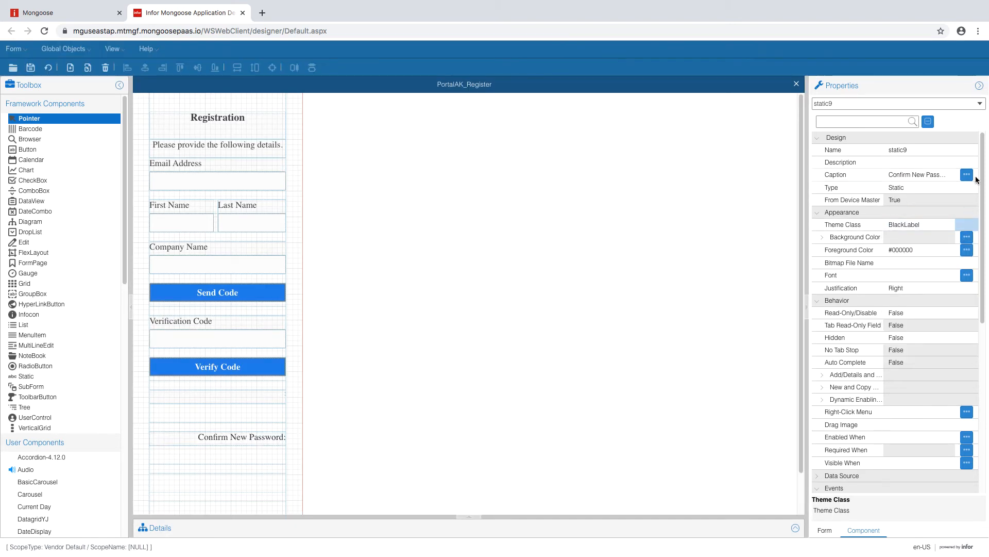
pyautogui.scroll(-2, 954, 222)
pyautogui.click(950, 207)
pyautogui.click(911, 241)
pyautogui.click(917, 192)
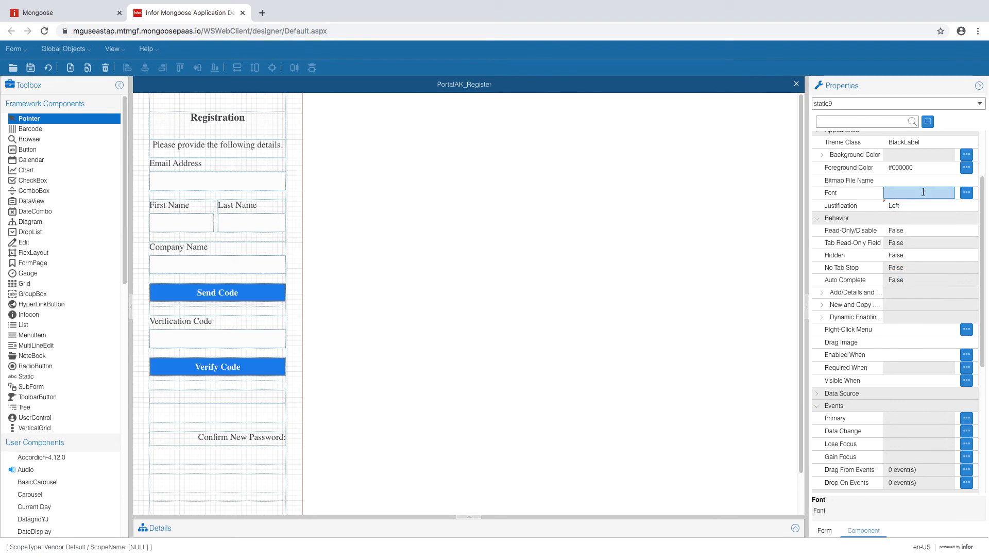
pyautogui.scroll(-2, 980, 283)
pyautogui.moveTo(981, 284); pyautogui.dragTo(977, 361)
pyautogui.click(923, 436)
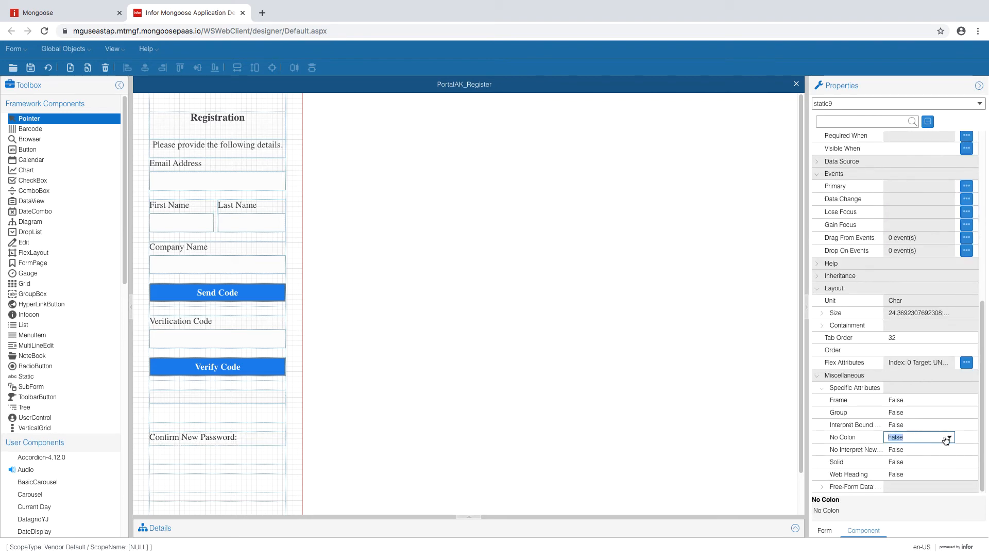
pyautogui.click(949, 437)
pyautogui.click(927, 449)
# - Style the New Password label as BlackLabel, left-aligned, no colon, then refresh the form
pyautogui.click(216, 395)
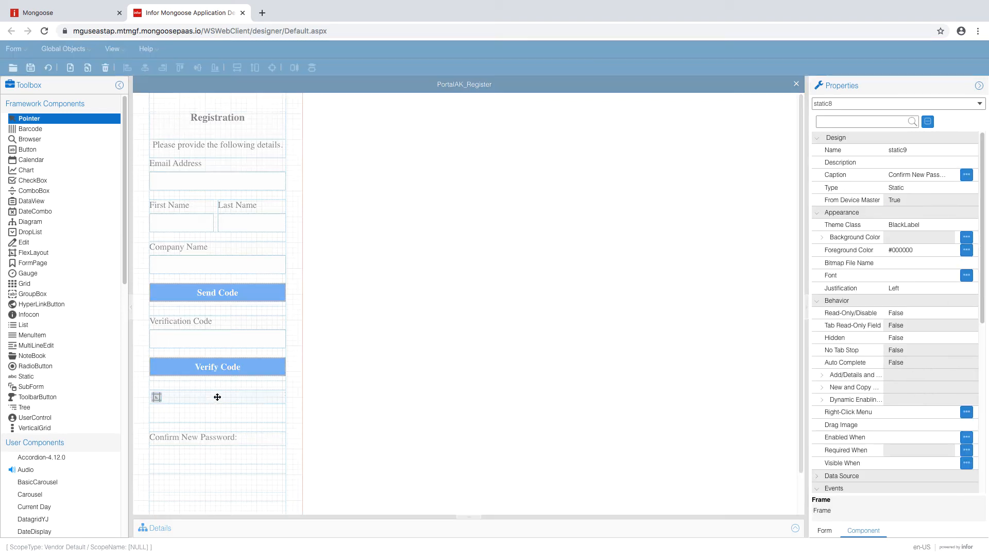
pyautogui.click(919, 224)
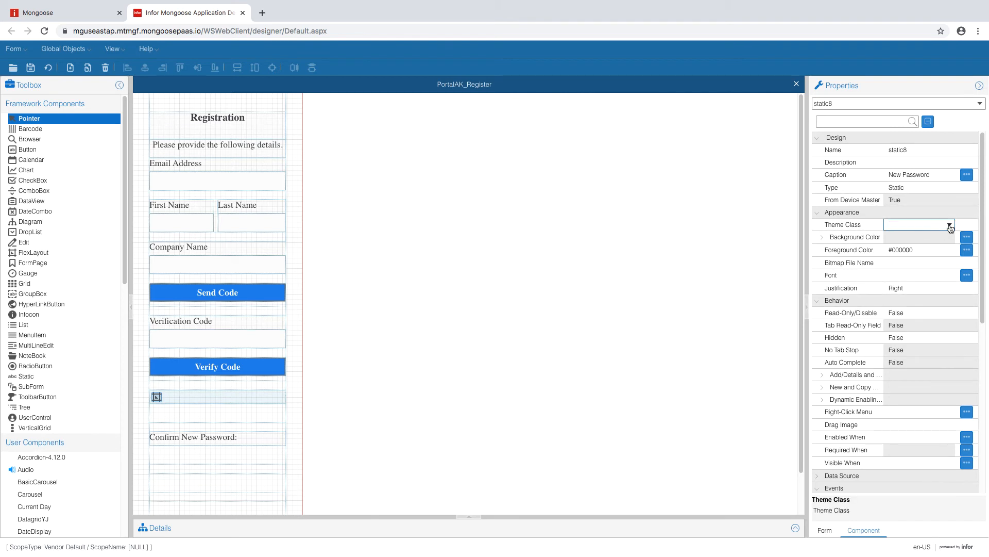
pyautogui.click(950, 225)
pyautogui.click(926, 238)
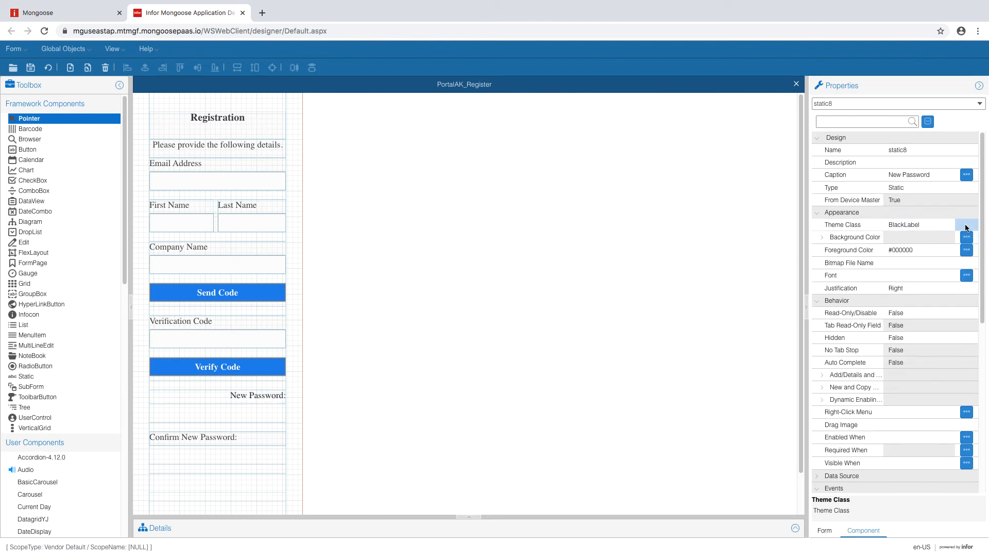
pyautogui.click(949, 288)
pyautogui.click(904, 307)
pyautogui.click(911, 262)
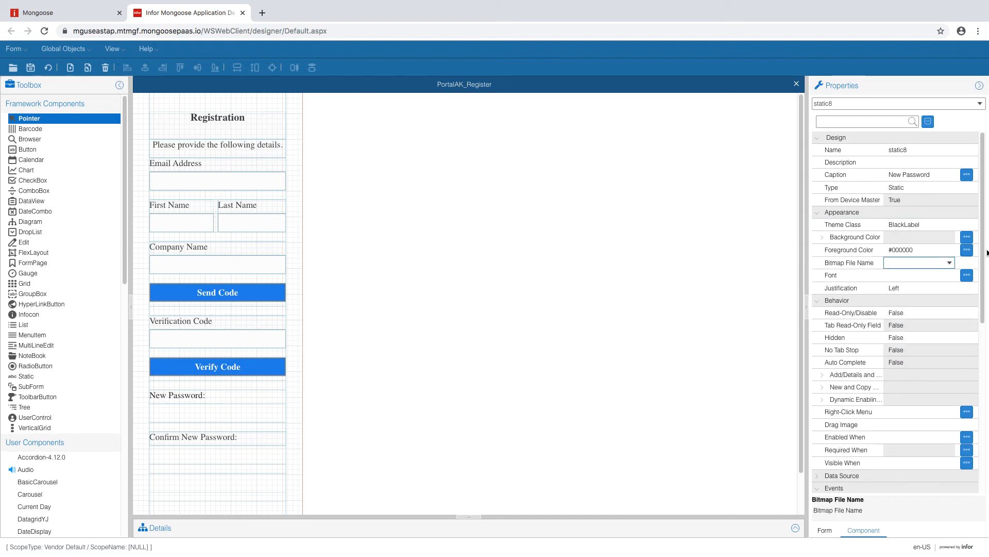
pyautogui.scroll(-6, 907, 449)
pyautogui.click(912, 438)
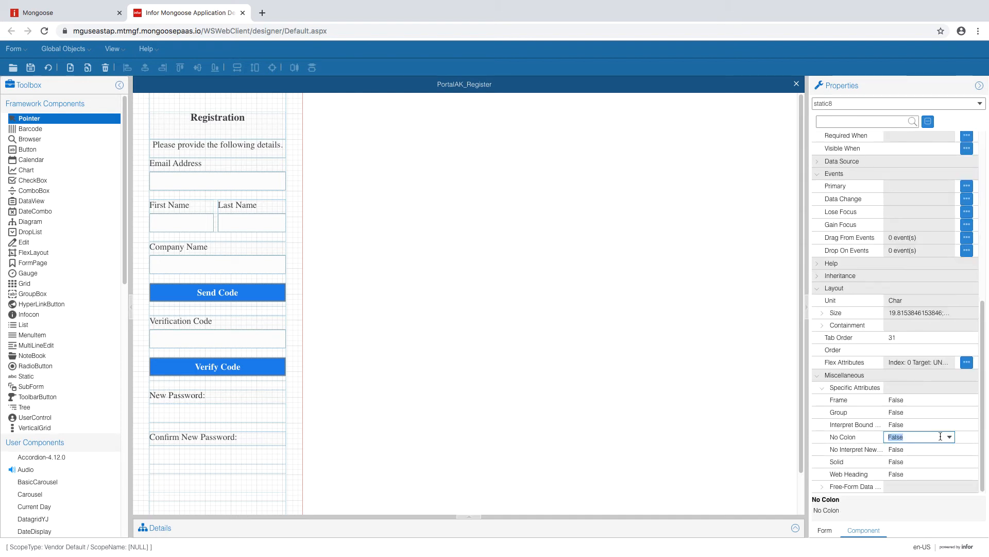
pyautogui.click(947, 437)
pyautogui.click(922, 448)
pyautogui.click(914, 424)
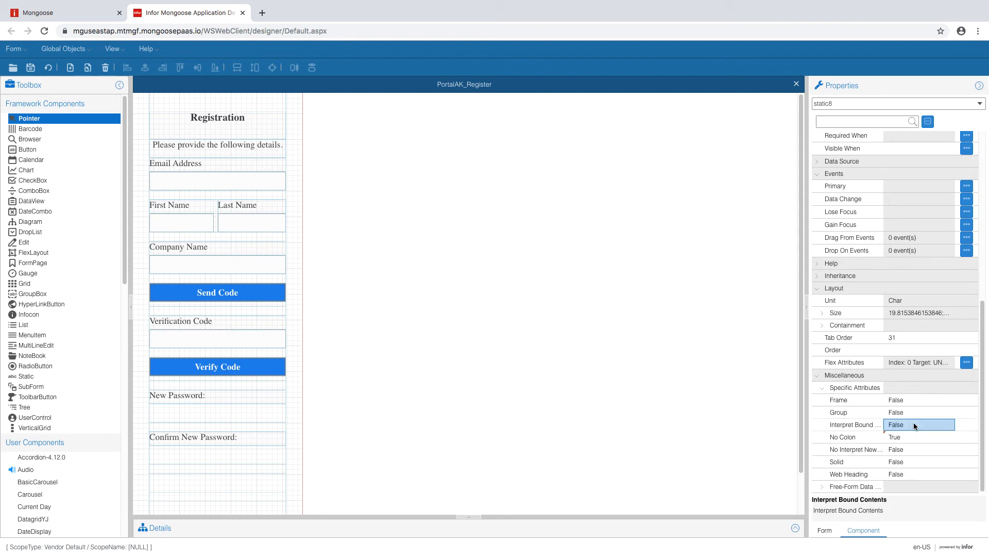
pyautogui.click(49, 67)
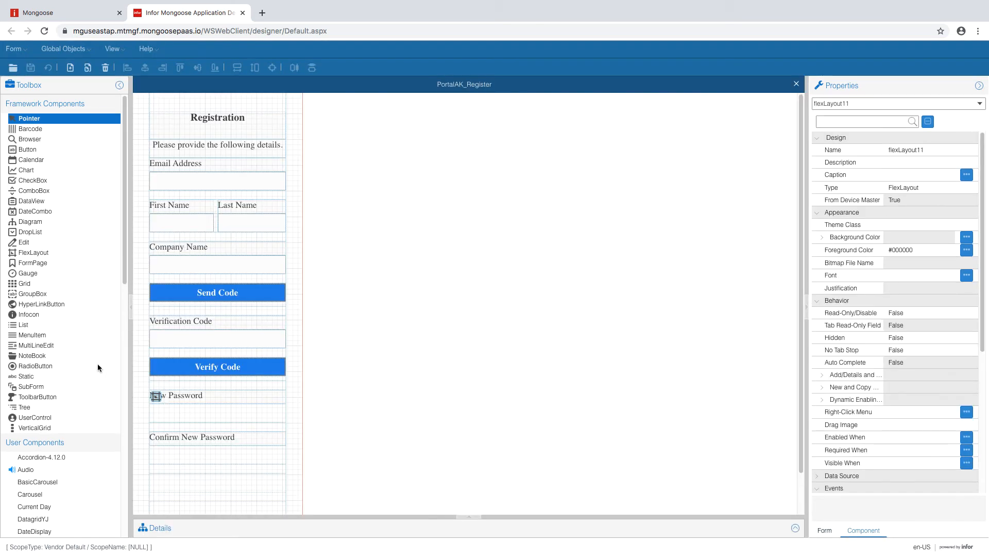
# - Place Edit input fields under the New Password and Confirm New Password labels
pyautogui.click(24, 242)
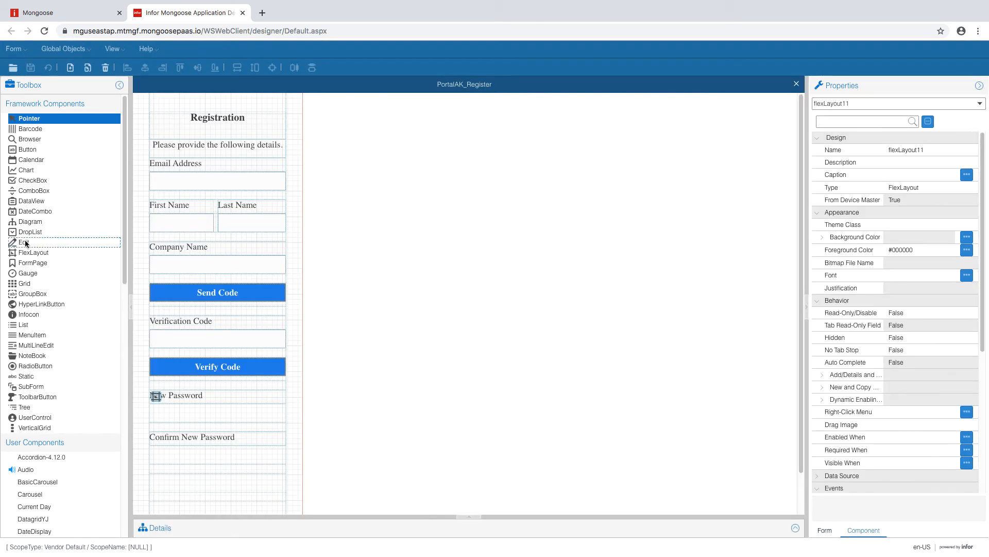
pyautogui.click(170, 408)
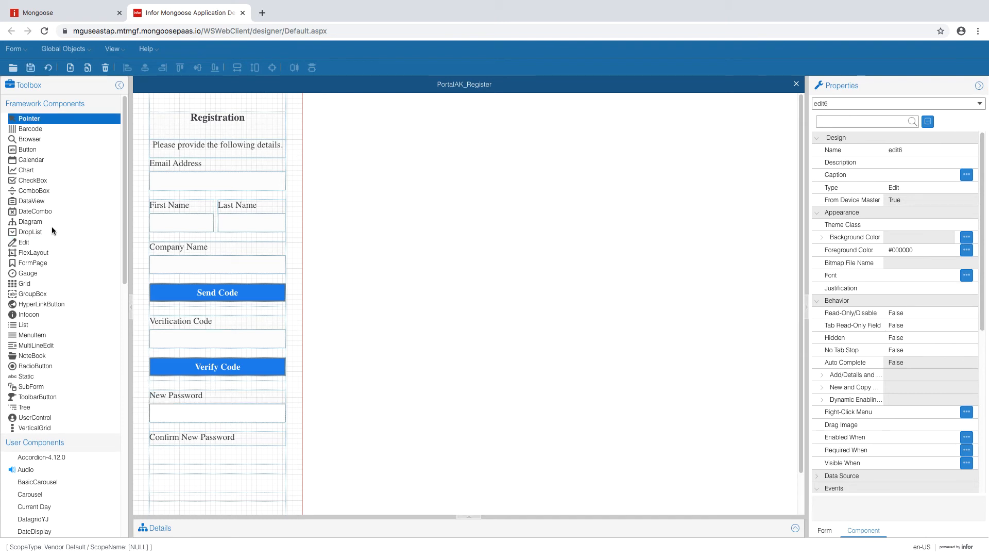
pyautogui.click(29, 242)
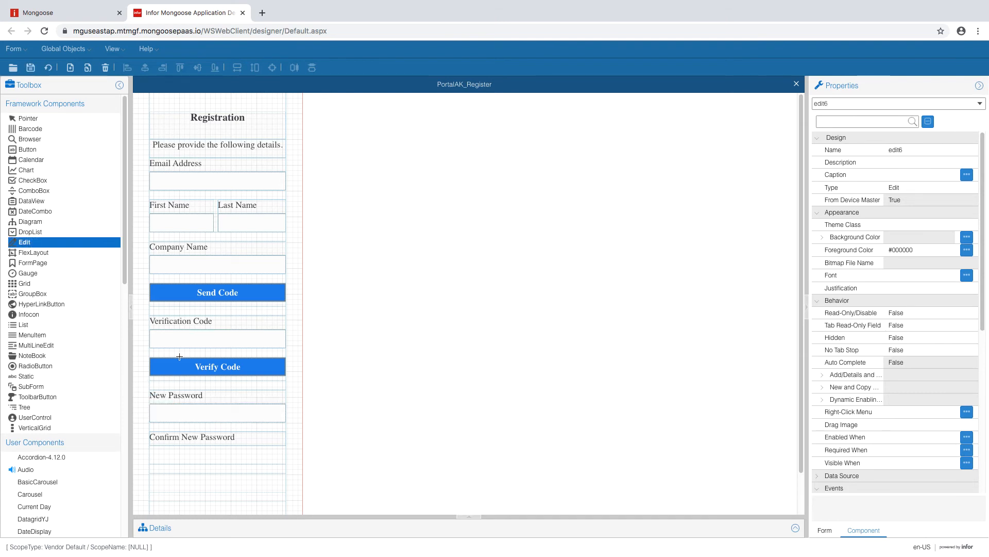
pyautogui.moveTo(168, 446); pyautogui.dragTo(239, 463)
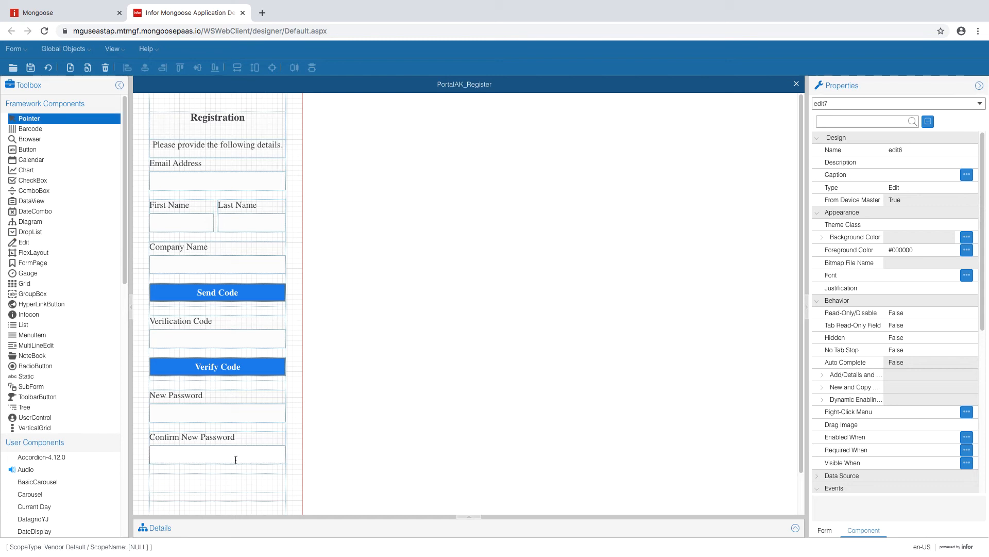
# - Set the Theme Class of both password input fields to AcmeEdit
pyautogui.click(220, 400)
pyautogui.click(228, 416)
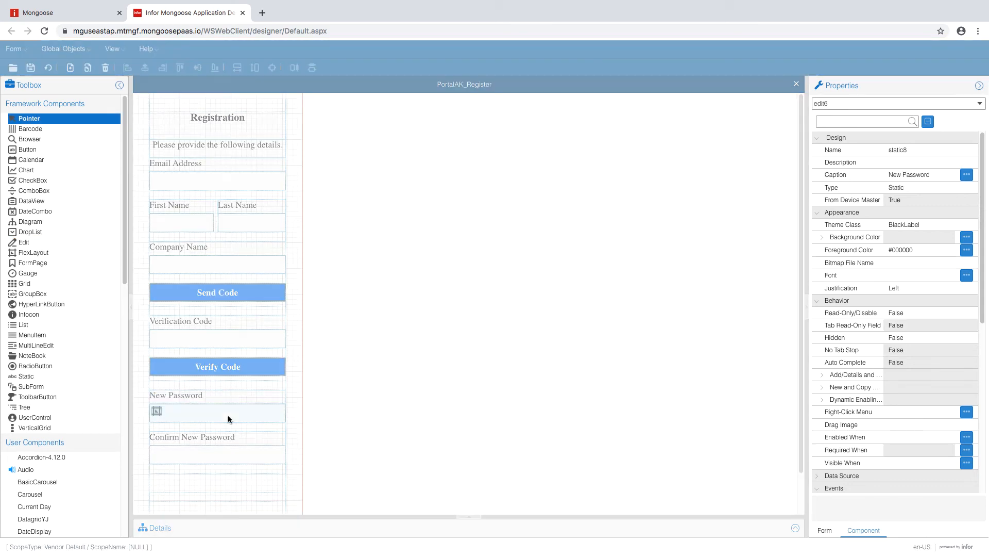
pyautogui.click(944, 223)
pyautogui.click(947, 224)
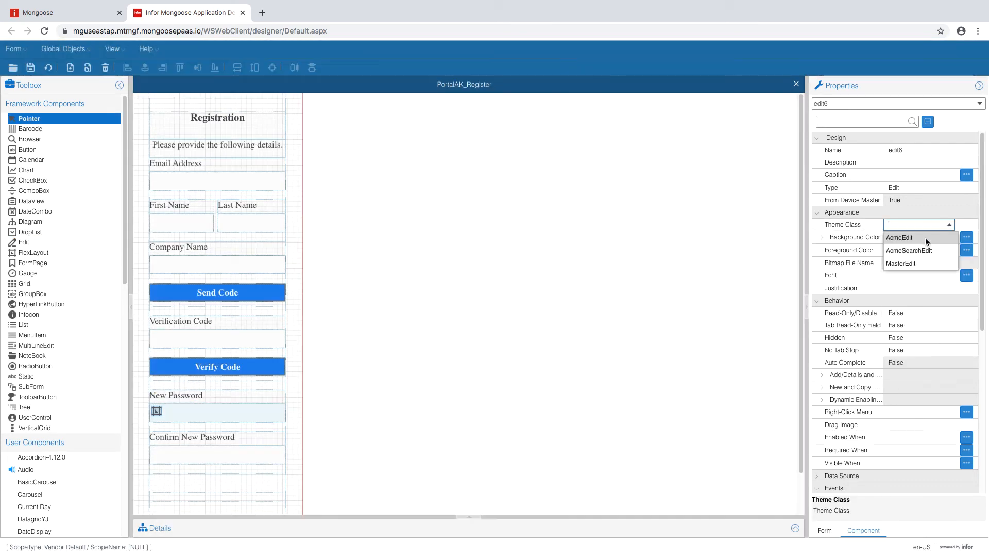
pyautogui.click(948, 224)
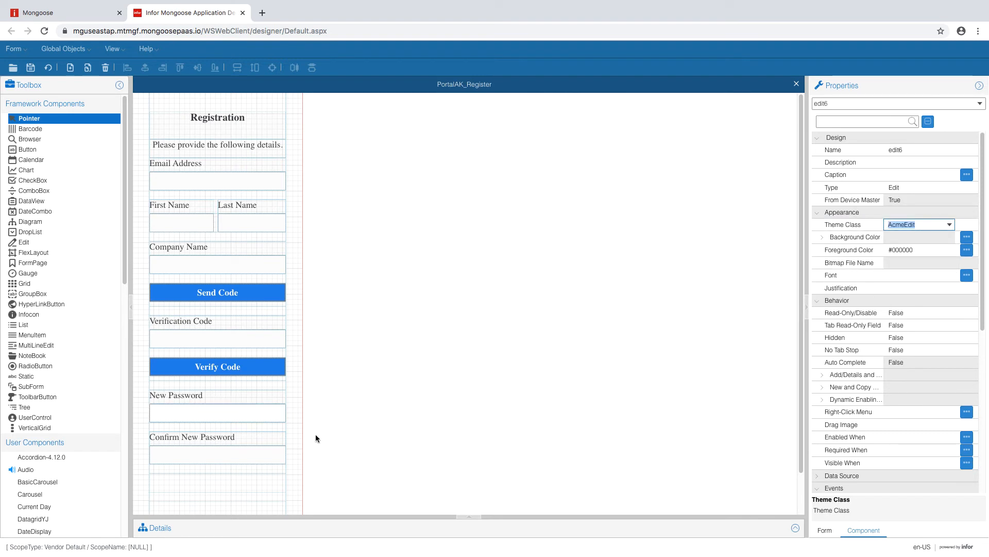
pyautogui.click(247, 457)
pyautogui.click(936, 223)
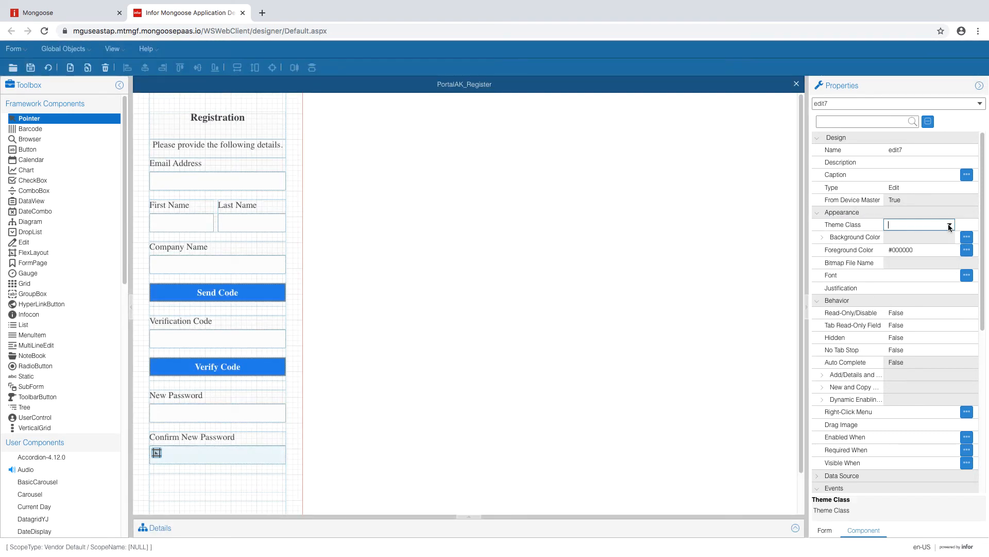
pyautogui.click(949, 225)
pyautogui.click(950, 225)
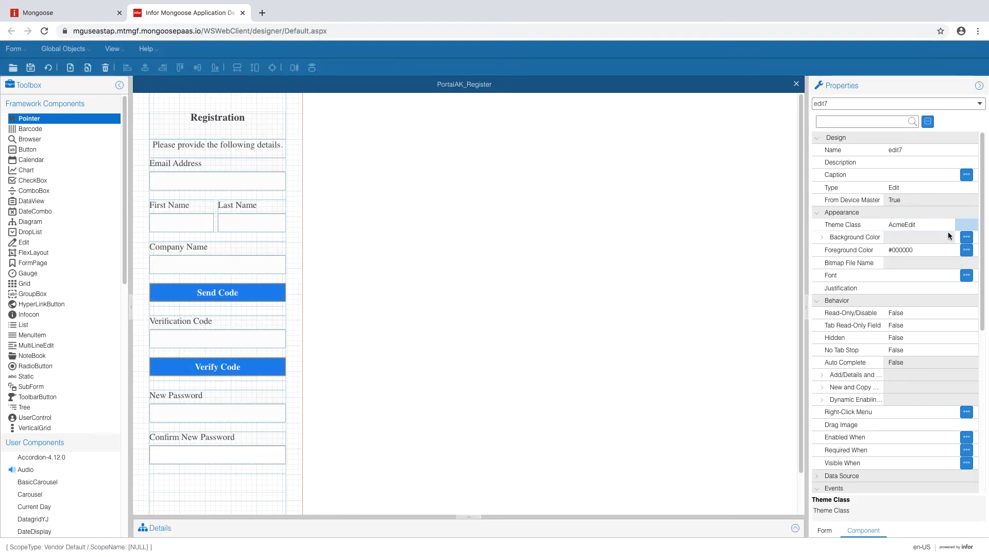
pyautogui.click(317, 452)
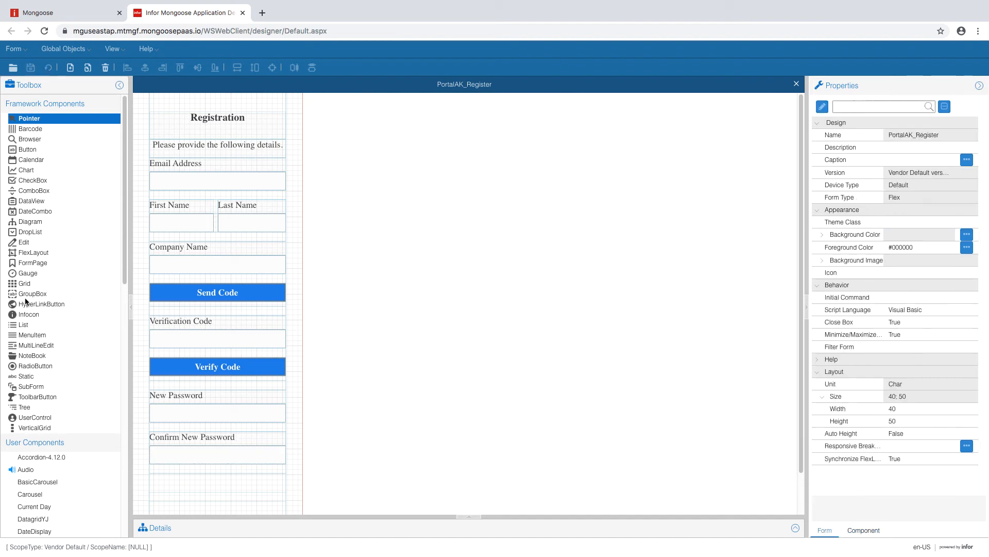
# - Draw a 'Request Account' button with AcmeBlueBtn theme below Confirm New Password, then save
pyautogui.click(27, 150)
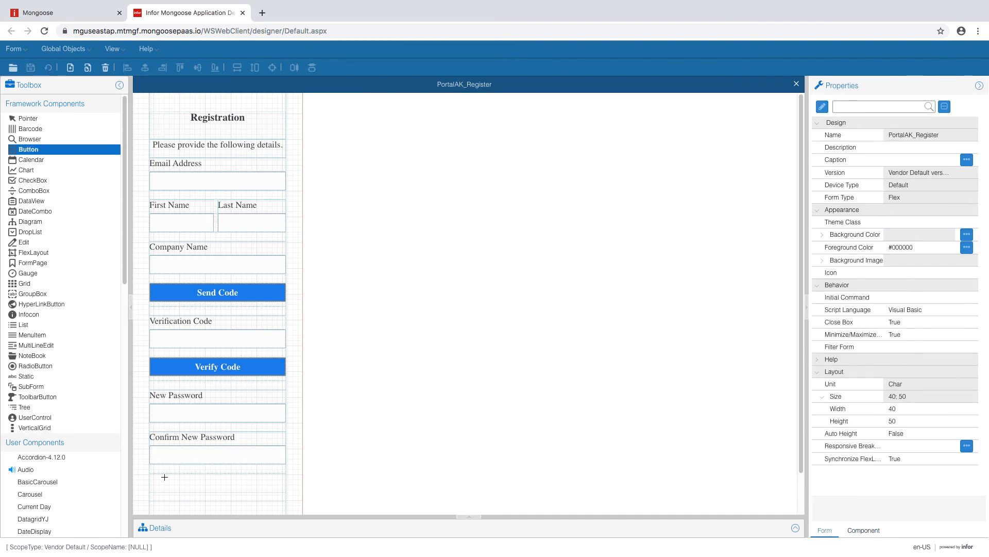
pyautogui.moveTo(166, 478); pyautogui.dragTo(262, 490)
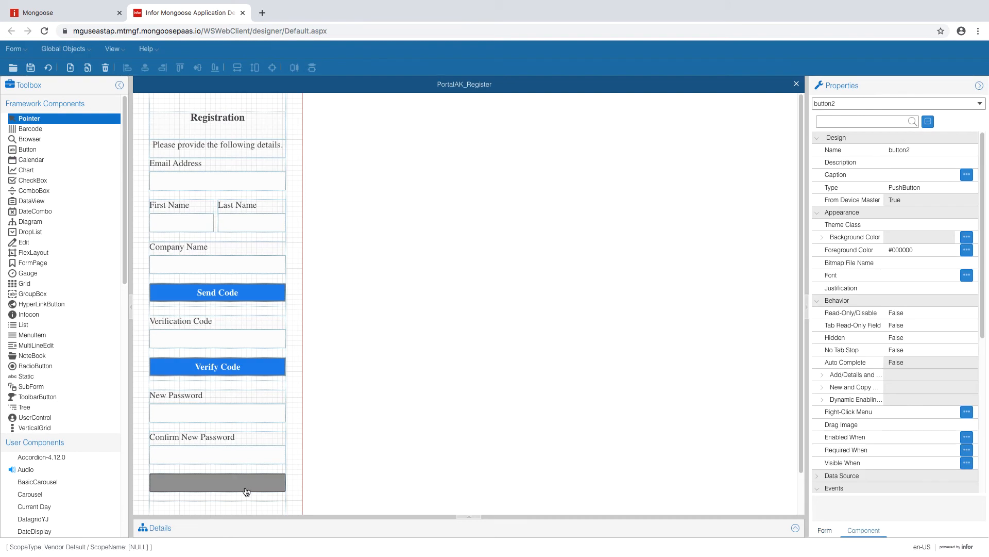
pyautogui.click(898, 175)
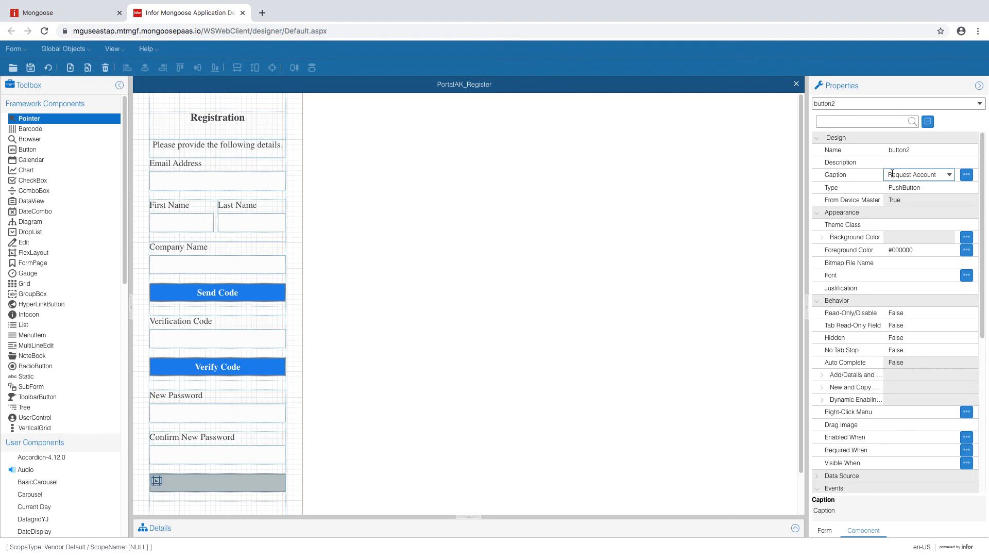
pyautogui.click(920, 225)
pyautogui.click(928, 238)
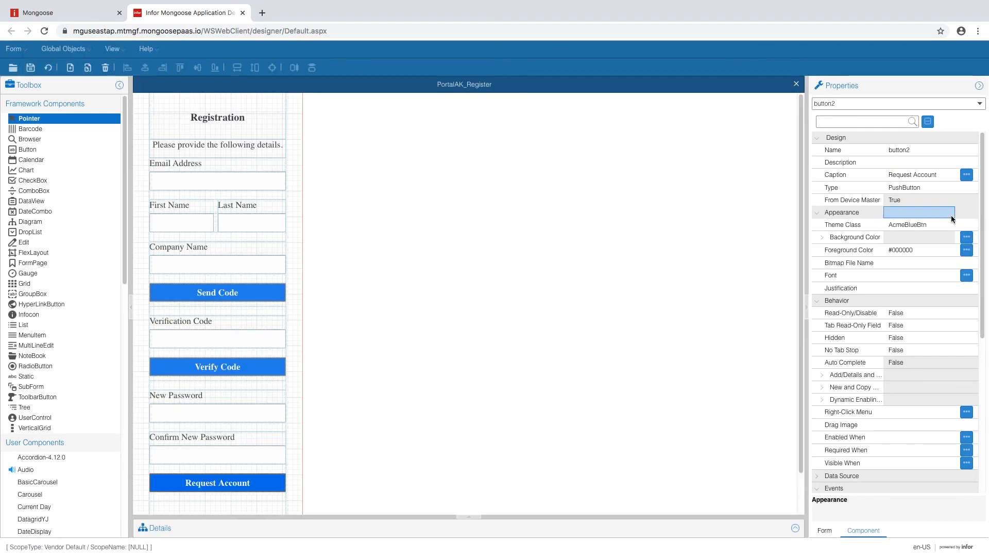
pyautogui.click(912, 274)
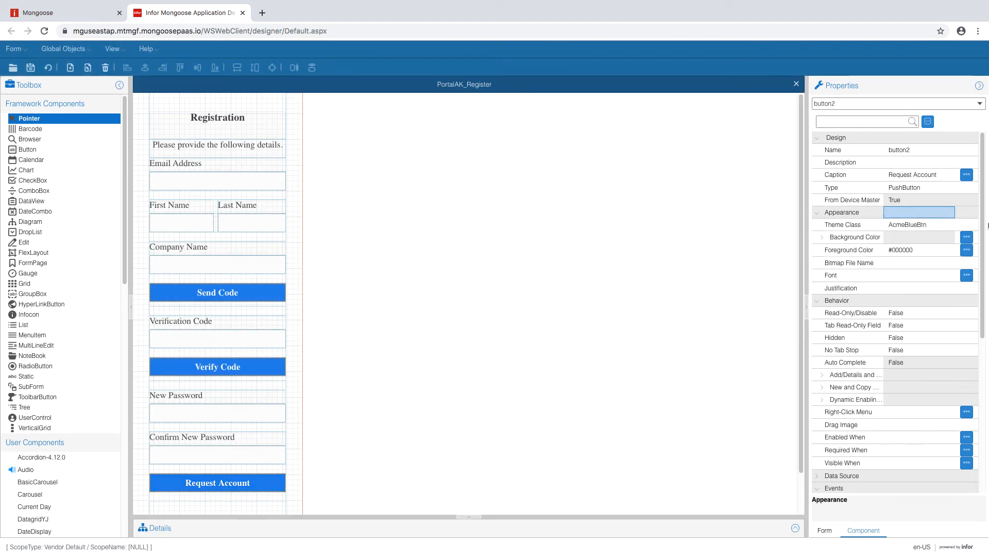
pyautogui.click(55, 66)
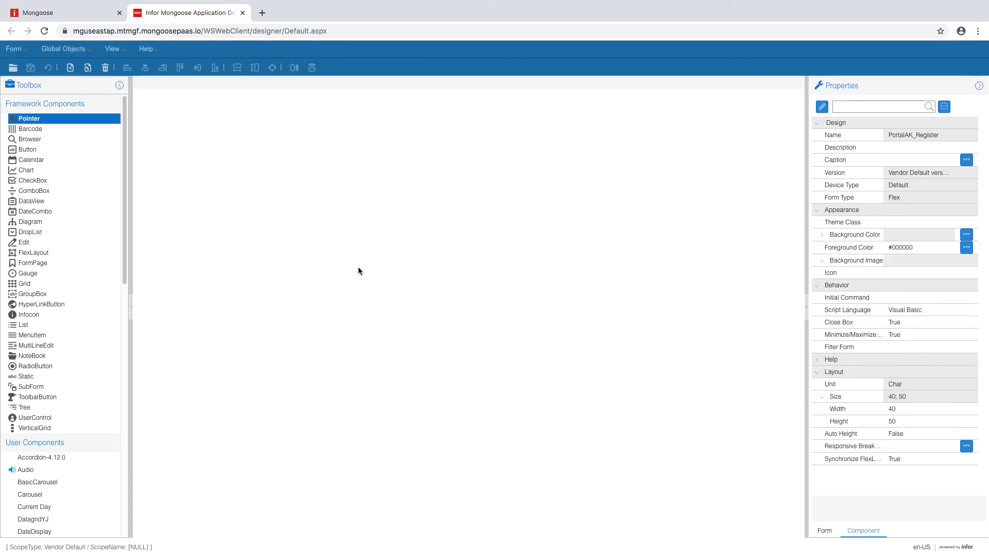
pyautogui.doubleClick(171, 112)
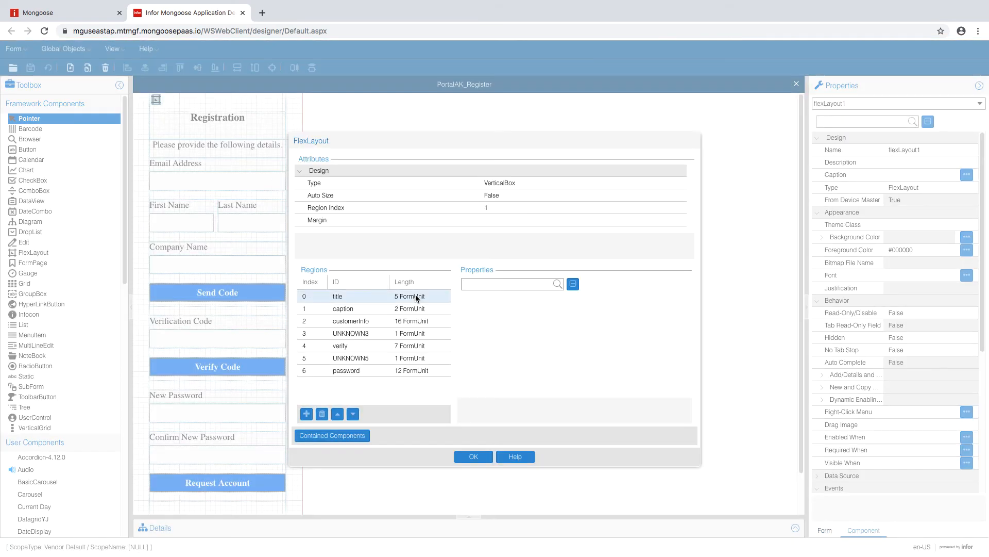
pyautogui.click(417, 297)
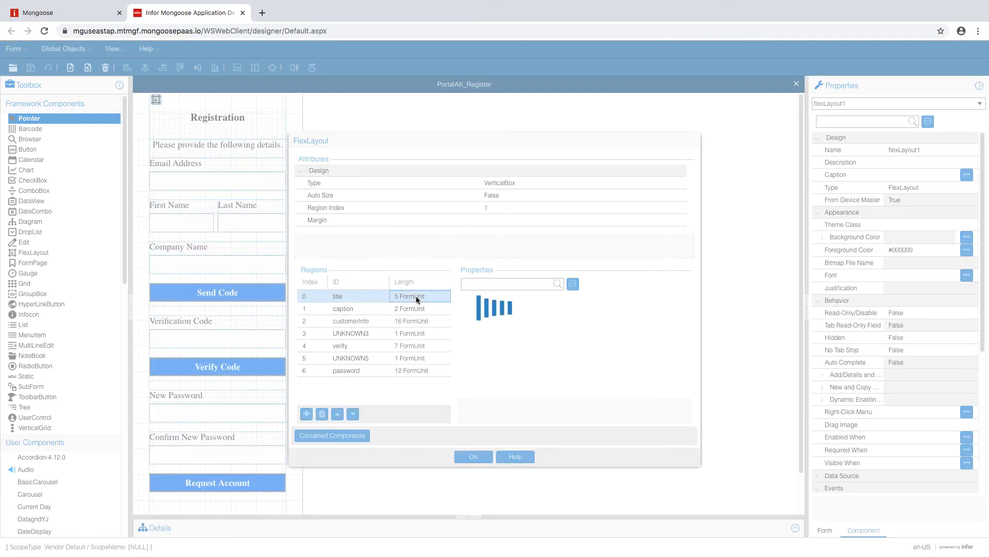
pyautogui.click(422, 321)
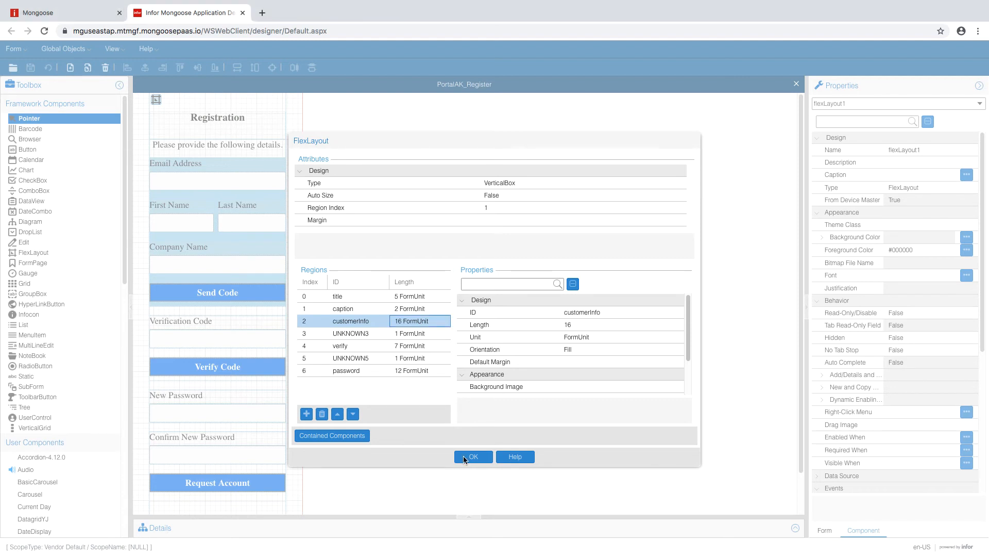
pyautogui.click(474, 457)
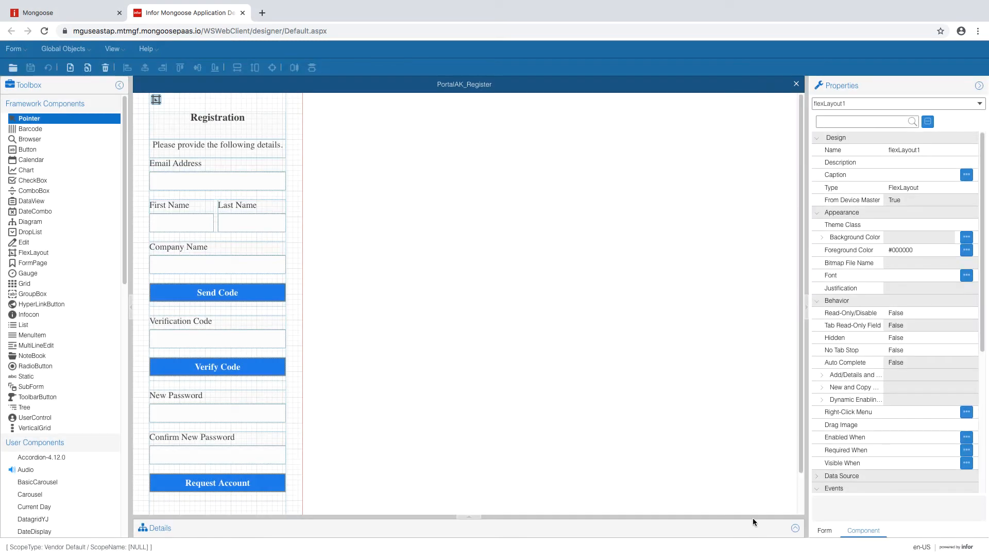
pyautogui.click(796, 527)
# - Add a form variable named flexSection in the Variables tab and save the form
pyautogui.click(309, 407)
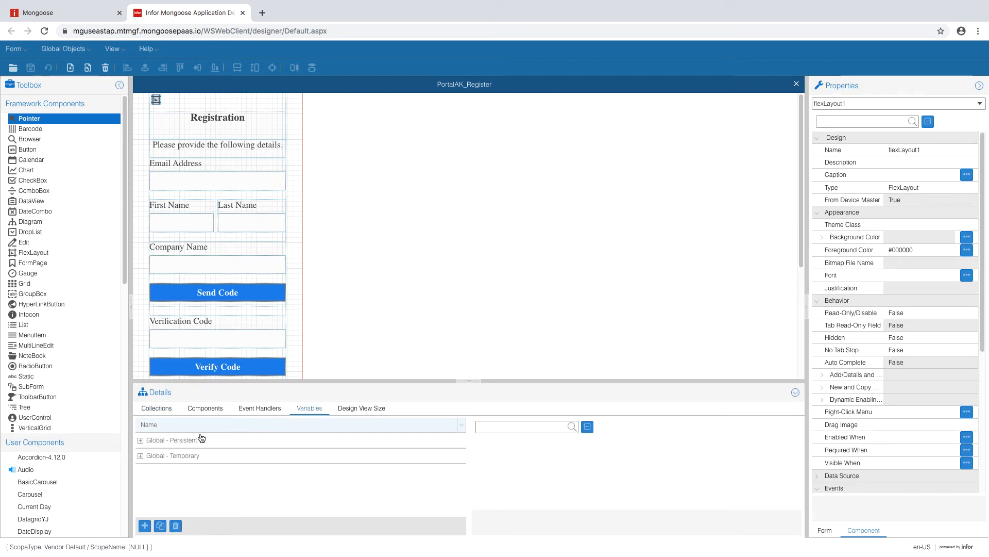
pyautogui.click(145, 525)
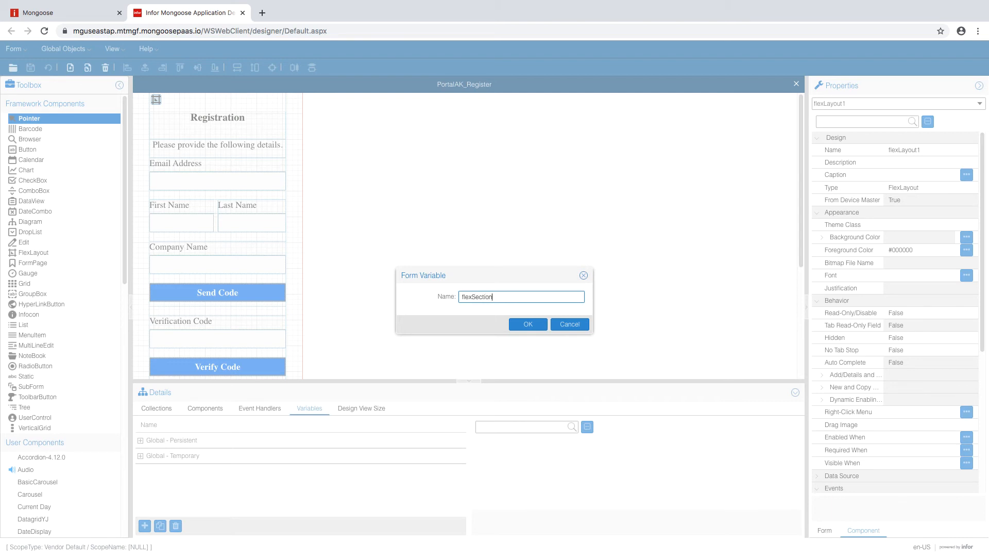
pyautogui.click(529, 323)
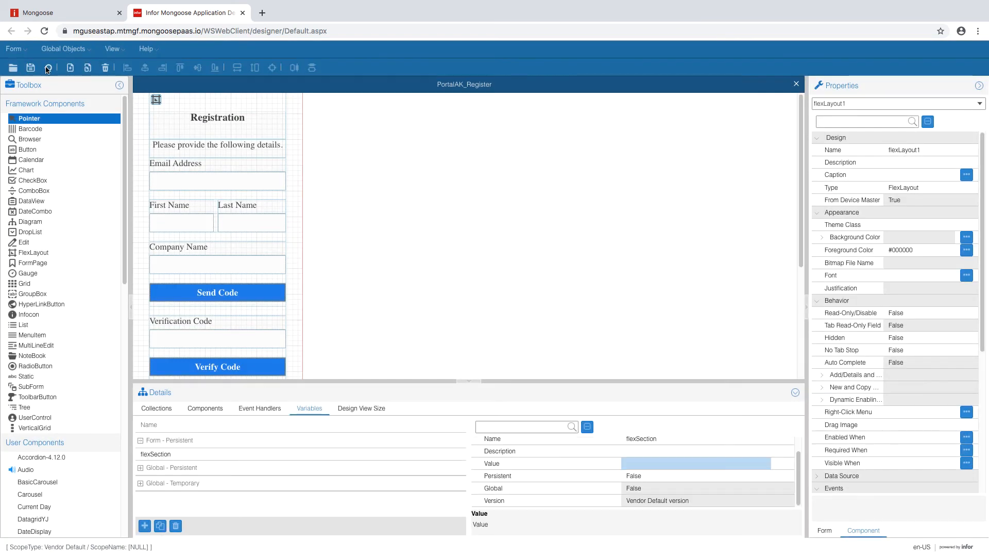
pyautogui.click(31, 68)
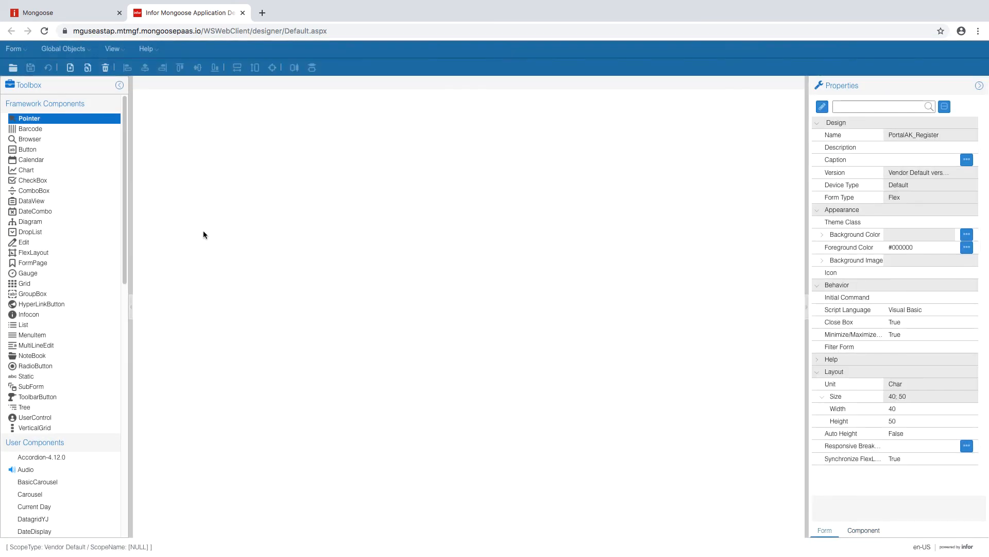
# - In the flex layout's customerInfo region, set the VisibleWhen left value type to Variable Value
pyautogui.click(156, 98)
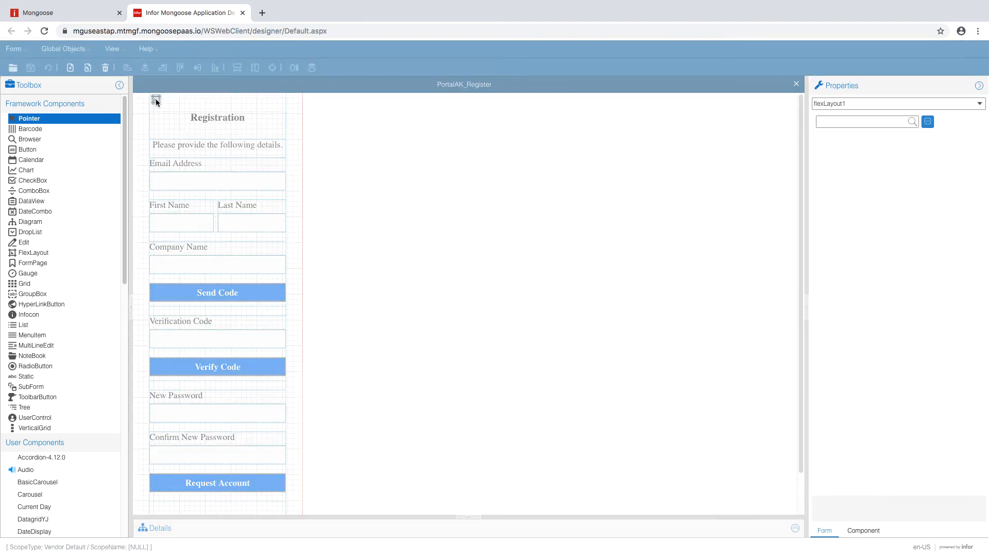
pyautogui.doubleClick(156, 99)
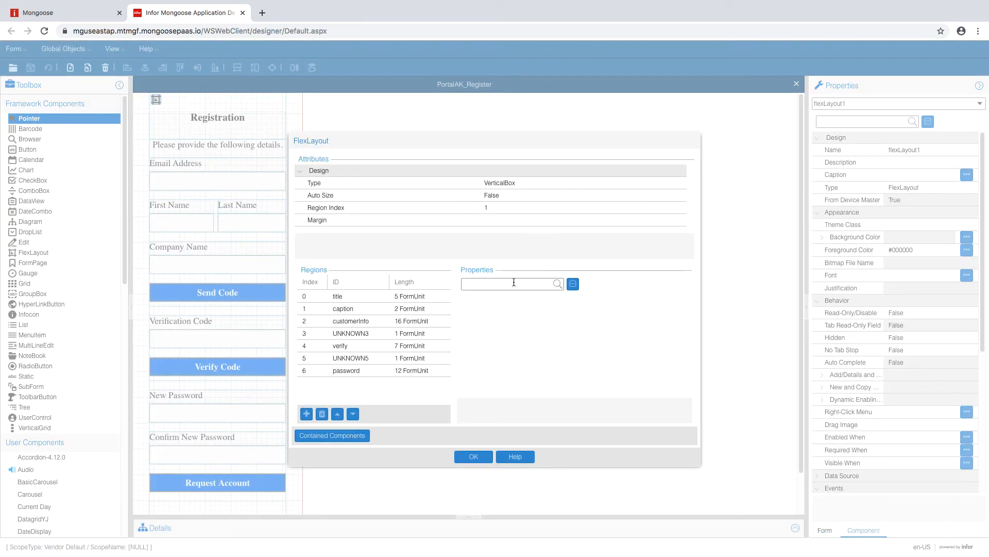
pyautogui.click(434, 320)
pyautogui.scroll(-2, 685, 327)
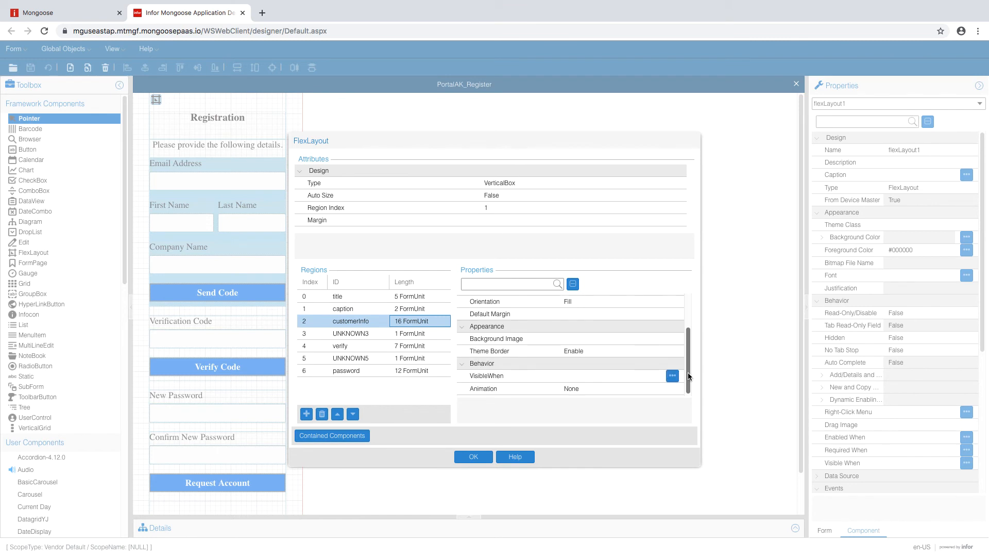
pyautogui.click(627, 375)
pyautogui.click(673, 375)
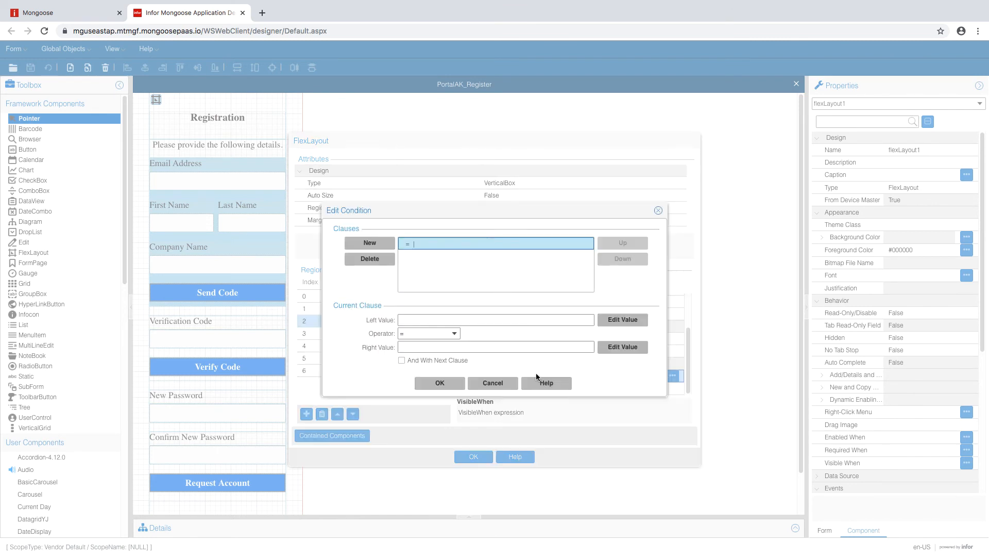
pyautogui.click(606, 320)
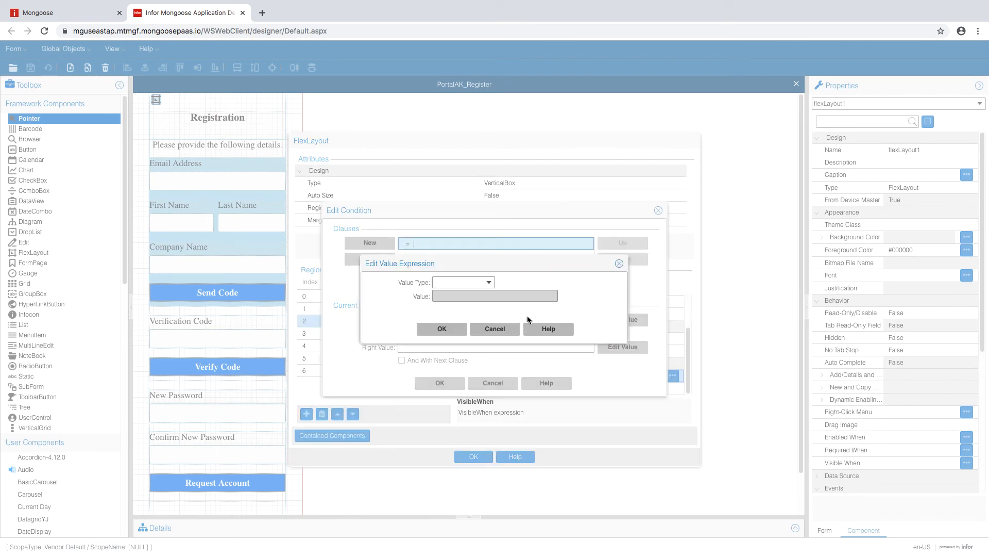
pyautogui.click(489, 284)
pyautogui.click(472, 305)
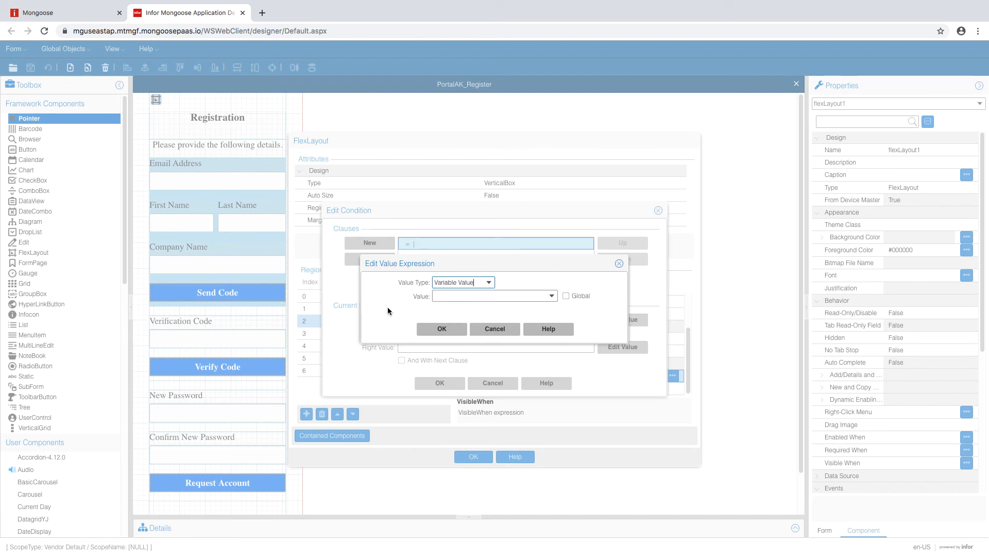
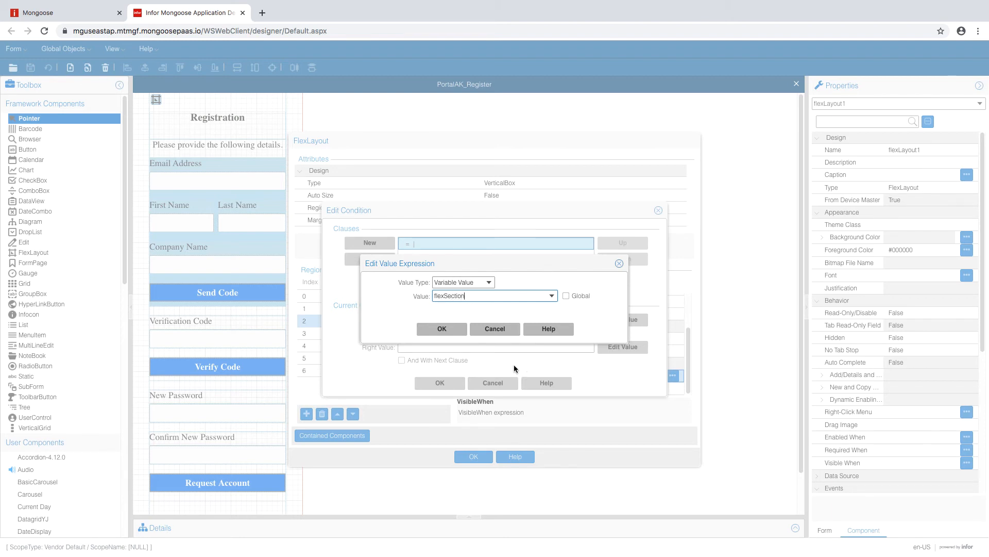
# - Give customerInfo the VisibleWhen condition #V(flexSection) <> 'pass' and apply it
pyautogui.click(459, 330)
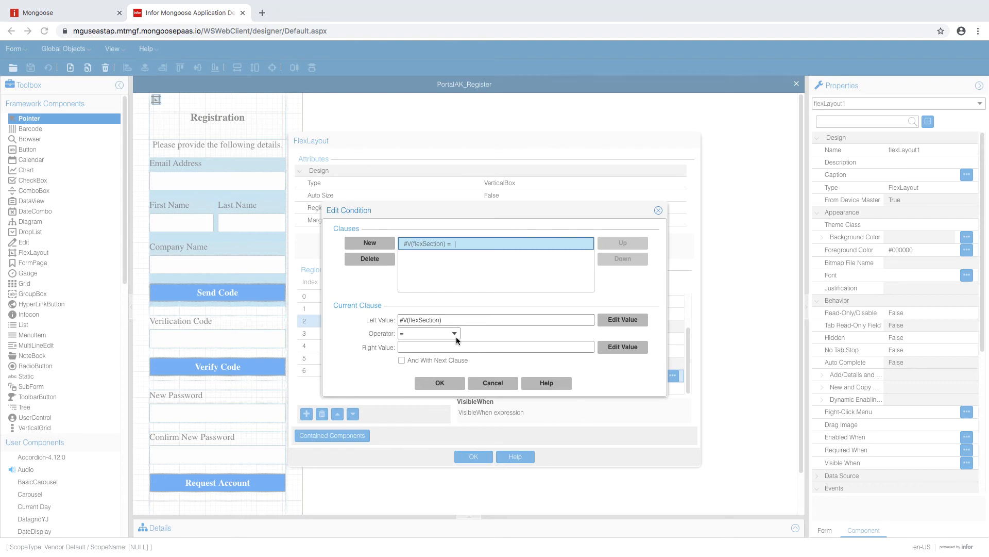
pyautogui.click(455, 334)
pyautogui.click(425, 357)
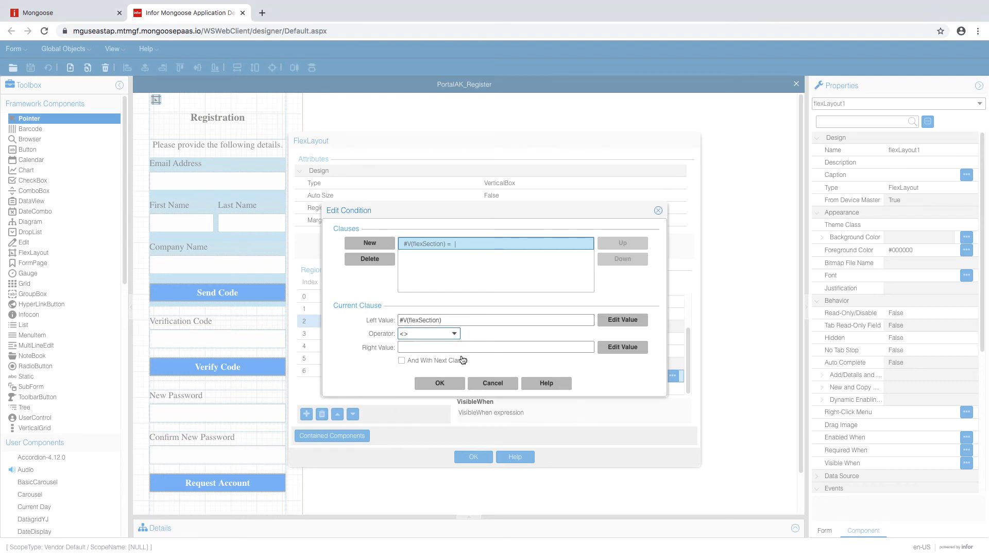
pyautogui.click(470, 348)
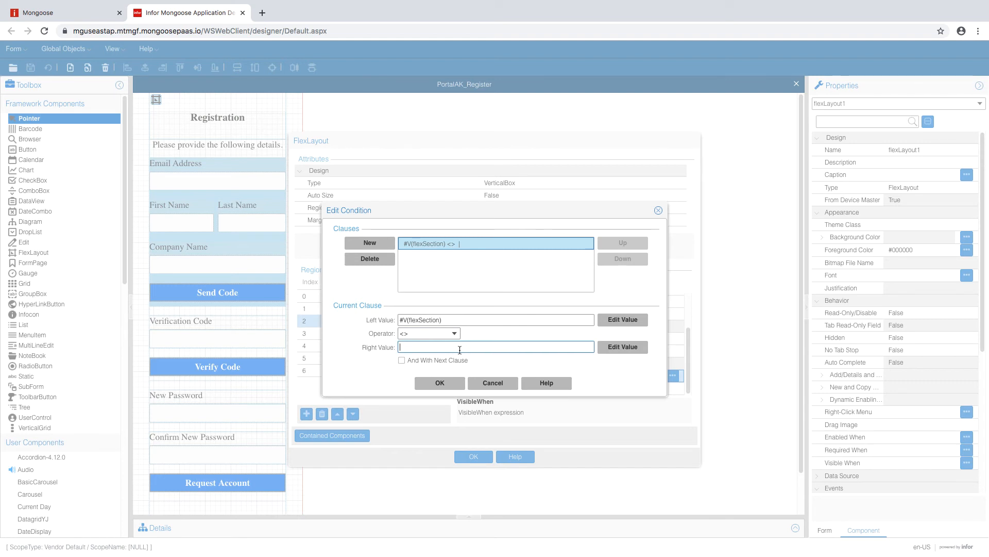
pyautogui.click(623, 347)
pyautogui.write('pass')
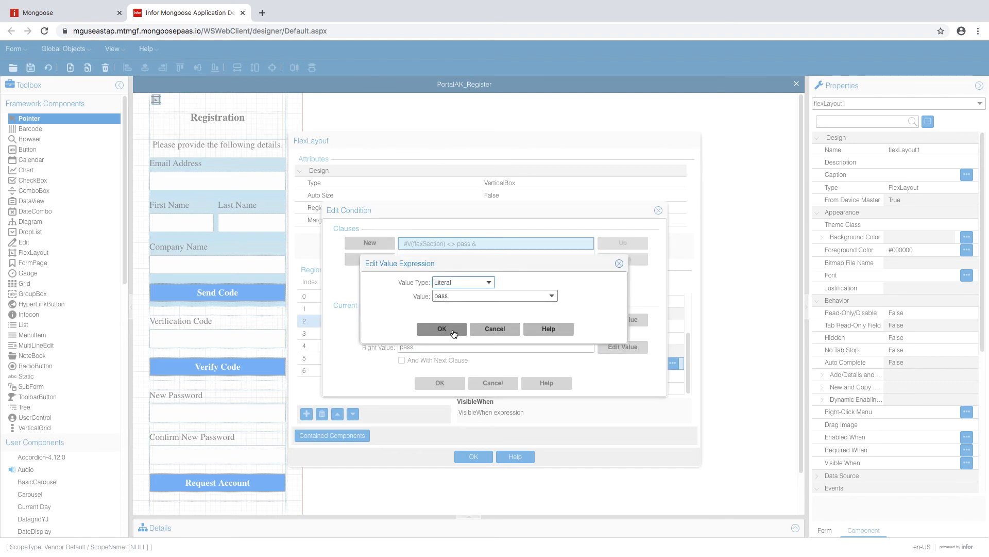
pyautogui.click(454, 330)
pyautogui.click(443, 383)
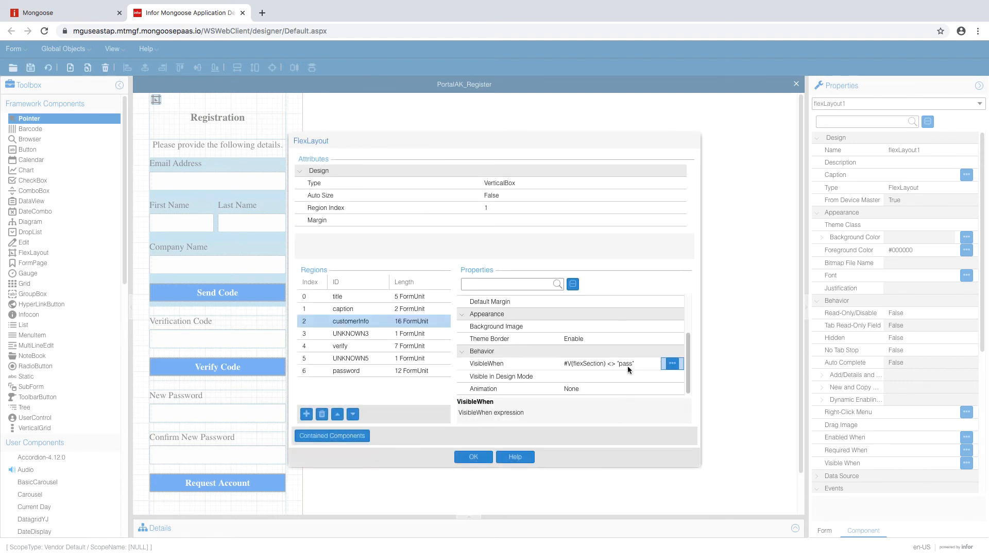
pyautogui.click(429, 345)
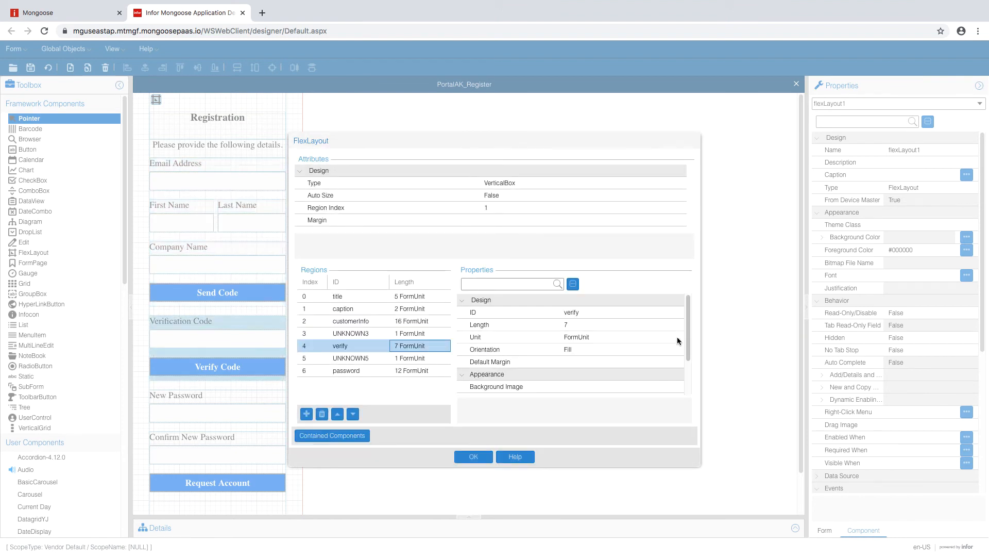
# - Start the verify region's VisibleWhen condition with variable flexSection as the left value
pyautogui.scroll(-2, 689, 363)
pyautogui.click(674, 379)
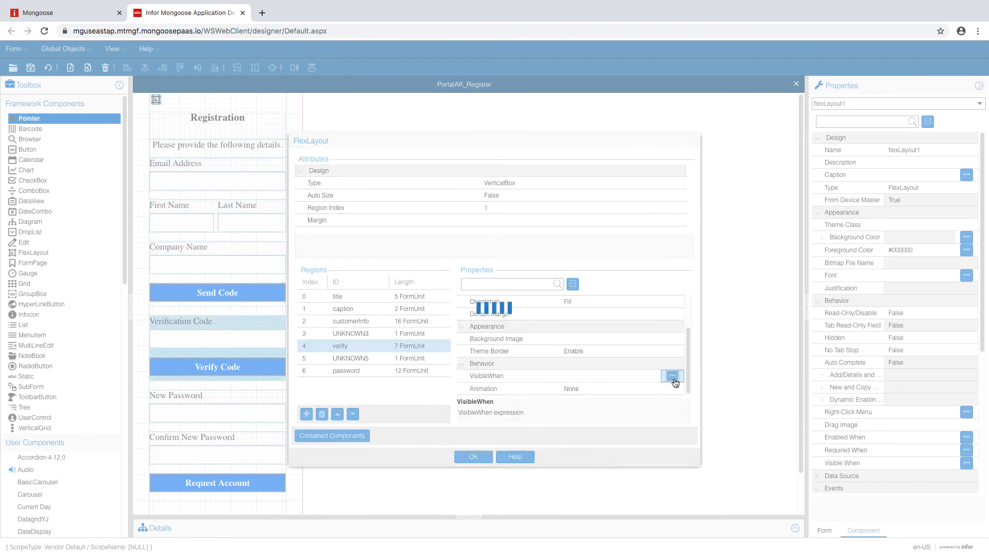
pyautogui.click(623, 319)
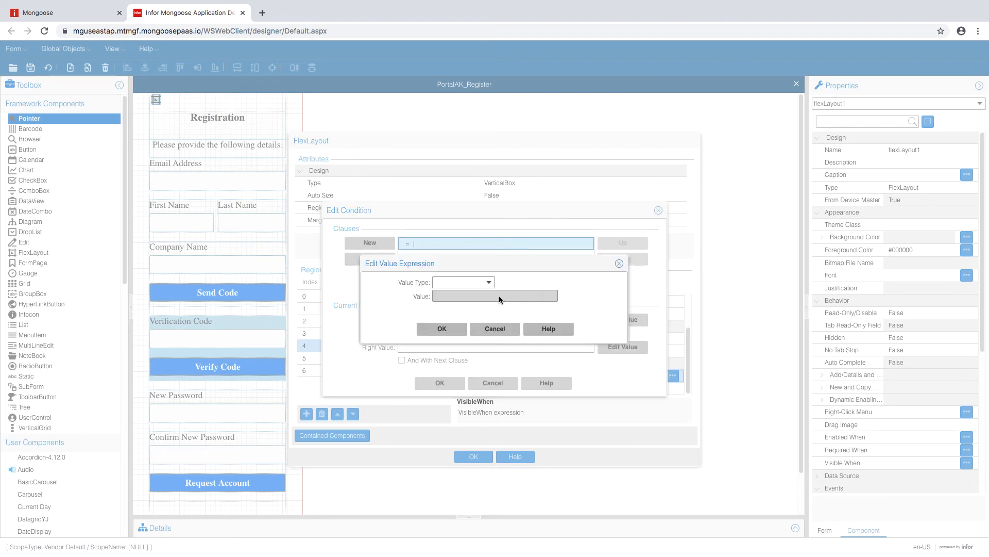
pyautogui.click(465, 283)
pyautogui.click(464, 306)
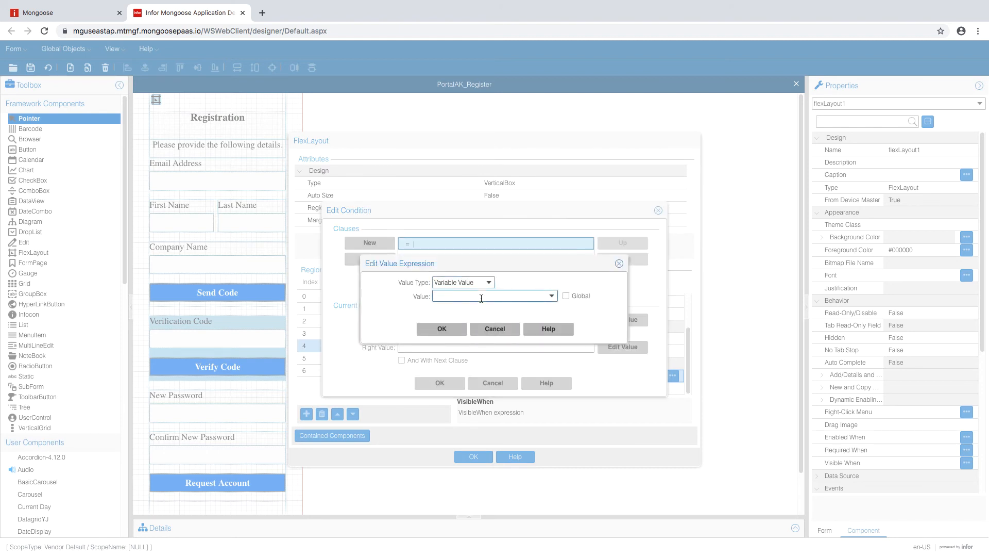
pyautogui.write('flexSection')
pyautogui.press('Return')
# - Set the right value to literal 'verify' and apply the condition
pyautogui.click(611, 351)
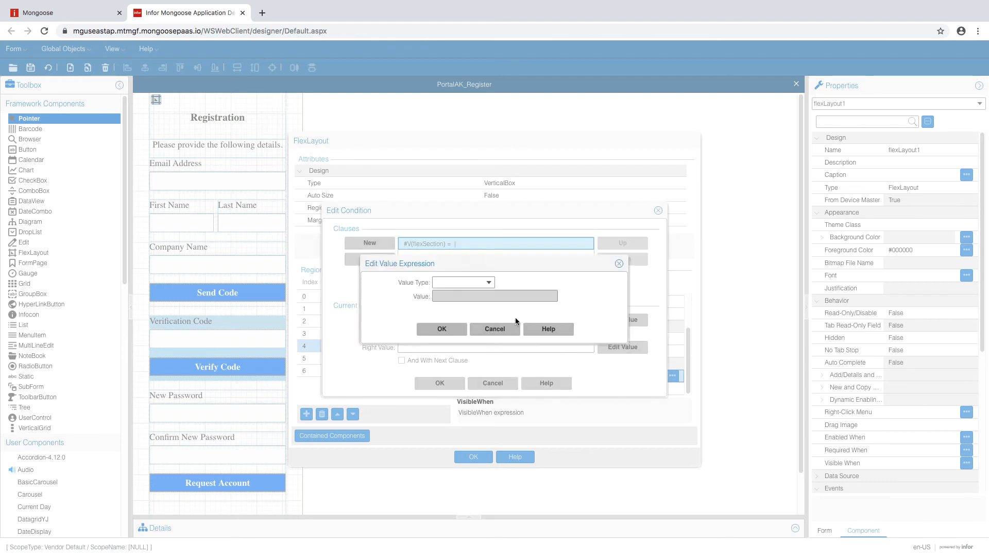
pyautogui.click(476, 282)
pyautogui.click(474, 296)
pyautogui.write('ve')
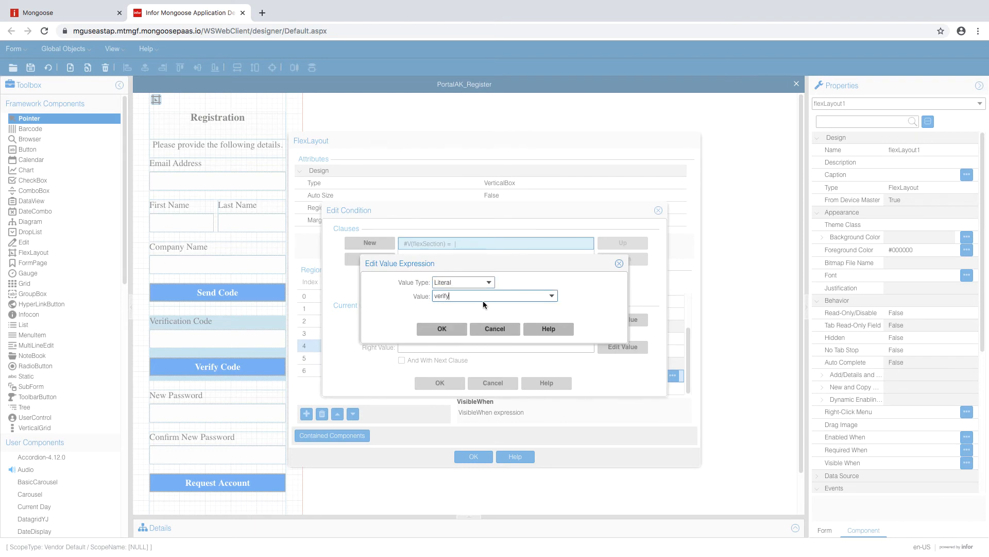
pyautogui.write('rify')
pyautogui.click(459, 329)
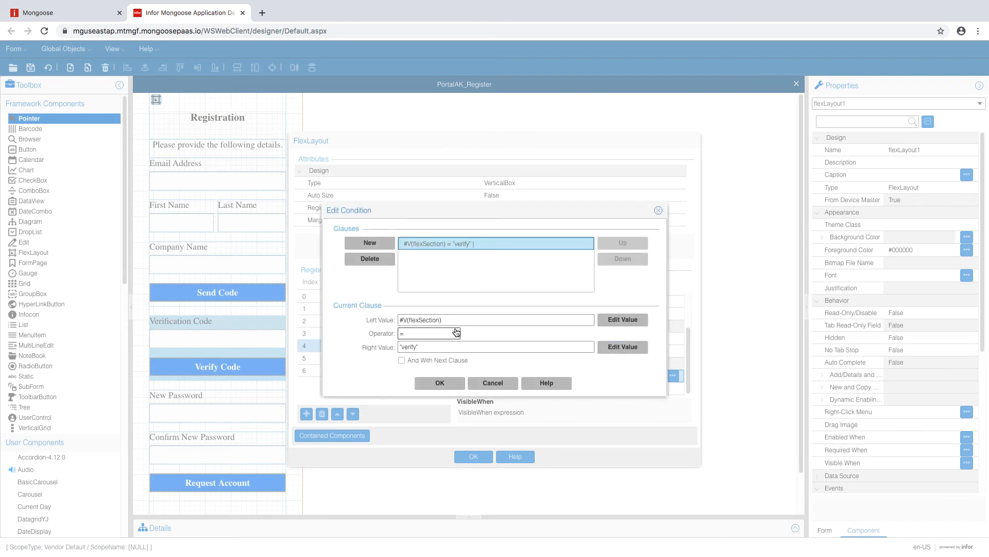
pyautogui.click(458, 381)
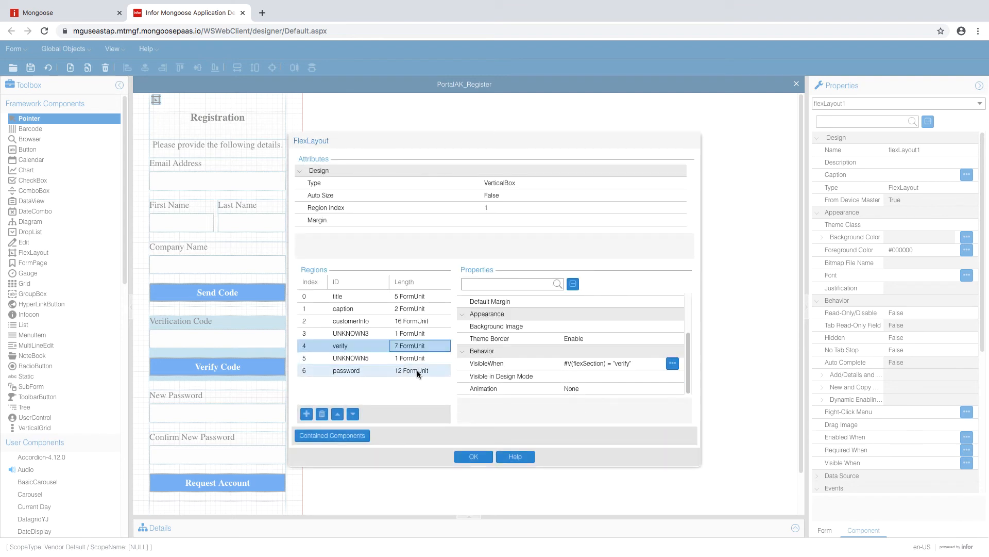
# - Start the password region's VisibleWhen condition with variable flexSection as the left value
pyautogui.click(416, 370)
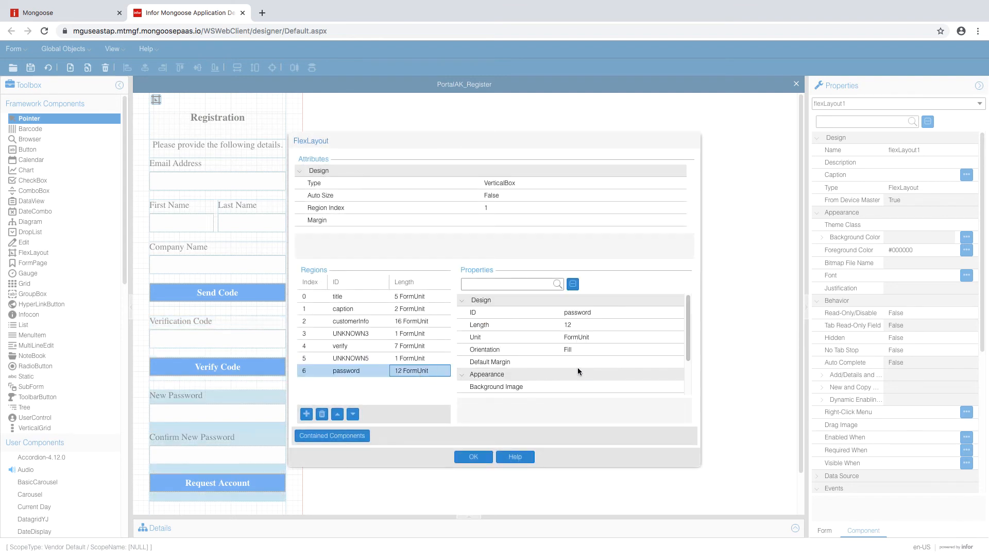
pyautogui.scroll(-2, 577, 367)
pyautogui.click(673, 375)
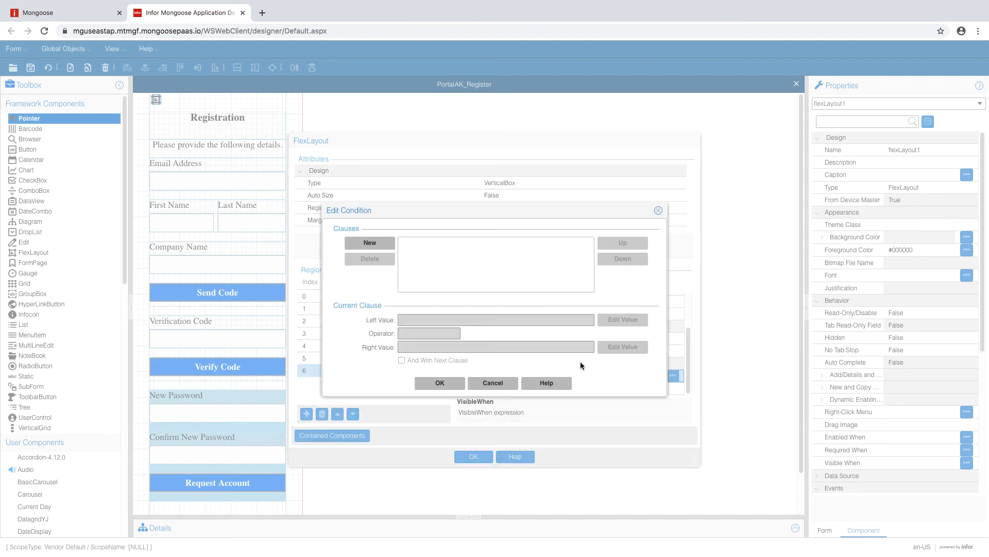
pyautogui.click(622, 320)
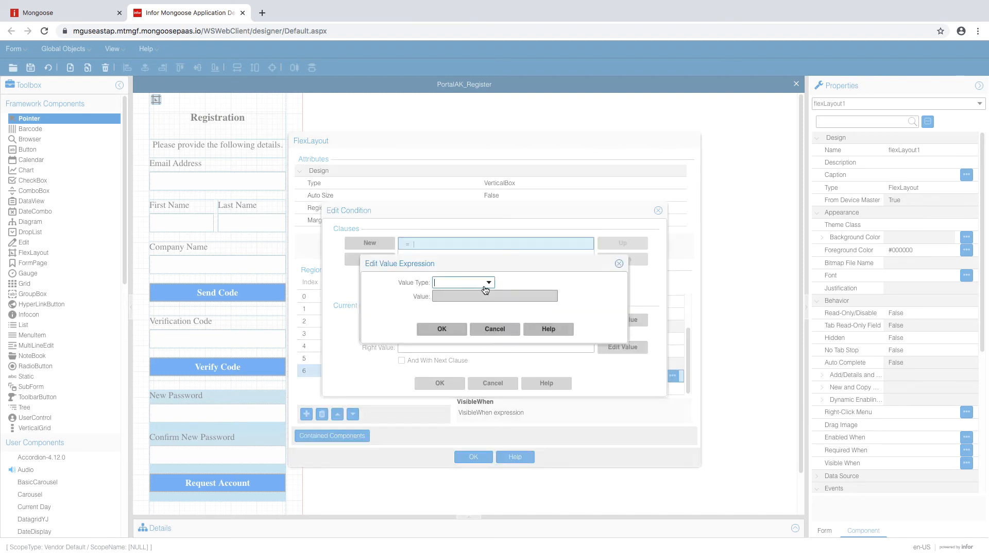
pyautogui.click(486, 286)
pyautogui.click(470, 304)
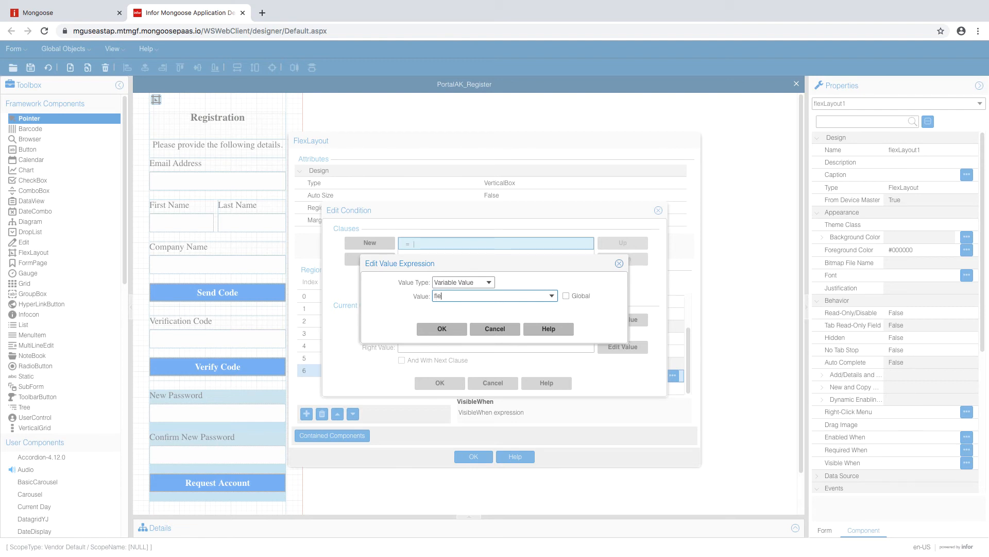
pyautogui.write('flex')
pyautogui.write('Section')
pyautogui.click(442, 329)
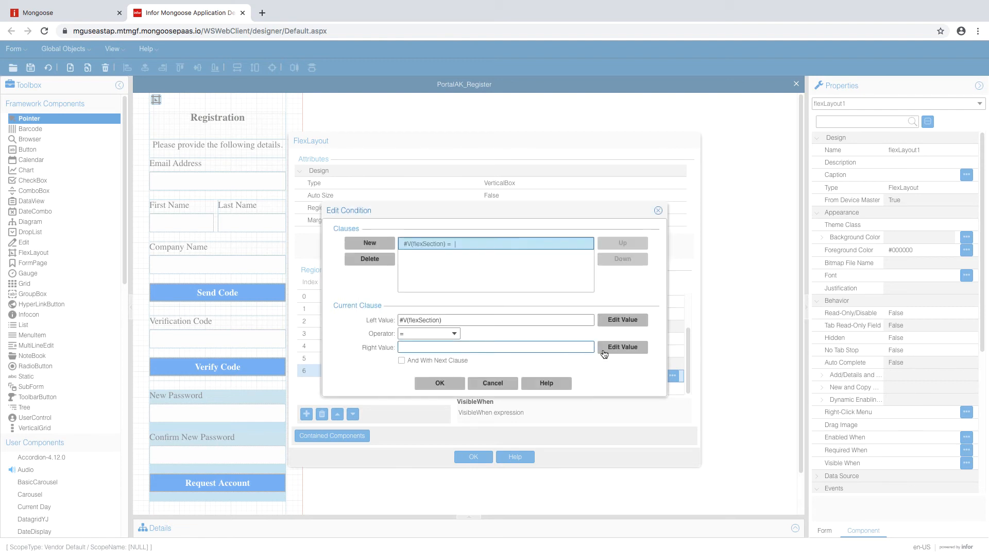
# - Set the right value to literal 'pass', apply it, and close the FlexLayout editor
pyautogui.click(604, 350)
pyautogui.click(485, 283)
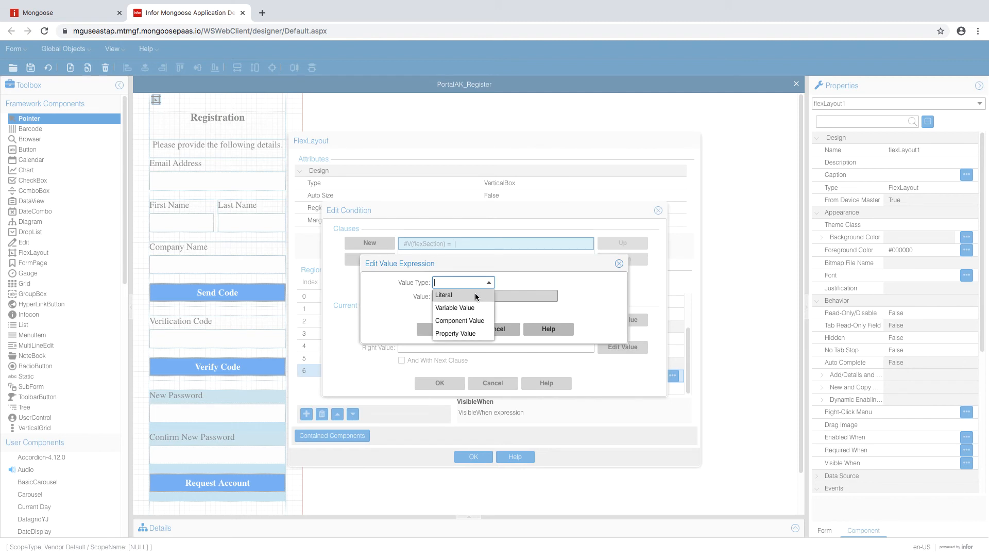
pyautogui.click(482, 295)
pyautogui.click(482, 298)
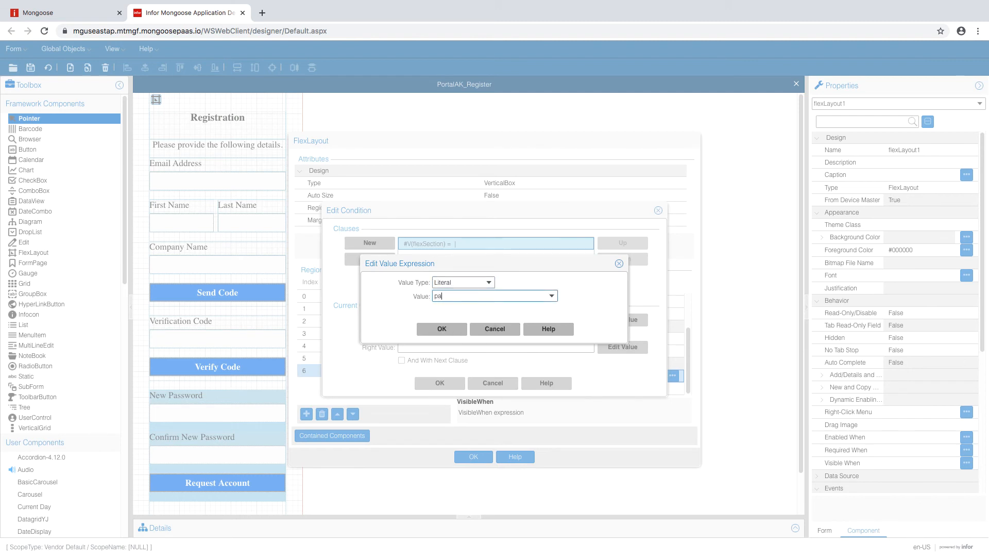
pyautogui.click(456, 330)
pyautogui.click(441, 383)
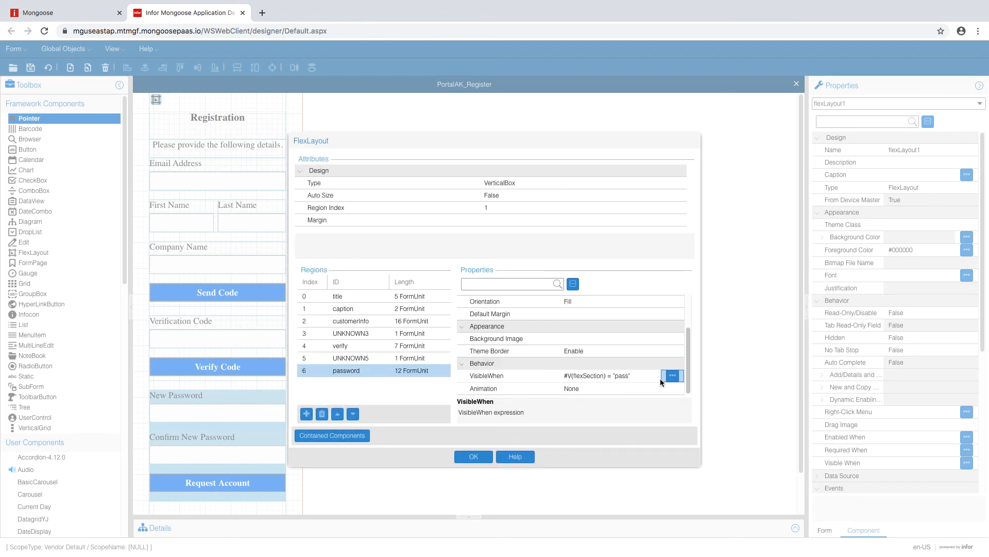
pyautogui.click(474, 457)
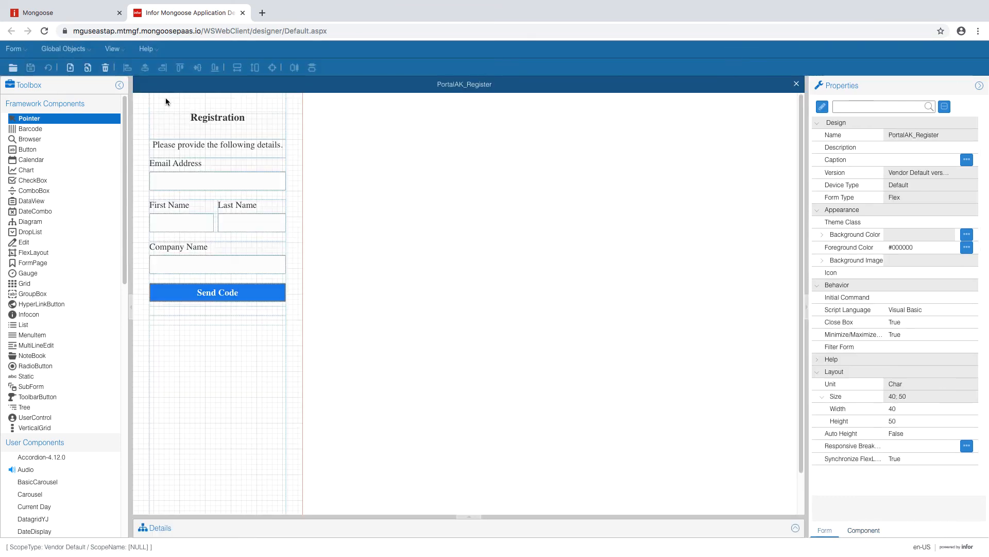
# - Change the PortalAK_Register form's height to 36 and save the form
pyautogui.click(165, 98)
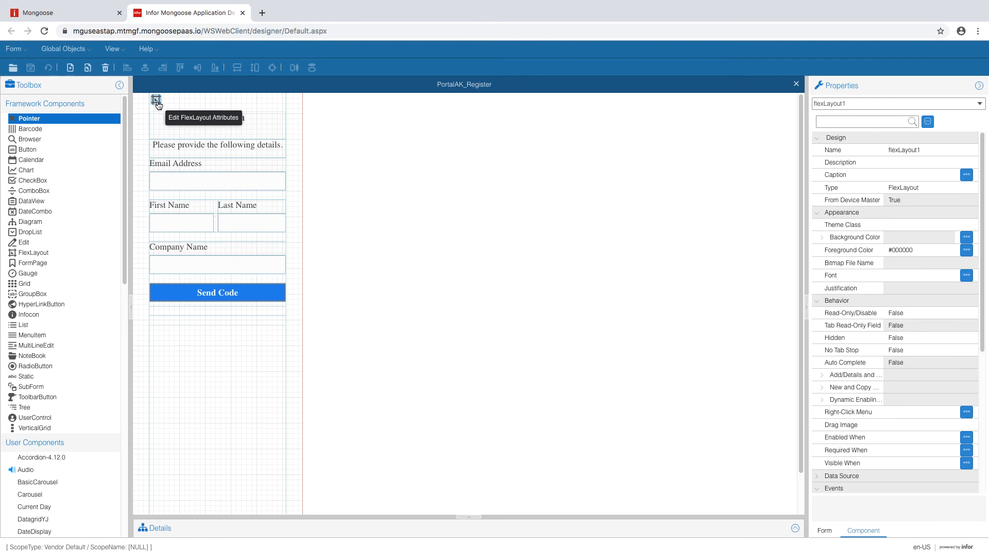
pyautogui.click(827, 529)
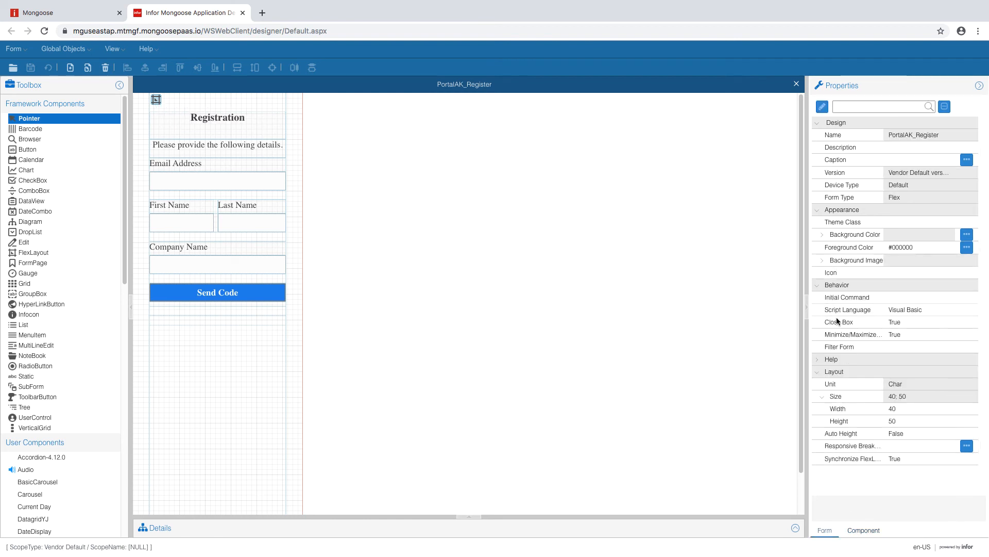
pyautogui.click(910, 421)
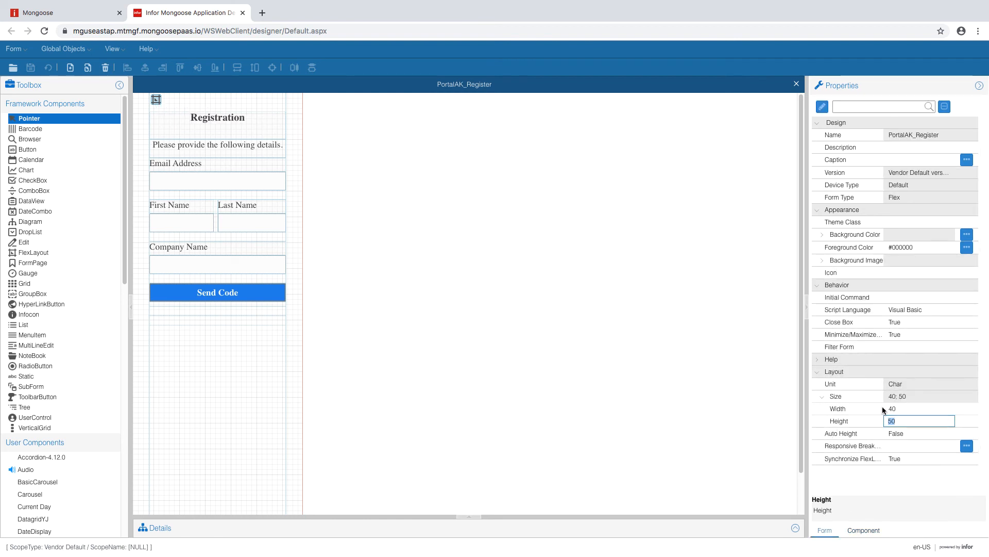
pyautogui.write('36')
pyautogui.click(920, 411)
pyautogui.click(31, 68)
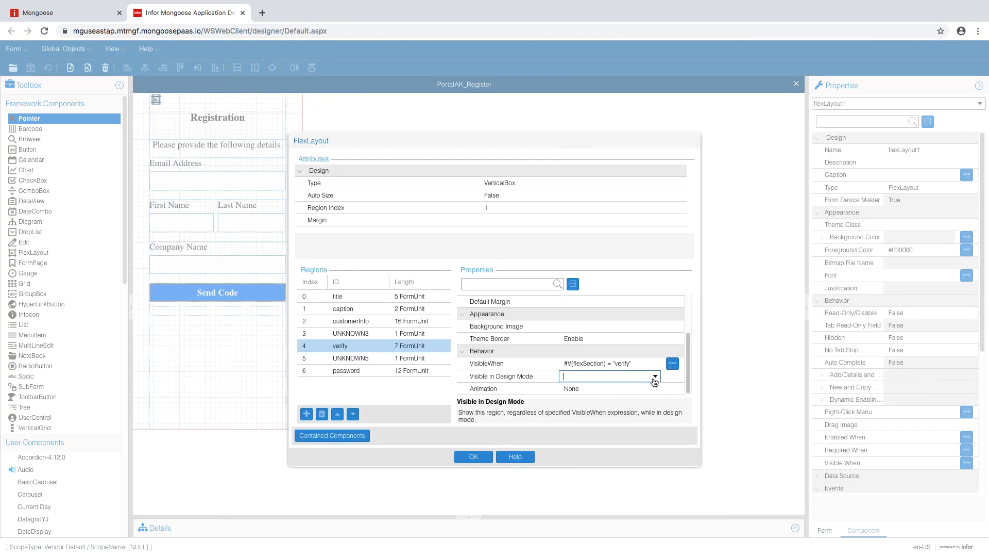
# - Make the verify and password regions visible in design mode, then close the layout editor
pyautogui.click(655, 376)
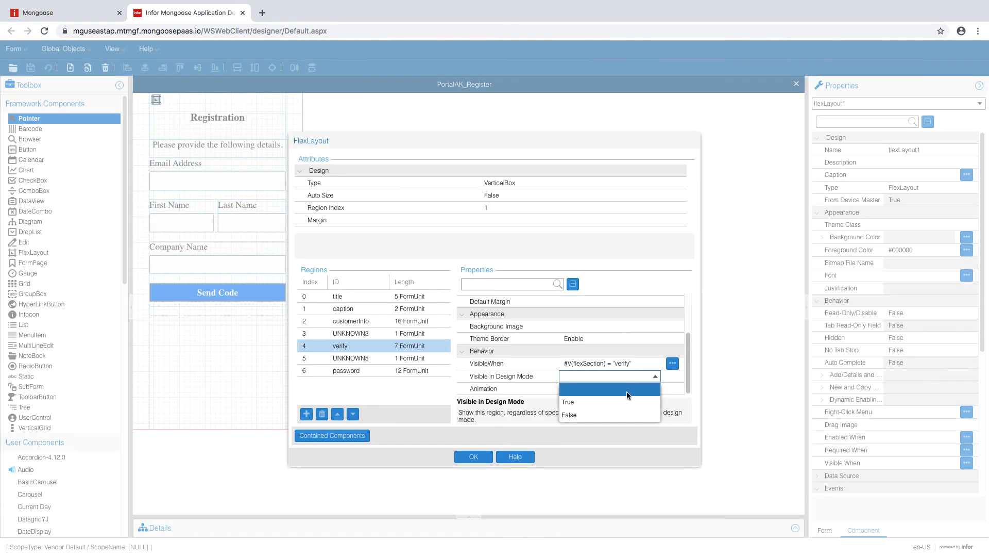
pyautogui.click(618, 397)
pyautogui.click(422, 371)
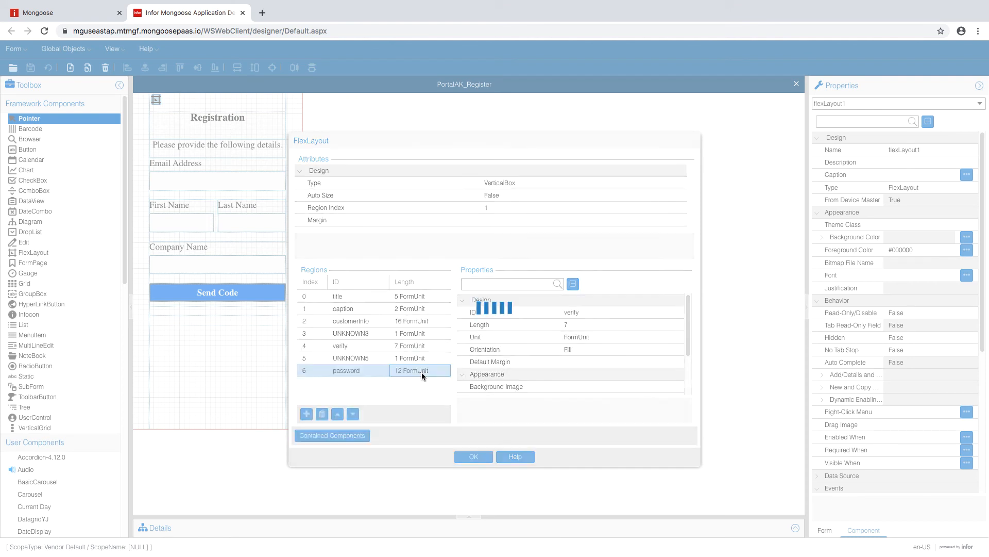
pyautogui.click(611, 382)
pyautogui.scroll(-1, 611, 370)
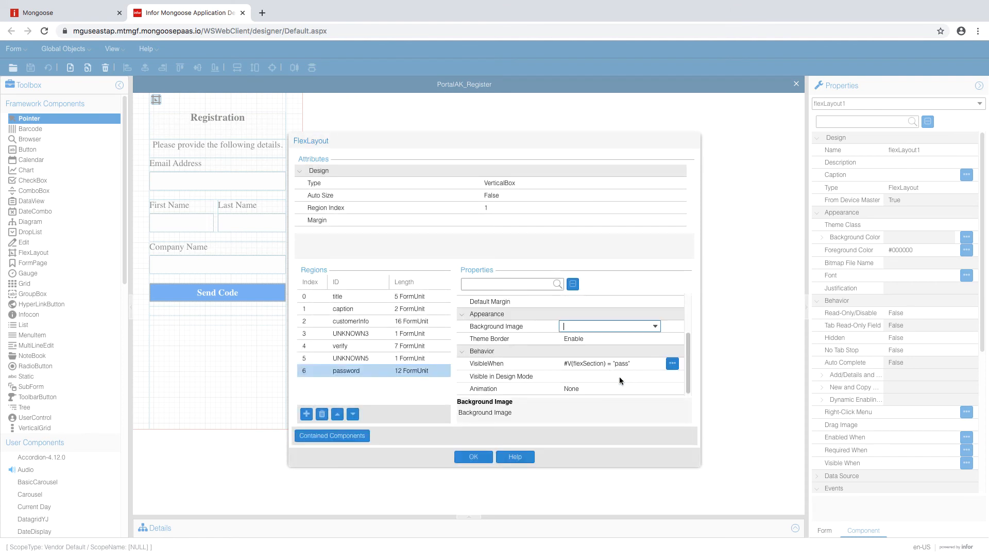
pyautogui.click(619, 376)
pyautogui.click(655, 377)
pyautogui.click(607, 402)
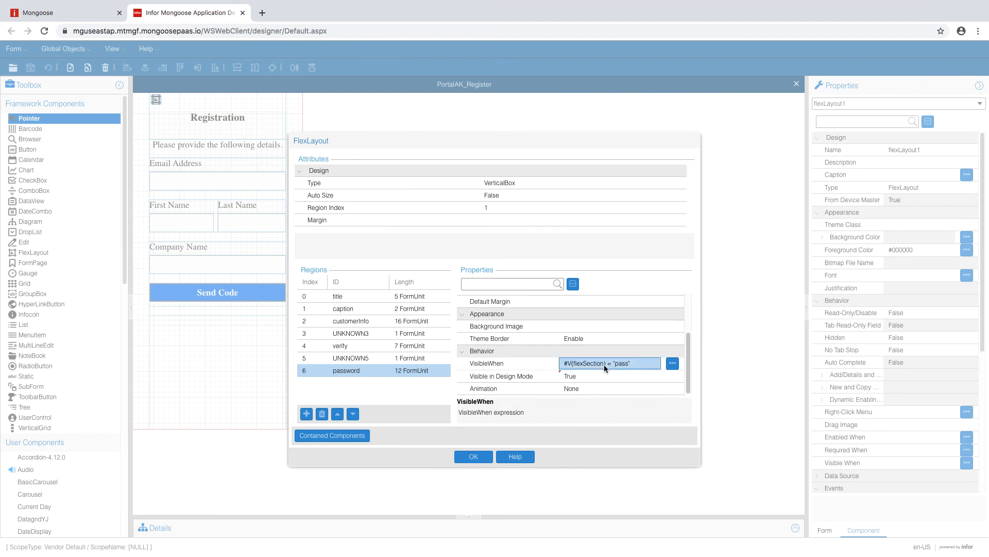
pyautogui.click(604, 364)
pyautogui.click(472, 457)
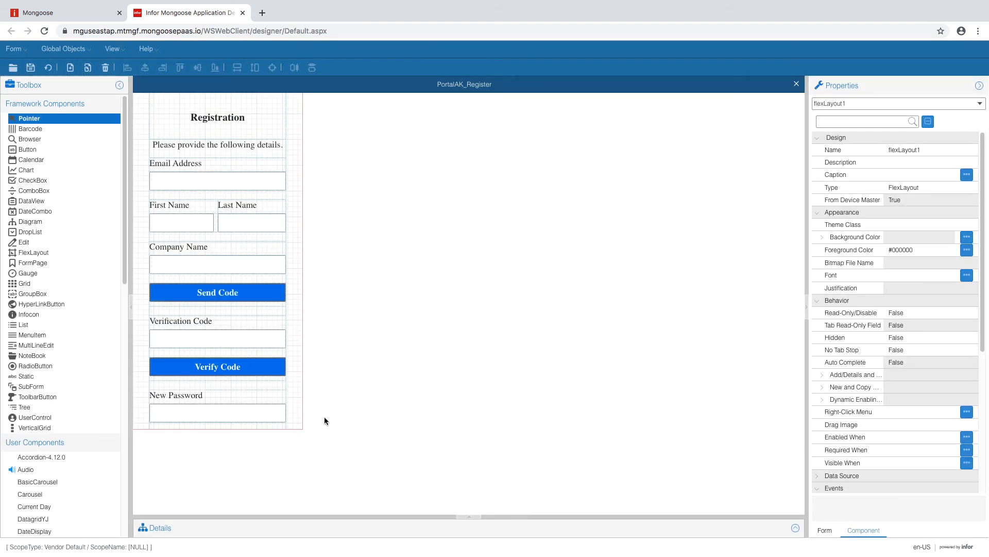
# - Set the form height back to 50 and regenerate the form
pyautogui.click(819, 533)
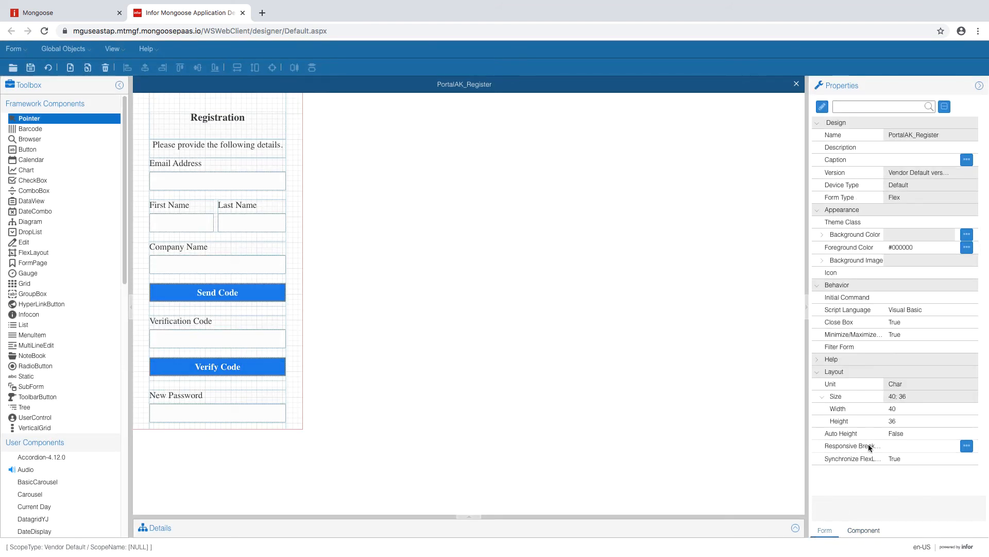
pyautogui.click(906, 421)
pyautogui.write('50')
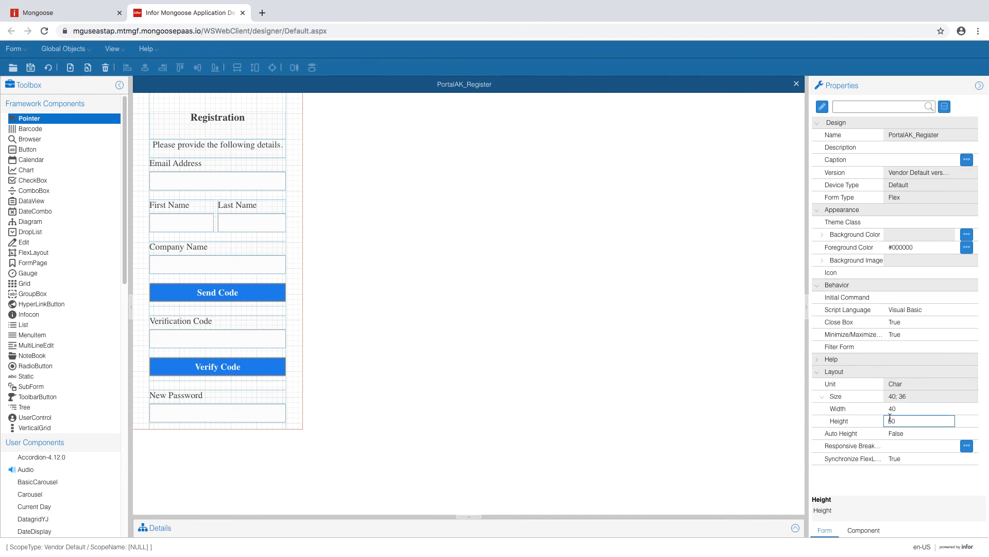
pyautogui.click(907, 408)
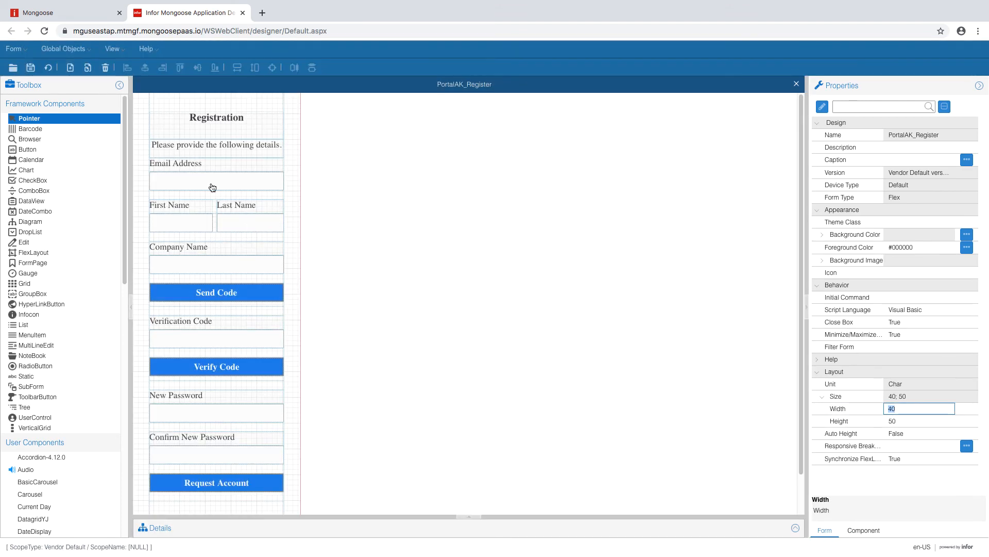
pyautogui.click(47, 70)
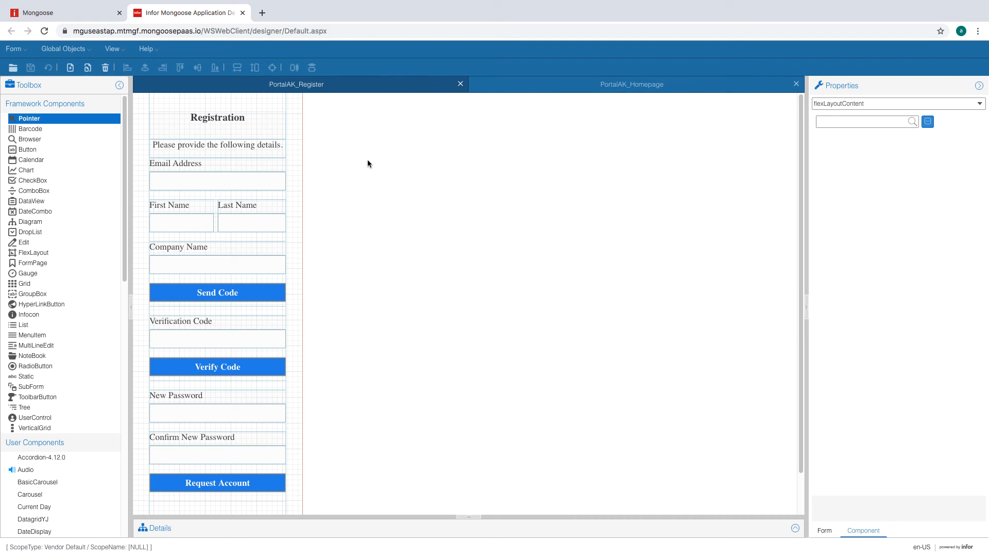
# - On PortalAK_Homepage, set the RightPane region's Visible in Design Mode to True
pyautogui.click(569, 89)
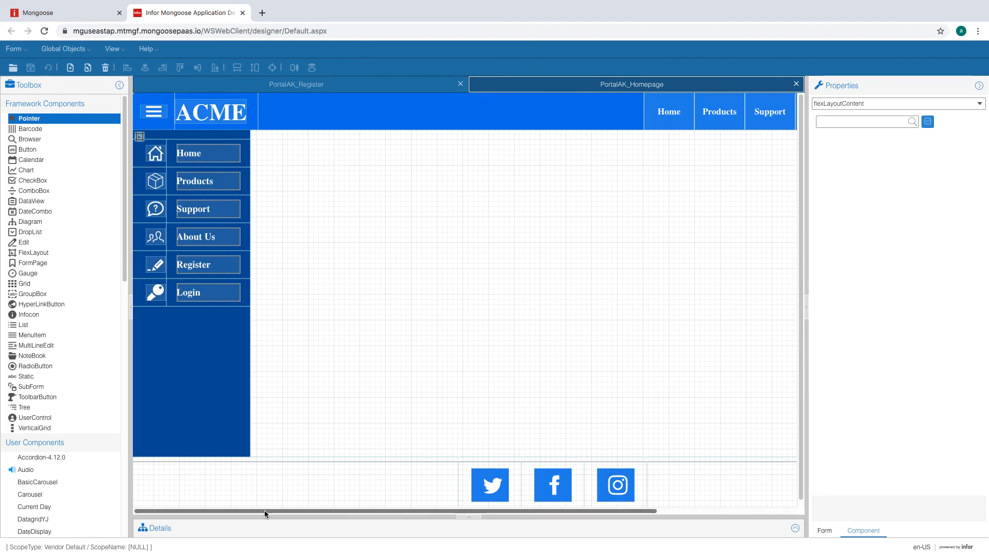
pyautogui.moveTo(265, 509); pyautogui.dragTo(391, 518)
pyautogui.moveTo(304, 510); pyautogui.dragTo(361, 510)
pyautogui.hscroll(-3, 343, 485)
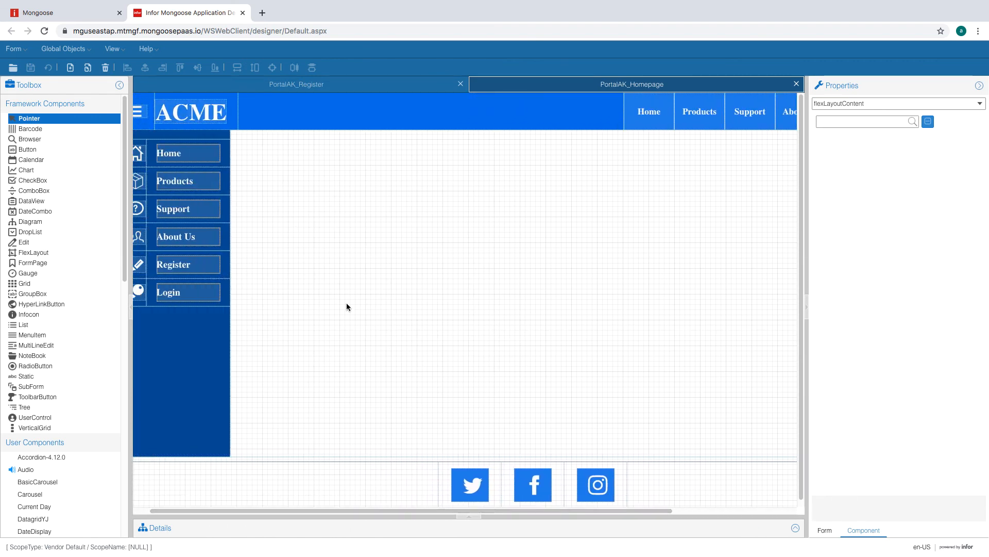
pyautogui.hscroll(-2, 234, 508)
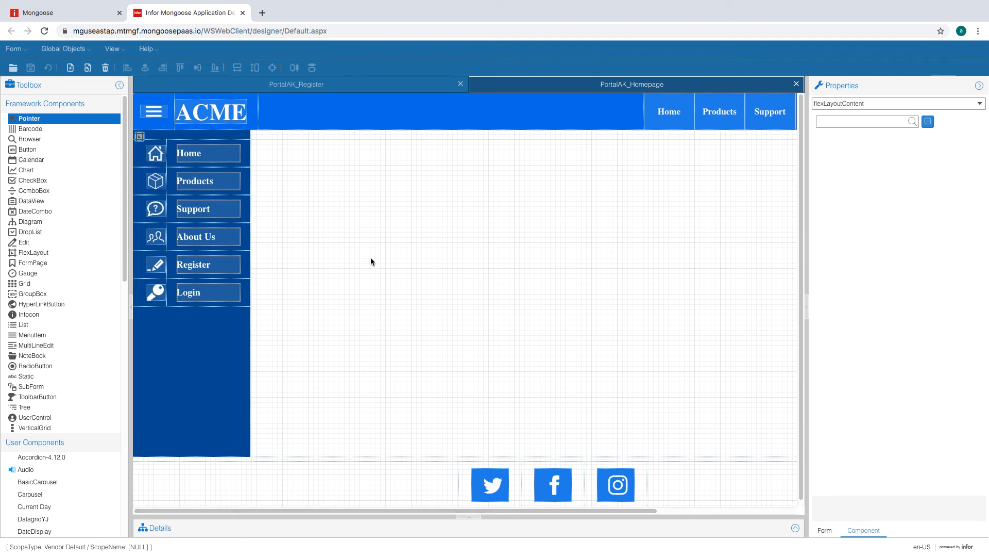
pyautogui.click(143, 138)
pyautogui.click(400, 334)
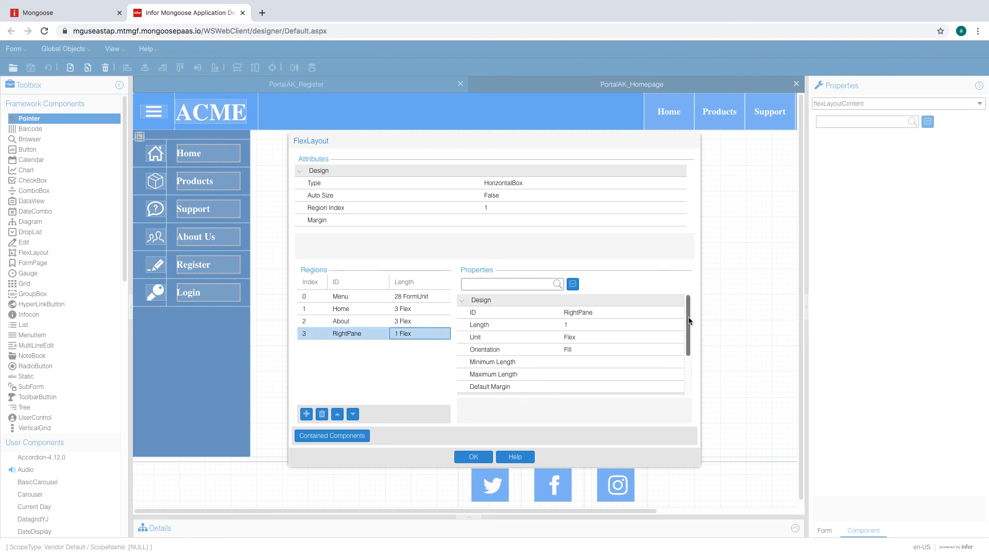
pyautogui.moveTo(689, 320); pyautogui.dragTo(688, 362)
pyautogui.click(624, 377)
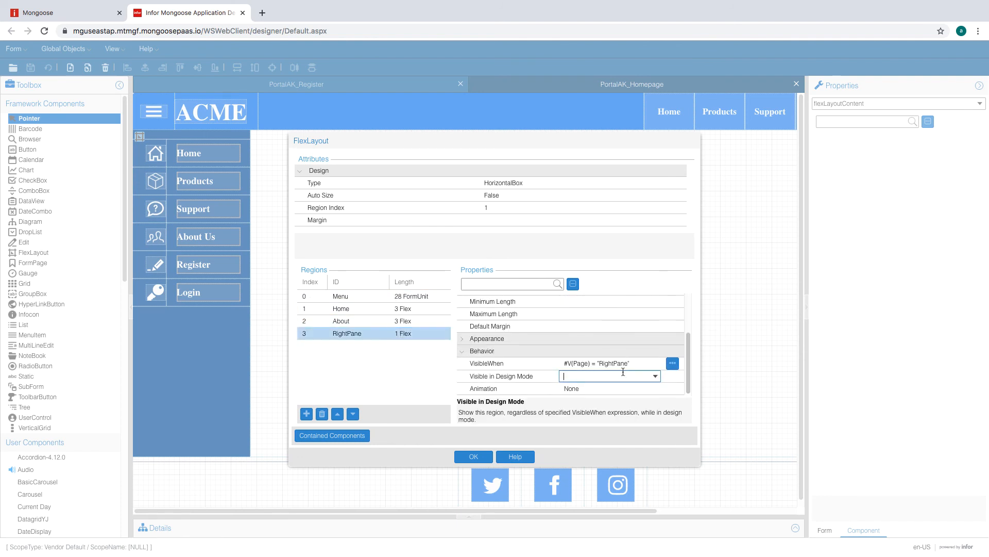
pyautogui.click(654, 378)
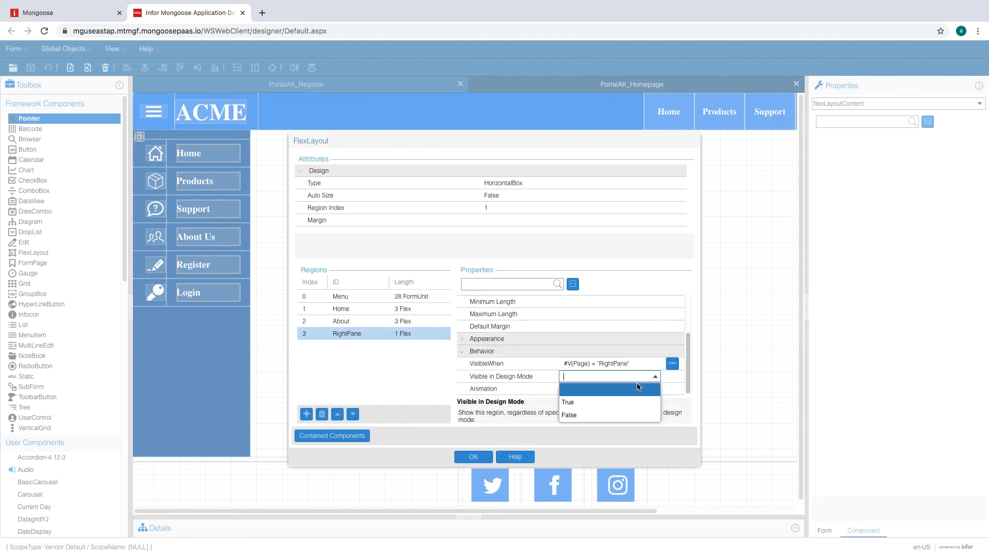
pyautogui.click(615, 400)
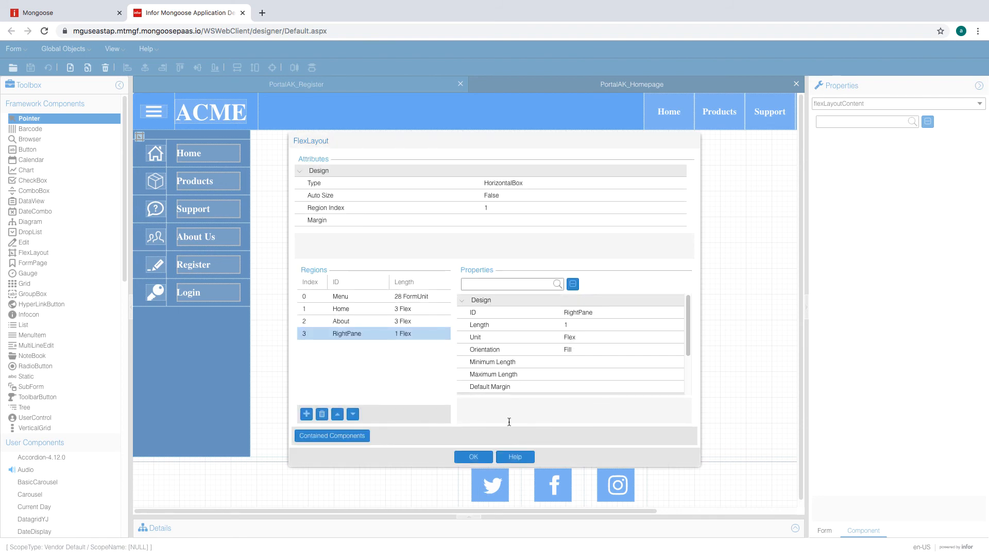
pyautogui.click(472, 455)
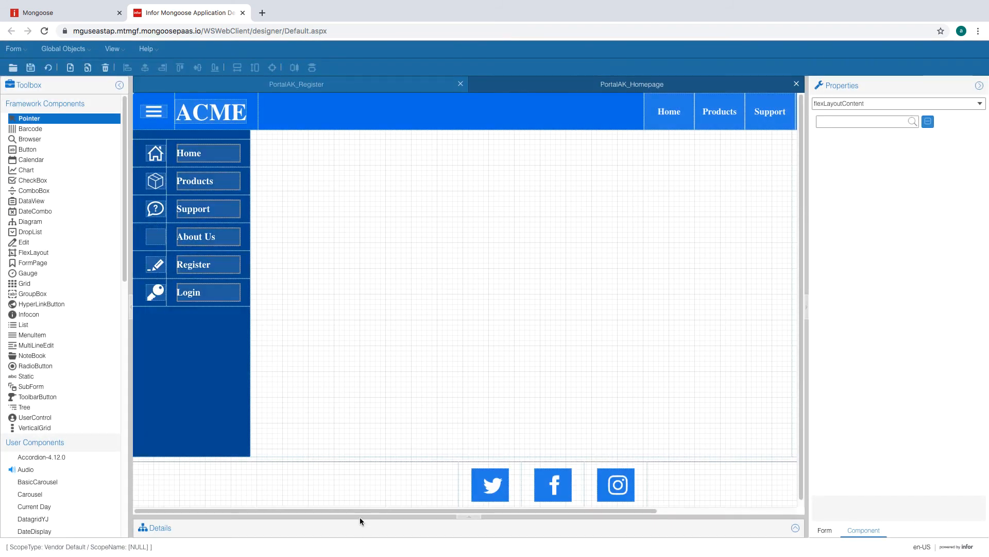
# - Place a SubForm component in the homepage's right pane
pyautogui.moveTo(367, 510); pyautogui.dragTo(580, 501)
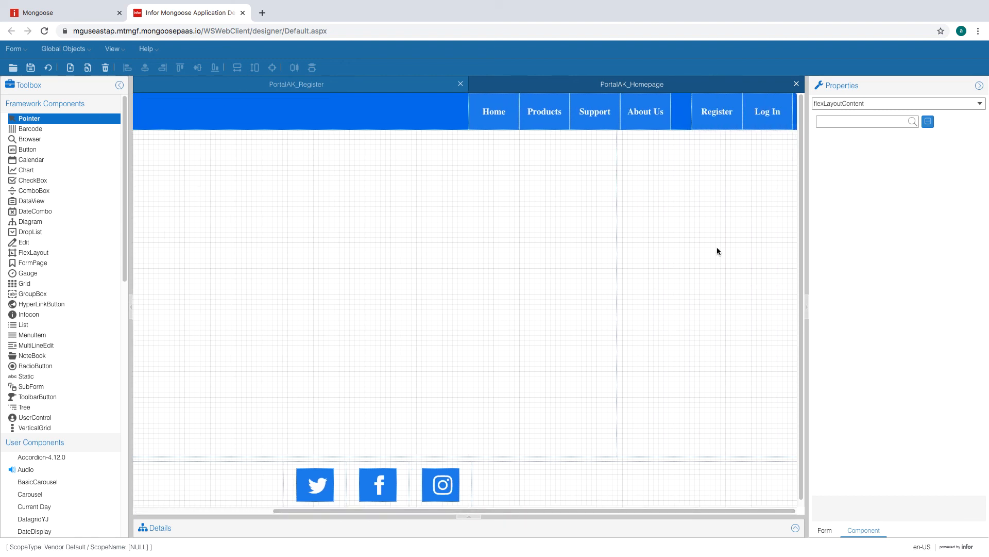
pyautogui.click(56, 386)
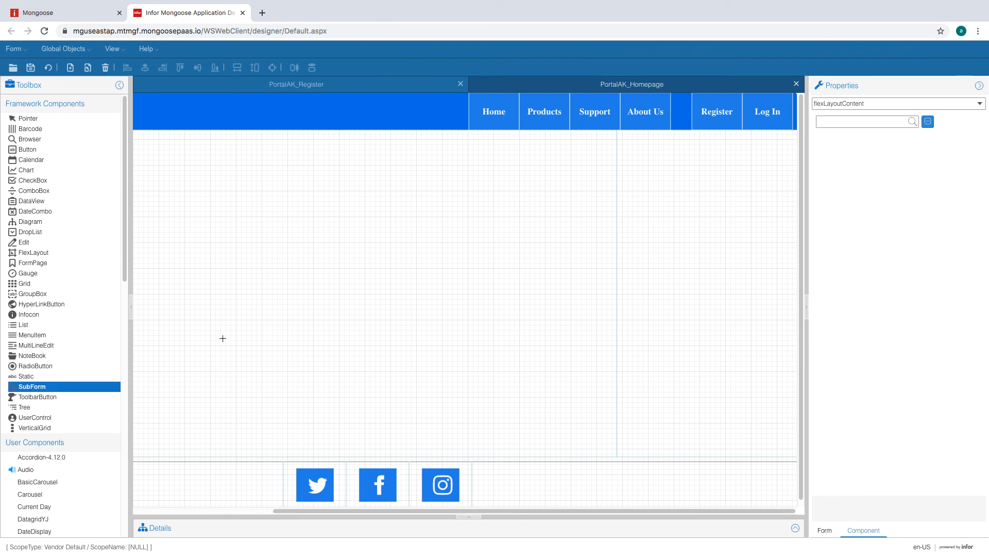
pyautogui.click(670, 164)
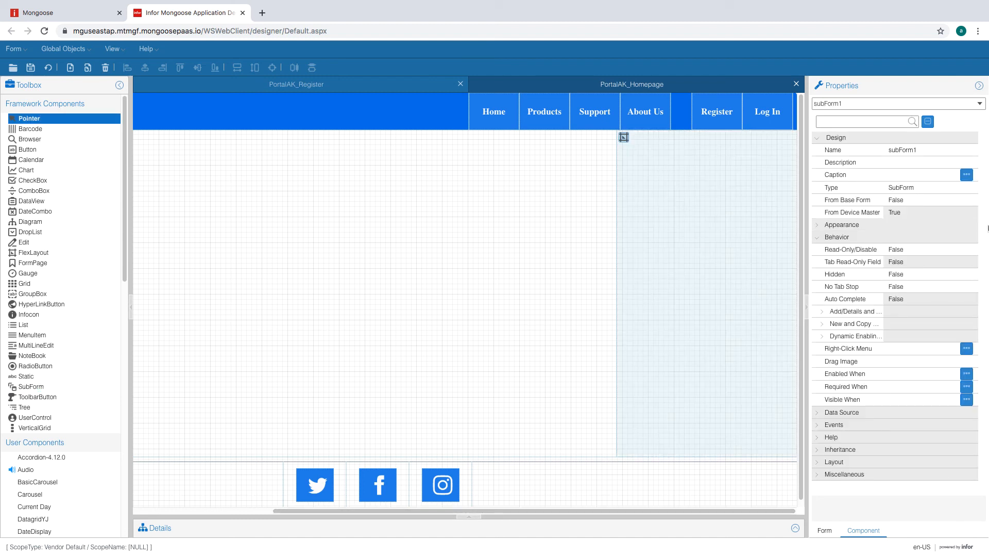
# - Set the subform's Default Sub Form to PortalAK_Register
pyautogui.click(817, 474)
pyautogui.scroll(-1, 869, 420)
pyautogui.click(822, 475)
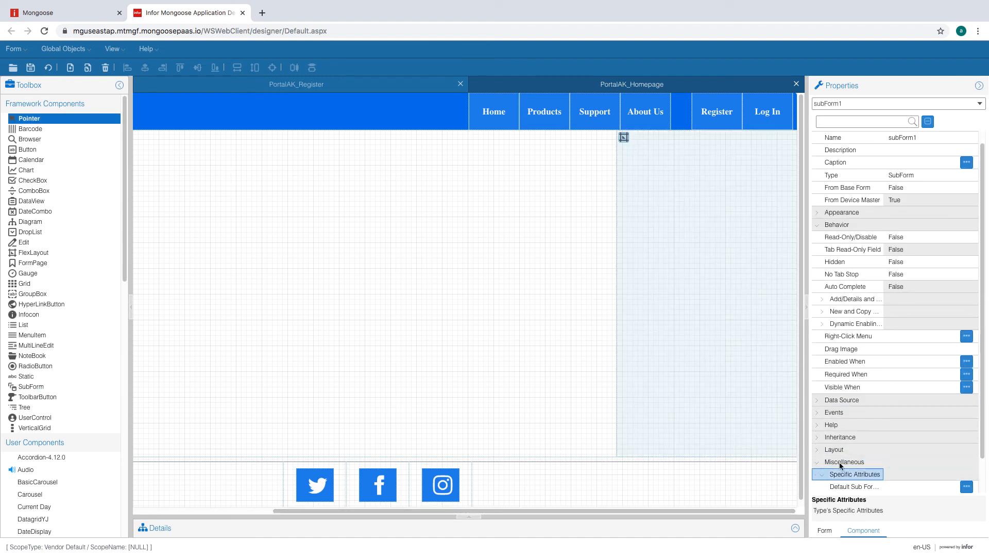
pyautogui.scroll(-1, 845, 459)
pyautogui.click(966, 449)
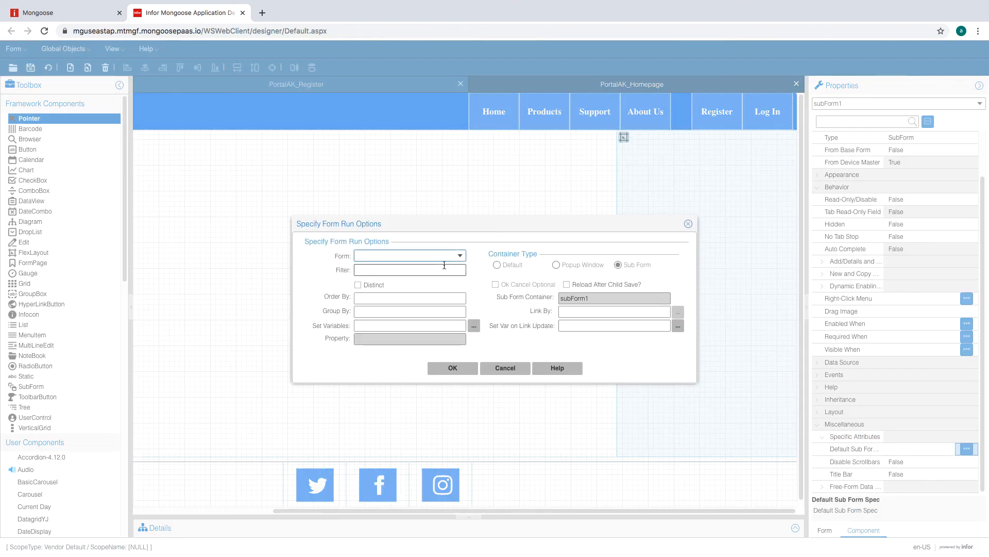
pyautogui.write('PortalAK_Register')
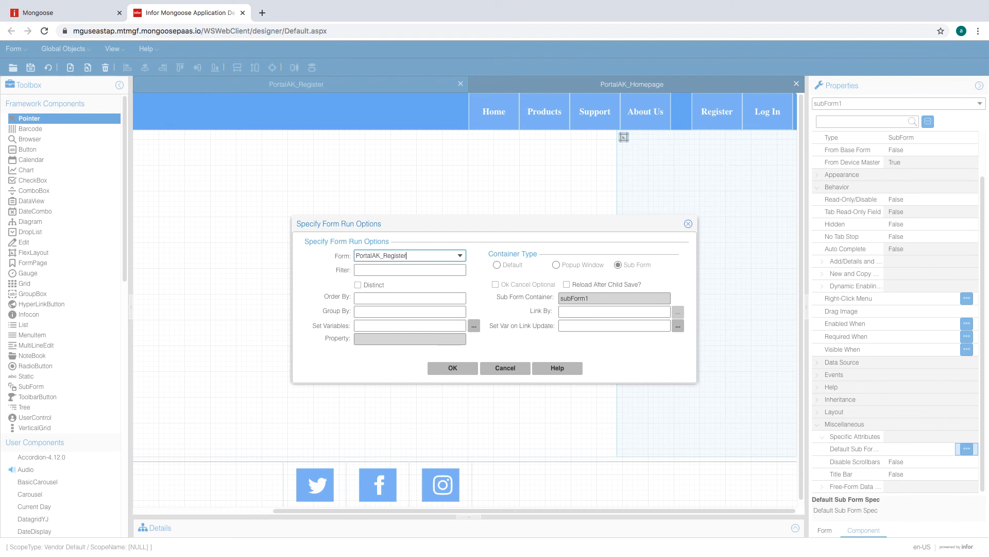
pyautogui.click(460, 256)
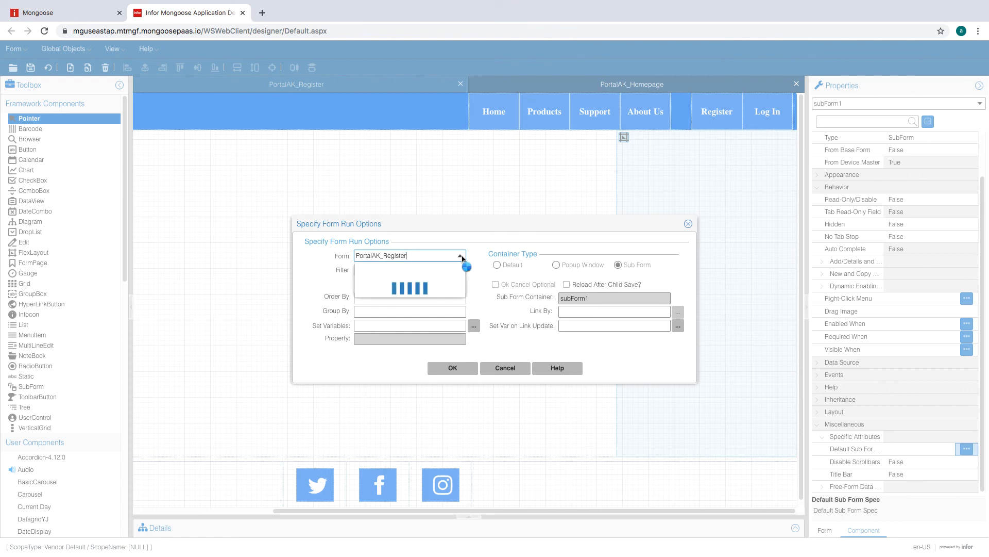
pyautogui.click(461, 256)
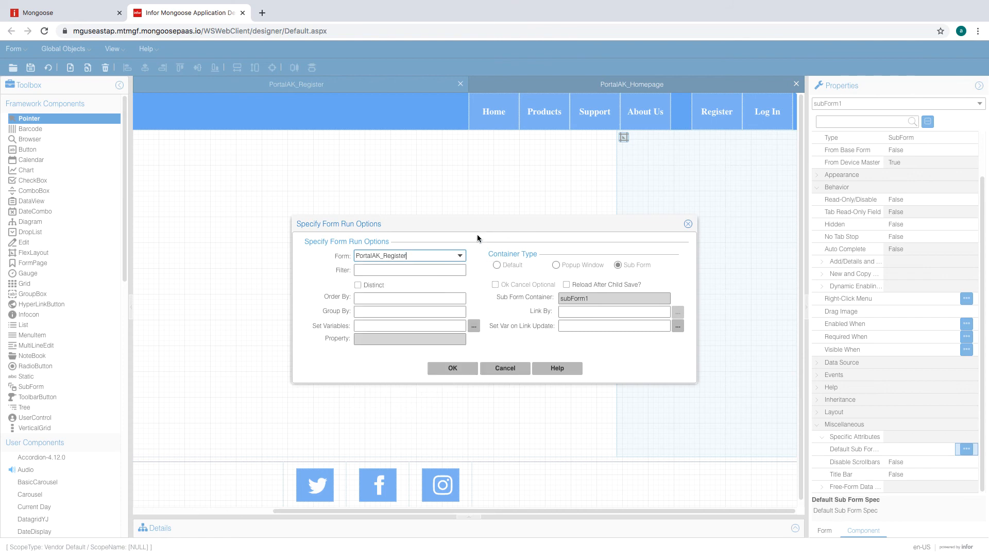
pyautogui.click(458, 369)
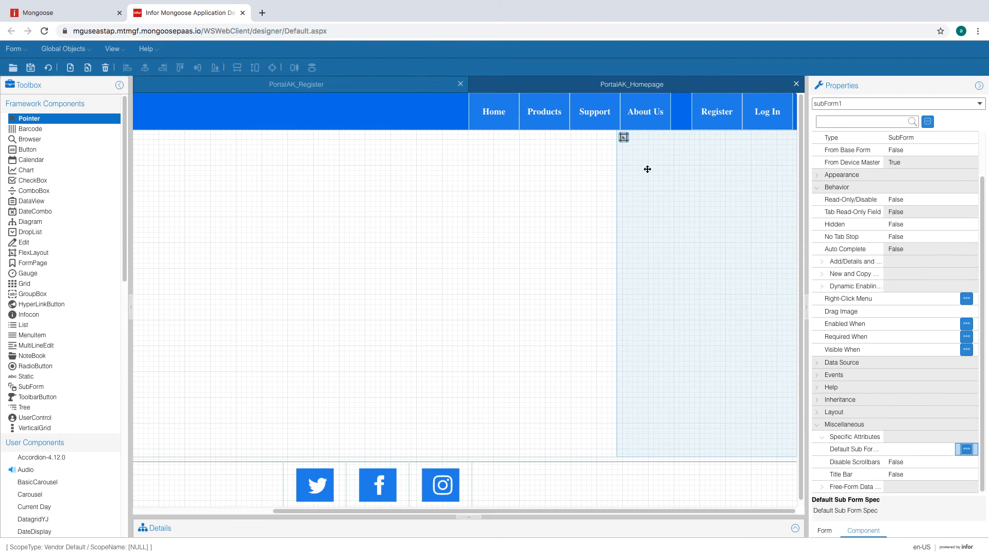
# - Save the homepage and show the Register button's event handlers
pyautogui.moveTo(496, 511); pyautogui.dragTo(341, 510)
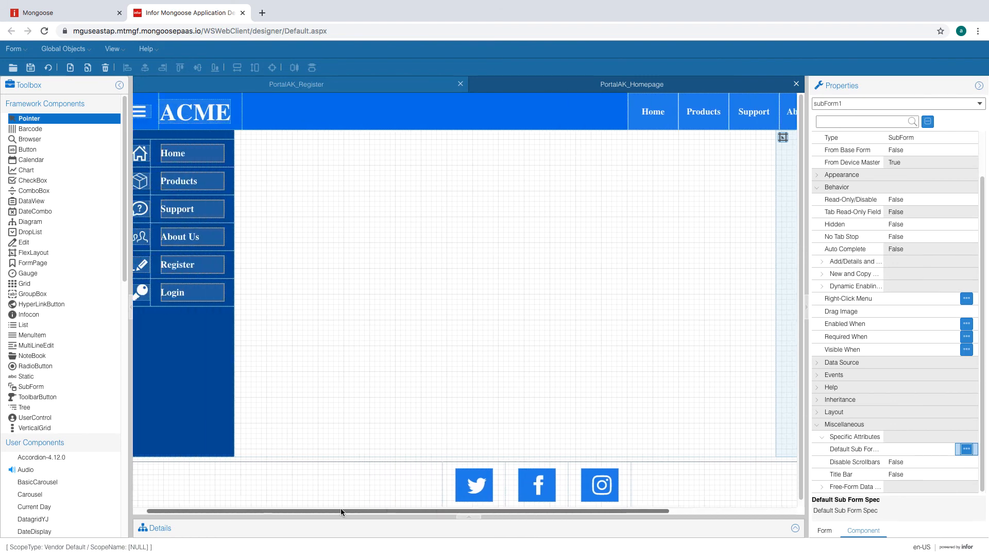
pyautogui.click(28, 67)
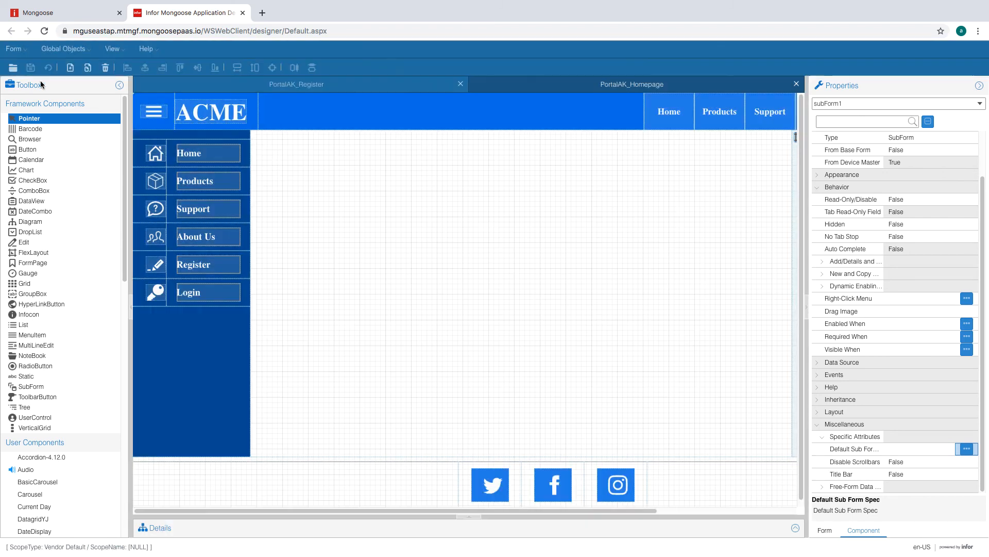
pyautogui.click(189, 261)
pyautogui.click(222, 267)
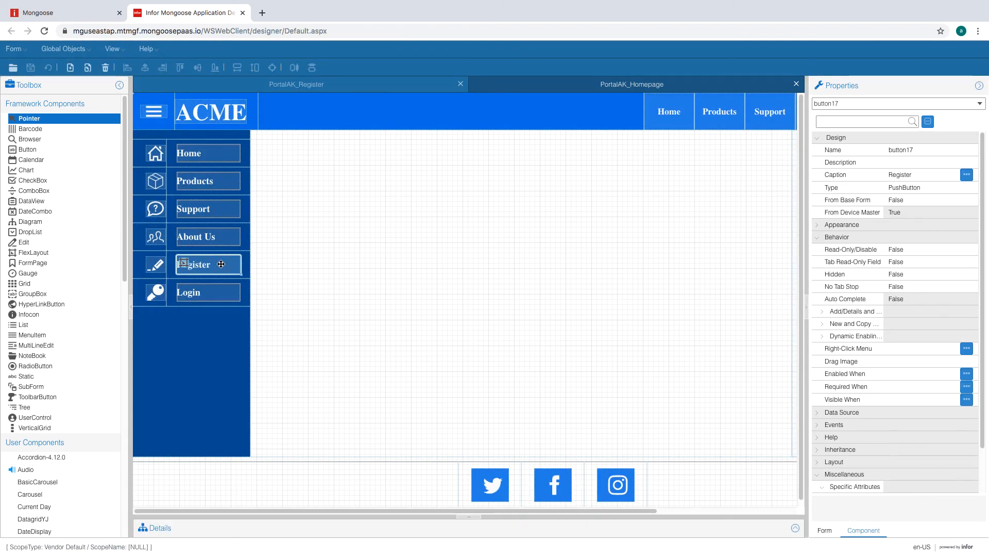
pyautogui.click(796, 528)
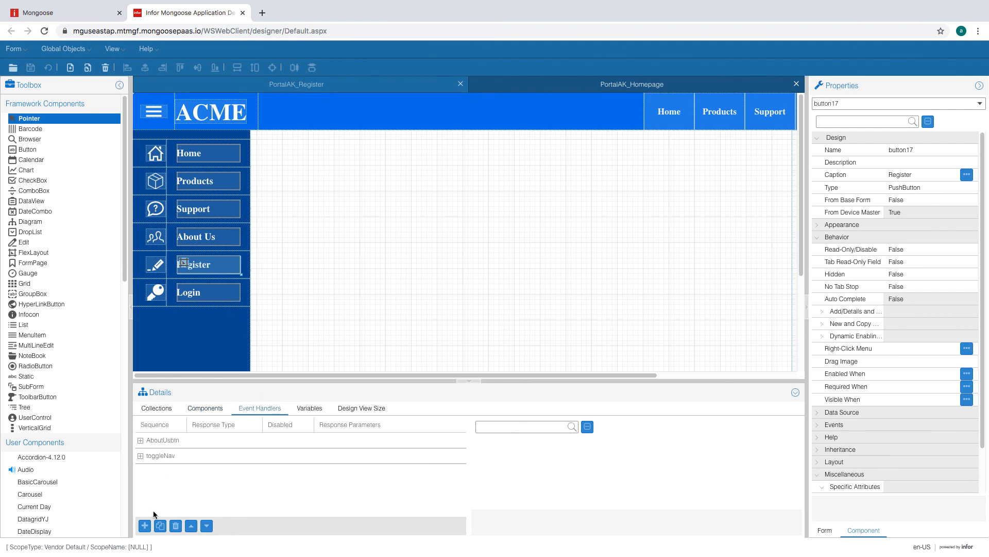
# - Add a new event handler named RegisterBtn
pyautogui.click(145, 525)
pyautogui.click(493, 294)
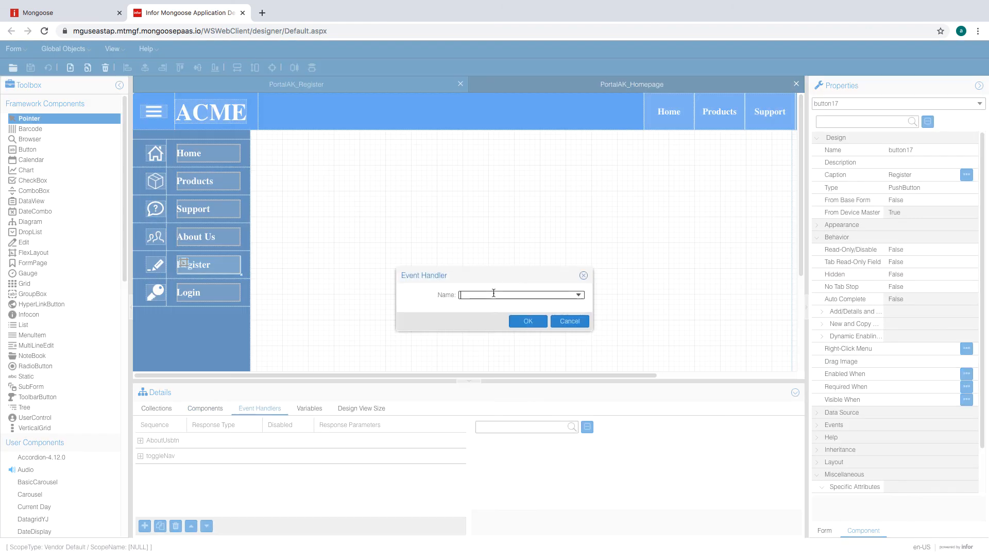
pyautogui.write('Regs')
pyautogui.write('isterBtn')
pyautogui.click(528, 322)
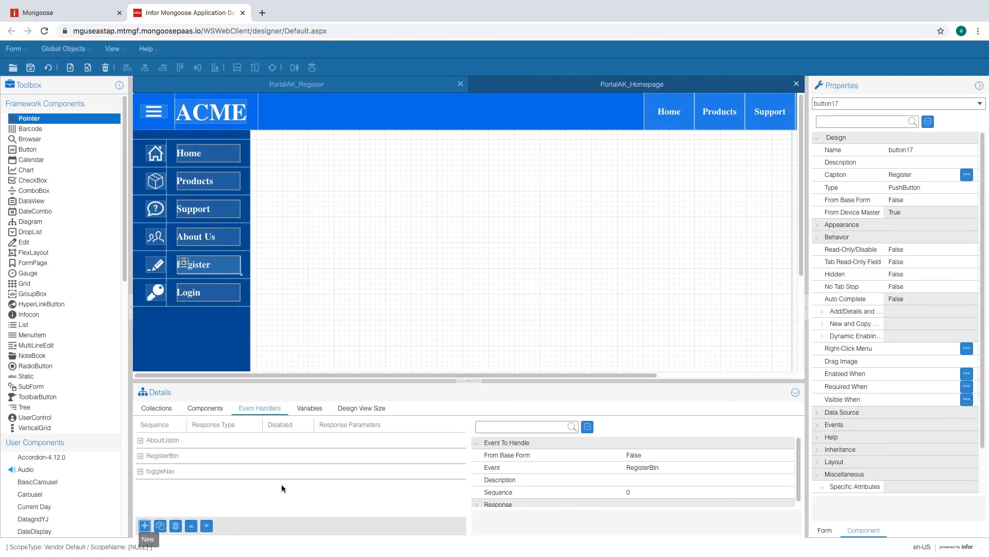
# - Set the RegisterBtn handler's response type to Set Values
pyautogui.click(160, 458)
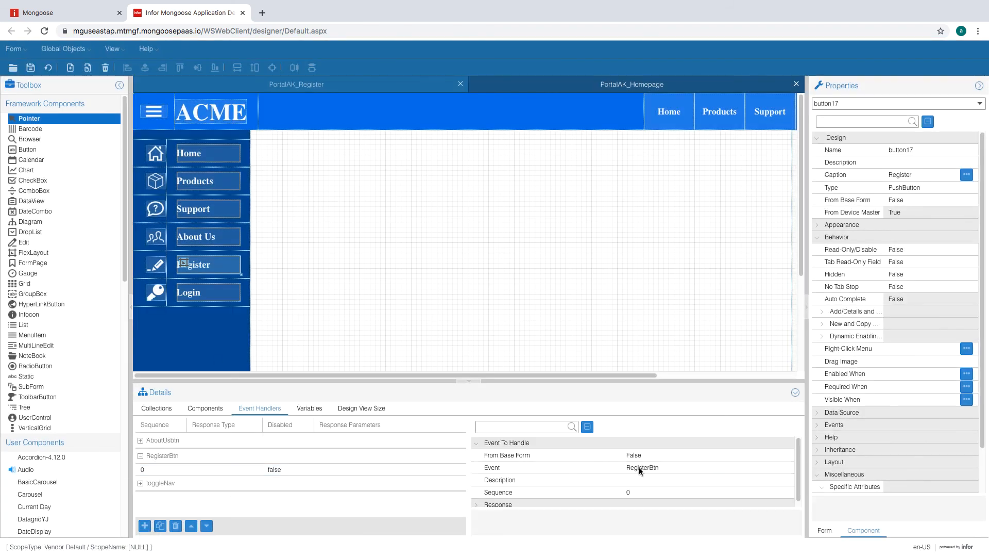
pyautogui.scroll(-1, 797, 490)
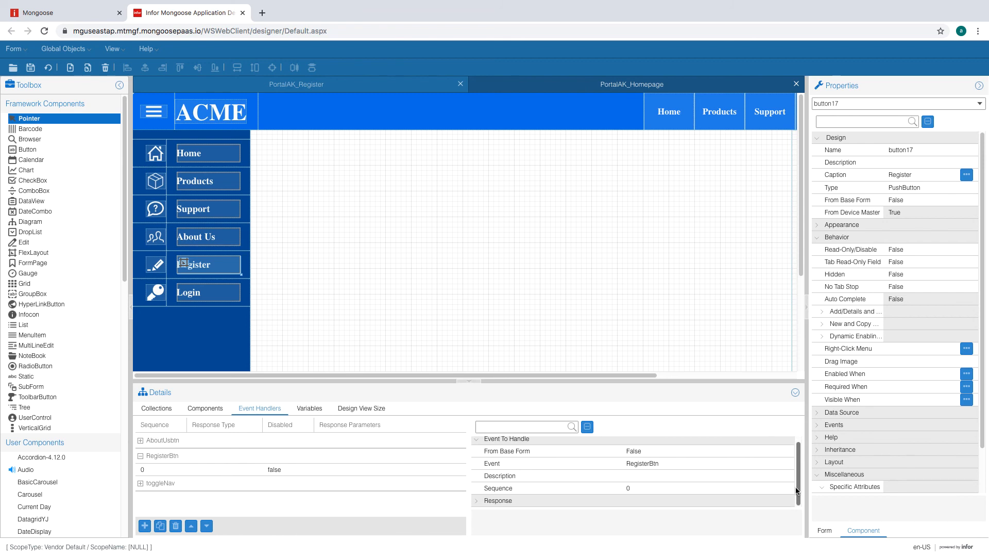
pyautogui.click(484, 500)
pyautogui.moveTo(469, 384); pyautogui.dragTo(468, 290)
pyautogui.click(663, 427)
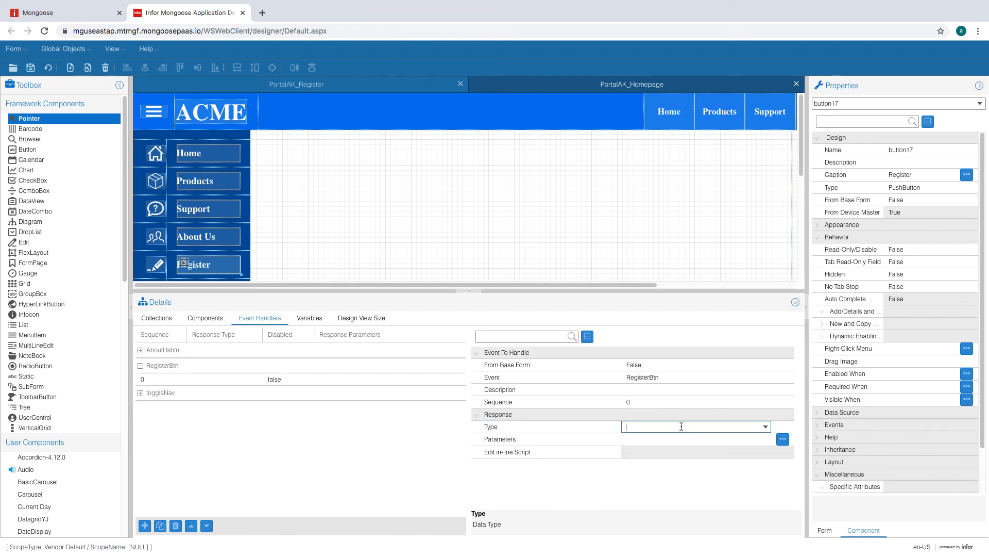
pyautogui.click(766, 427)
pyautogui.click(676, 401)
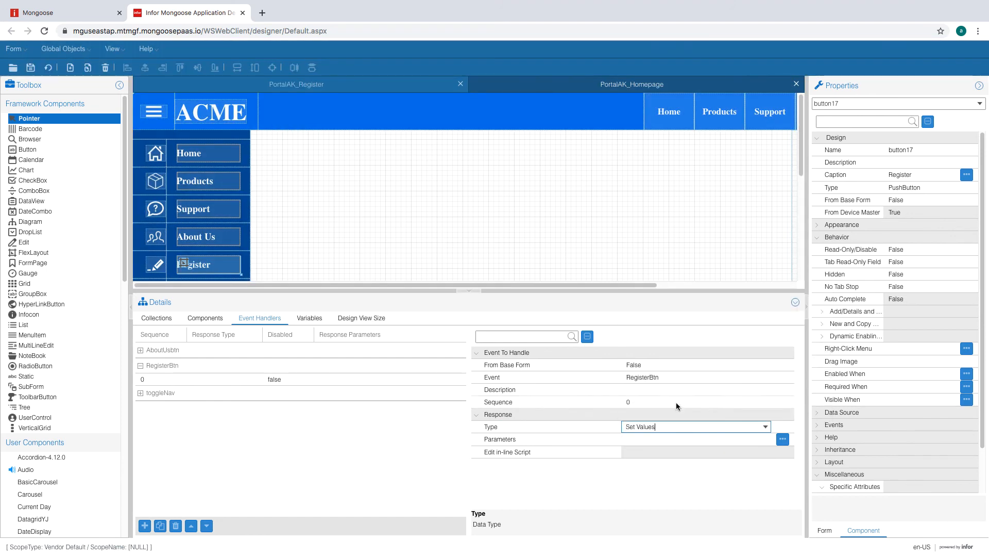
pyautogui.click(796, 304)
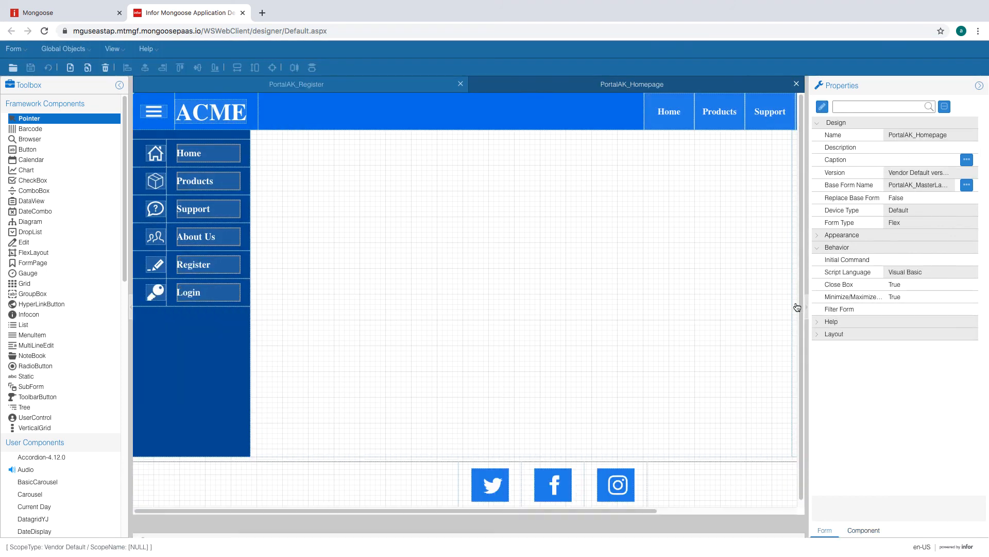
# - Set the Register button's Primary event to RegisterBtn
pyautogui.click(183, 264)
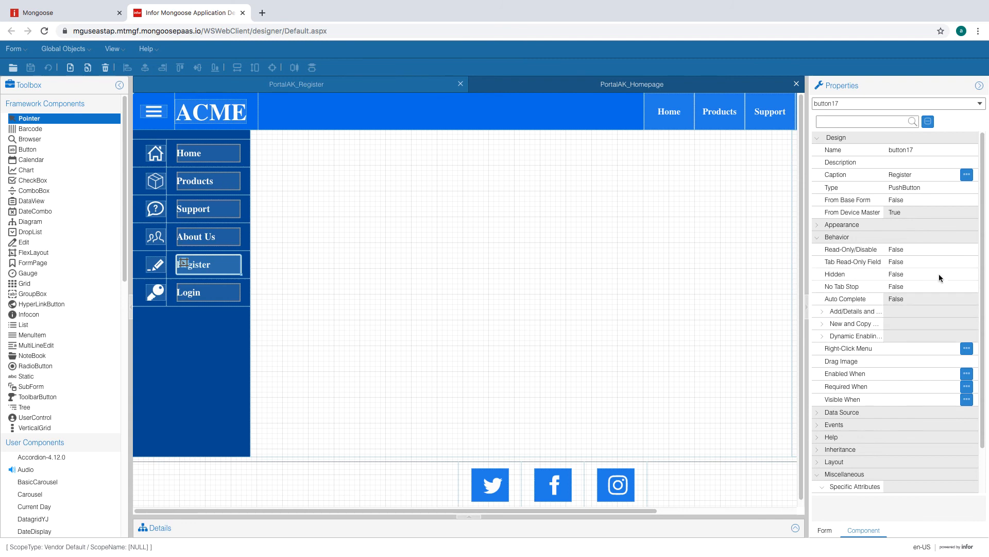
pyautogui.scroll(-1, 939, 273)
pyautogui.click(816, 380)
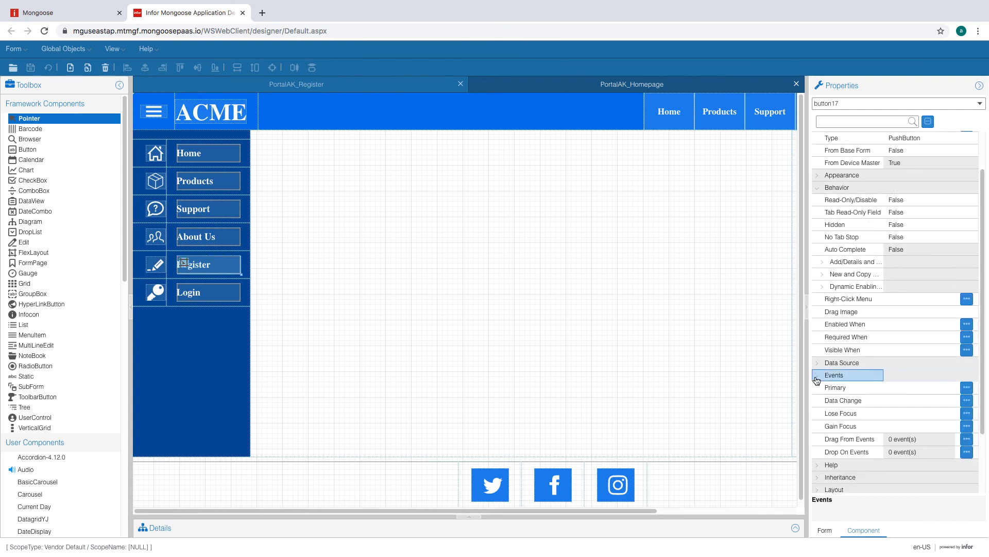
pyautogui.click(935, 387)
pyautogui.click(950, 391)
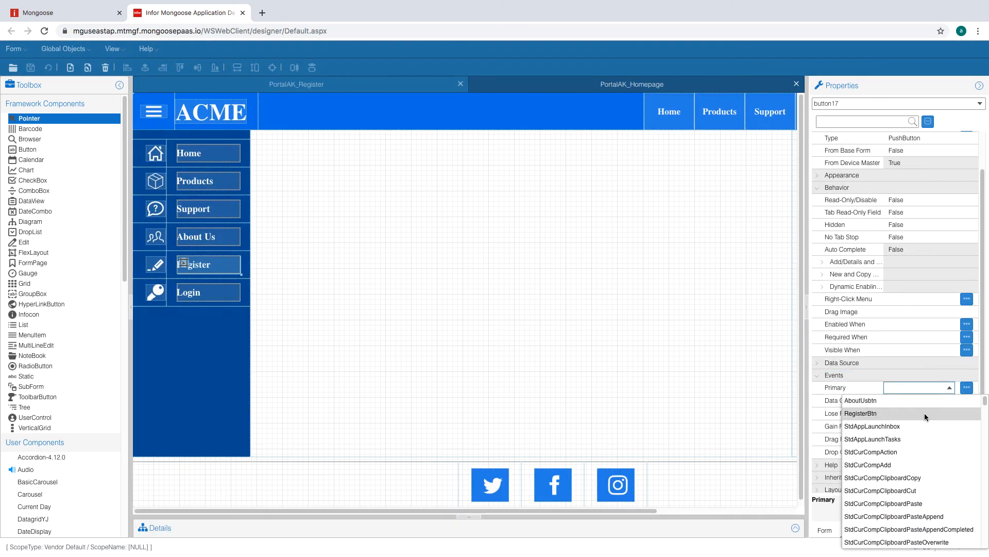
pyautogui.click(876, 412)
pyautogui.click(921, 401)
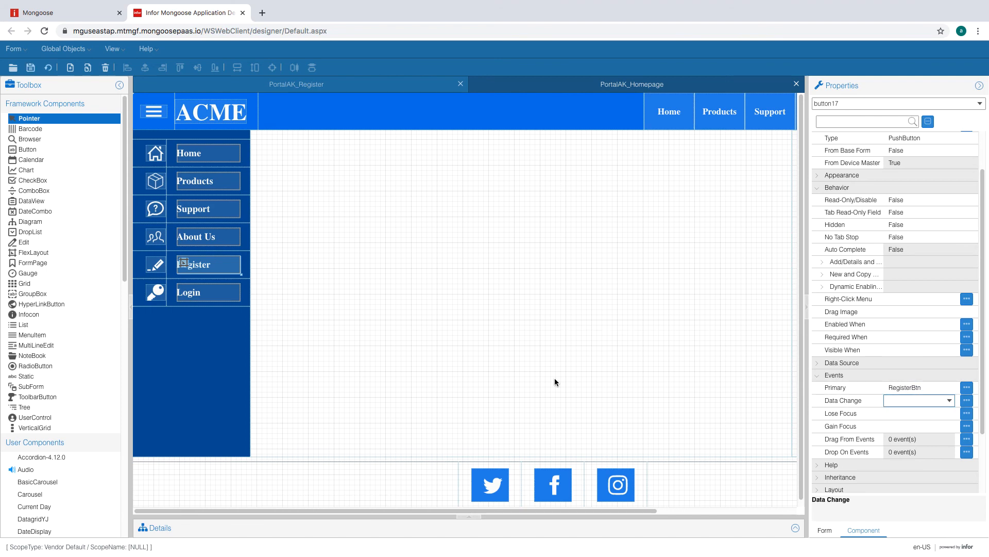
# - Close the PortalAK_Register form and show the homepage's event handlers
pyautogui.click(48, 68)
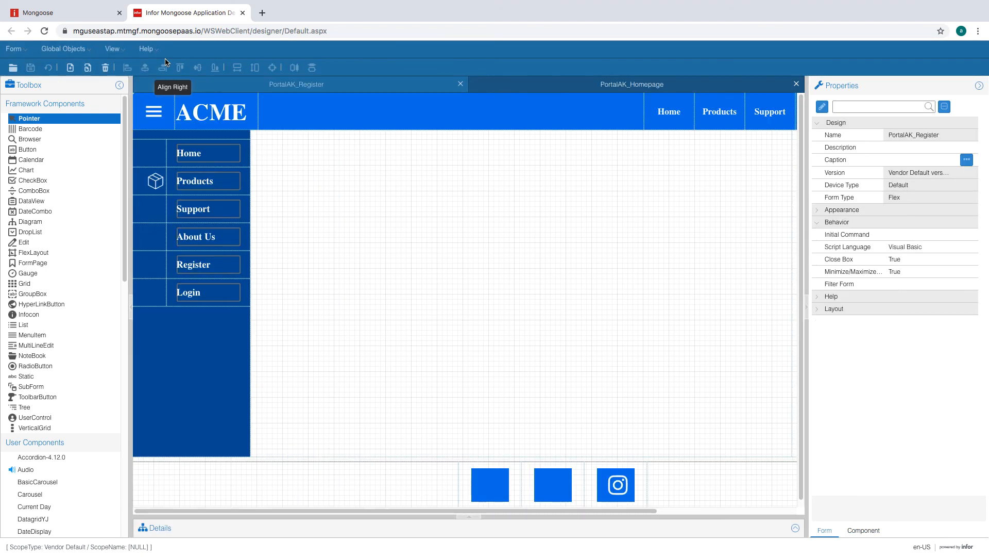
pyautogui.click(795, 528)
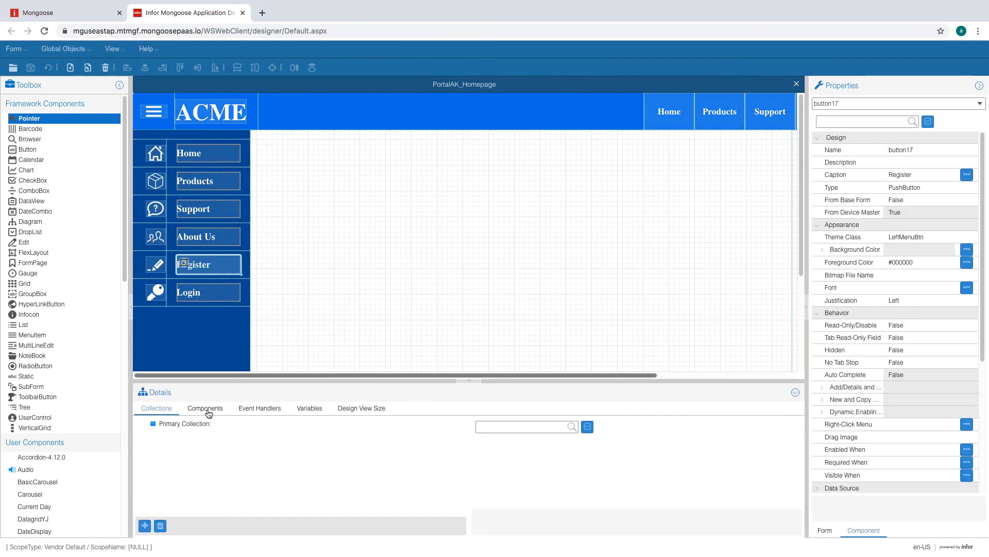
pyautogui.click(261, 408)
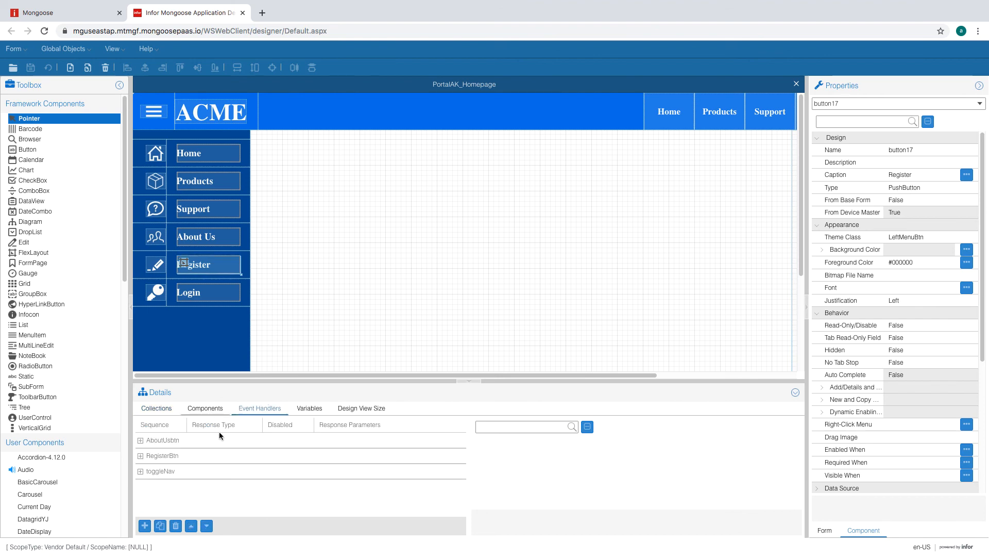
# - Add a second RegisterBtn handler with an Inline Script response type
pyautogui.click(141, 456)
pyautogui.click(144, 469)
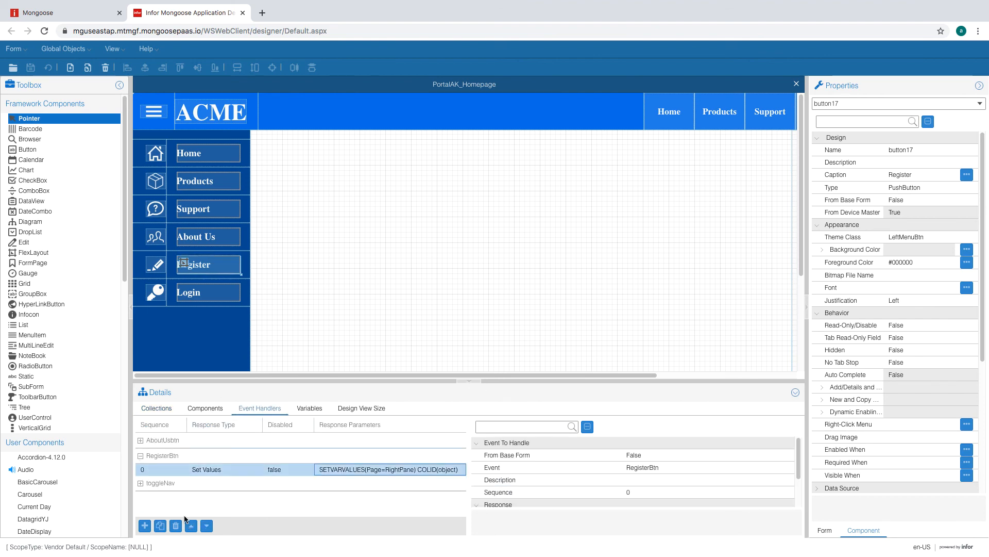
pyautogui.click(146, 525)
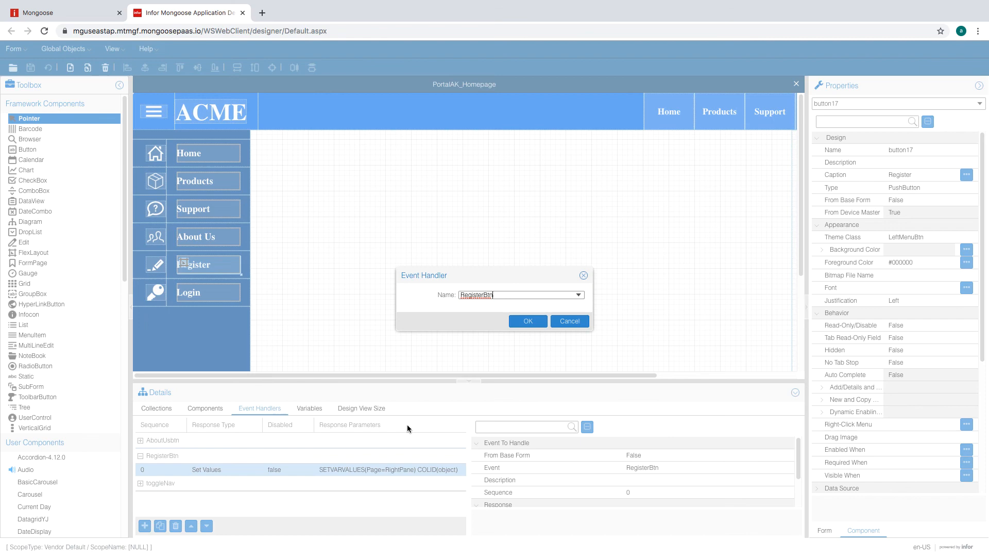
pyautogui.click(543, 316)
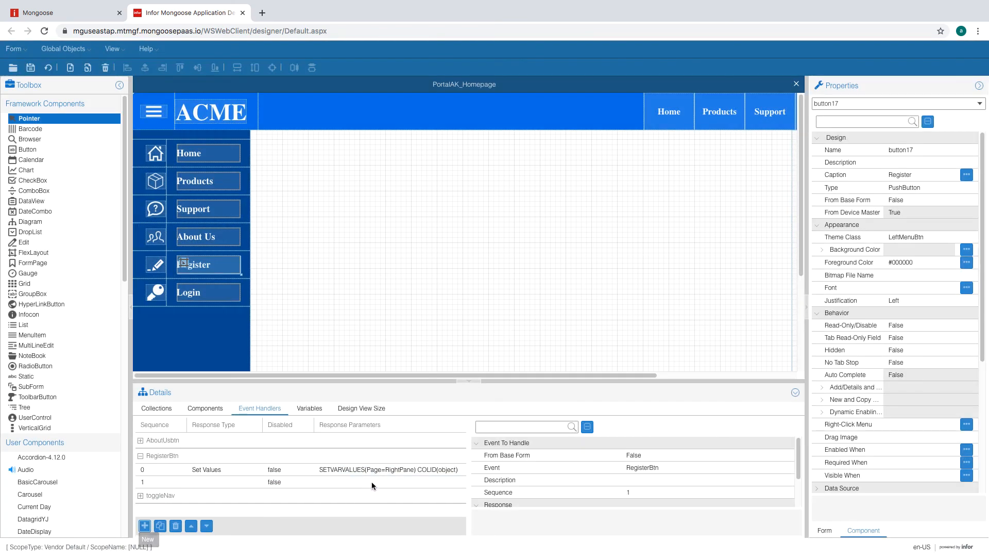
pyautogui.scroll(-2, 752, 480)
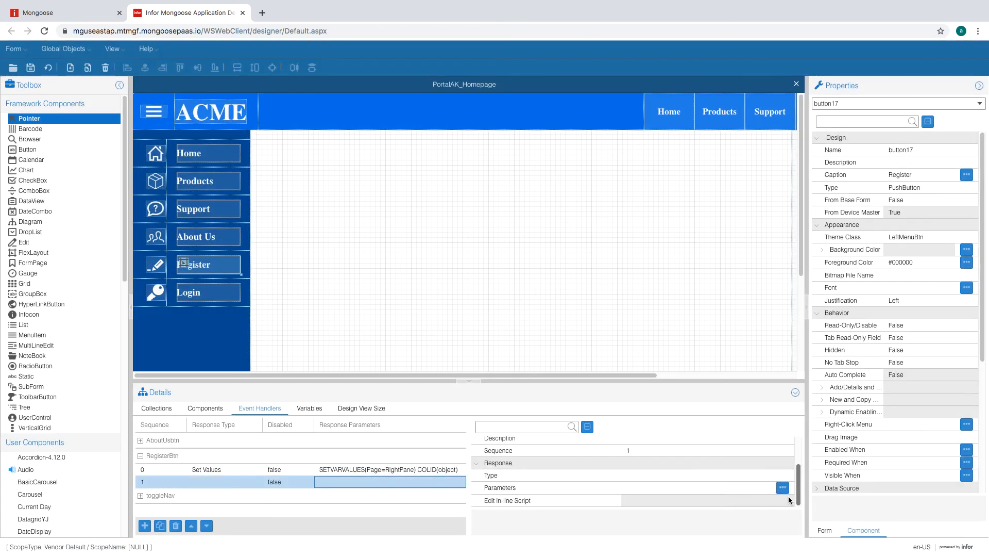
pyautogui.click(744, 476)
pyautogui.click(765, 476)
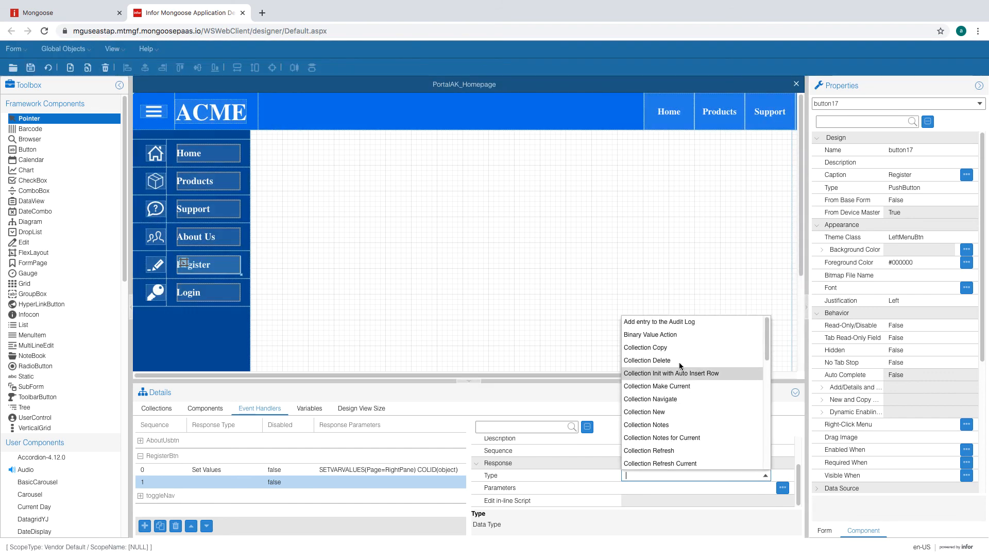
pyautogui.scroll(-3, 672, 398)
pyautogui.click(663, 434)
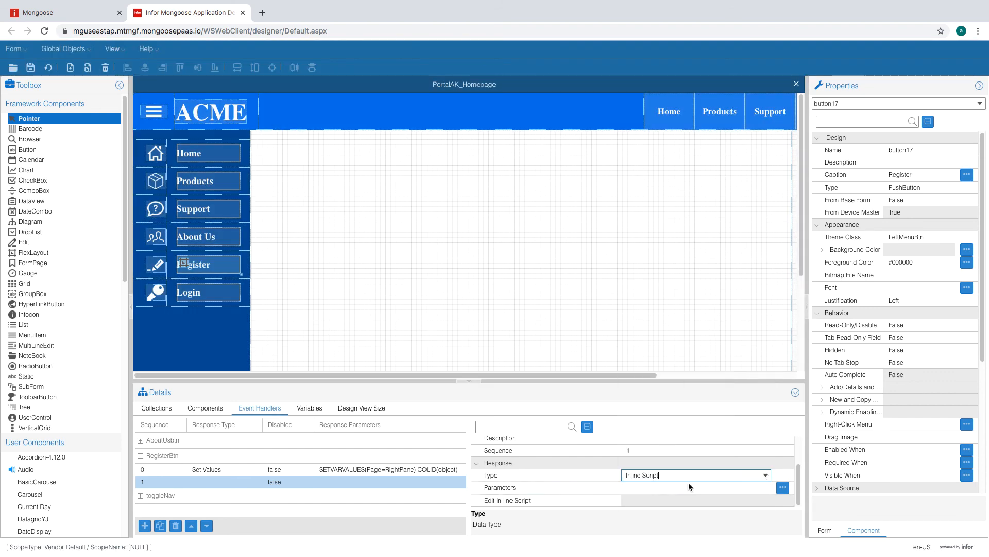
# - Replace the default script line with an If condition on ThisForm.Variables RightPane
pyautogui.click(782, 500)
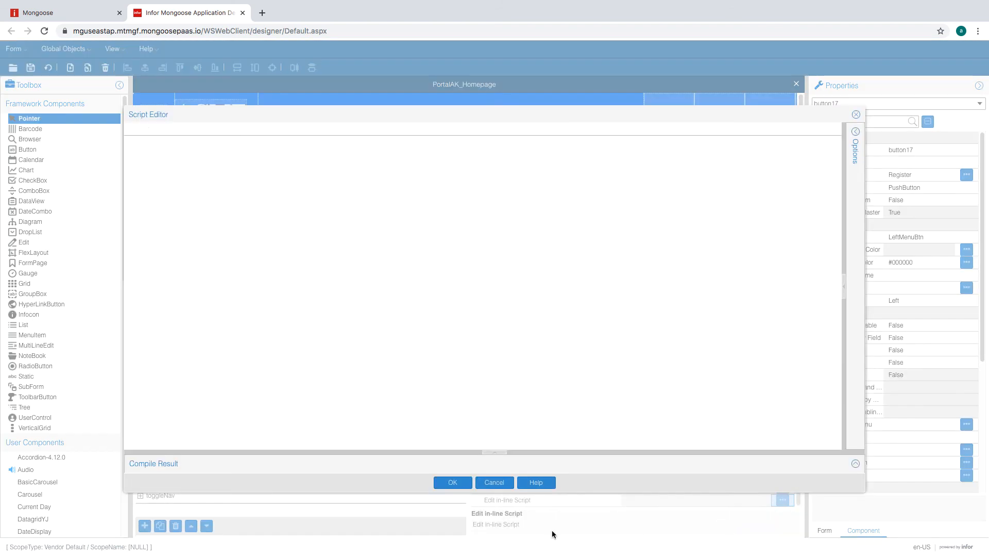
pyautogui.click(319, 268)
pyautogui.hotkey('shift', 'Home')
pyautogui.write('If')
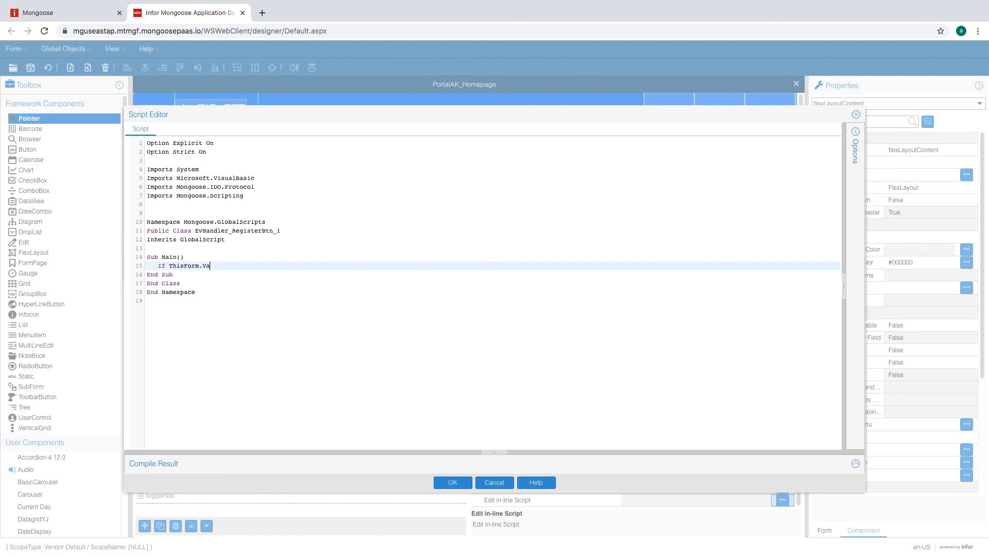
pyautogui.write('ThisForm.Variables')
pyautogui.write('Pane')
pyautogui.write('then')
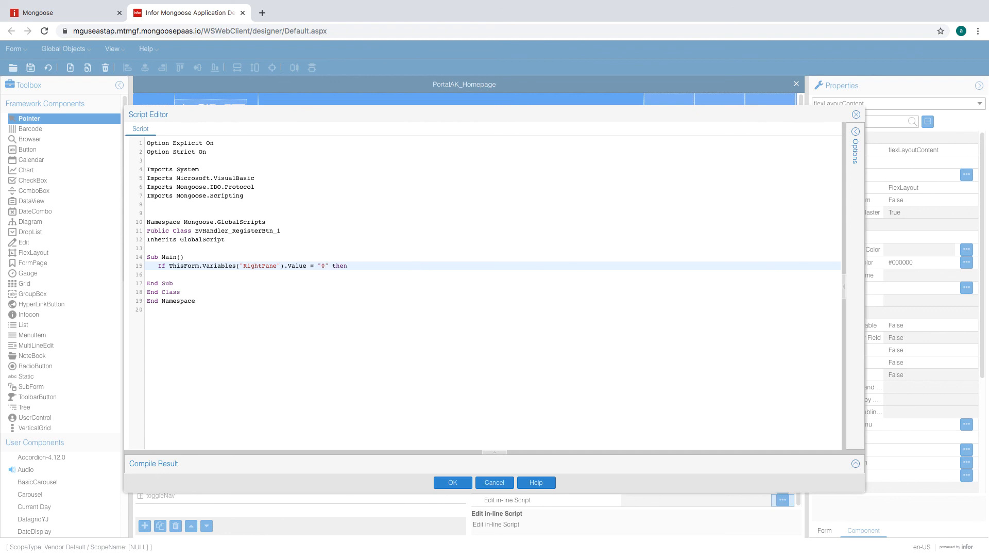
# - Add the RightPane assignments for the If and else if branches, then save the script
pyautogui.press('Return')
pyautogui.press('Return')
pyautogui.press('Up')
pyautogui.write('ThisForm.Variables("RightPane").Value = "0"')
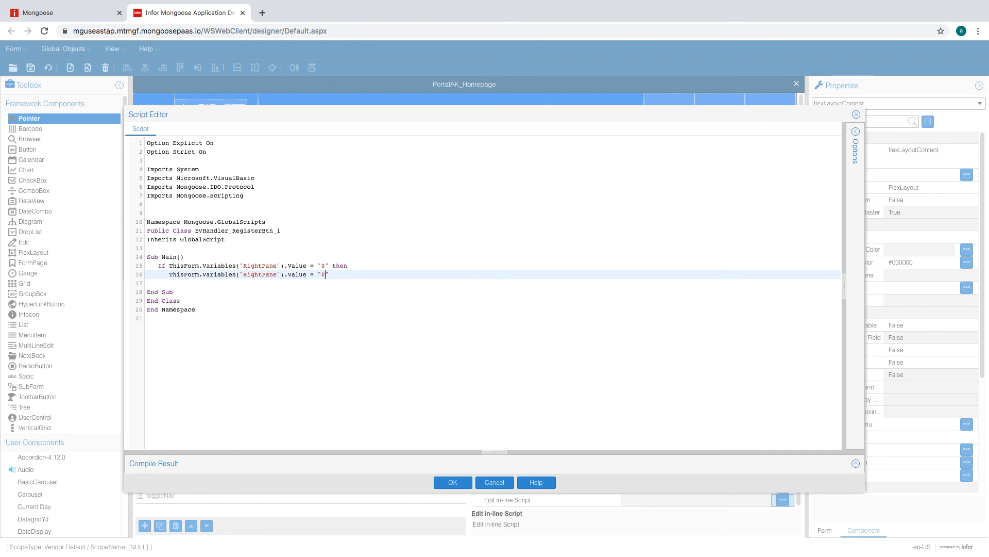
pyautogui.press('Return')
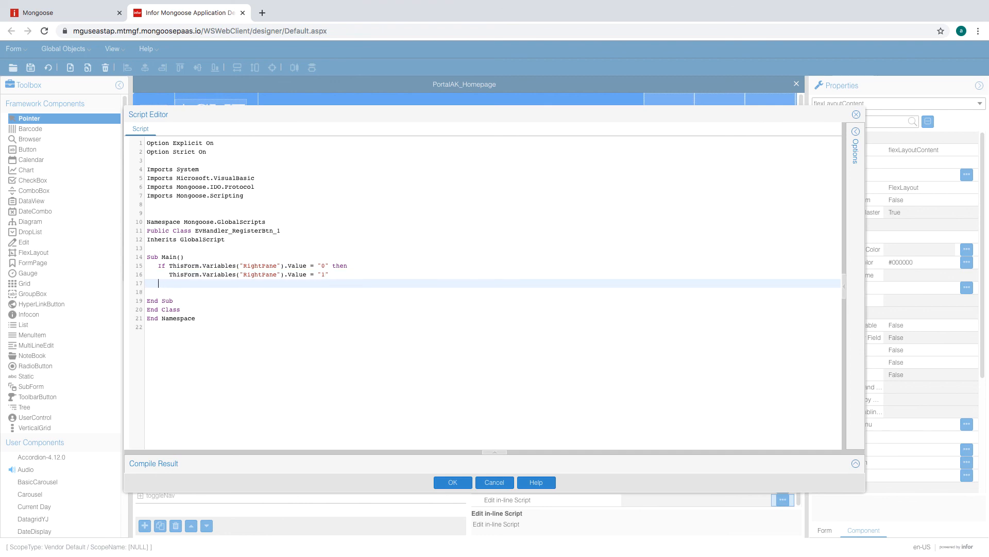
pyautogui.write('else if')
pyautogui.write('ThisForm.Variables("RightPane").Value = "1"')
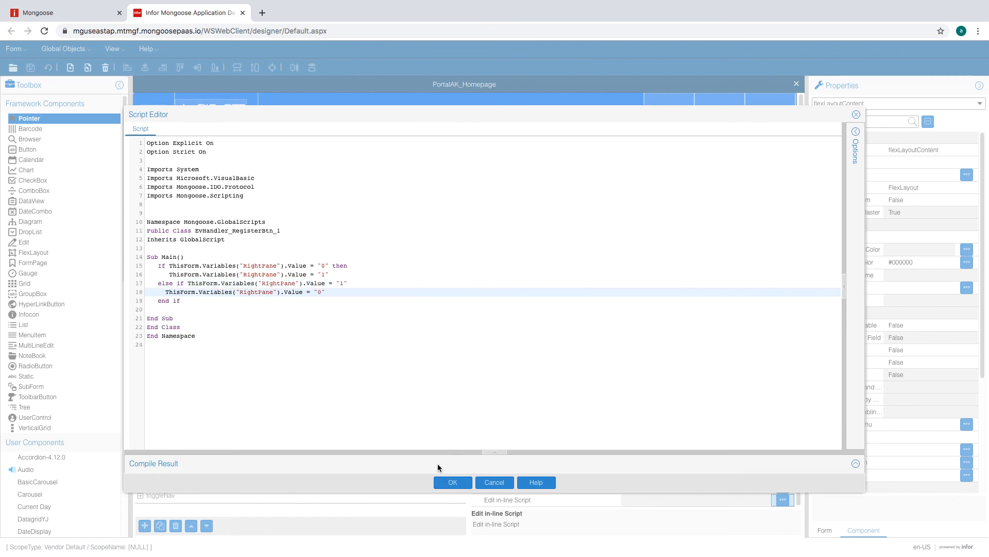
pyautogui.click(448, 480)
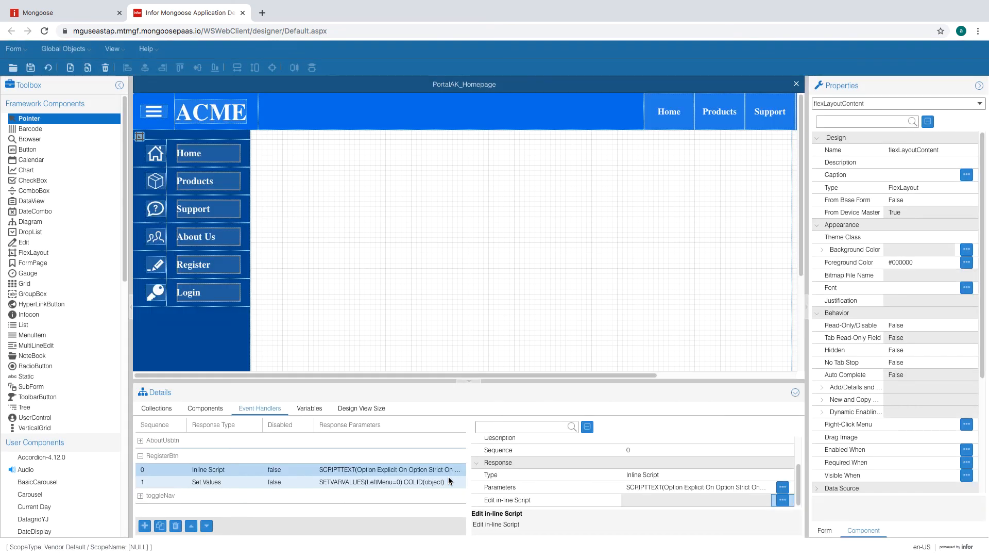
# - Set the RightPane region's VisibleWhen condition to #V(RightPane) = "1"
pyautogui.doubleClick(286, 206)
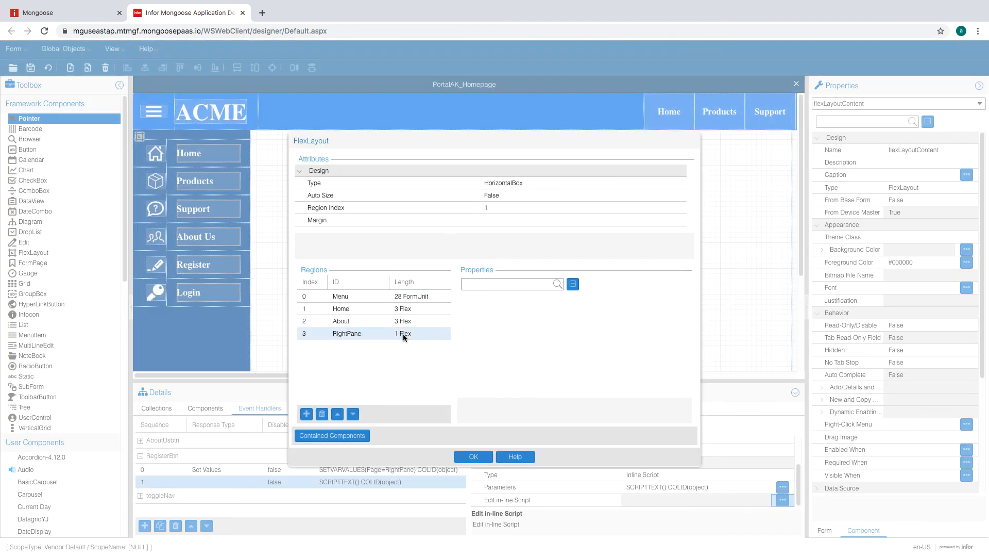
pyautogui.click(408, 332)
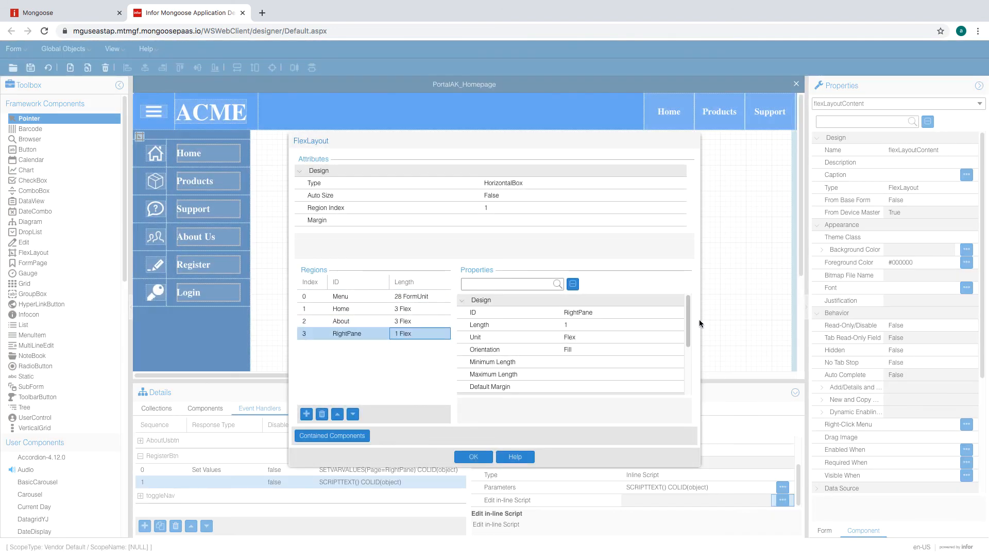
pyautogui.scroll(-3, 688, 350)
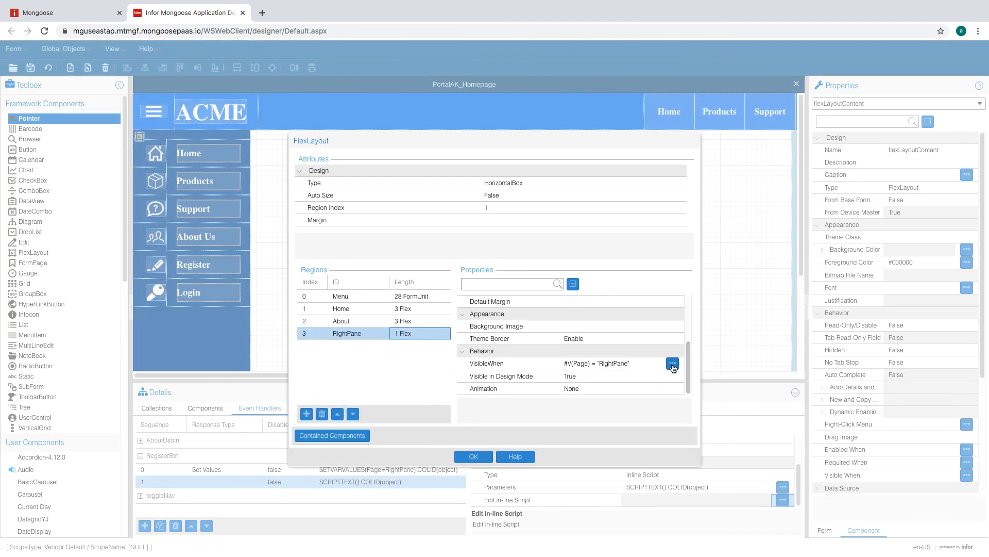
pyautogui.click(673, 364)
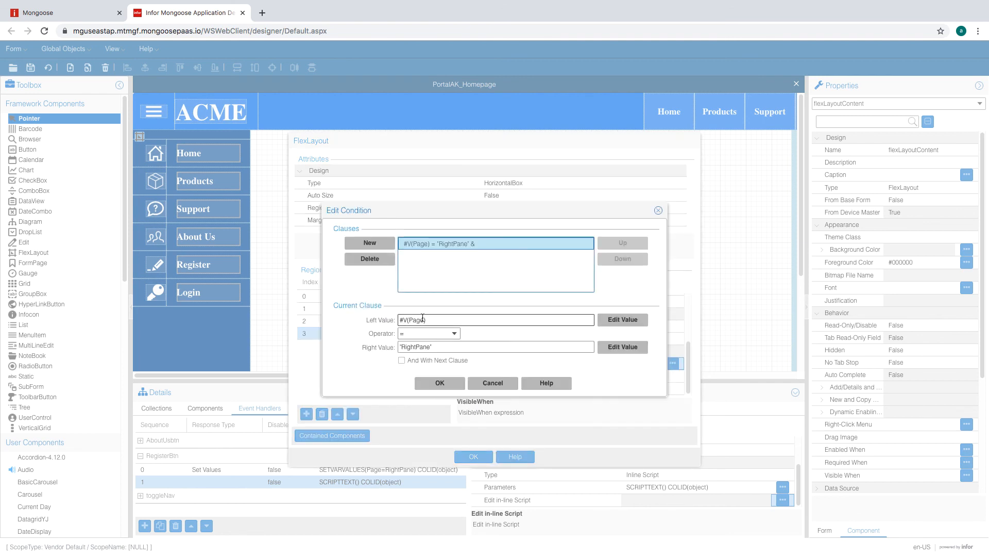
pyautogui.click(616, 320)
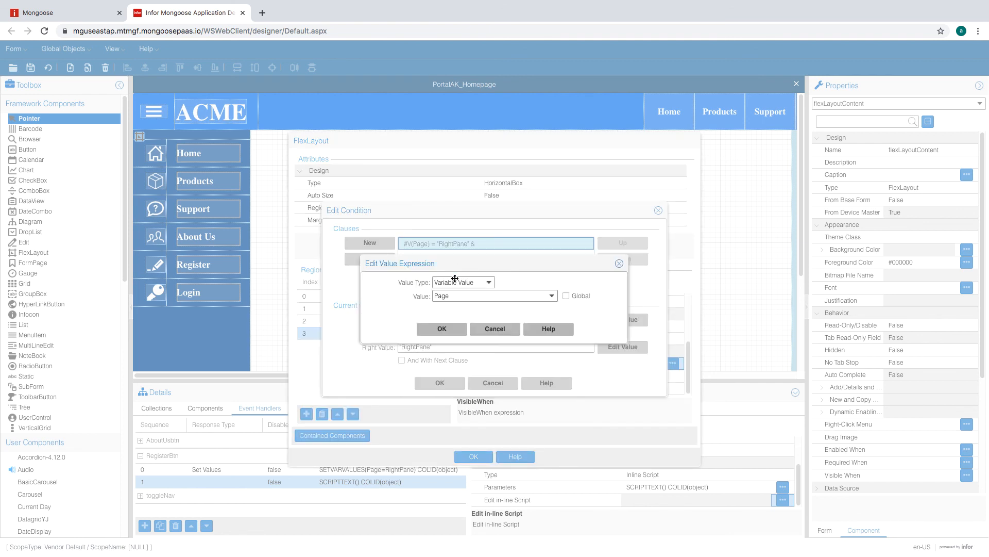
pyautogui.click(484, 296)
pyautogui.press('BackSpace')
pyautogui.write('RightPan')
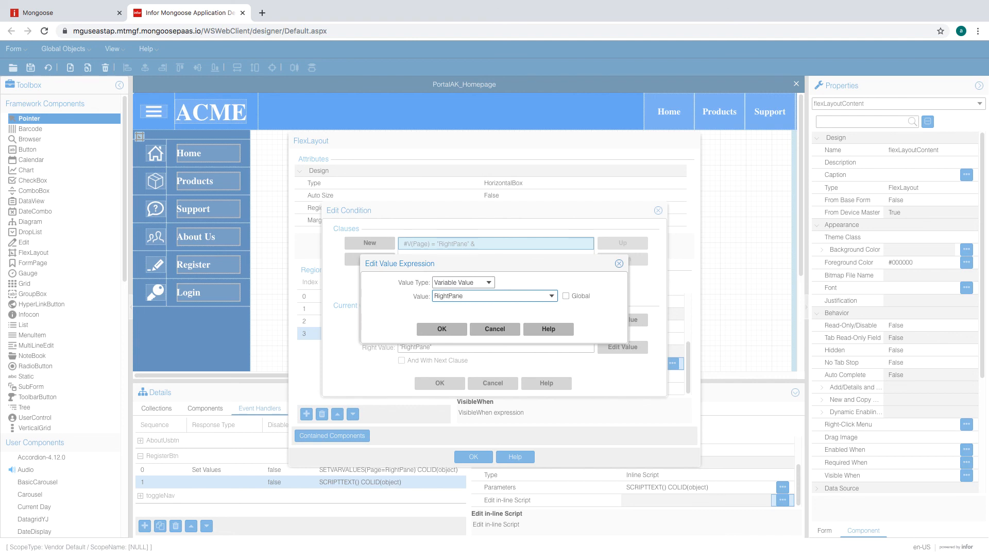
pyautogui.write('e')
pyautogui.click(444, 326)
pyautogui.click(623, 347)
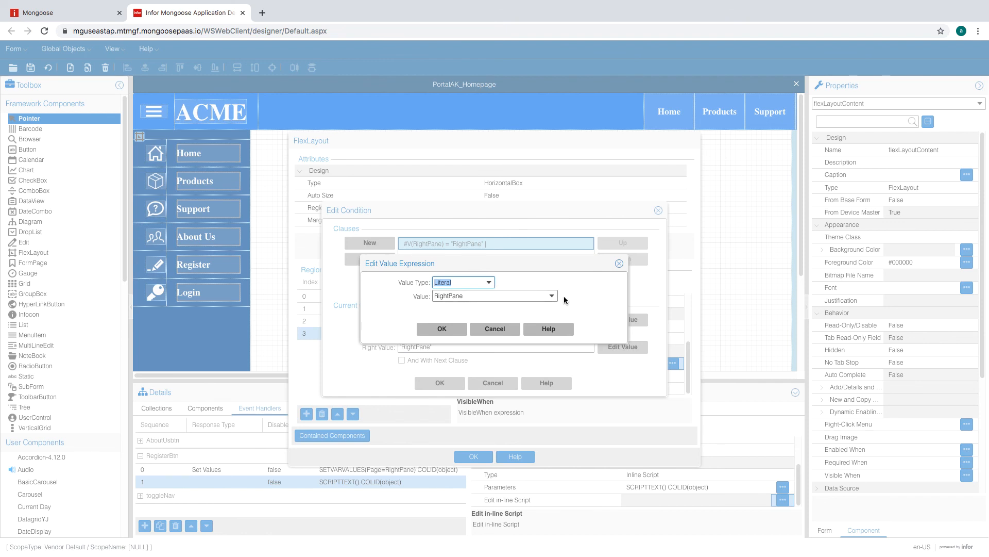
pyautogui.doubleClick(539, 295)
pyautogui.write('1')
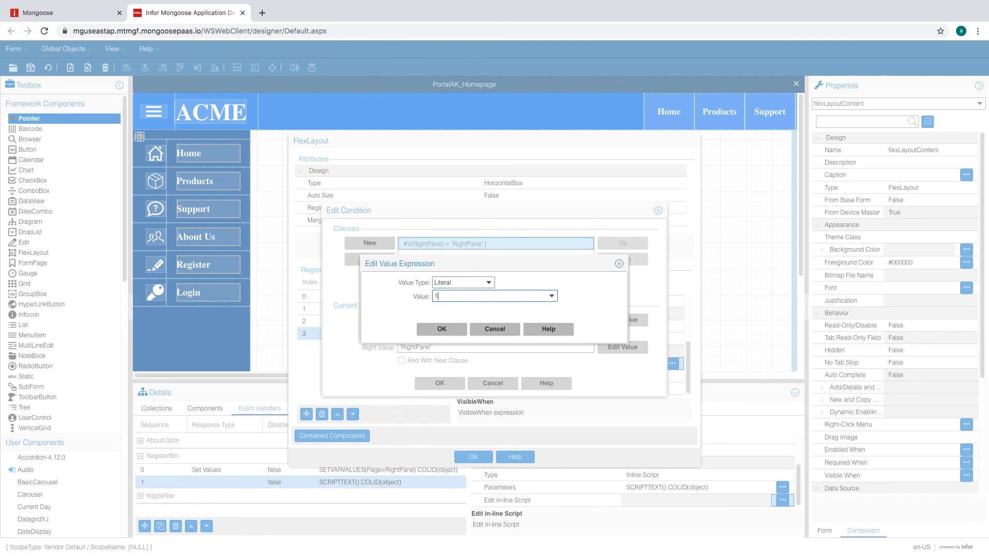
pyautogui.click(443, 331)
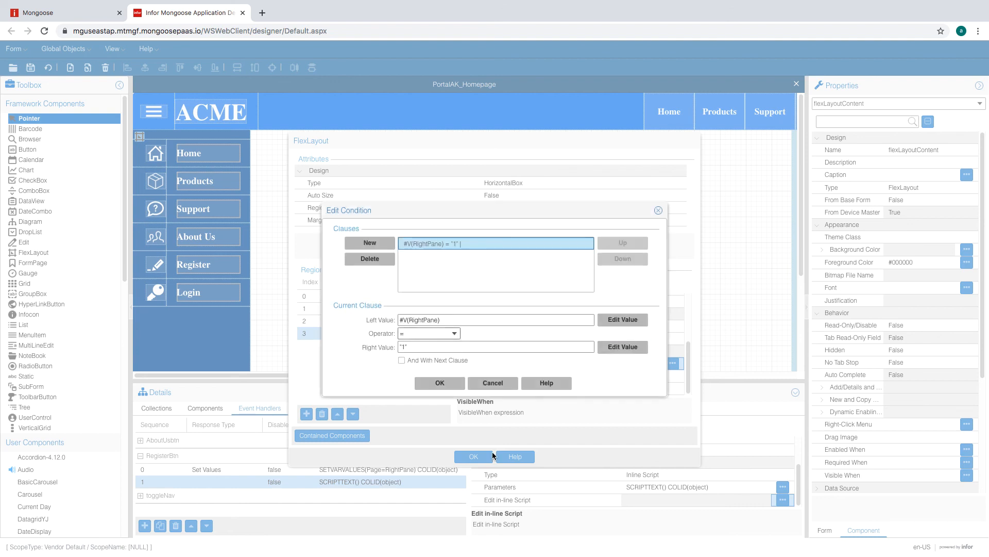
pyautogui.click(443, 382)
# - Give RightPane the FromRight animation and apply the layout settings
pyautogui.click(638, 390)
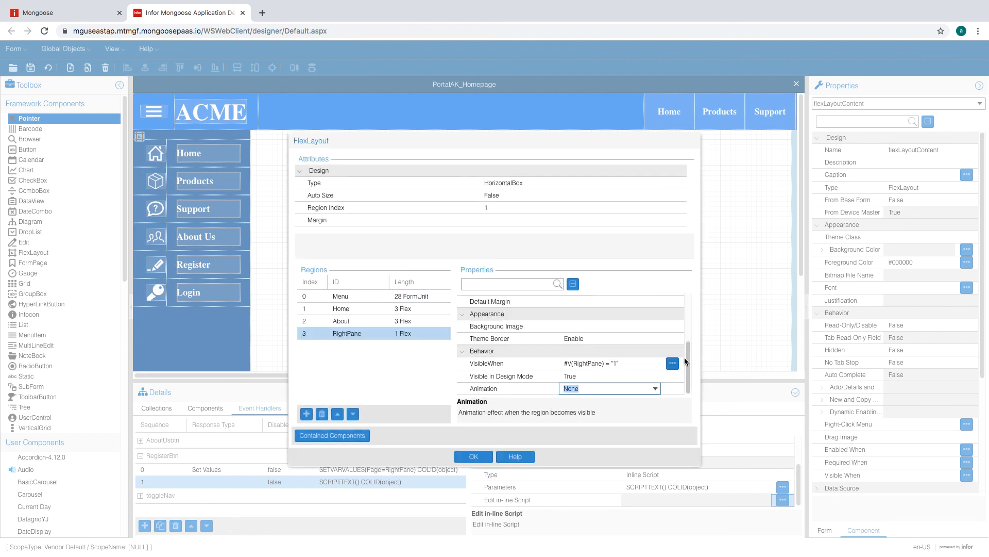
pyautogui.click(655, 390)
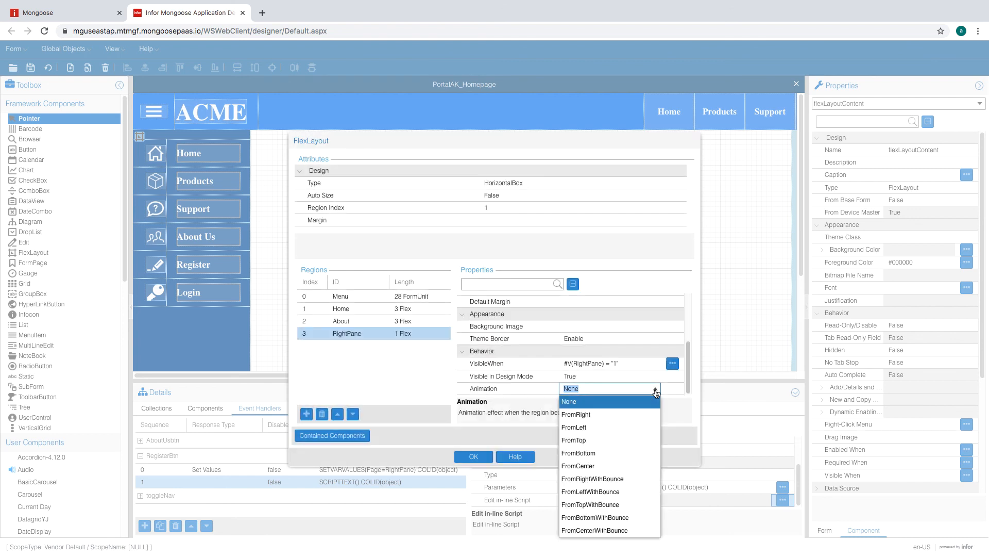
pyautogui.click(616, 415)
pyautogui.click(612, 380)
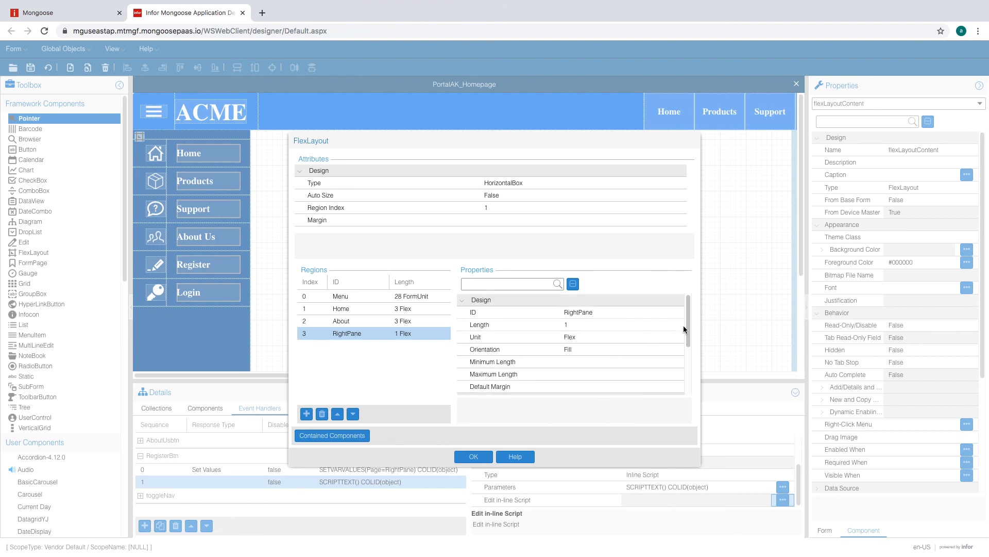
pyautogui.moveTo(688, 336); pyautogui.dragTo(637, 410)
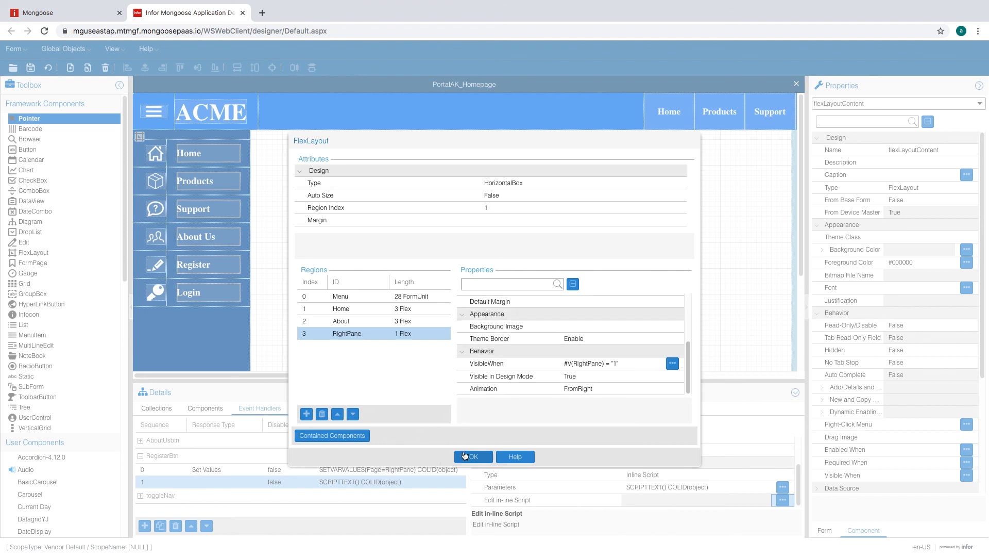
pyautogui.click(474, 456)
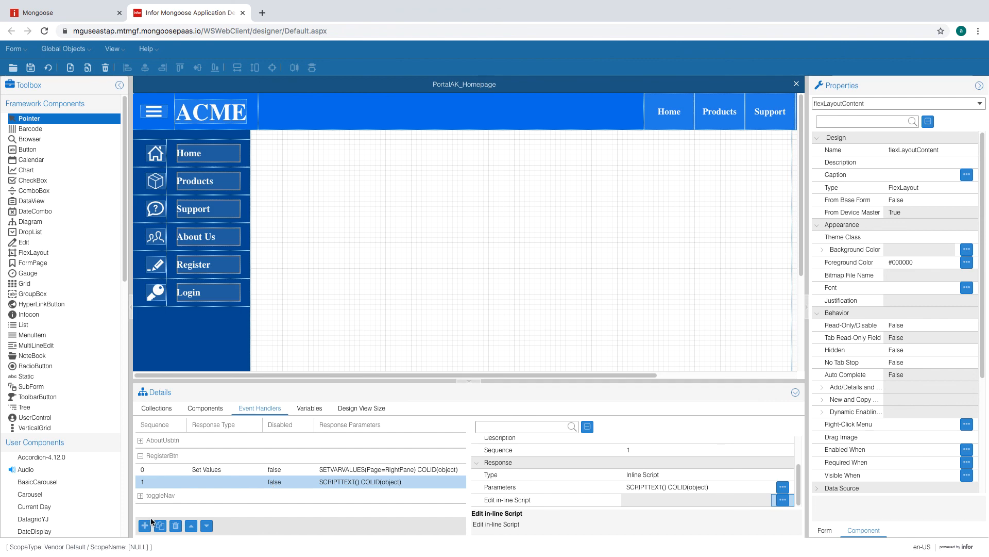
# - Move RegisterBtn's Set Values handler below the inline script and save the form
pyautogui.click(191, 525)
pyautogui.click(206, 526)
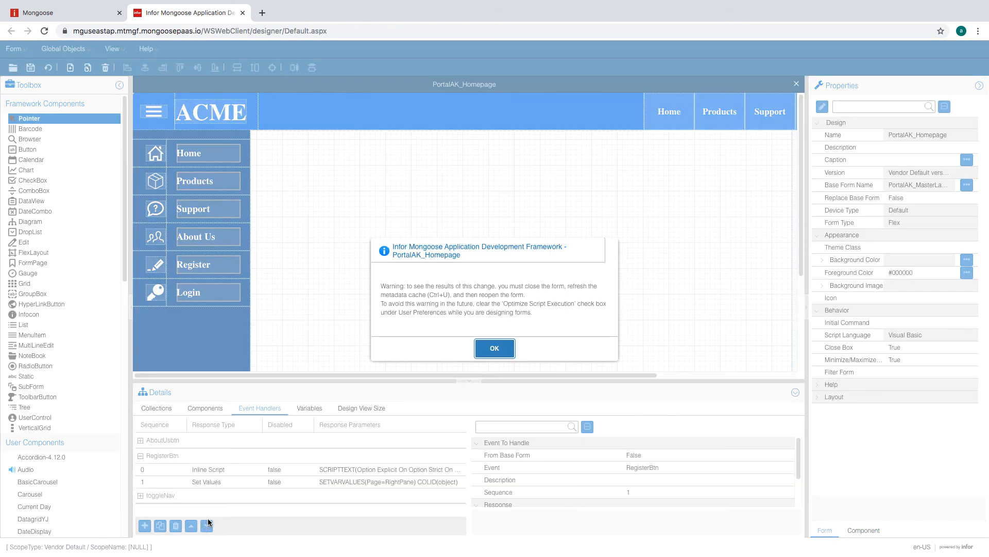
pyautogui.click(498, 344)
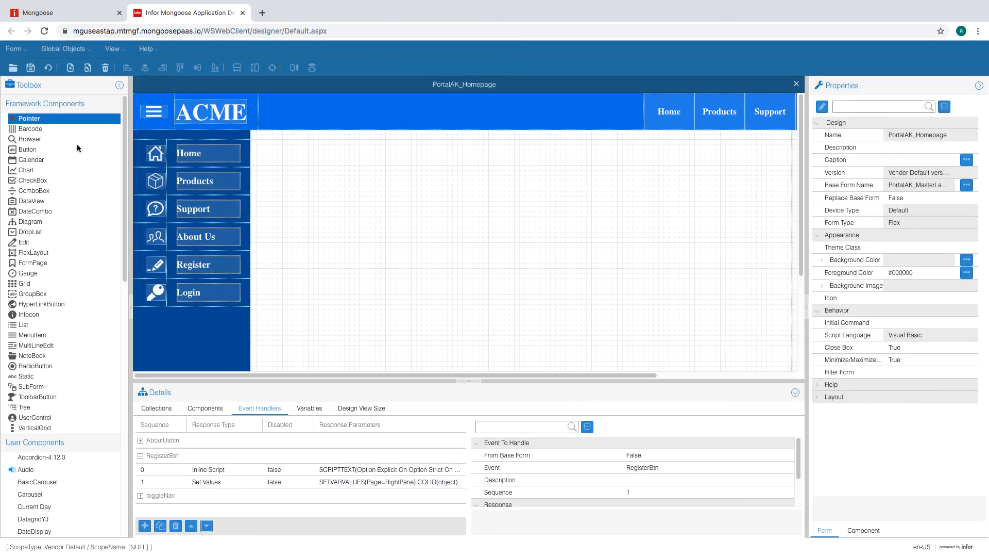
pyautogui.click(30, 67)
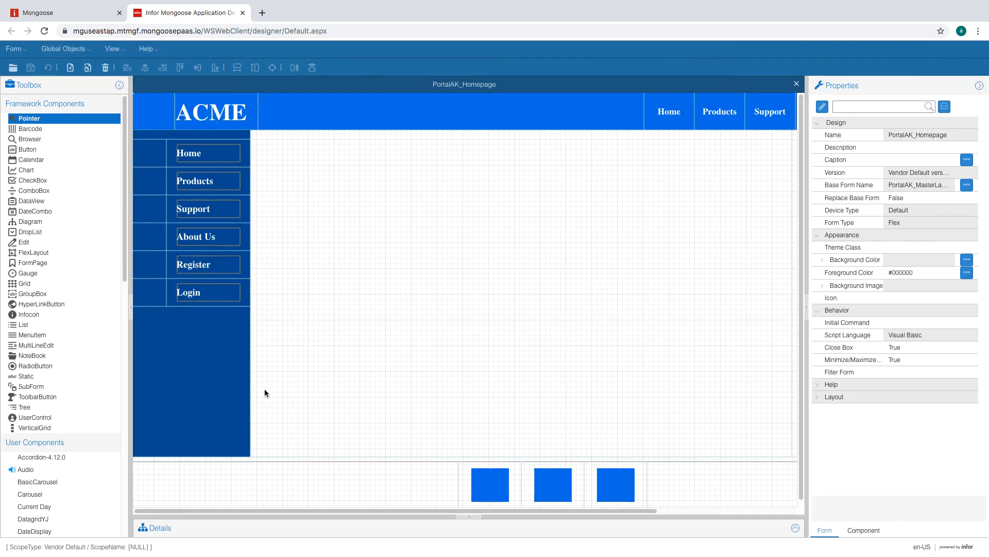
# - Reselect RegisterBtn's Set Values handler in the event handler details
pyautogui.click(796, 528)
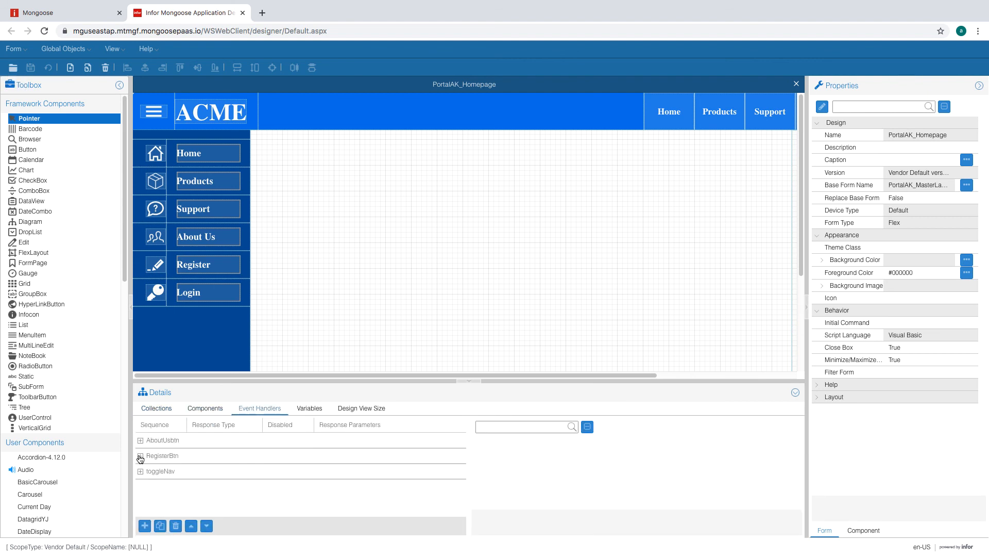
pyautogui.click(140, 455)
pyautogui.click(322, 482)
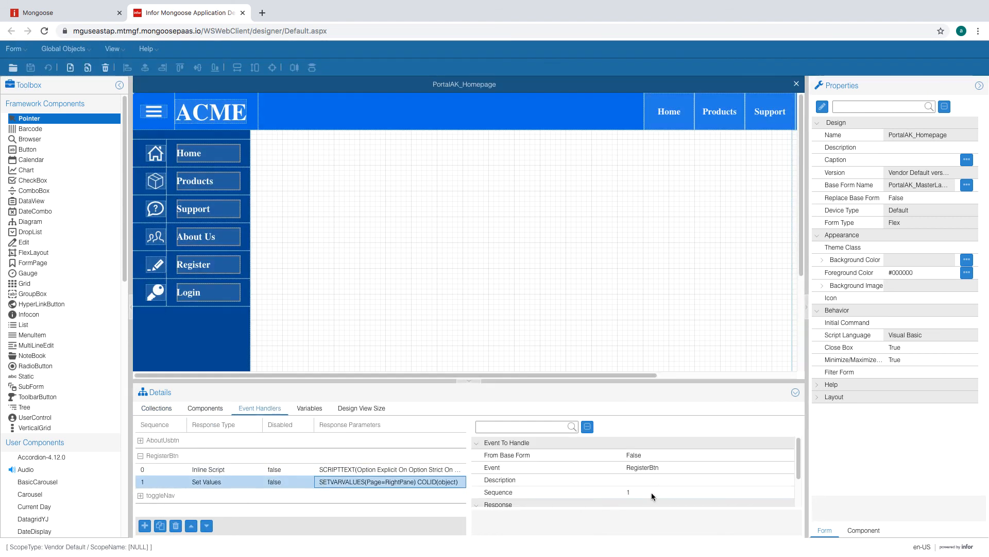
pyautogui.scroll(-2, 652, 492)
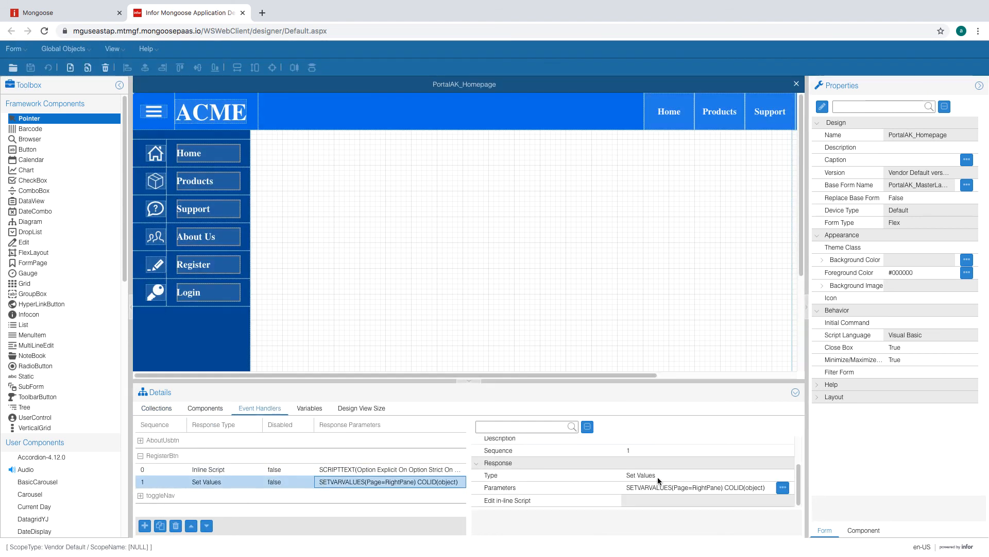
# - Change the Set Values variable pair from Page=RightPane to LeftMenu=0 and apply the parameters
pyautogui.click(783, 487)
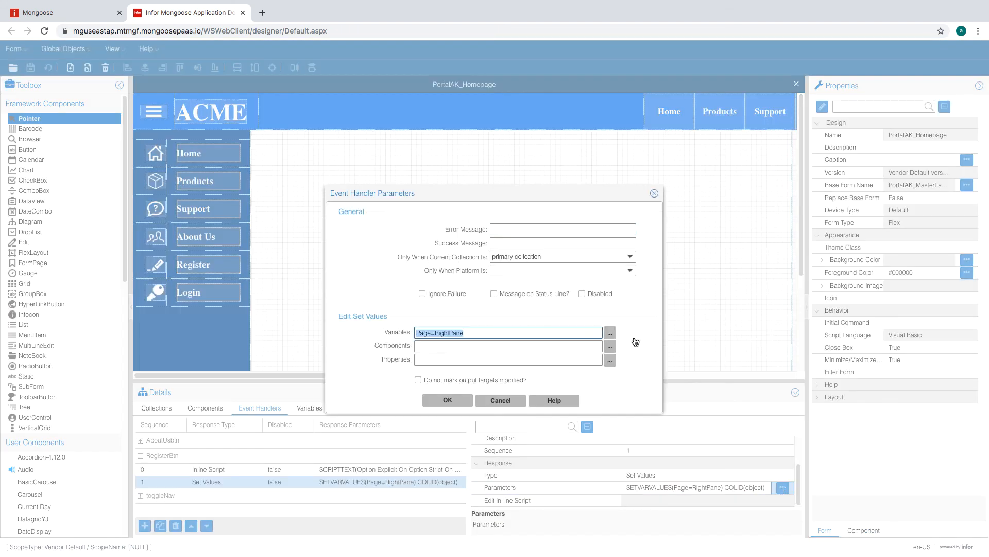
pyautogui.click(615, 334)
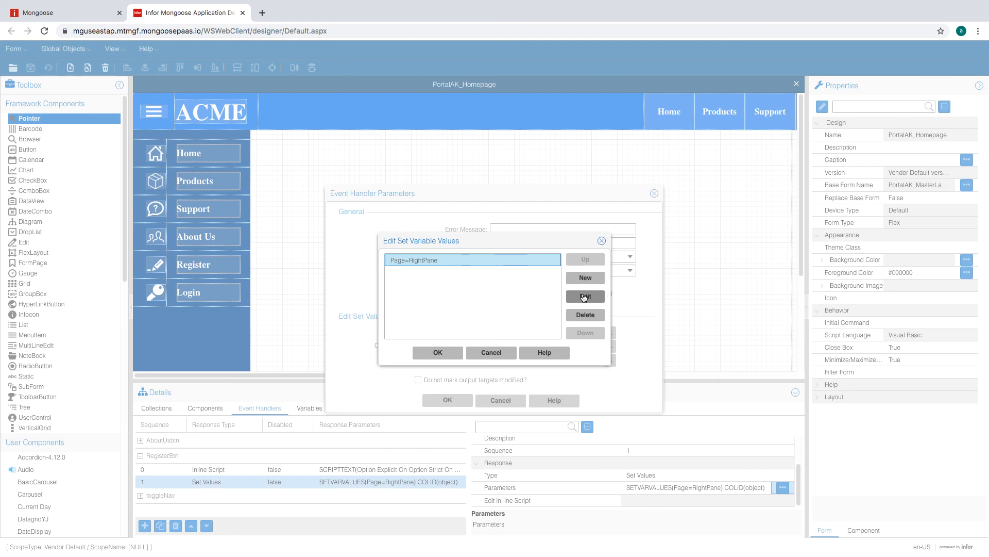
pyautogui.click(585, 296)
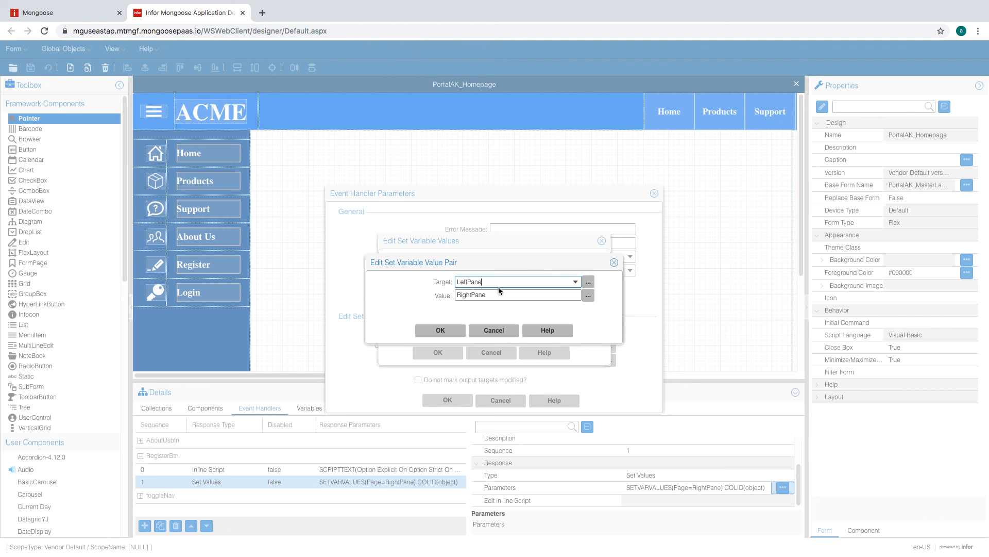
pyautogui.press('BackSpace')
pyautogui.press('BackSpace')
pyautogui.press('BackSpace')
pyautogui.press('BackSpace')
pyautogui.doubleClick(495, 295)
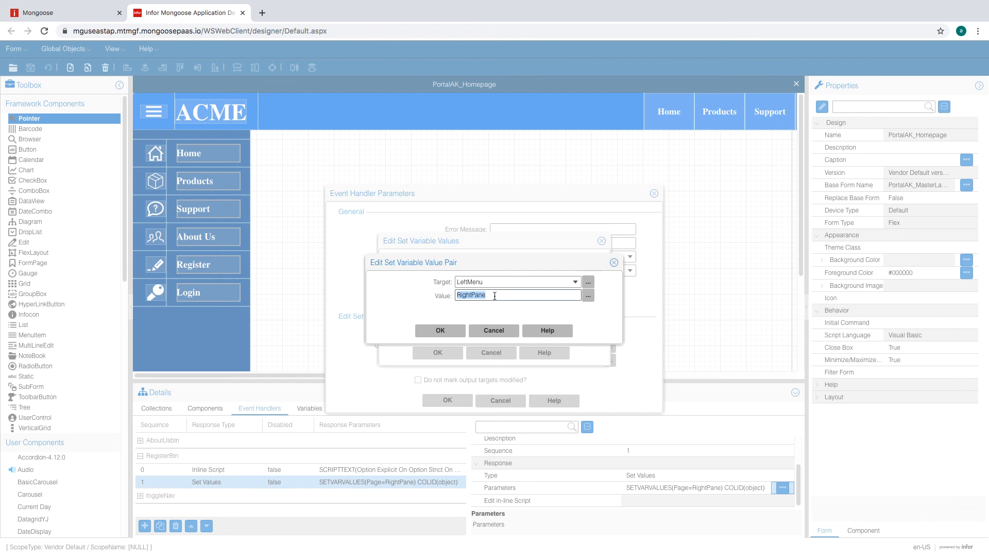
pyautogui.press('Right')
pyautogui.click(432, 333)
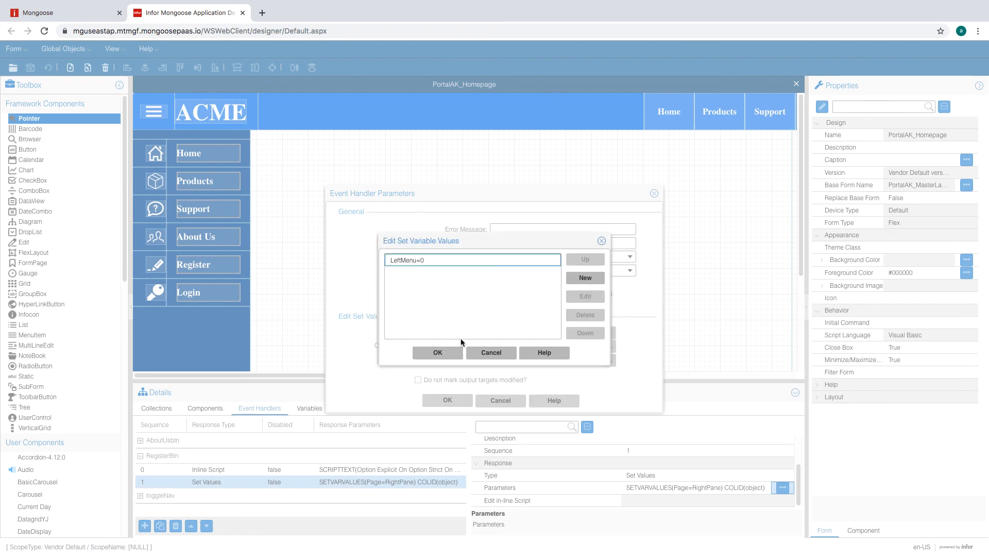
pyautogui.click(440, 352)
pyautogui.click(448, 400)
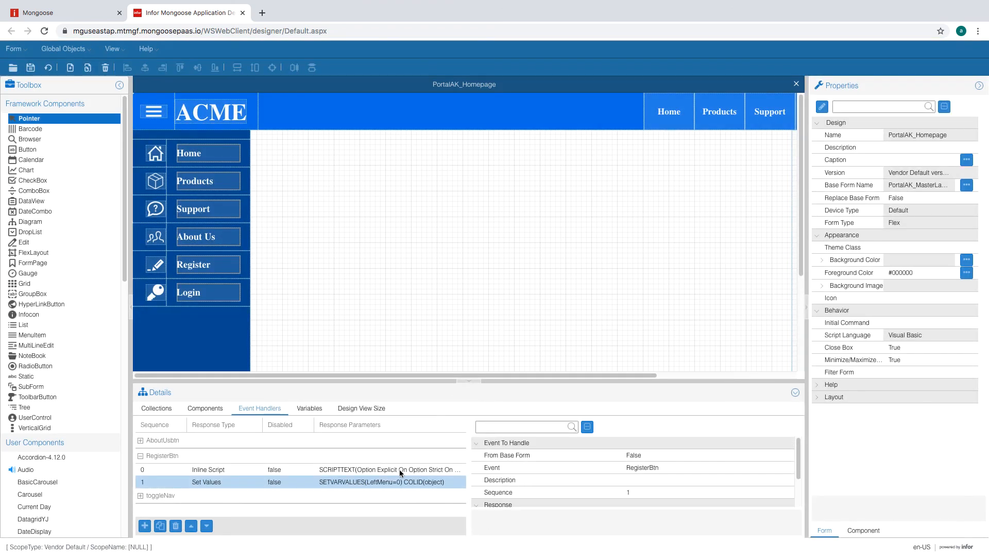
# - Set Persistent to True on the RightPane temporary form variable
pyautogui.click(304, 409)
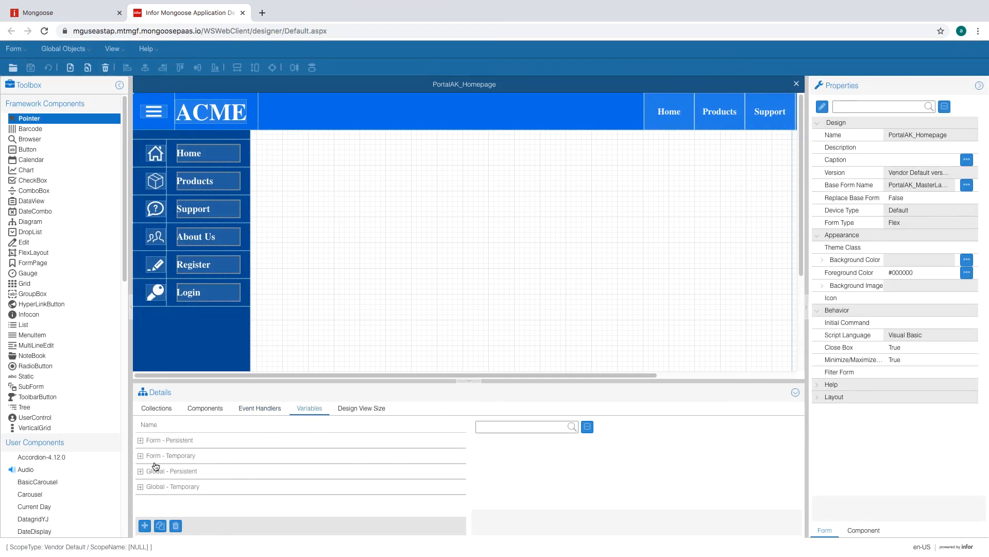
pyautogui.click(140, 455)
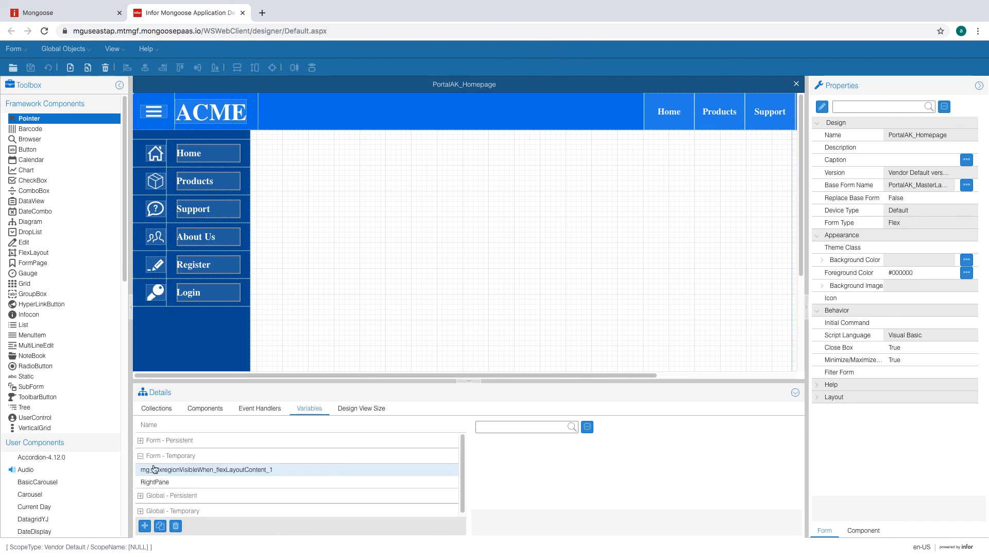
pyautogui.click(175, 481)
pyautogui.scroll(-1, 706, 456)
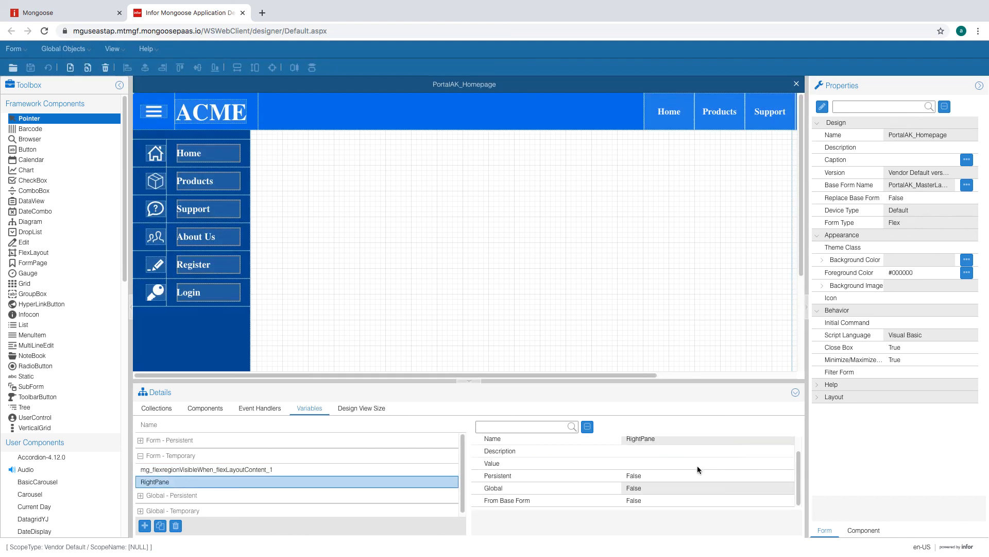
pyautogui.click(672, 463)
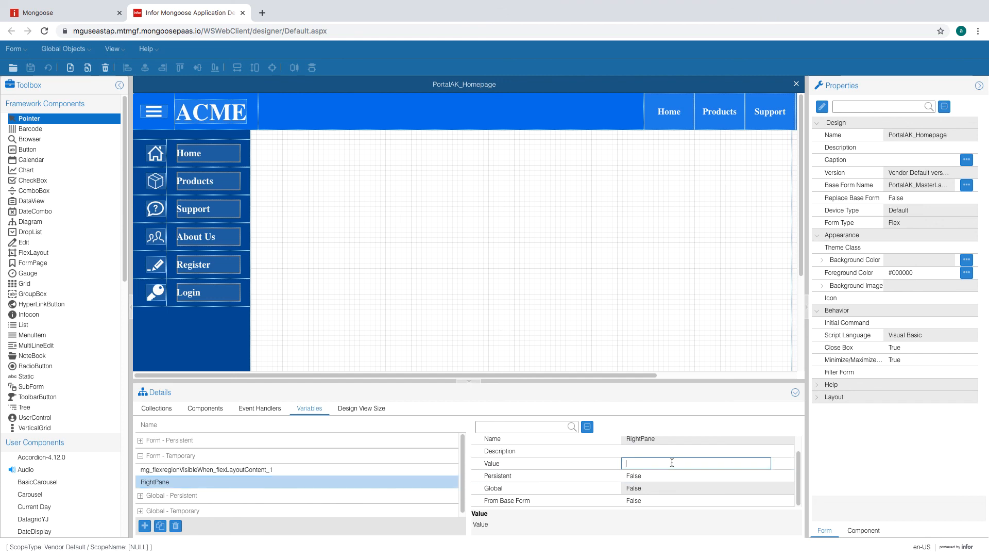
pyautogui.click(670, 475)
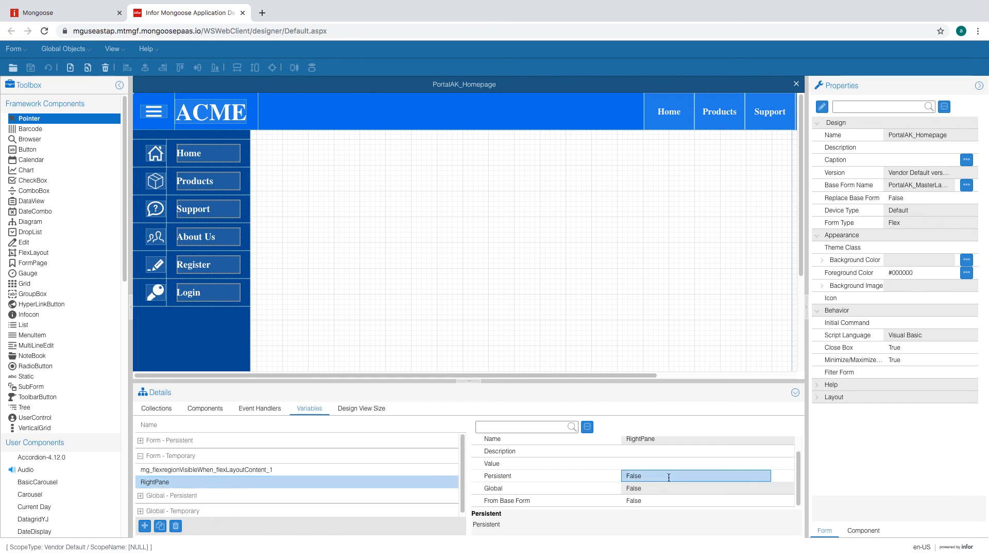
pyautogui.click(765, 475)
pyautogui.click(719, 488)
# - Give the RightPane variable the value 0 and save the form
pyautogui.click(700, 463)
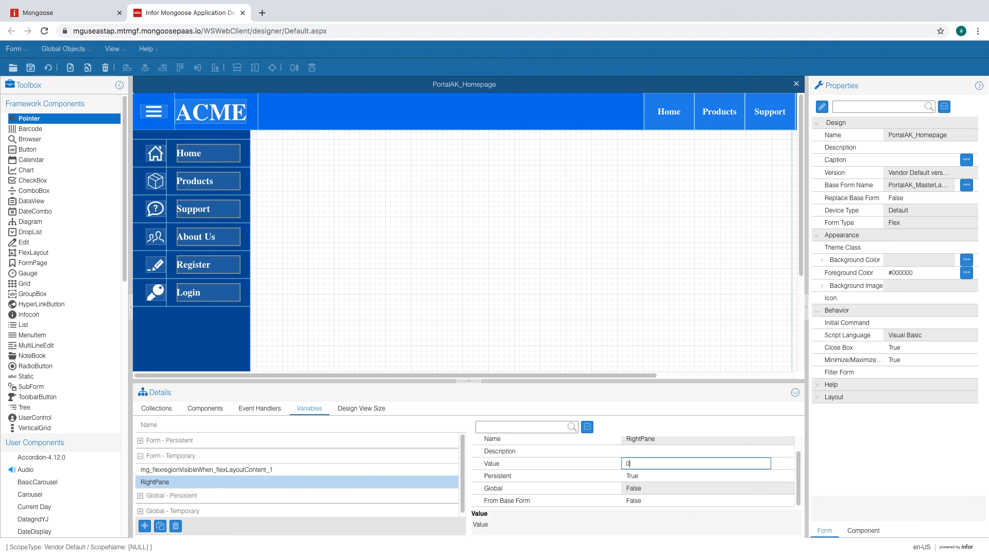
pyautogui.click(677, 454)
pyautogui.click(664, 465)
pyautogui.click(31, 68)
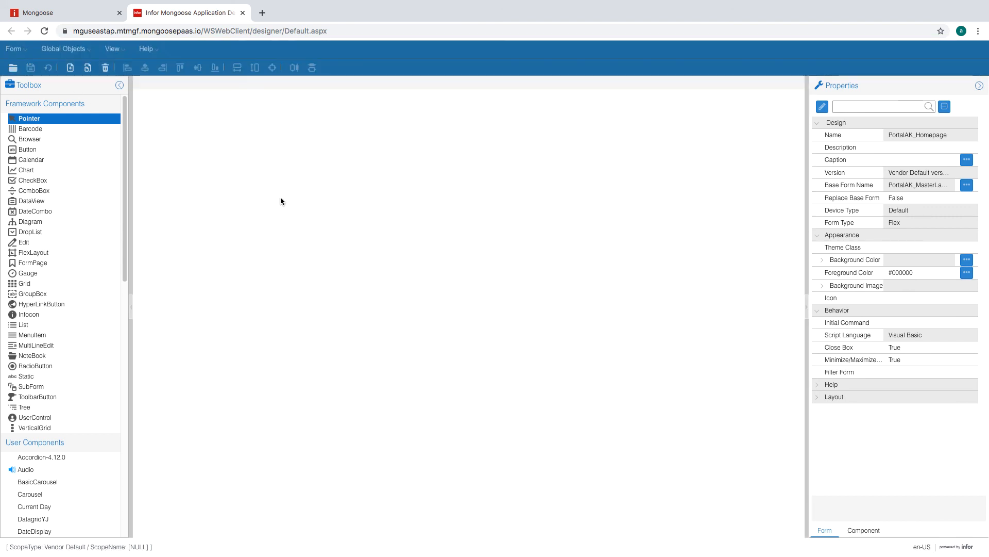
# - In the runtime, unload all global form objects and open PortalAK_Homepage
pyautogui.click(62, 13)
pyautogui.click(72, 69)
pyautogui.moveTo(129, 133)
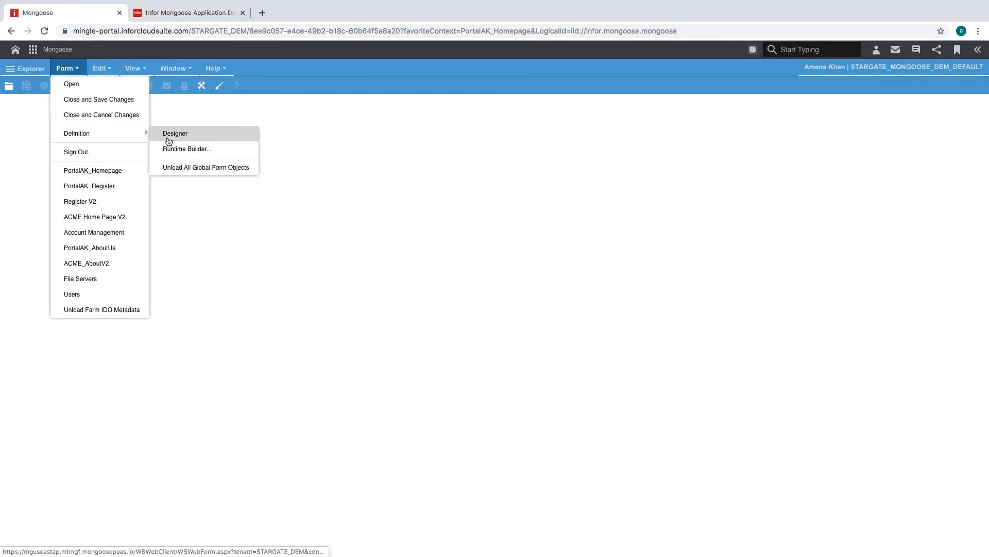
pyautogui.click(172, 164)
pyautogui.click(77, 78)
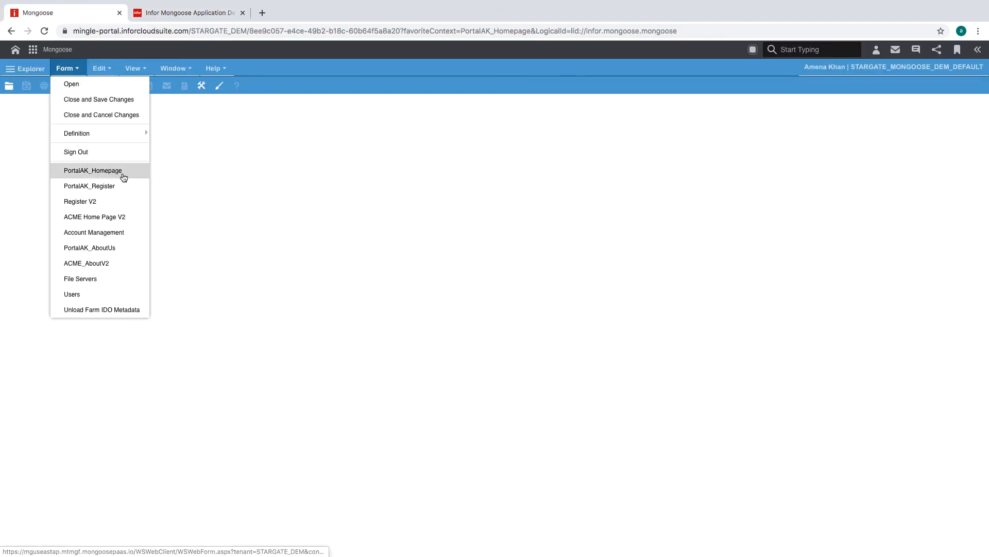
pyautogui.click(121, 172)
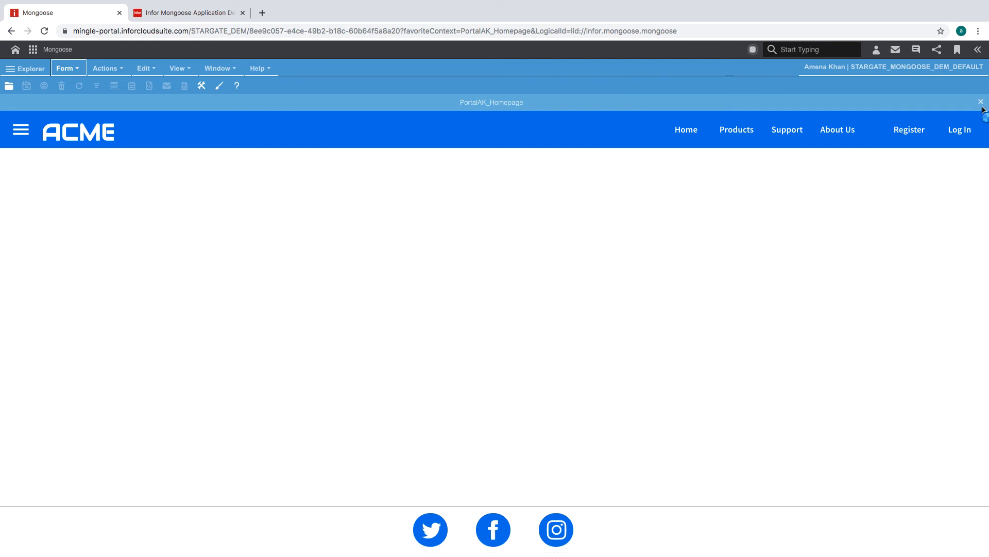
# - Use the side navigation's Register entry to show and hide the Registration form
pyautogui.click(20, 130)
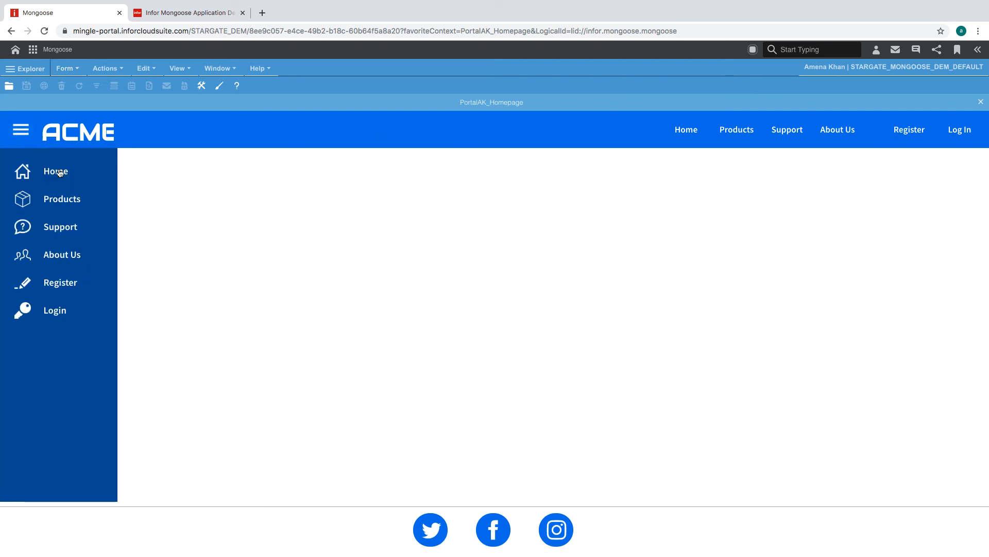
pyautogui.click(52, 287)
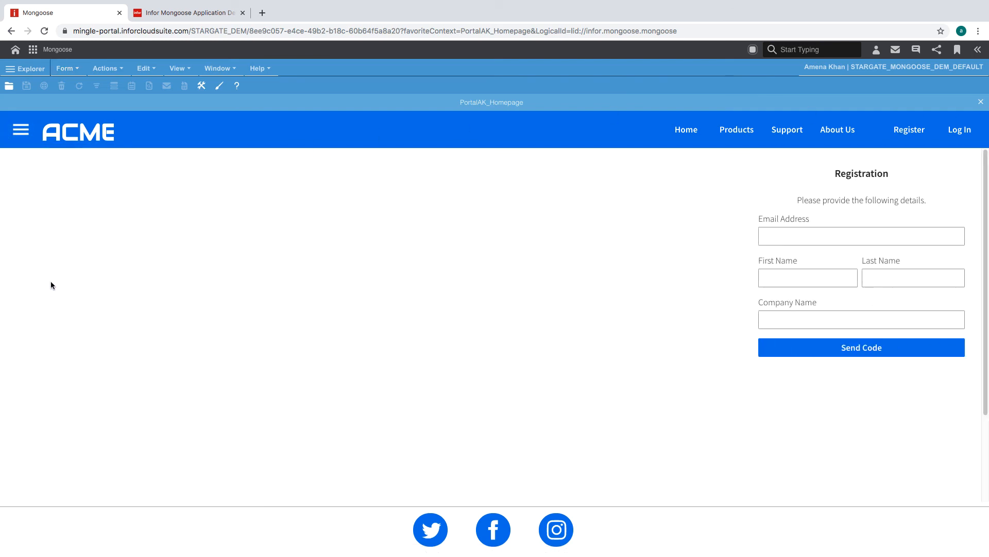
pyautogui.click(21, 135)
pyautogui.click(68, 282)
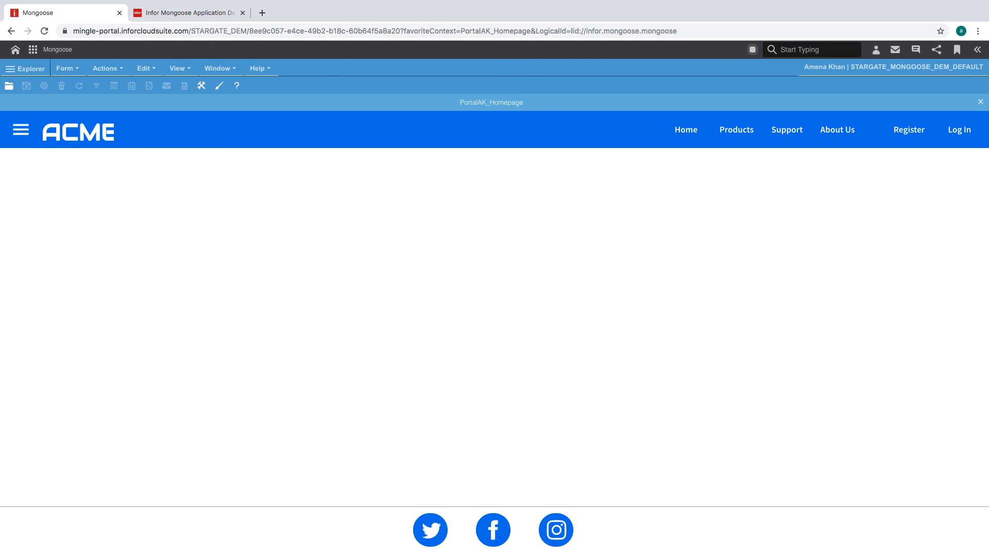
# - Go to About Us and slide the Registration form in and out again
pyautogui.click(22, 132)
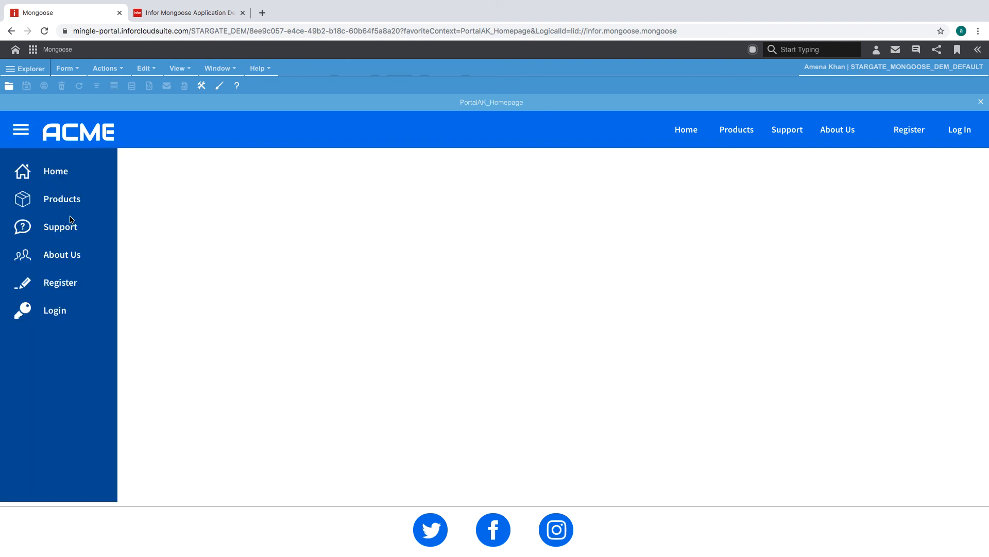
pyautogui.click(77, 255)
pyautogui.click(21, 137)
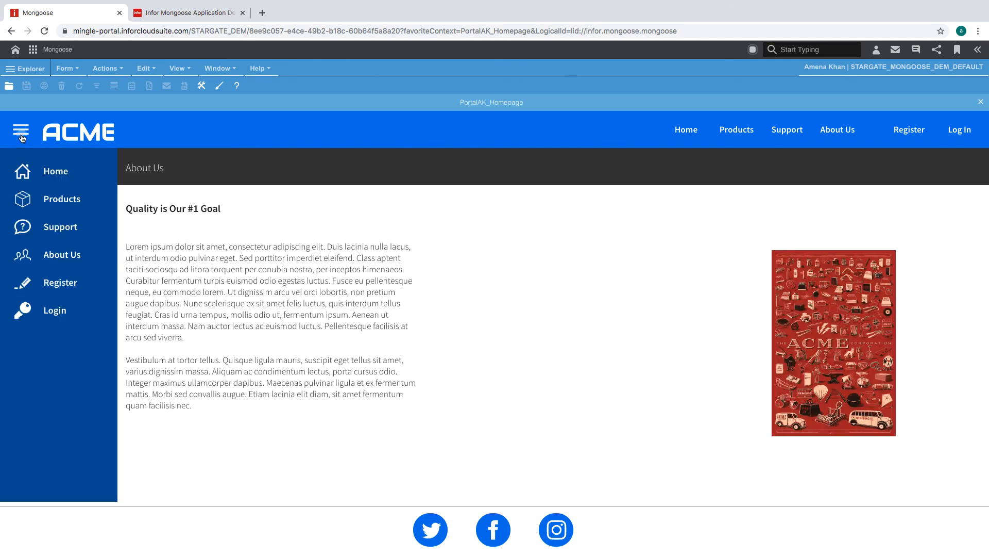
pyautogui.click(60, 283)
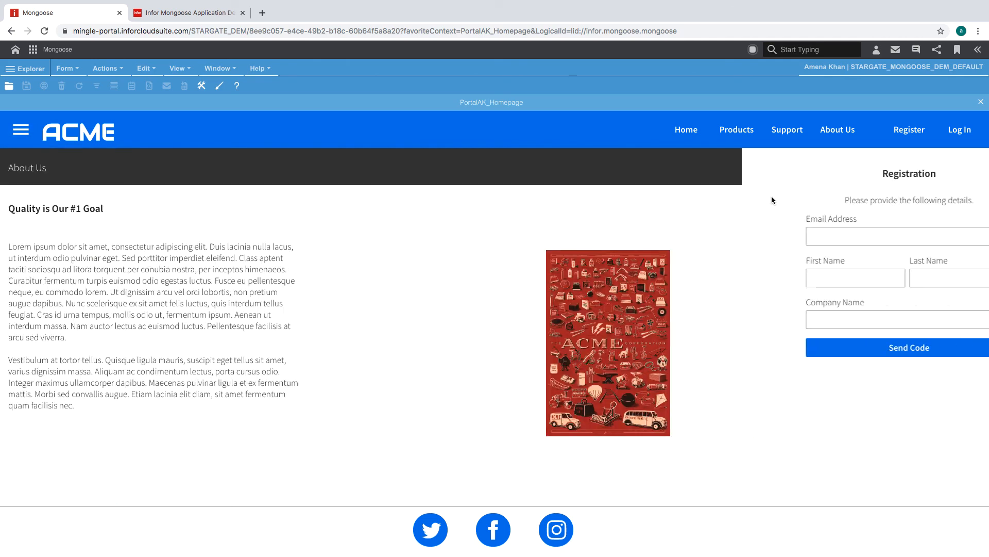
pyautogui.click(20, 130)
pyautogui.click(60, 283)
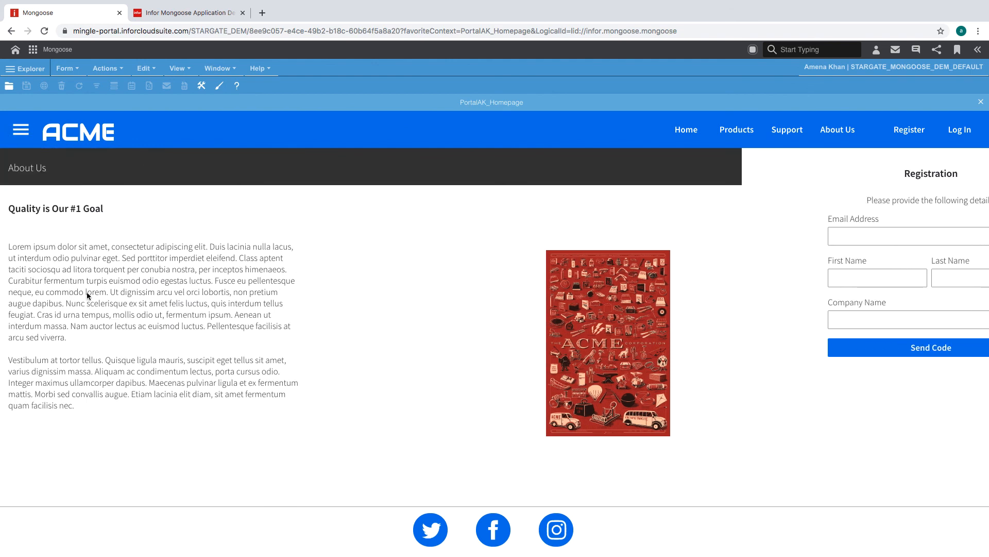